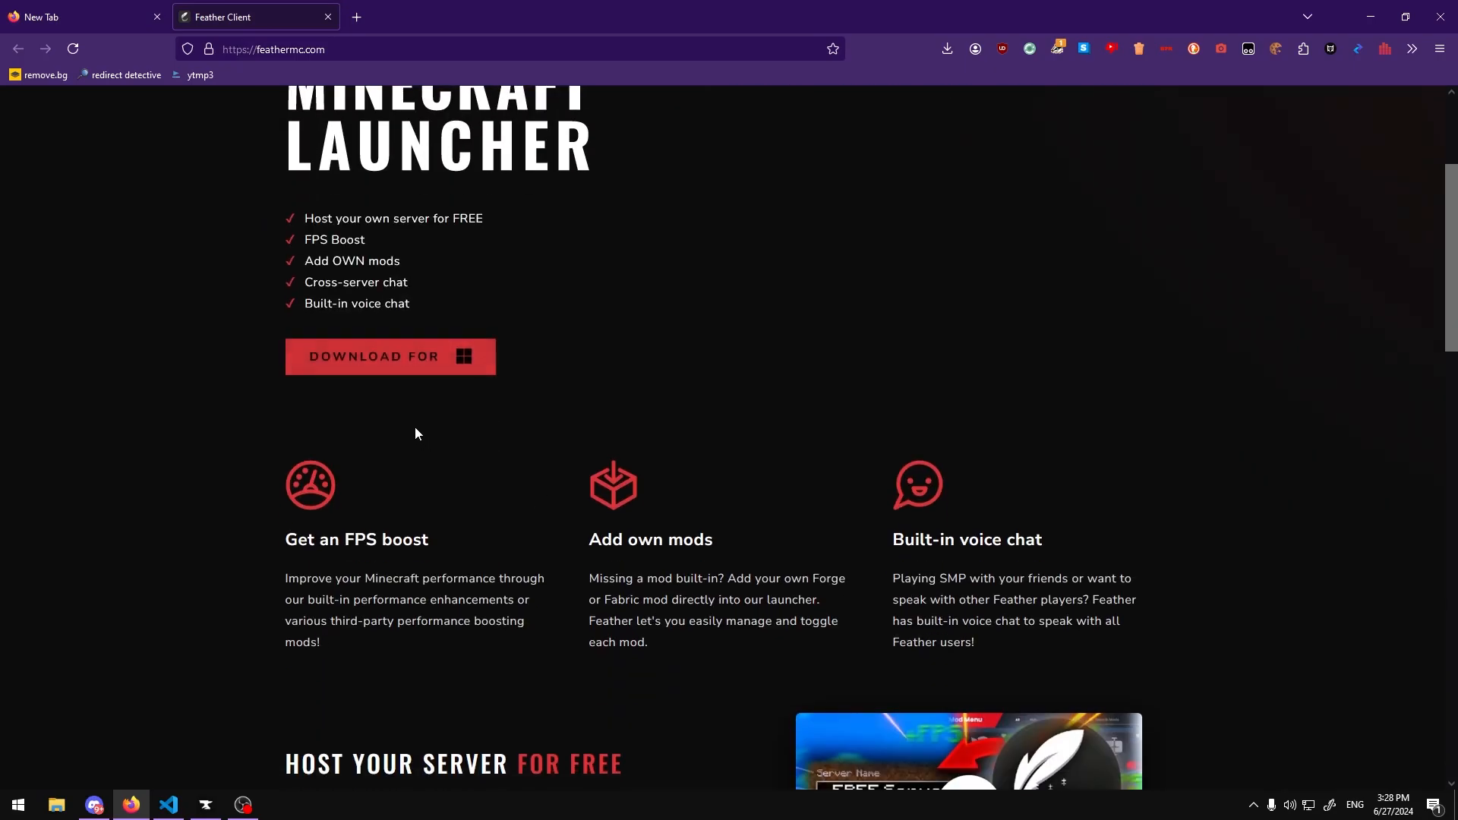
# Step: Save the Feather Launcher Setup 1.6.1 installer into the Games folder
pyautogui.scroll(2, 417, 430)
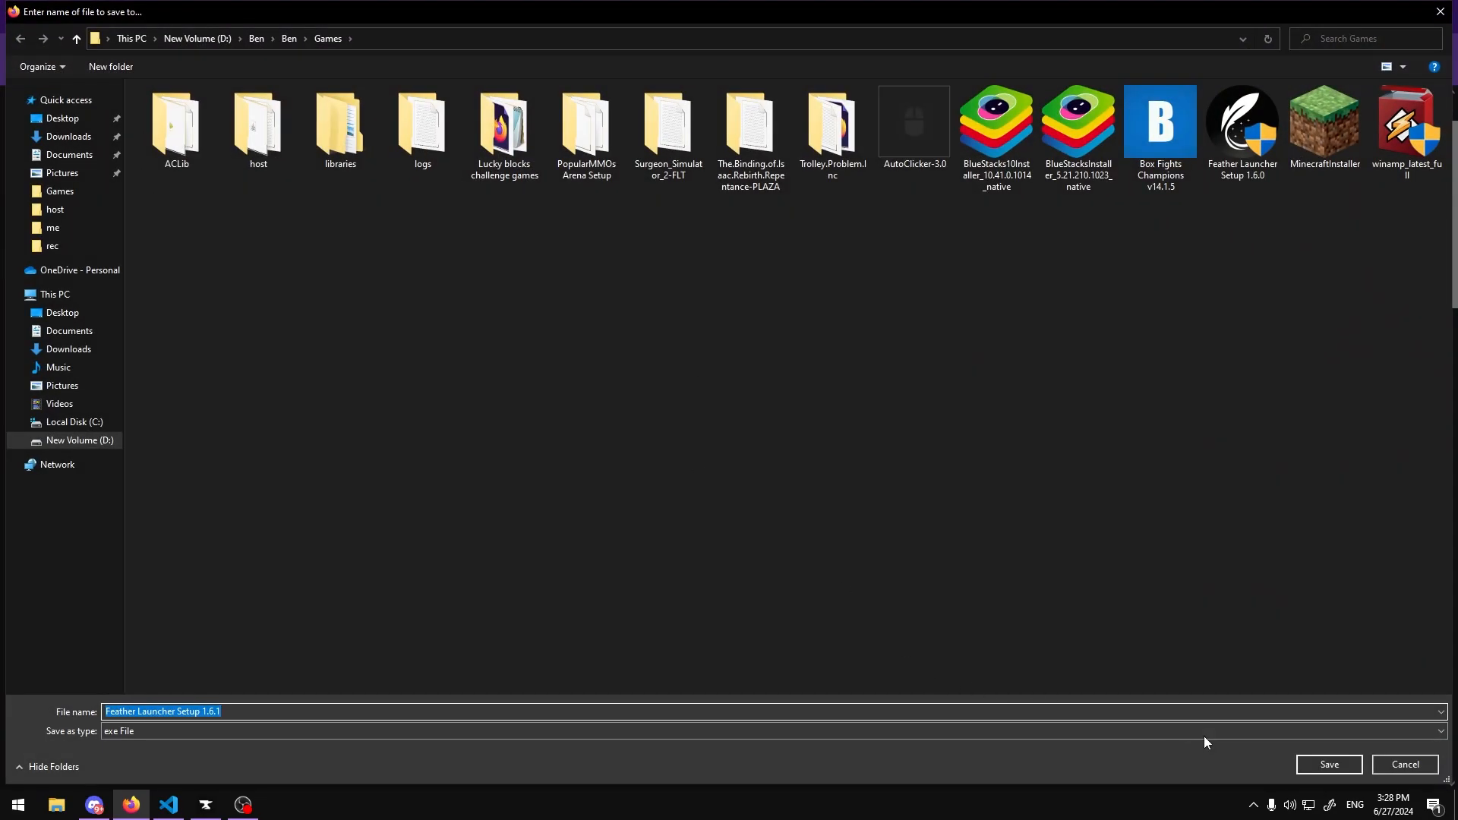
pyautogui.click(1329, 763)
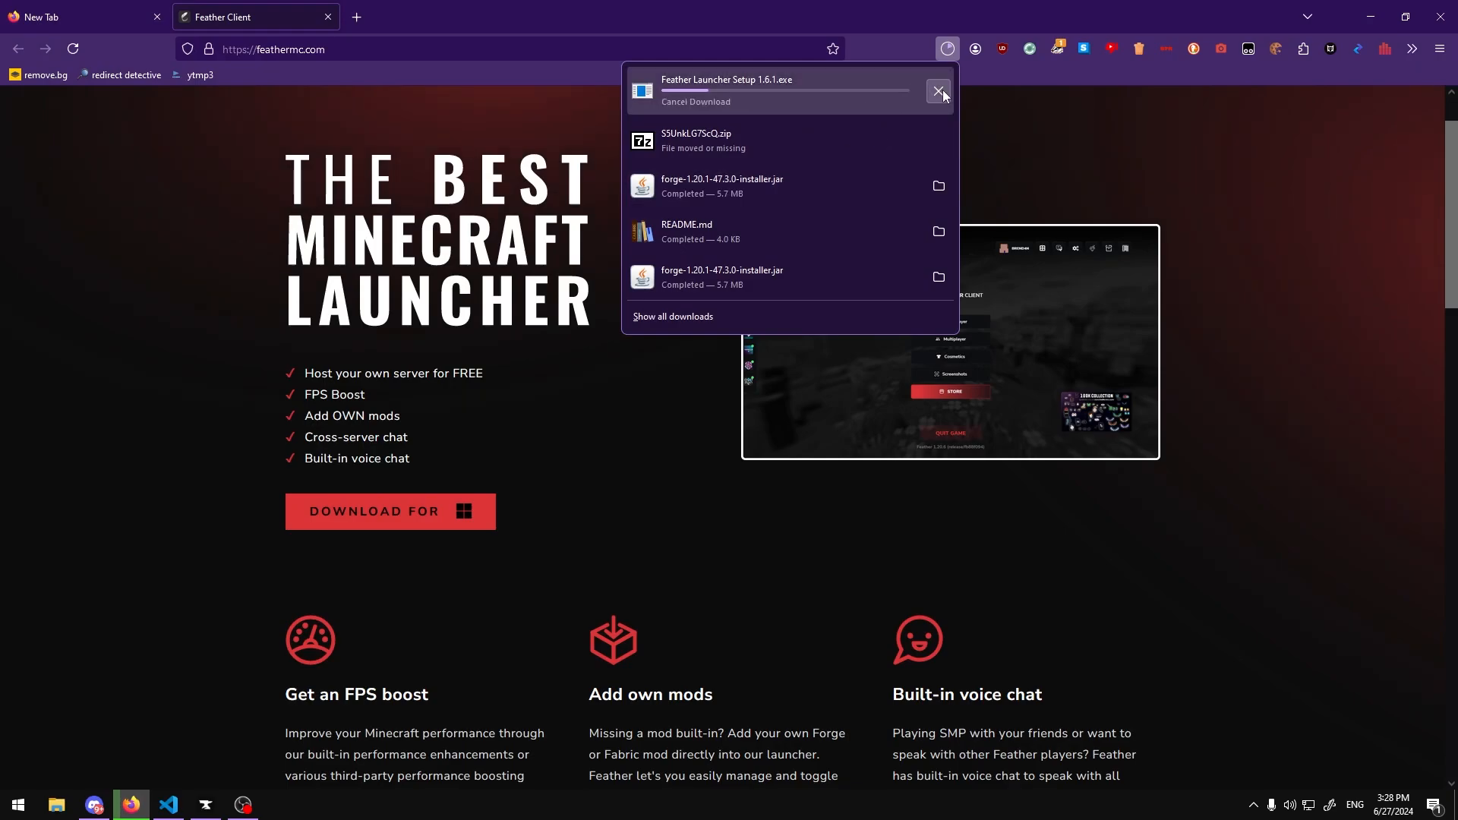
# Step: Launch Feather Launcher from the Start menu search
pyautogui.press('super')
pyautogui.write('f')
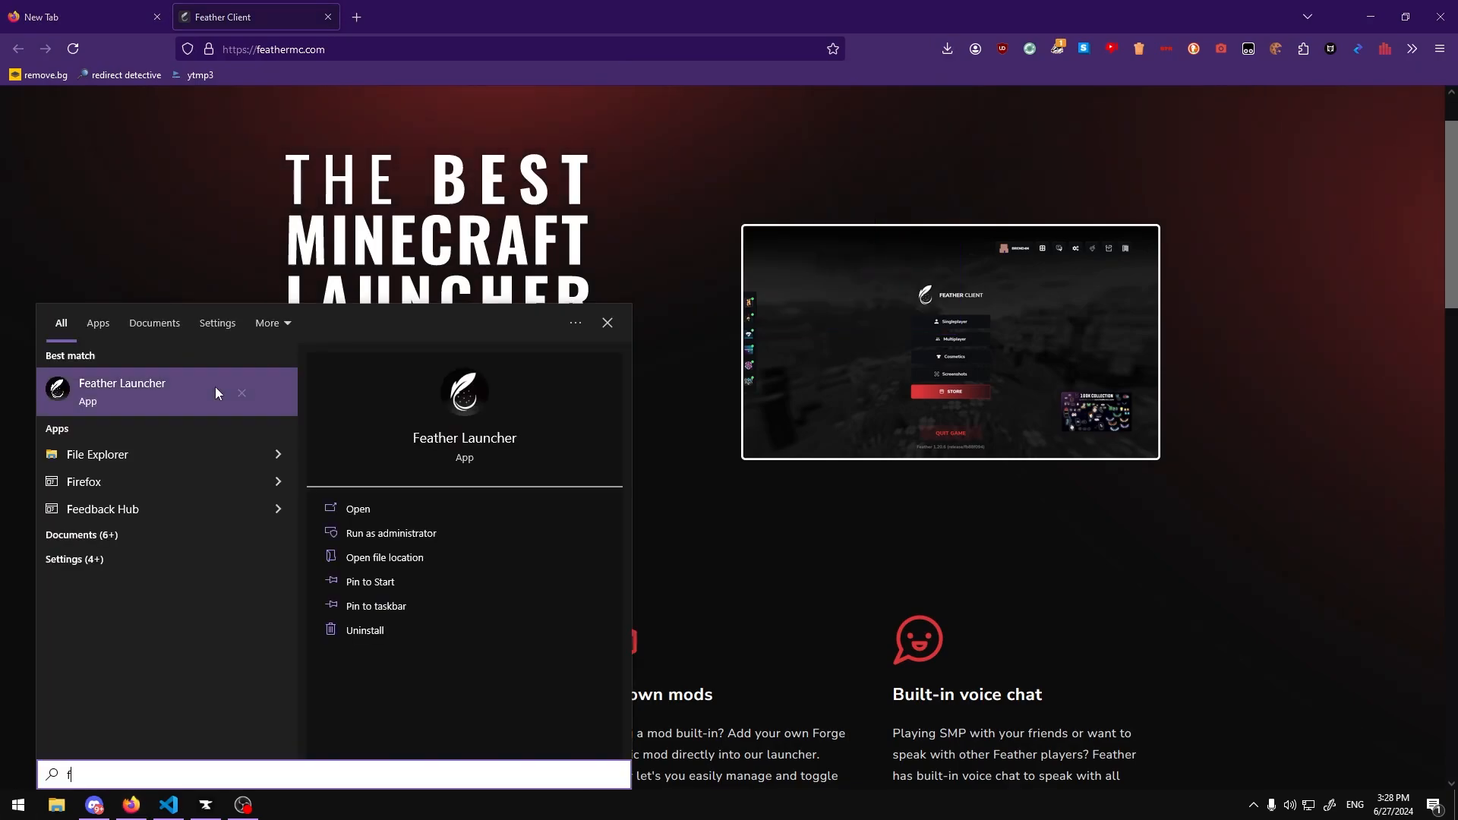
pyautogui.click(78, 377)
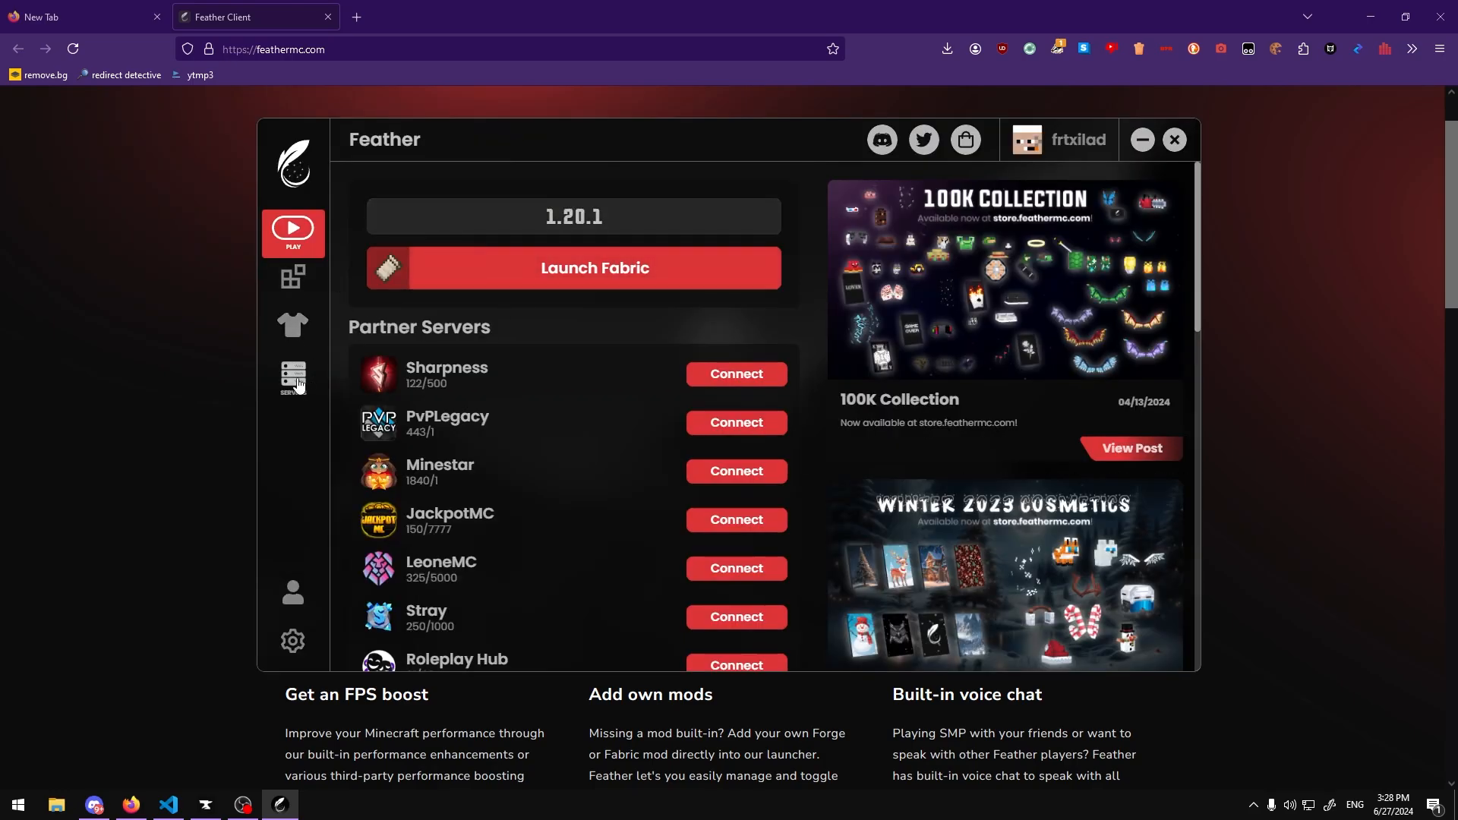
# Step: Open the Servers section and start creating a new server
pyautogui.click(294, 378)
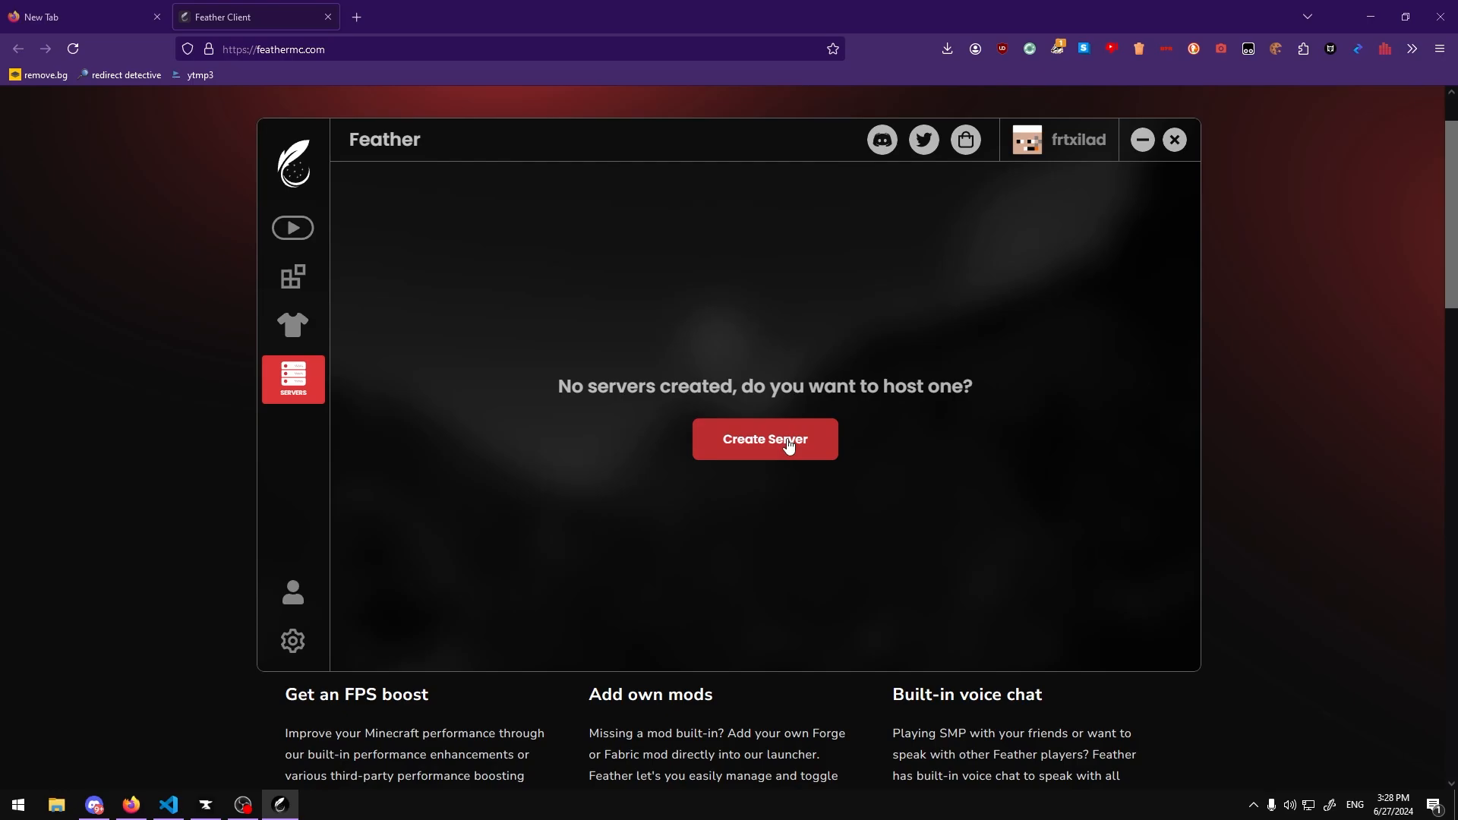
pyautogui.click(748, 451)
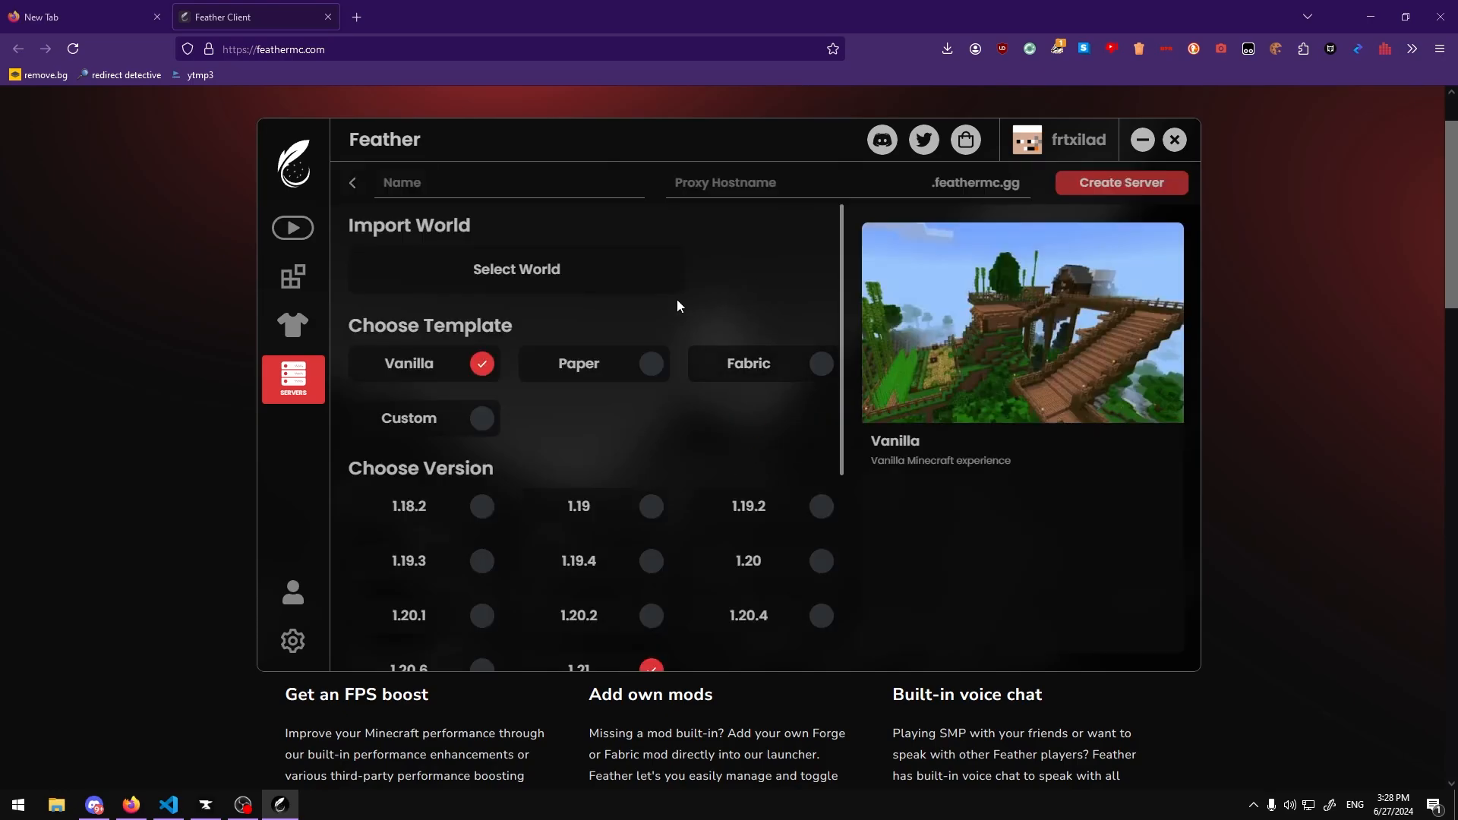
# Step: Choose the Custom template and Java version 17 for the server
pyautogui.click(481, 418)
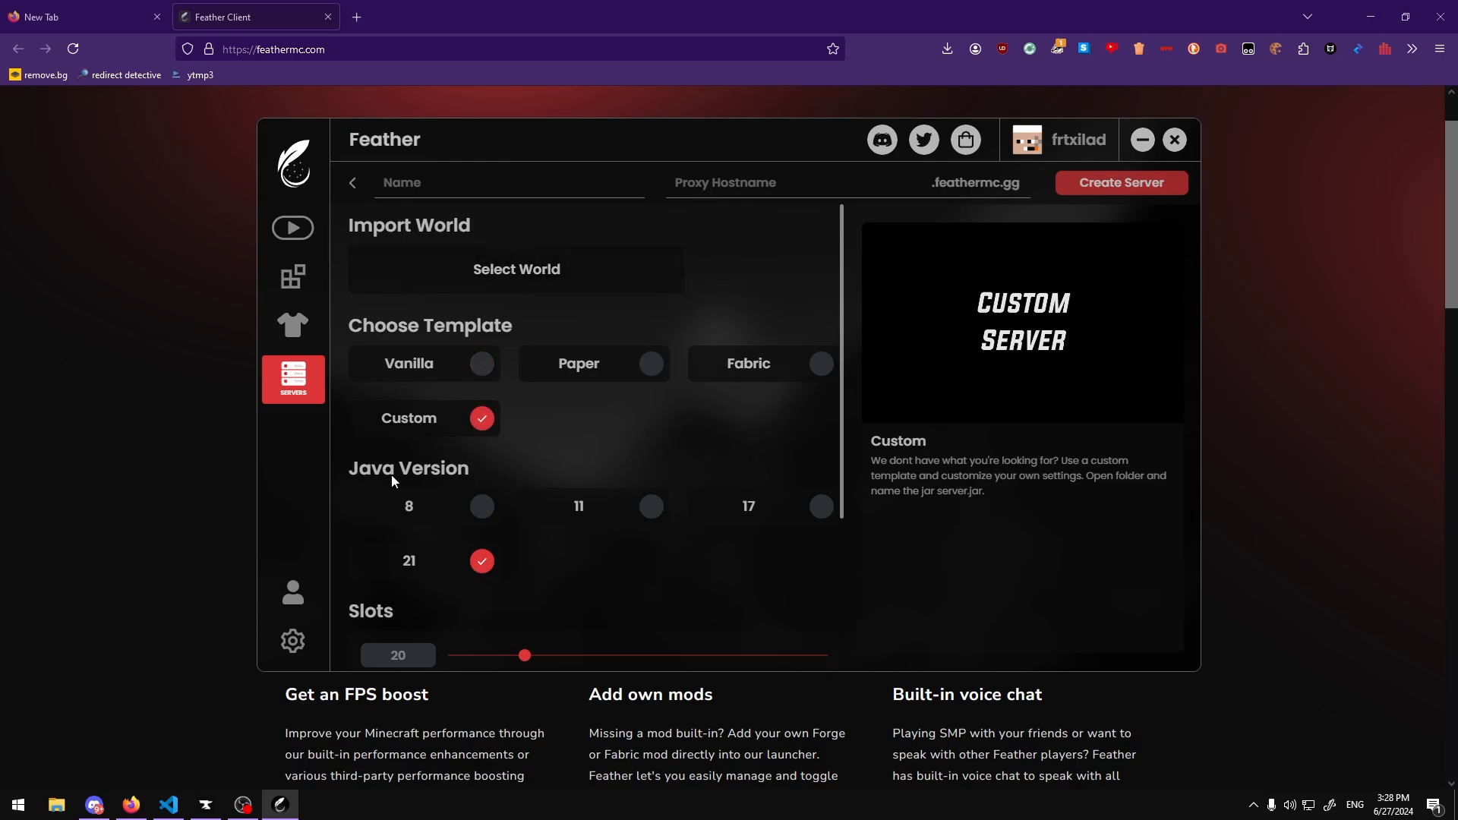
pyautogui.click(774, 504)
pyautogui.scroll(-2, 718, 425)
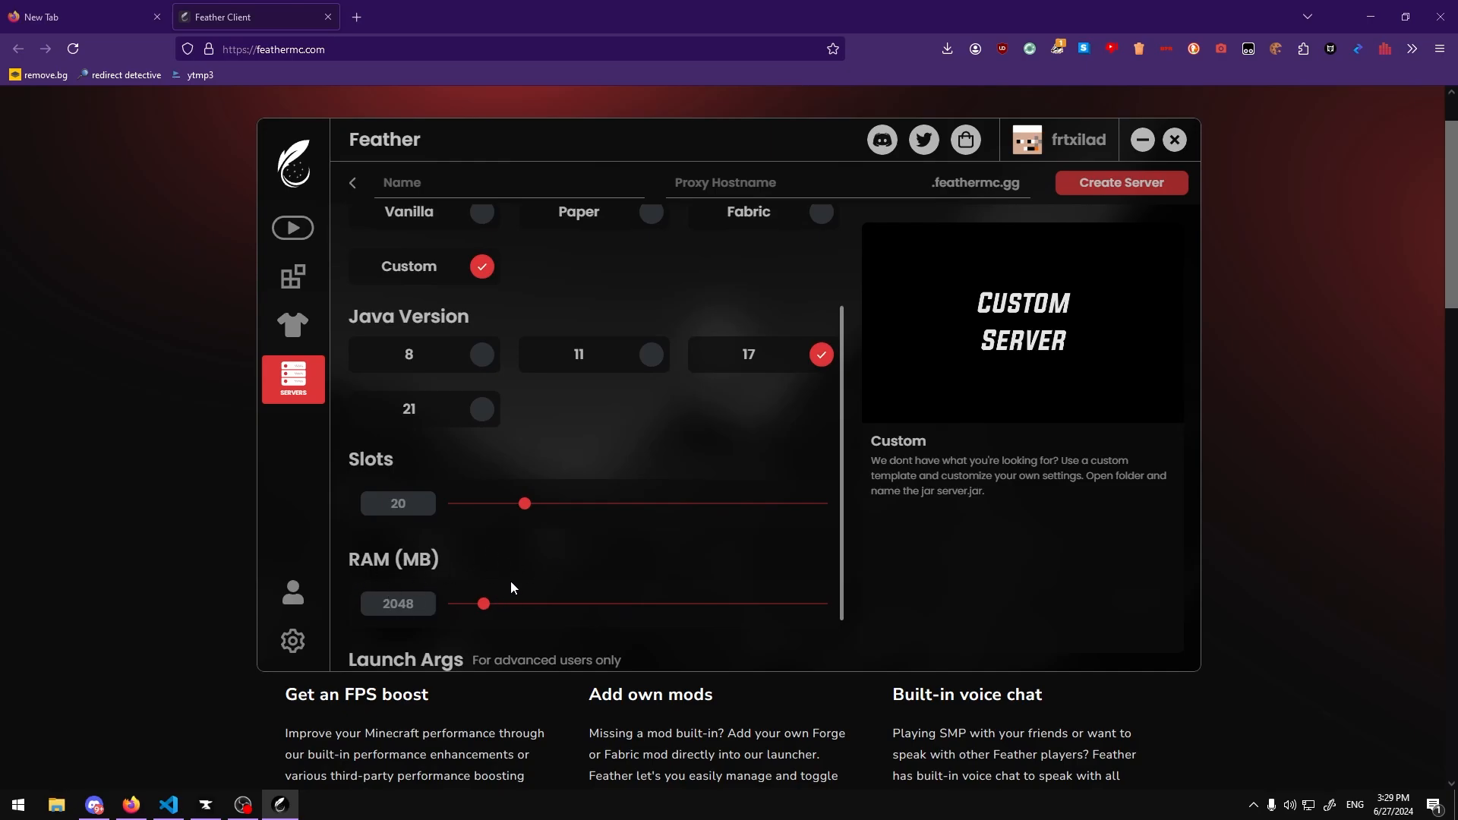
# Step: Check the computer's total and available memory in Task Manager's Performance view
pyautogui.hotkey('ctrl', 'shift', 'Escape')
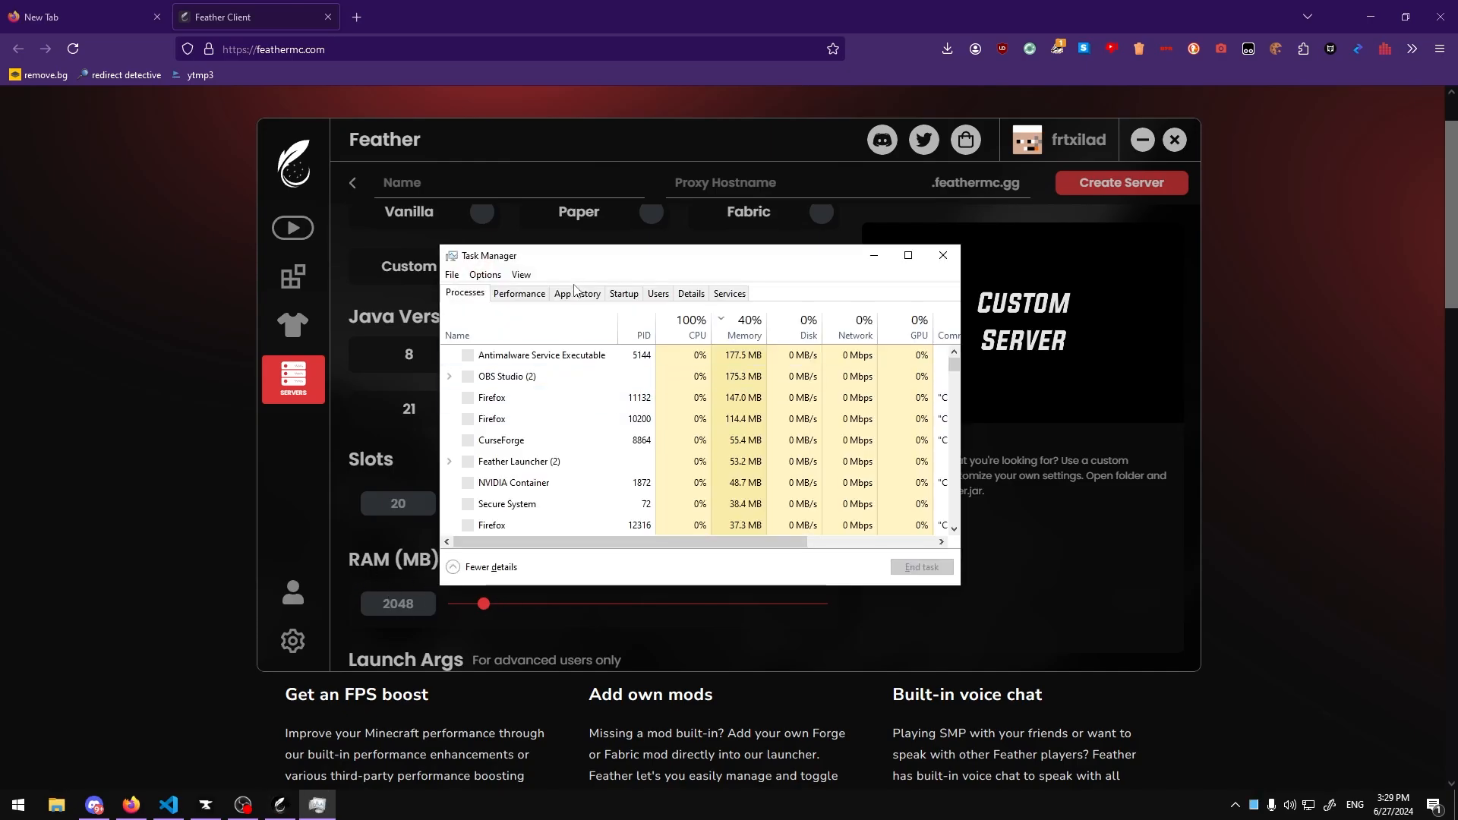
pyautogui.click(460, 293)
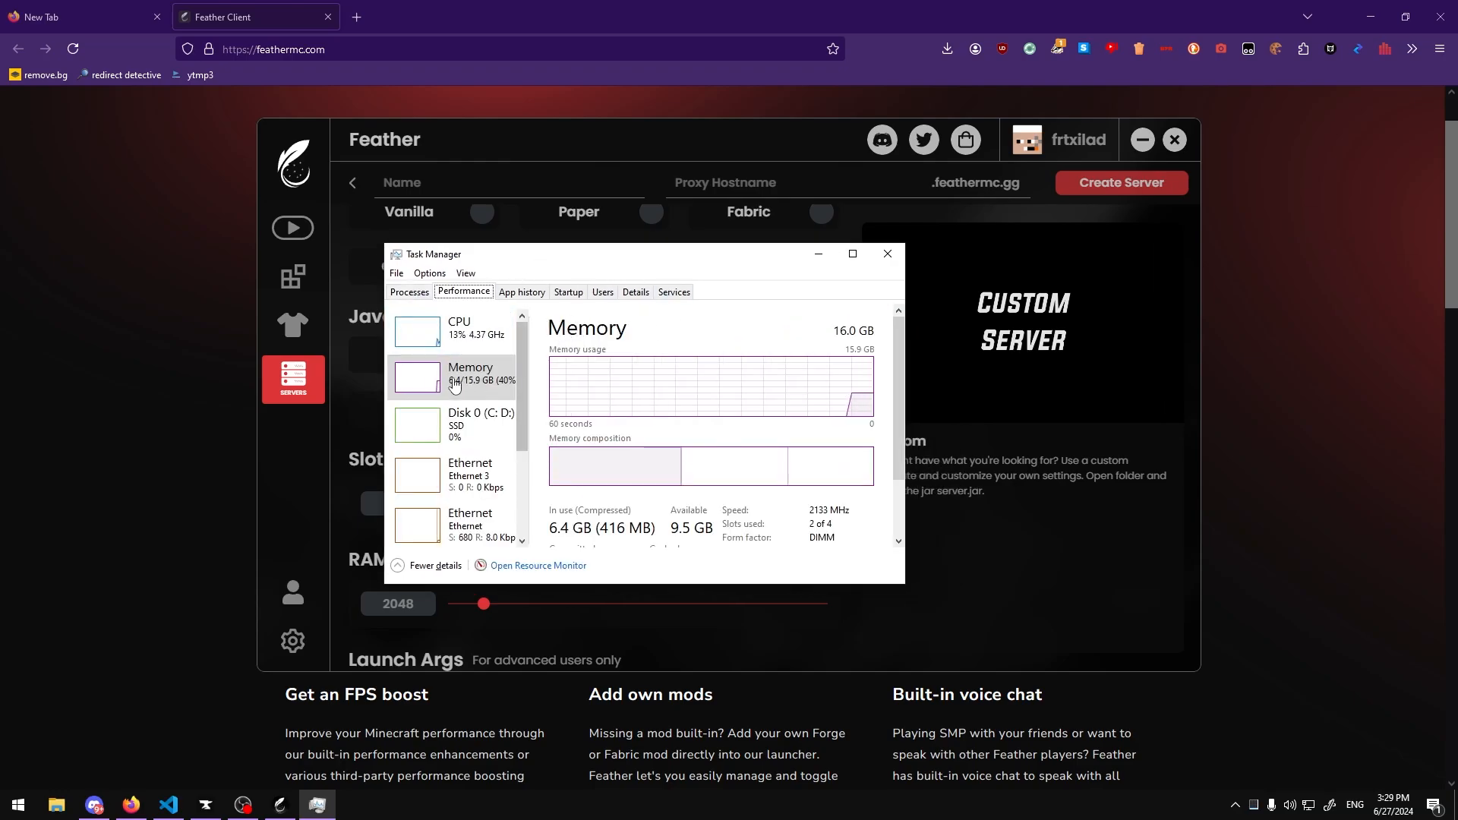
pyautogui.click(886, 256)
# Step: Set the server's RAM to 7952 MB
pyautogui.moveTo(487, 606); pyautogui.dragTo(654, 609)
pyautogui.scroll(-1, 815, 542)
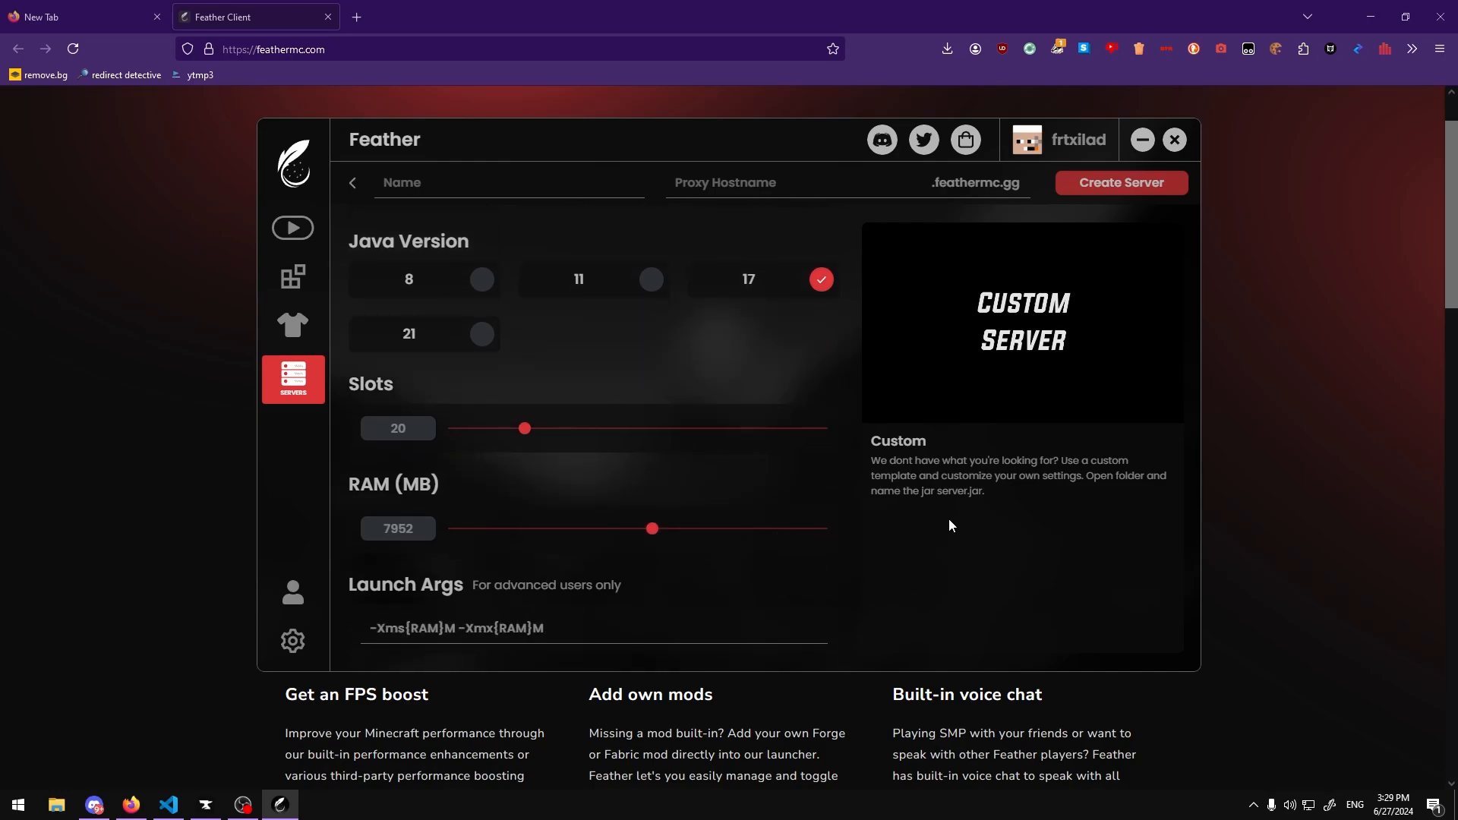
pyautogui.scroll(3, 770, 494)
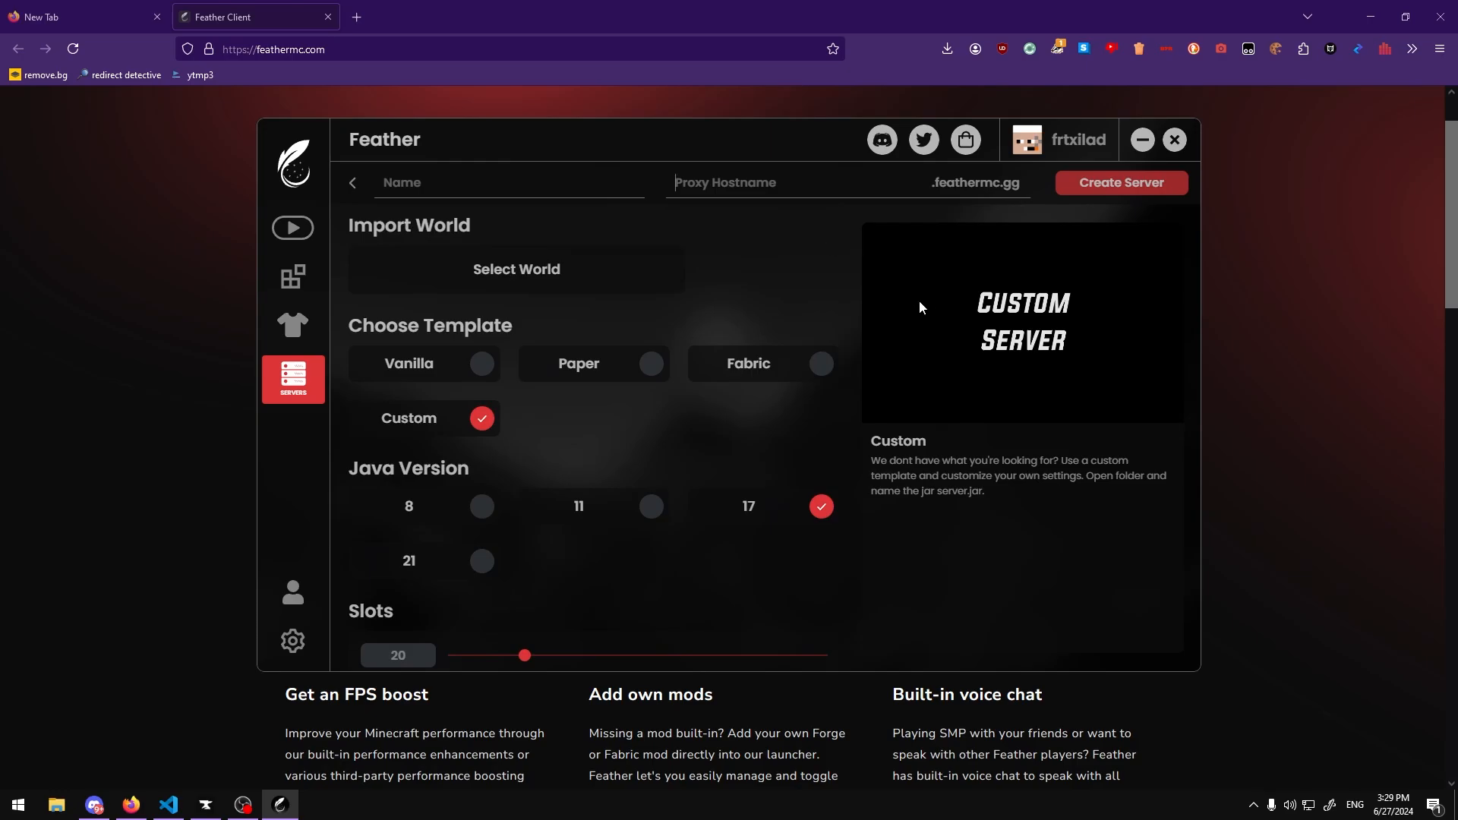
# Step: Set the proxy hostname to helloserver and the server name to server
pyautogui.write('helloserver')
pyautogui.hotkey('shift', 'Tab')
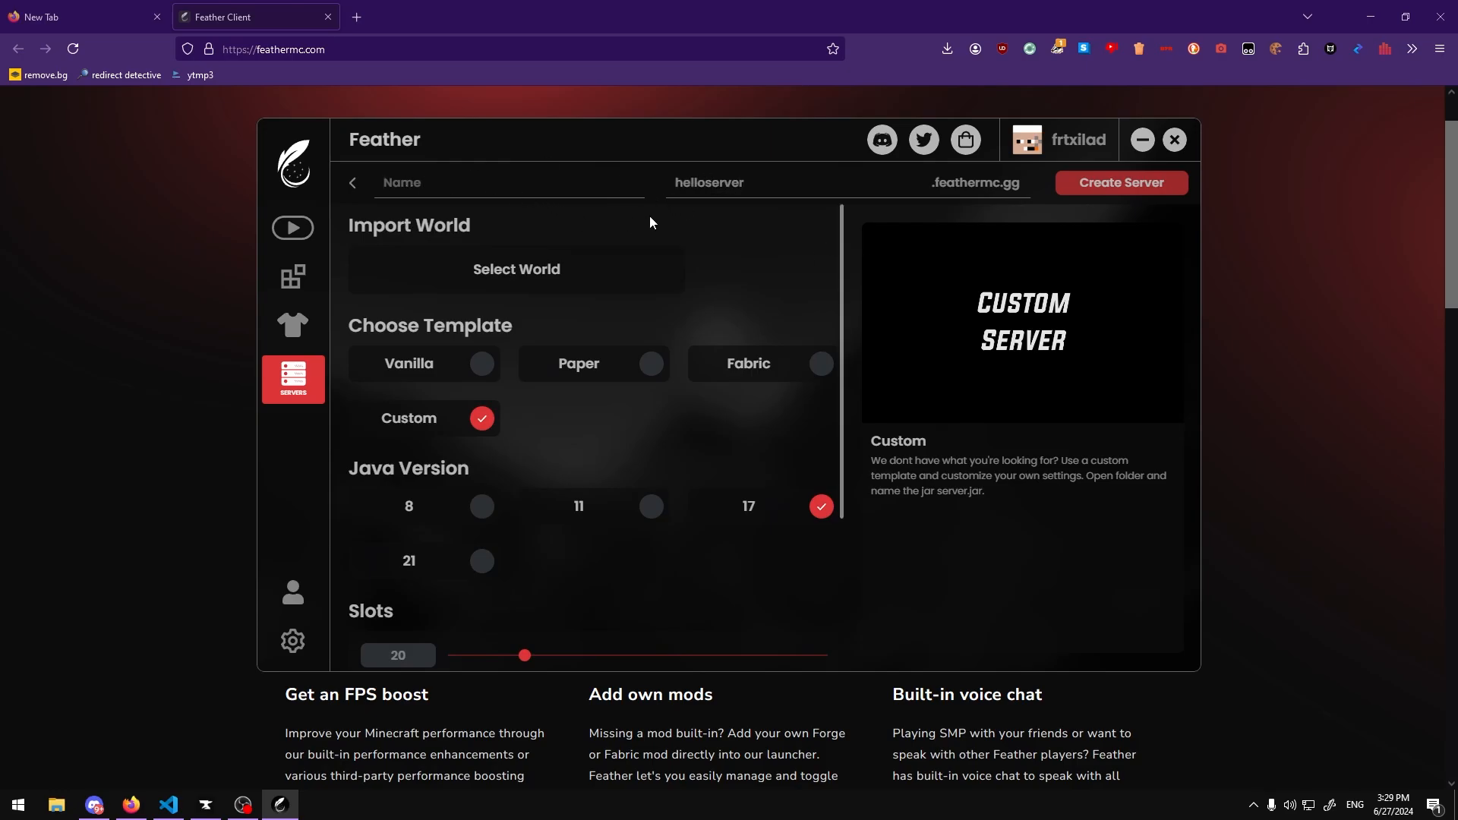
pyautogui.write('server')
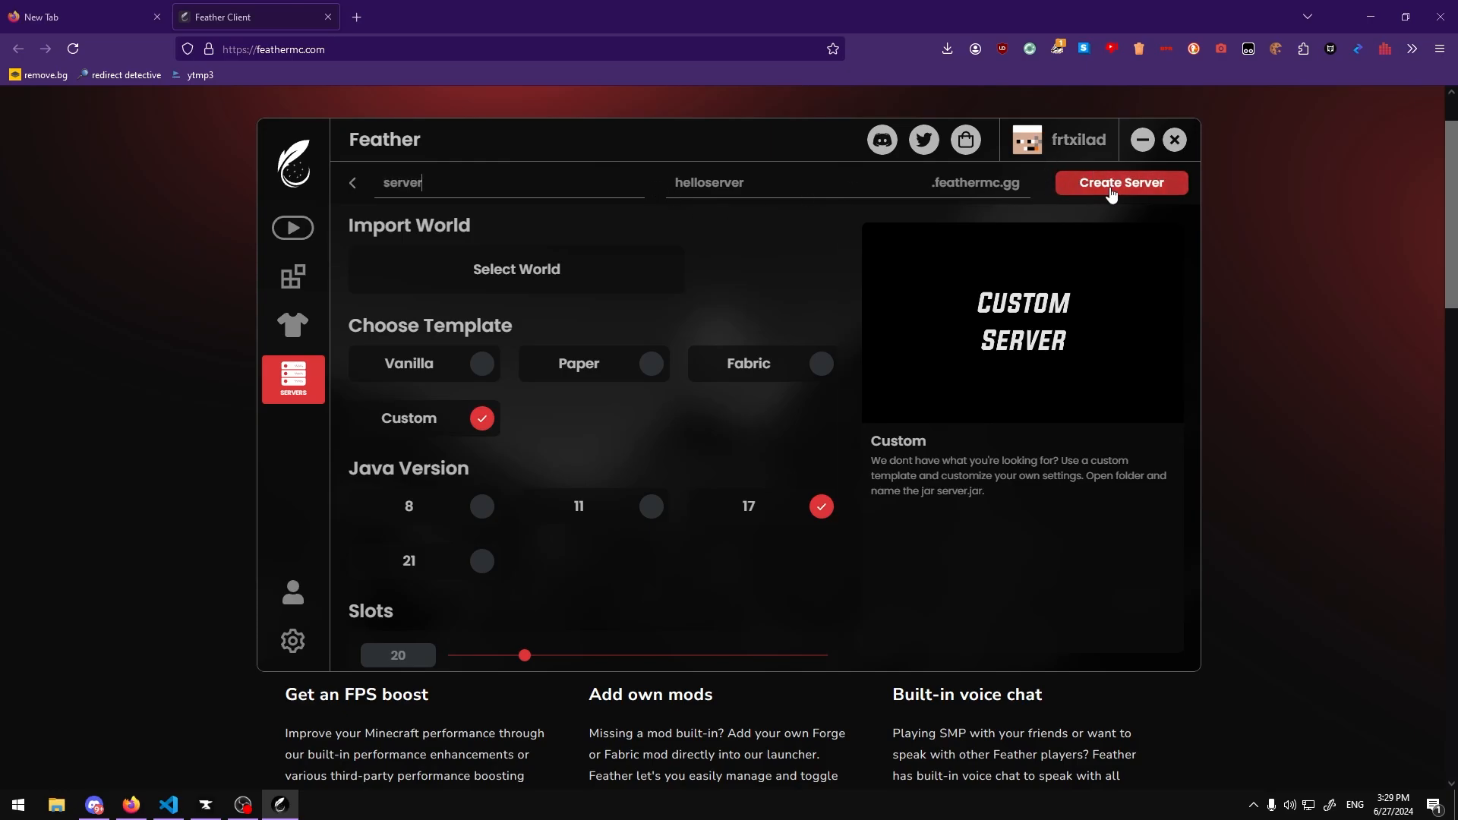
# Step: Create the server and accept Minecraft's EULA
pyautogui.click(1070, 193)
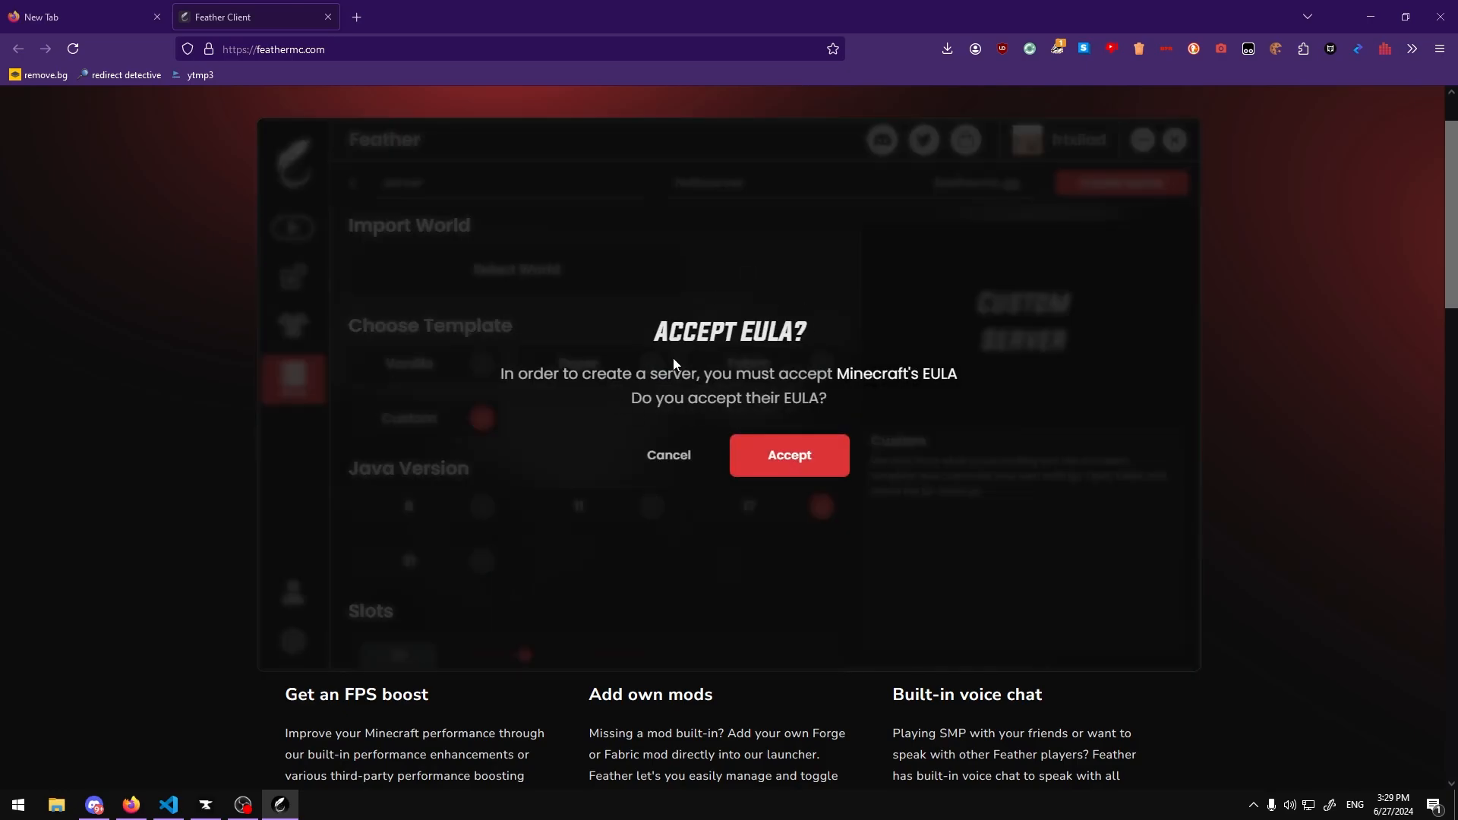
pyautogui.click(782, 477)
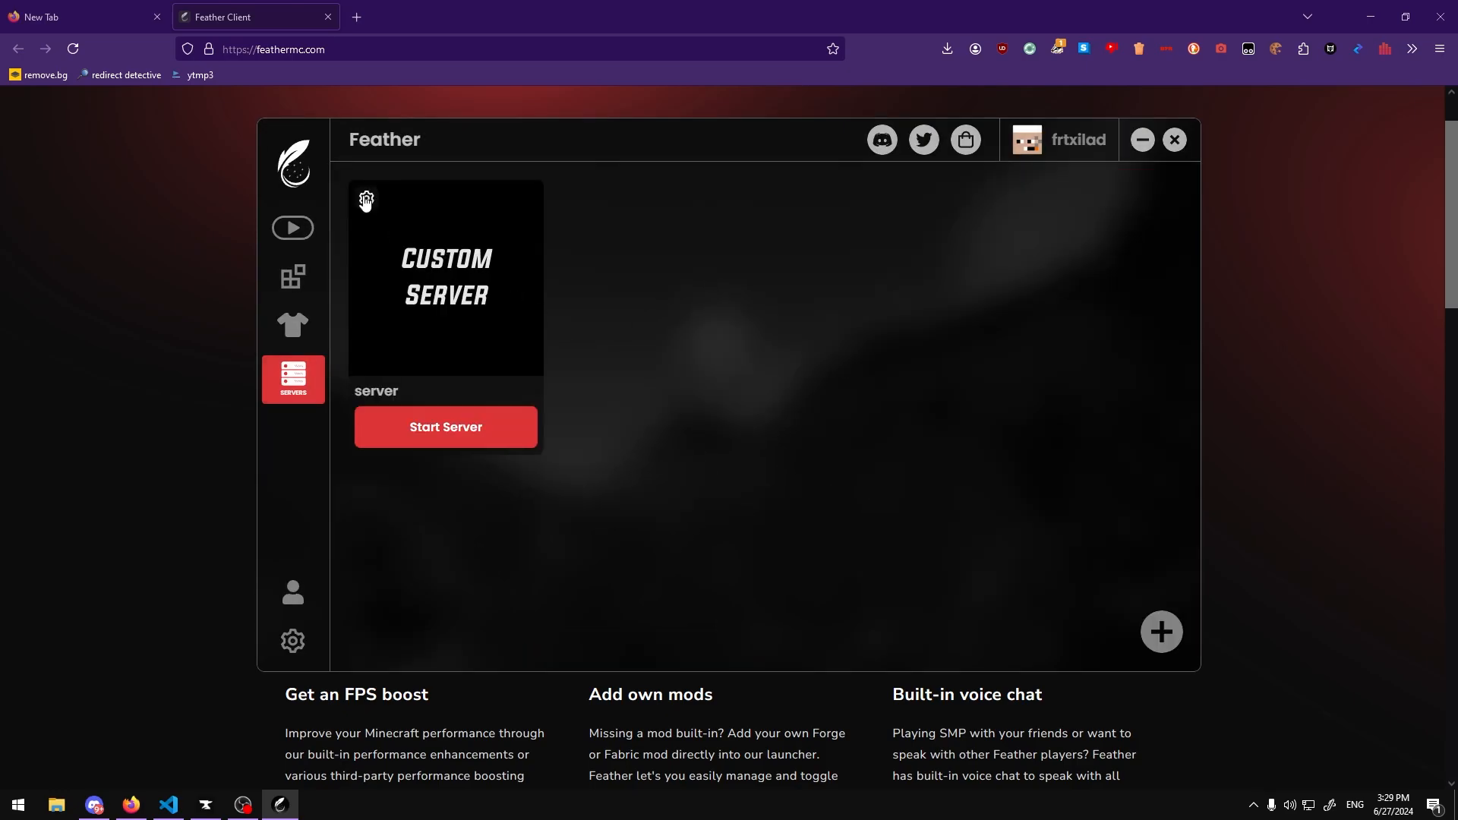
# Step: Open the new server's folder from its settings
pyautogui.click(366, 200)
pyautogui.click(416, 267)
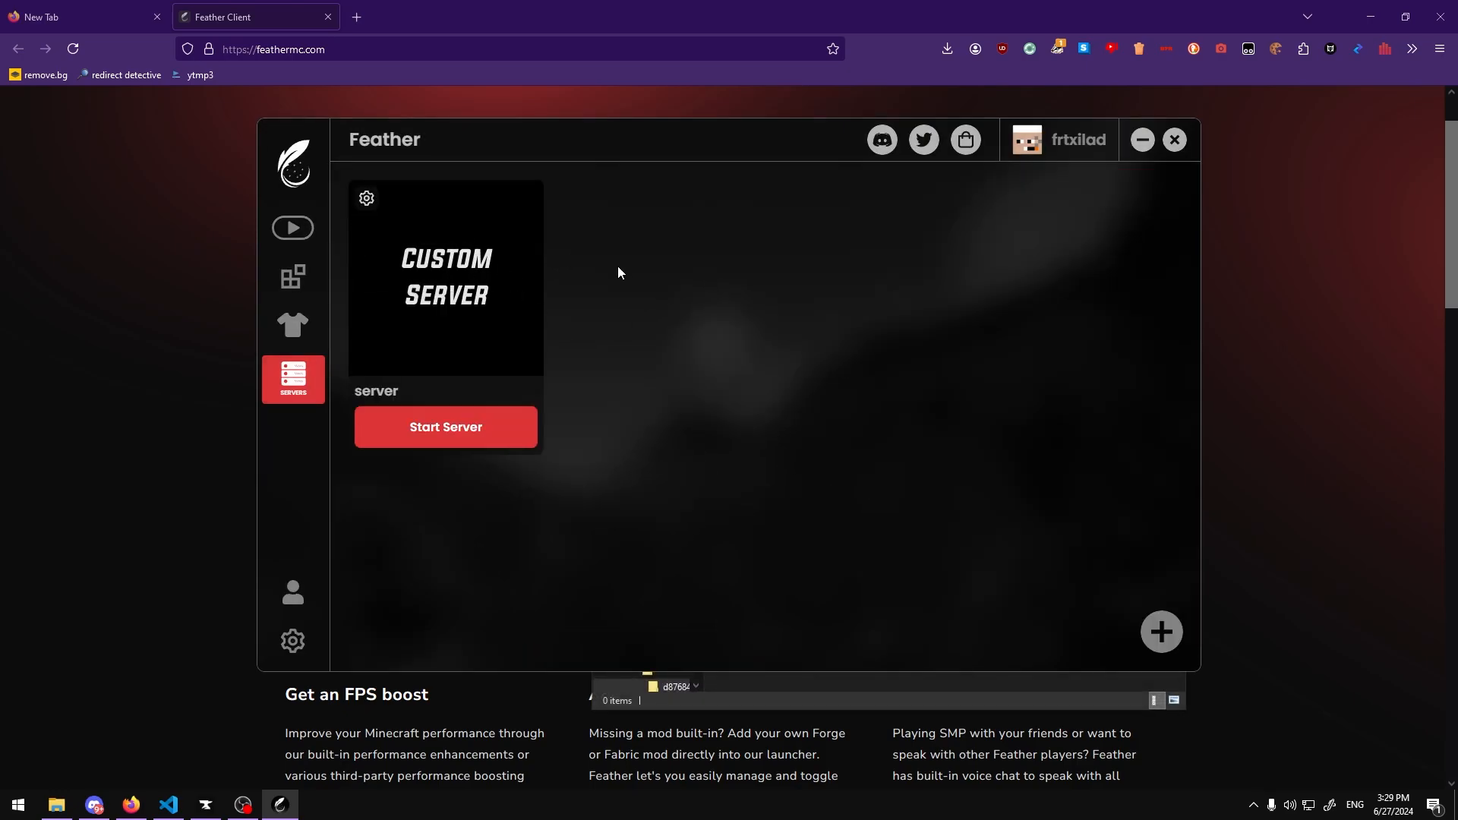
pyautogui.moveTo(795, 229); pyautogui.dragTo(603, 196)
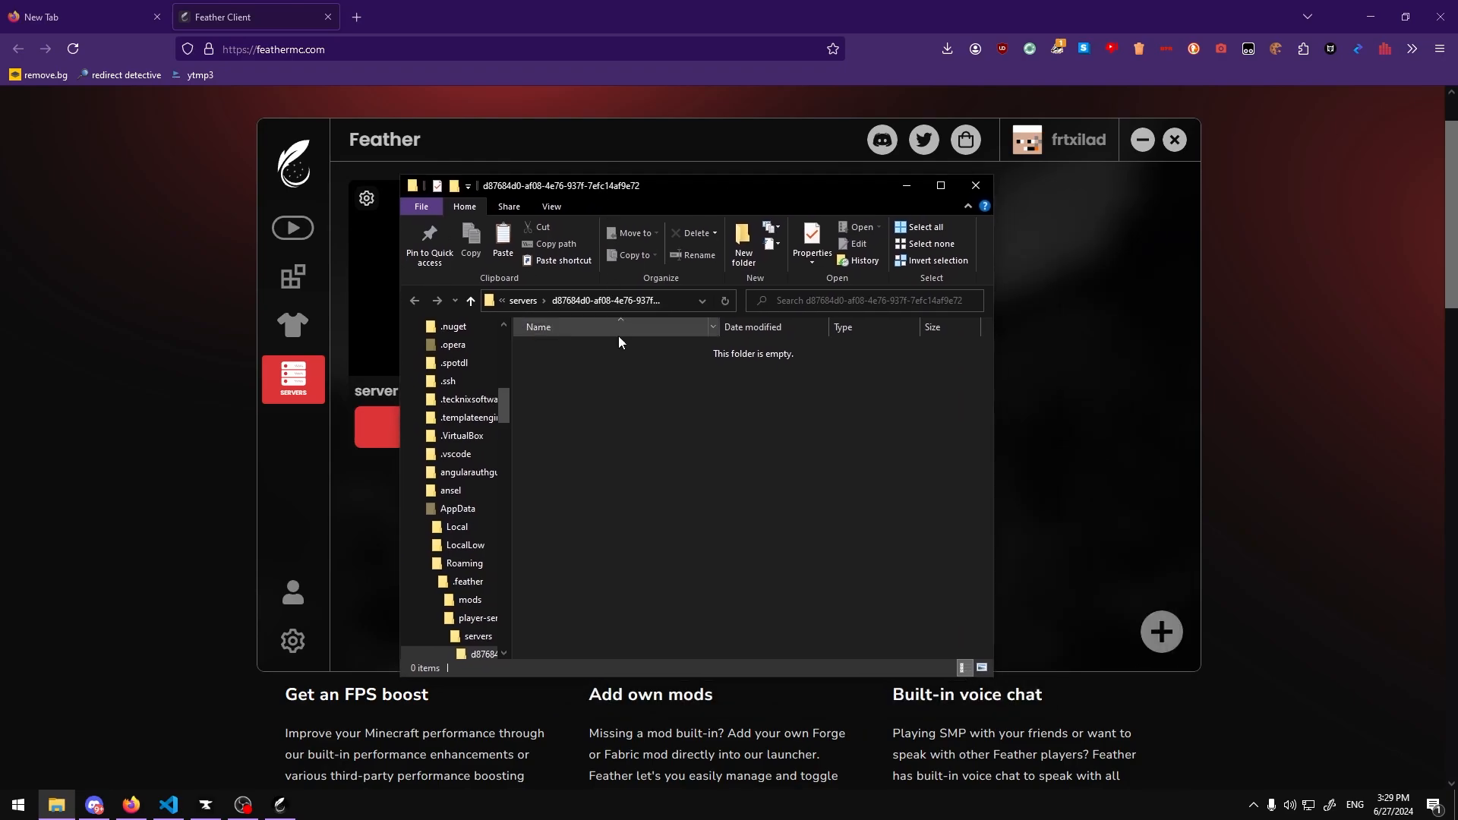
pyautogui.rightClick(607, 388)
pyautogui.click(605, 456)
pyautogui.click(947, 48)
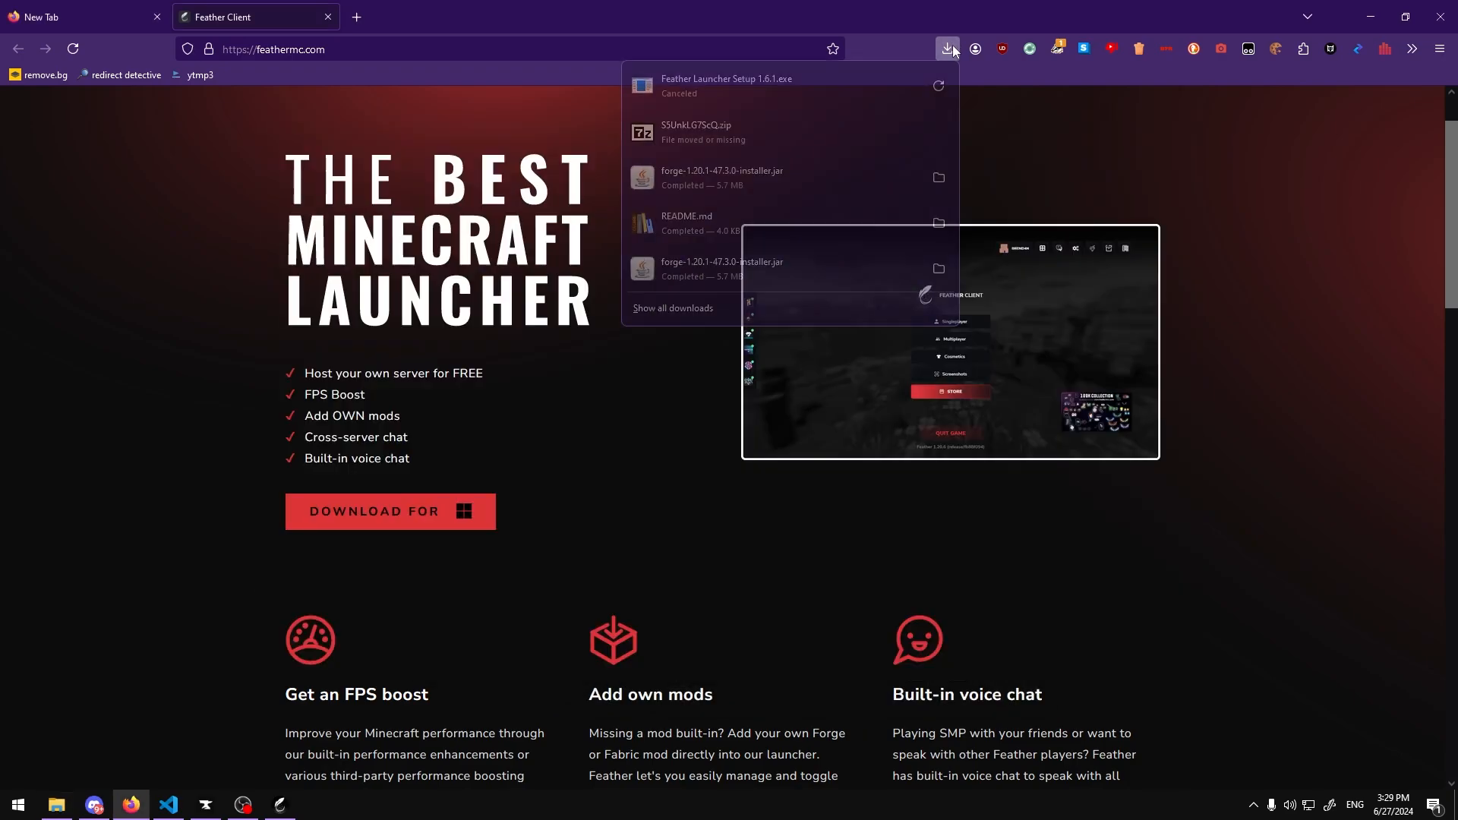
pyautogui.click(358, 17)
pyautogui.click(280, 804)
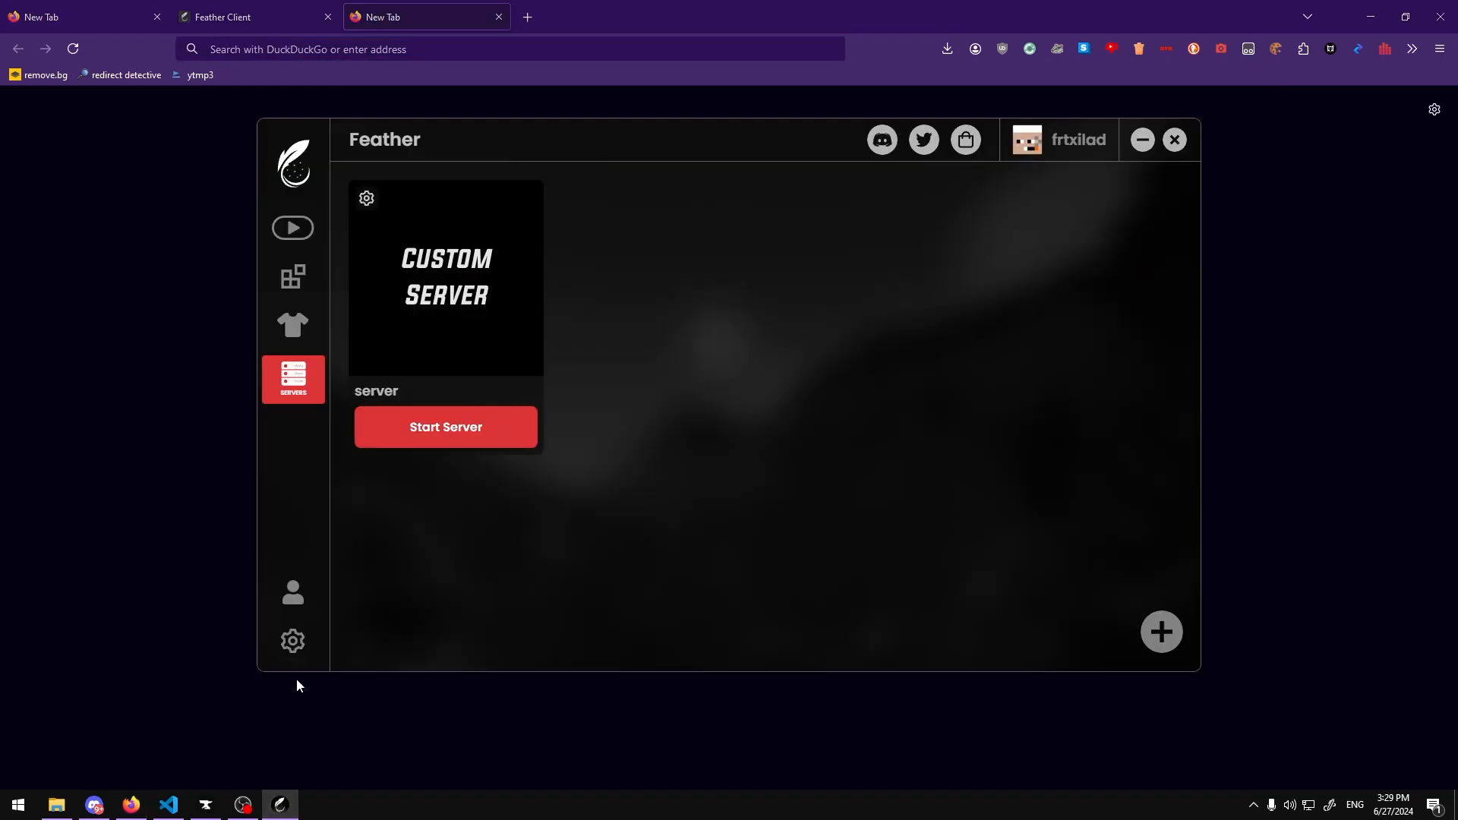
pyautogui.click(280, 804)
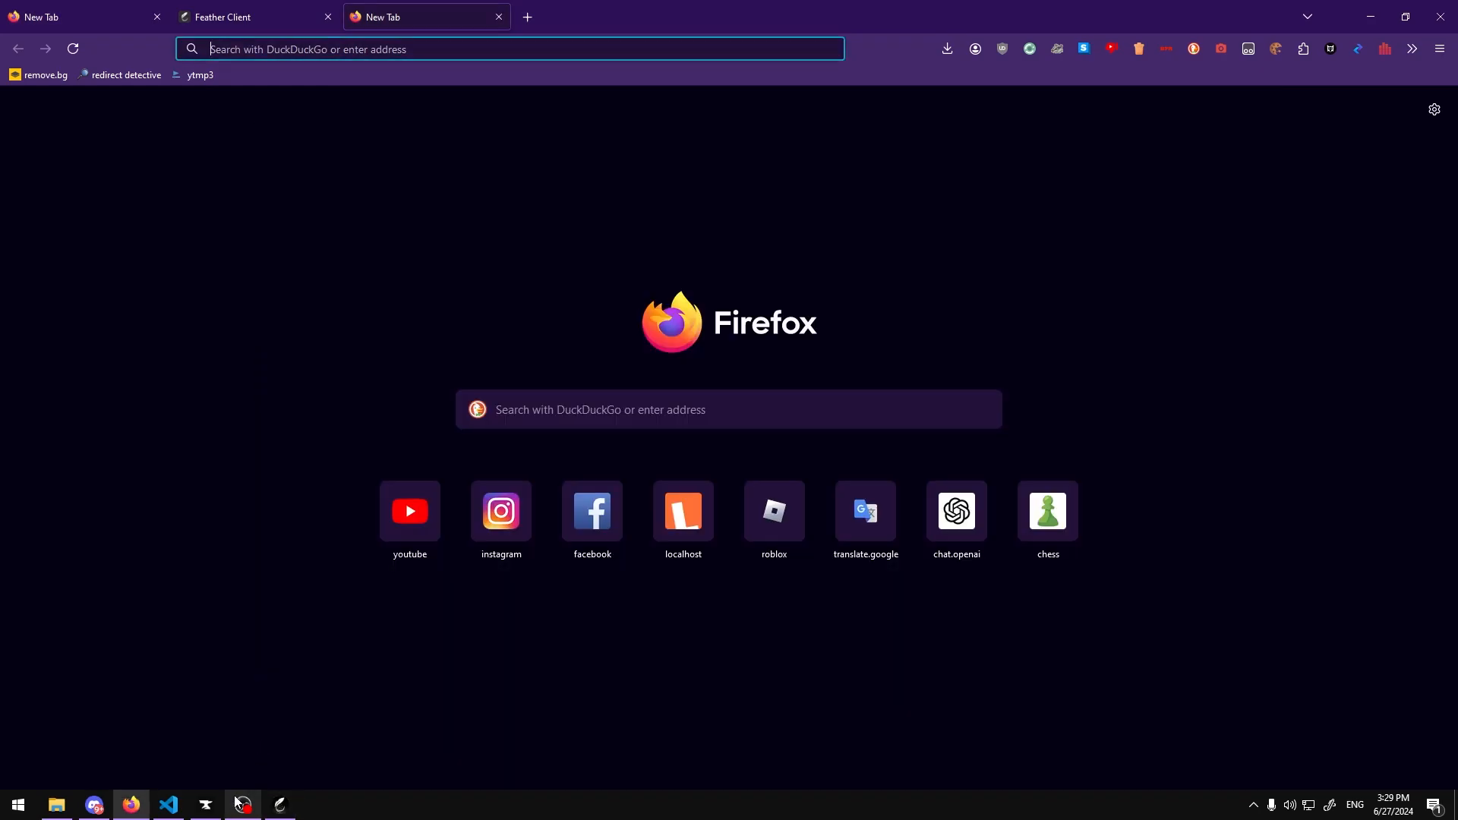
pyautogui.moveTo(243, 804)
pyautogui.click(286, 688)
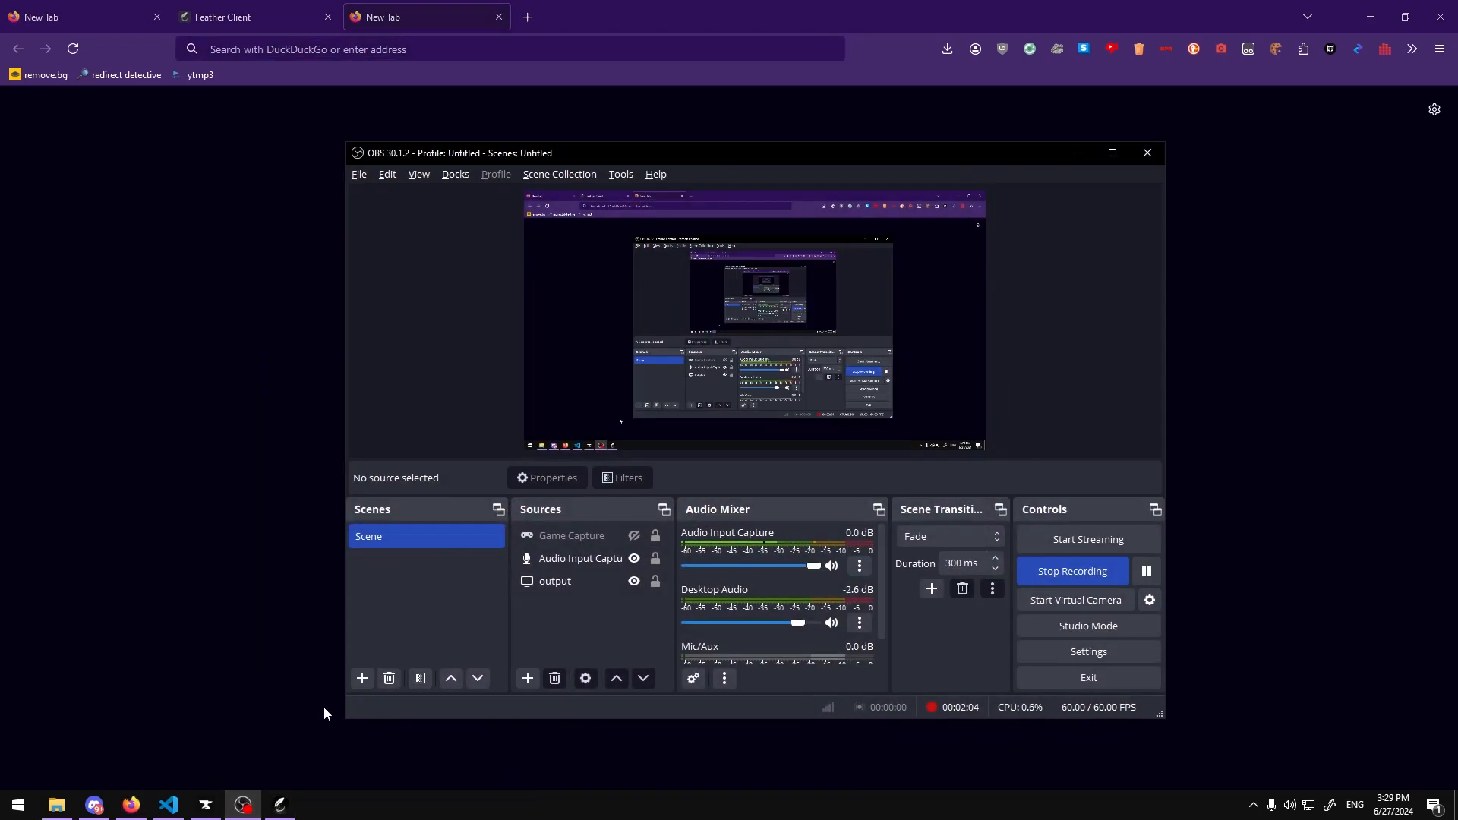
pyautogui.click(248, 669)
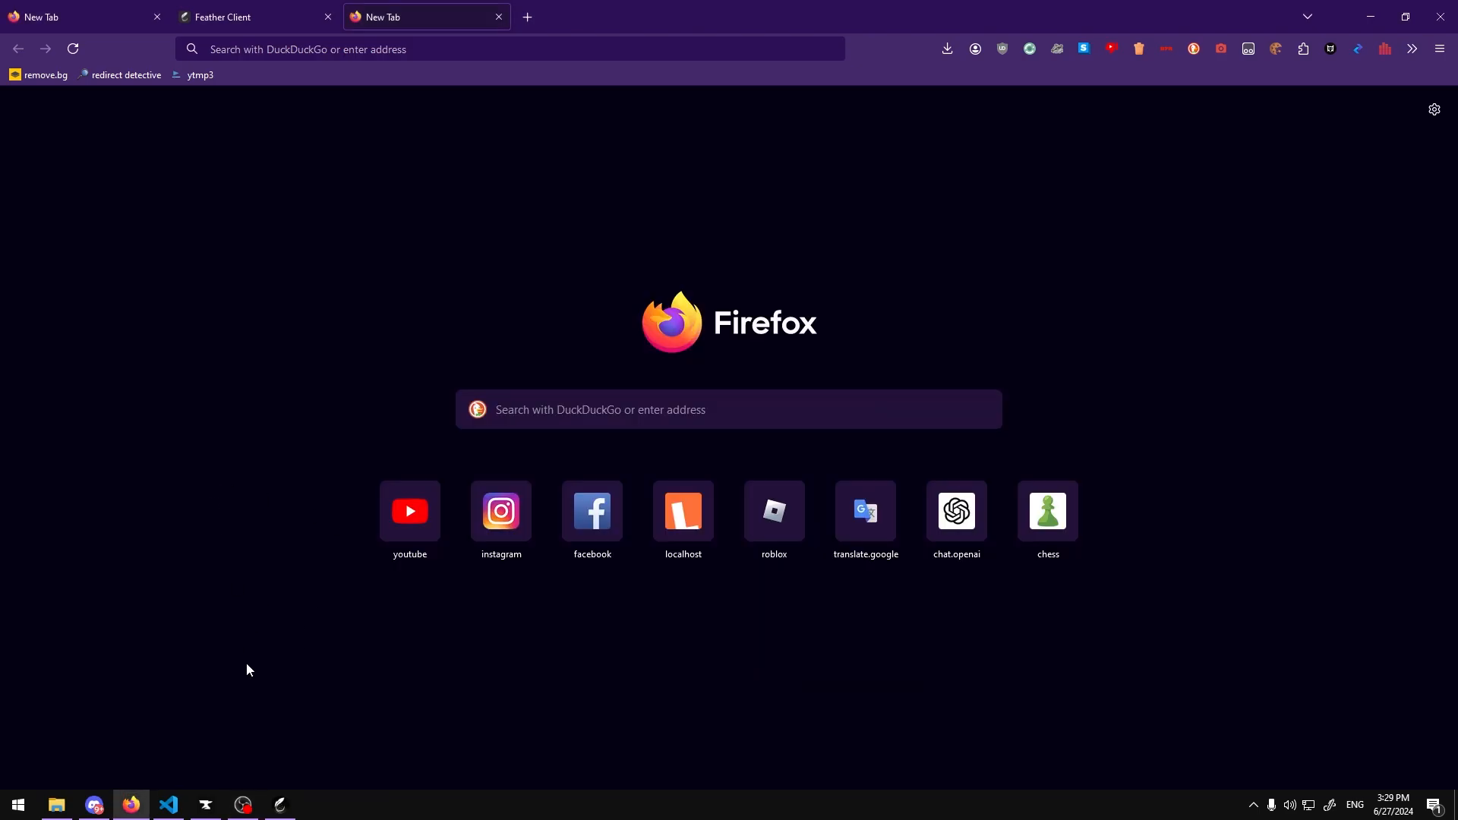
# Step: Switch to VS Code and follow the README's Minecraft Forge 1.20.1 download link
pyautogui.click(210, 806)
pyautogui.click(210, 807)
pyautogui.click(167, 804)
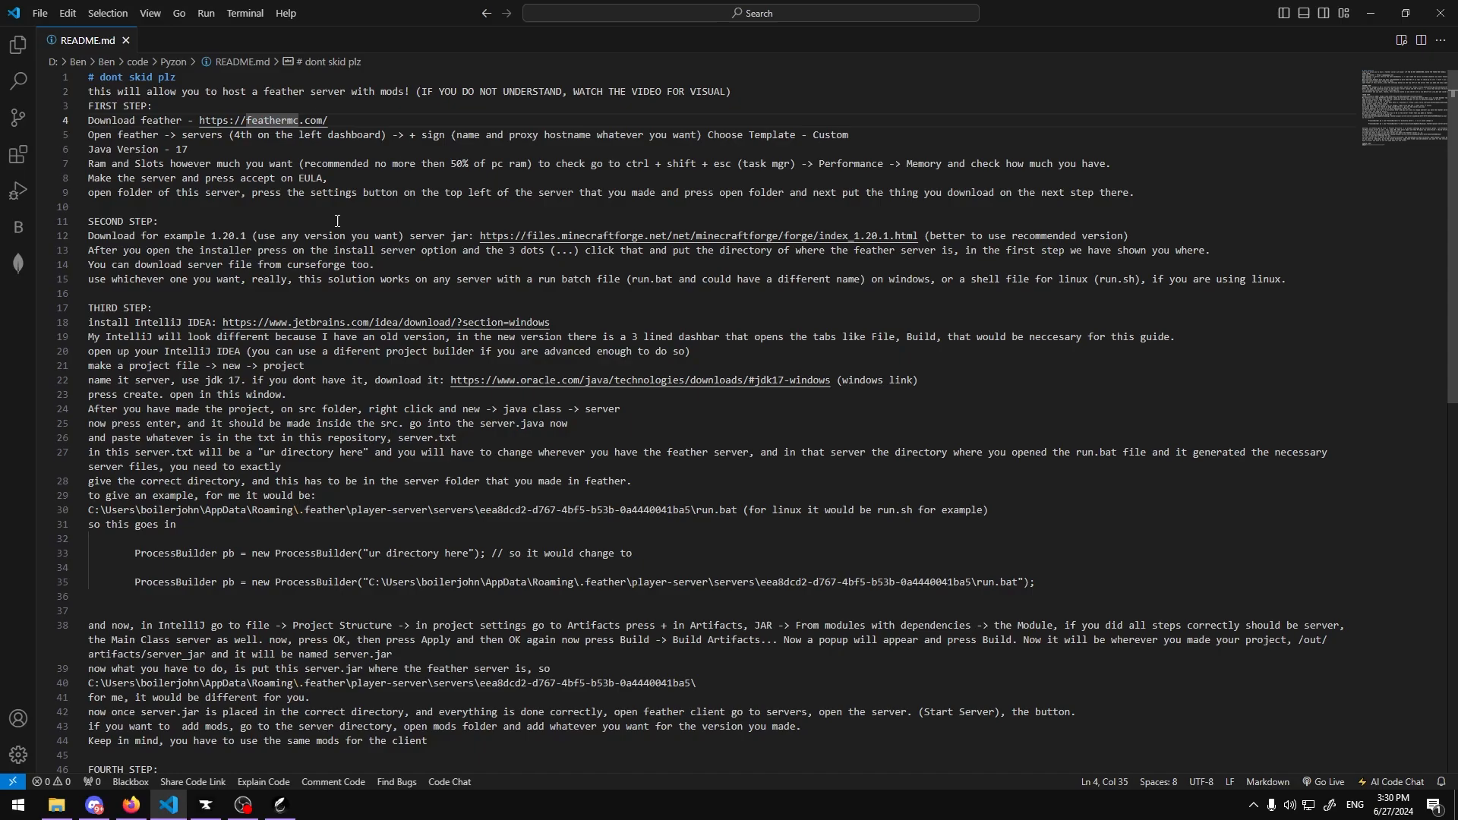
pyautogui.click(584, 235)
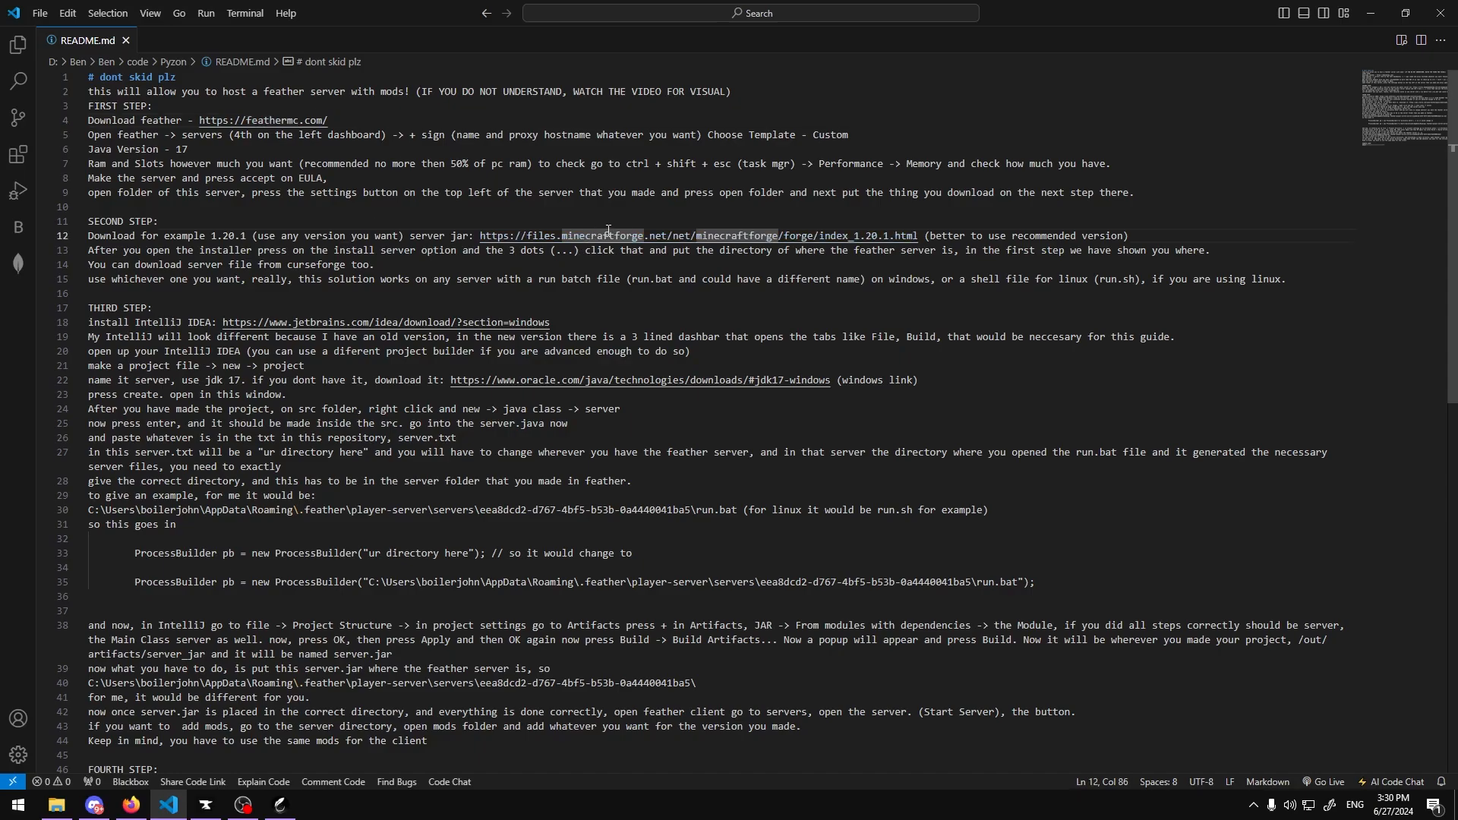
pyautogui.keyDown('ctrl'); pyautogui.click(607, 231); pyautogui.keyUp('ctrl')
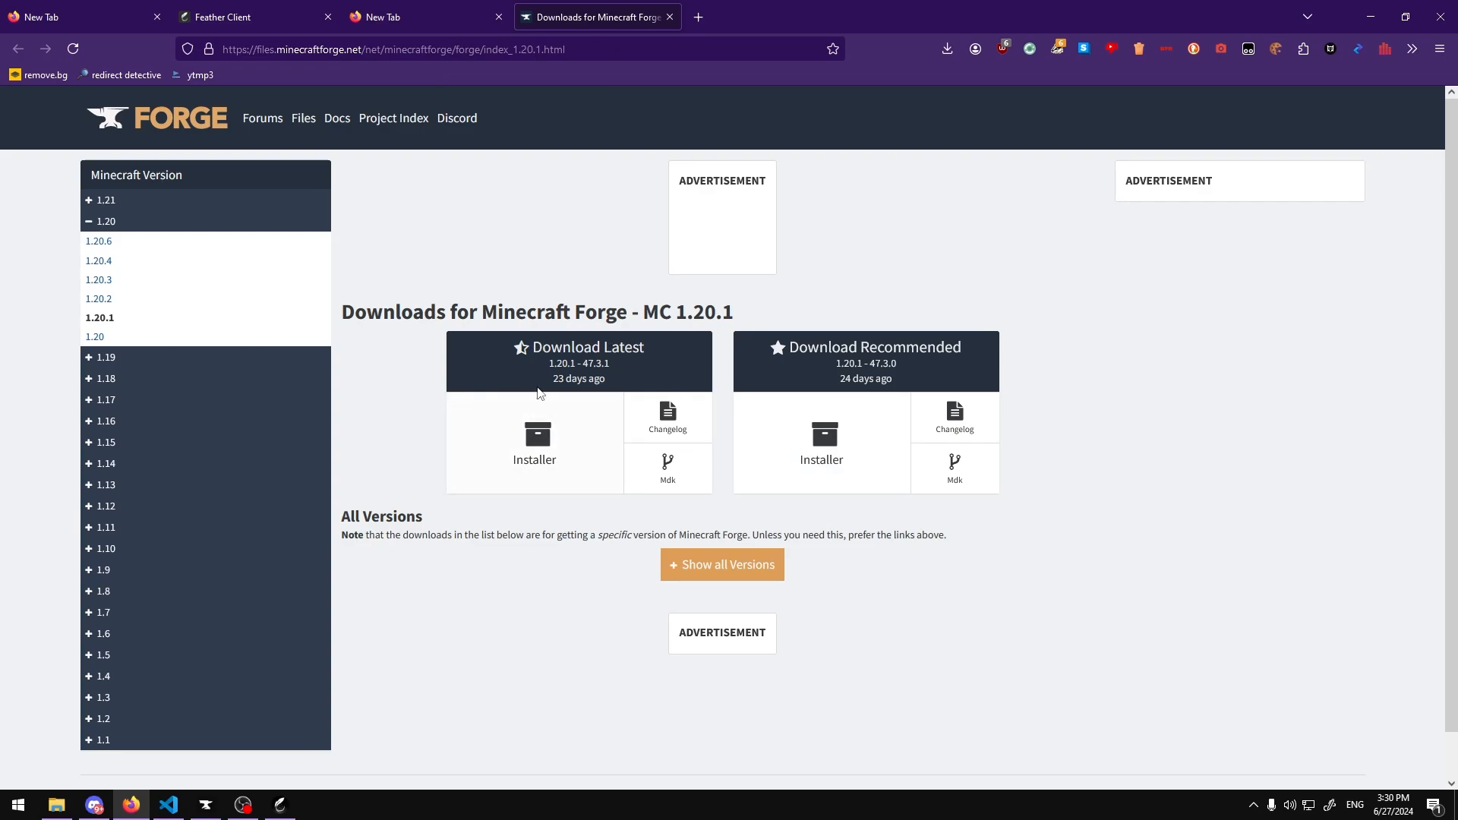
# Step: Download the recommended Forge 1.20.1 installer past the ad page, replacing the existing file in the host folder
pyautogui.click(862, 446)
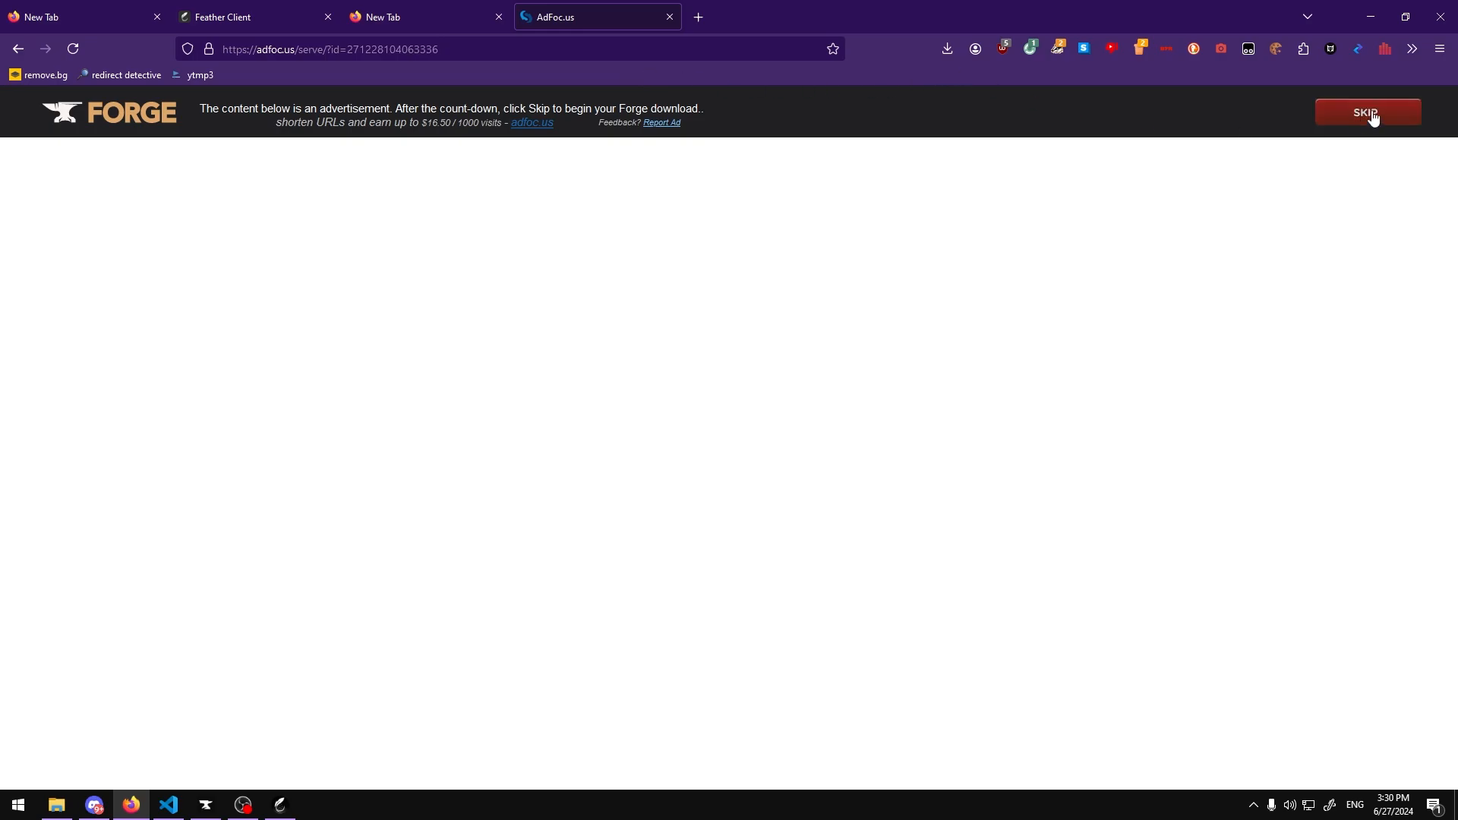
pyautogui.click(1372, 118)
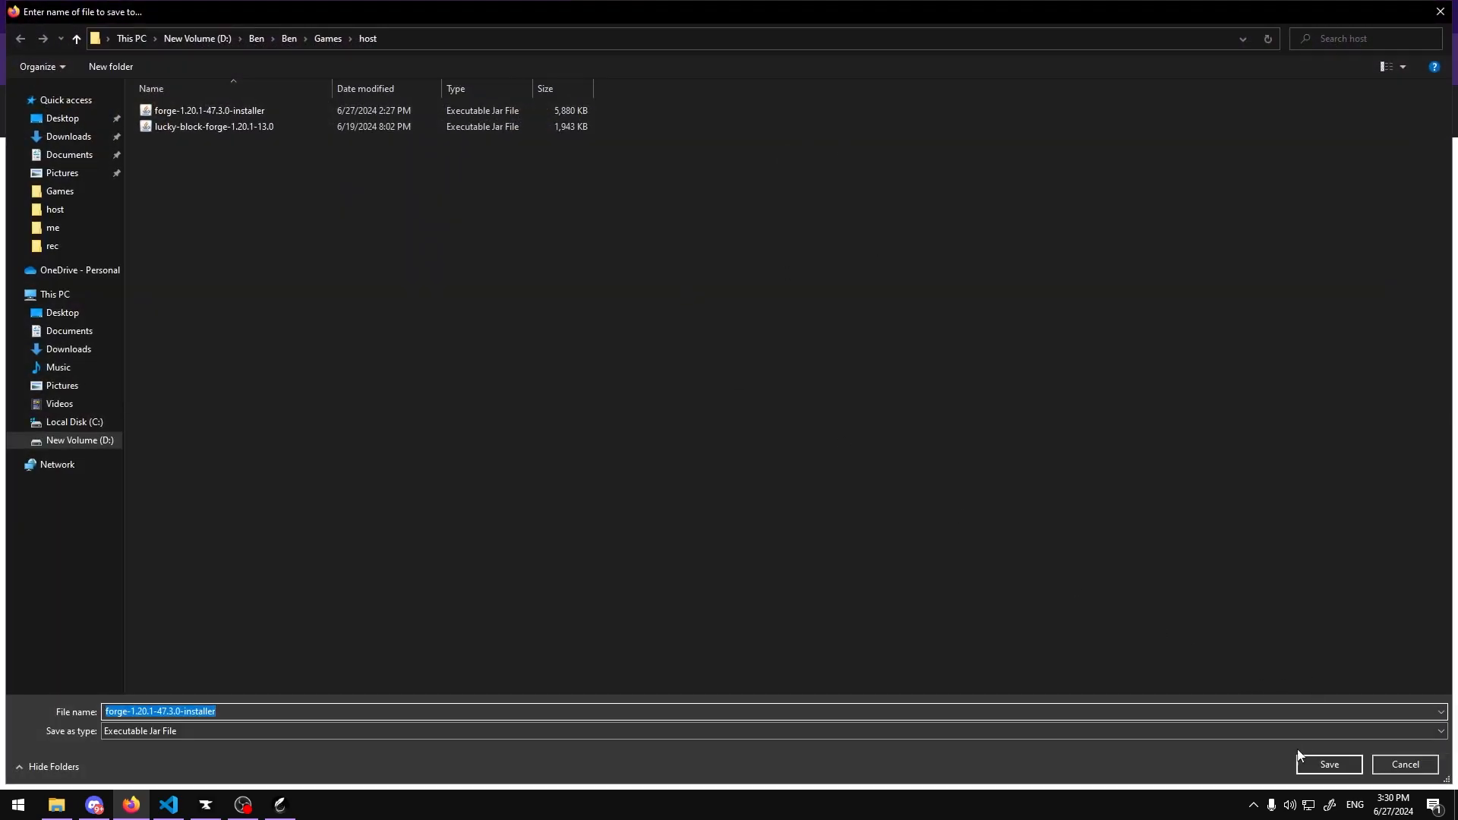
pyautogui.click(1315, 765)
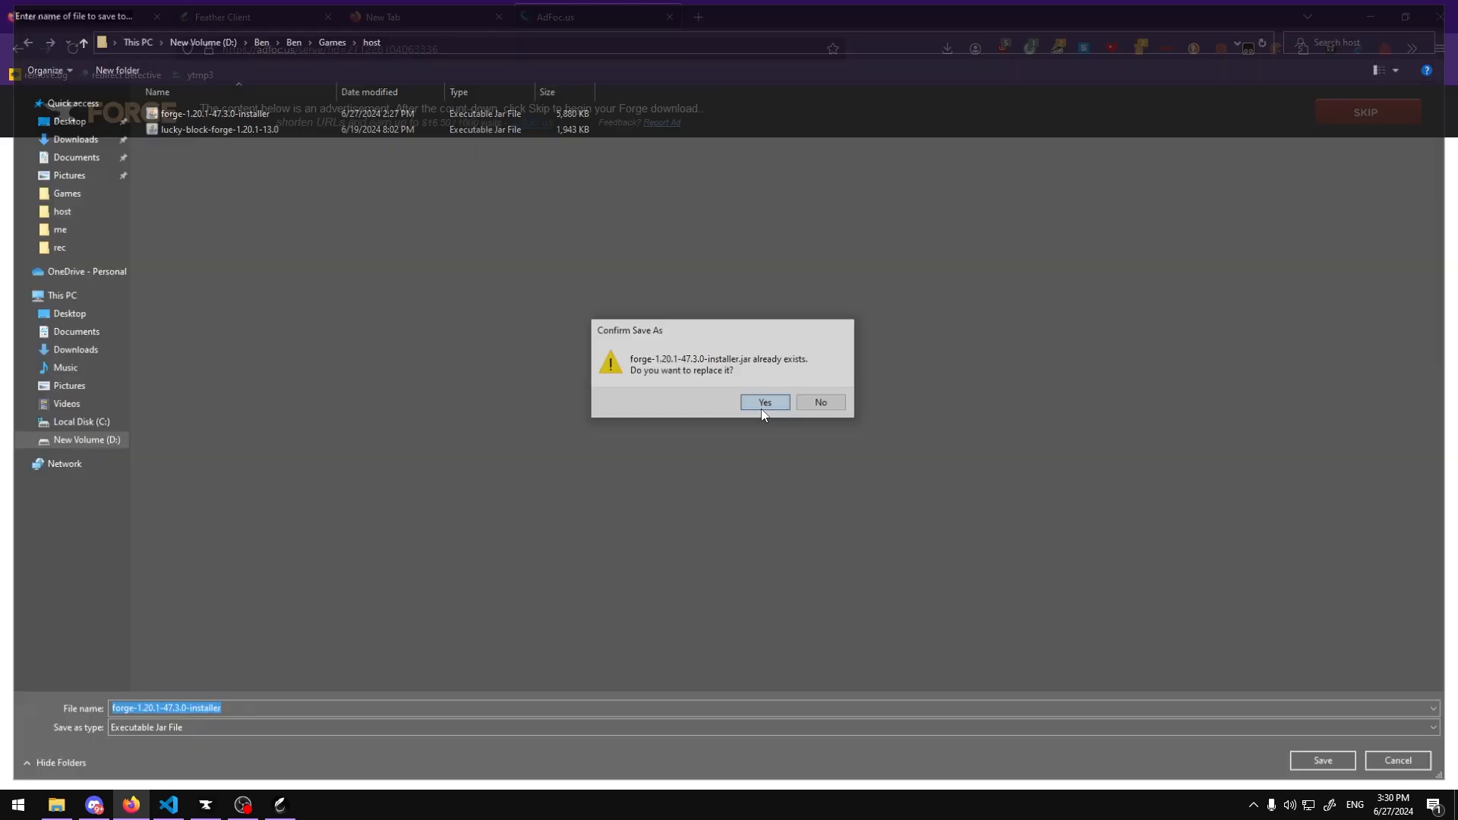
pyautogui.click(761, 406)
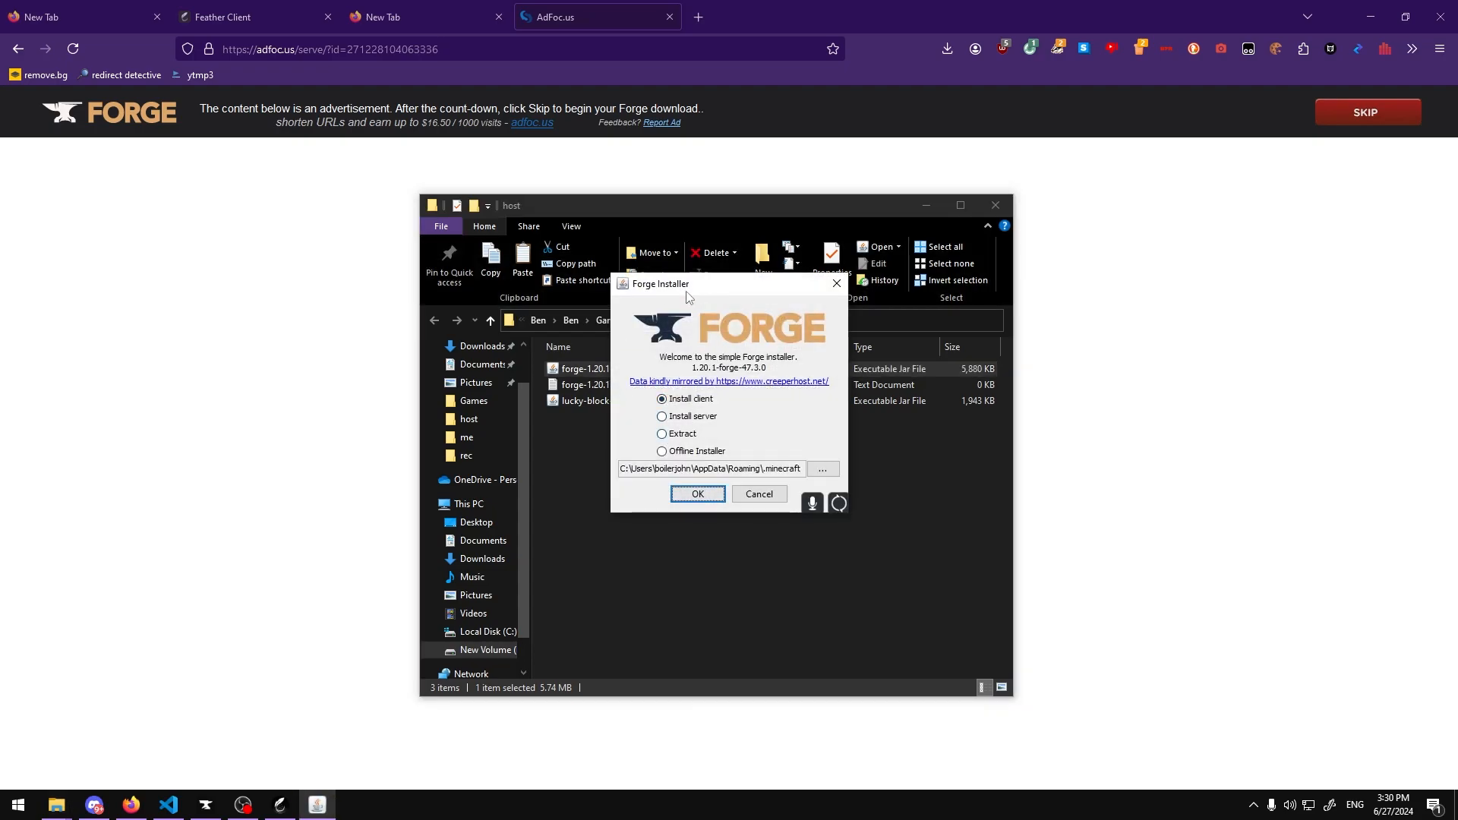
# Step: Select the Install server option in the Forge installer
pyautogui.moveTo(688, 280); pyautogui.dragTo(423, 278)
pyautogui.click(420, 403)
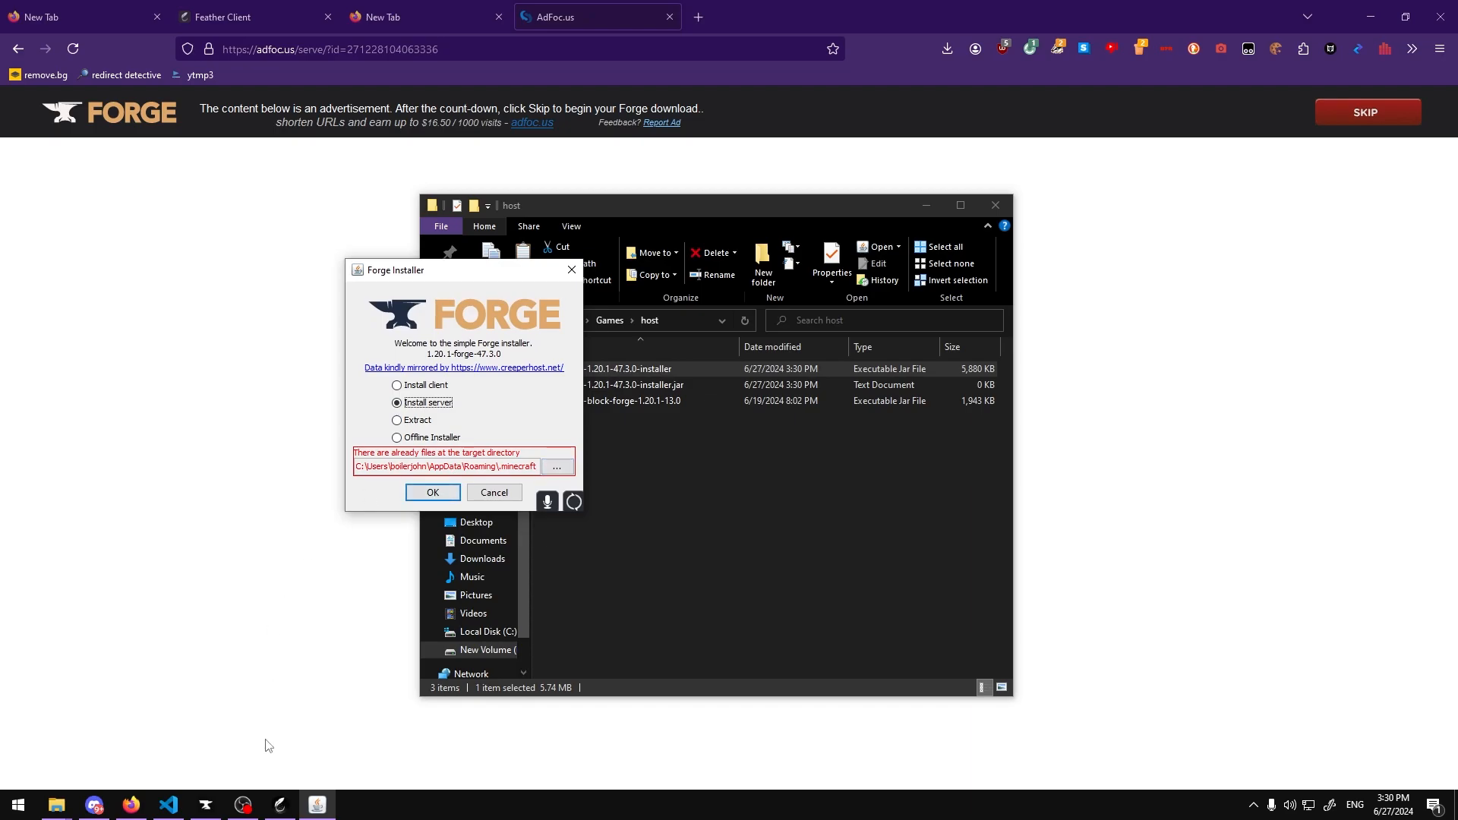
# Step: Return to Feather and open the server's folder from its settings
pyautogui.click(280, 805)
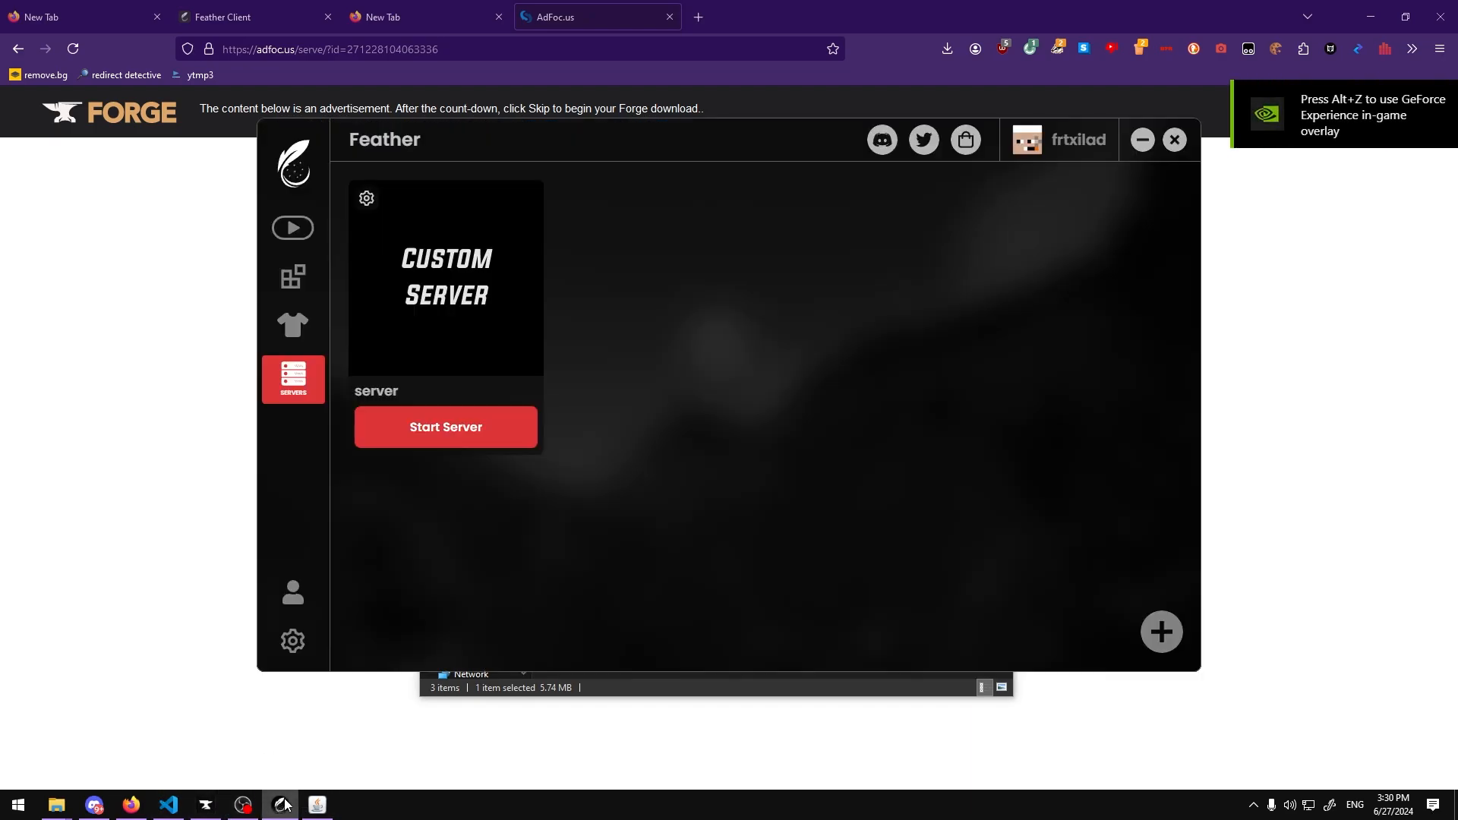
pyautogui.click(367, 197)
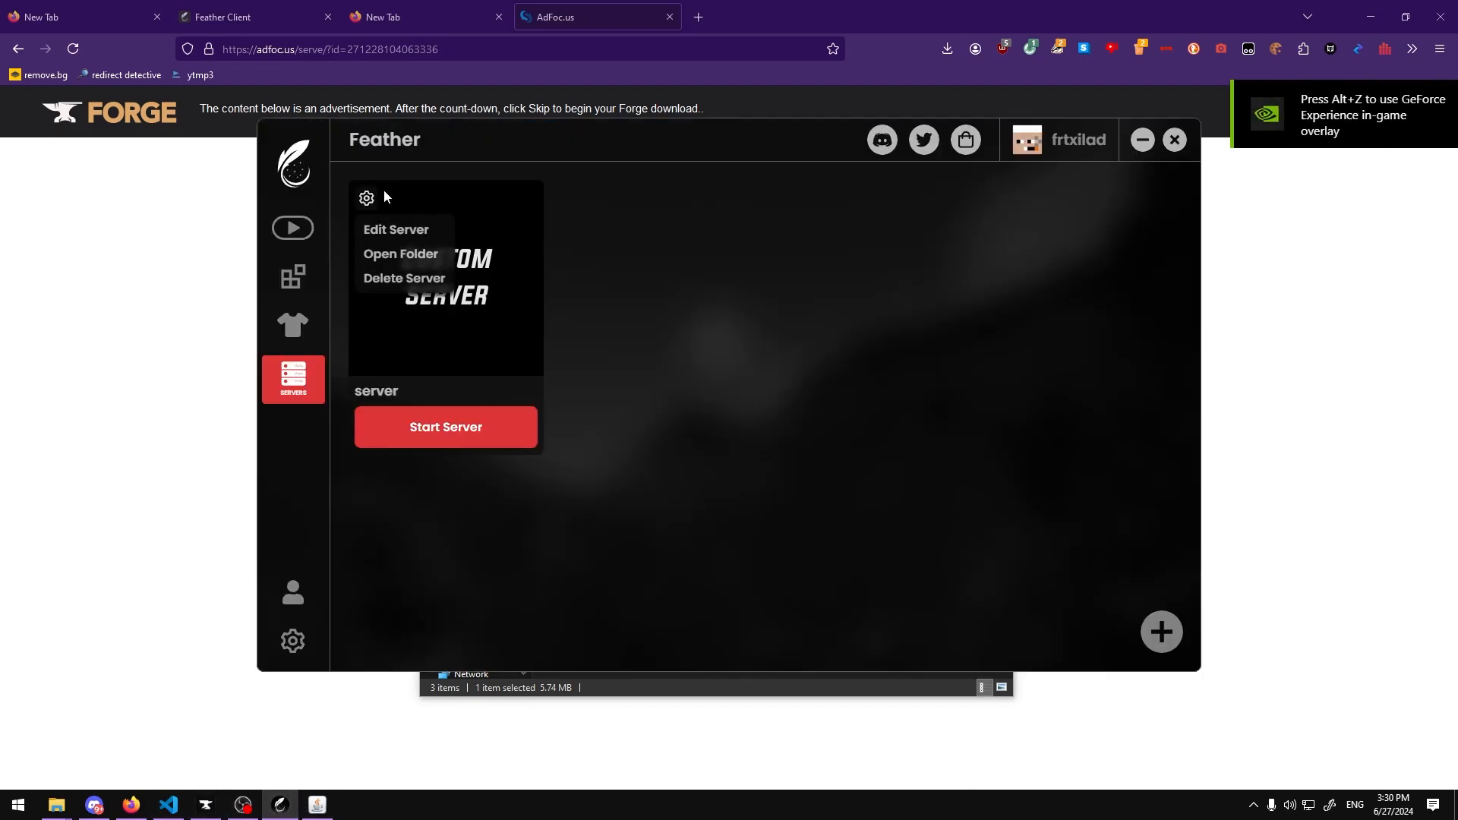
pyautogui.click(401, 254)
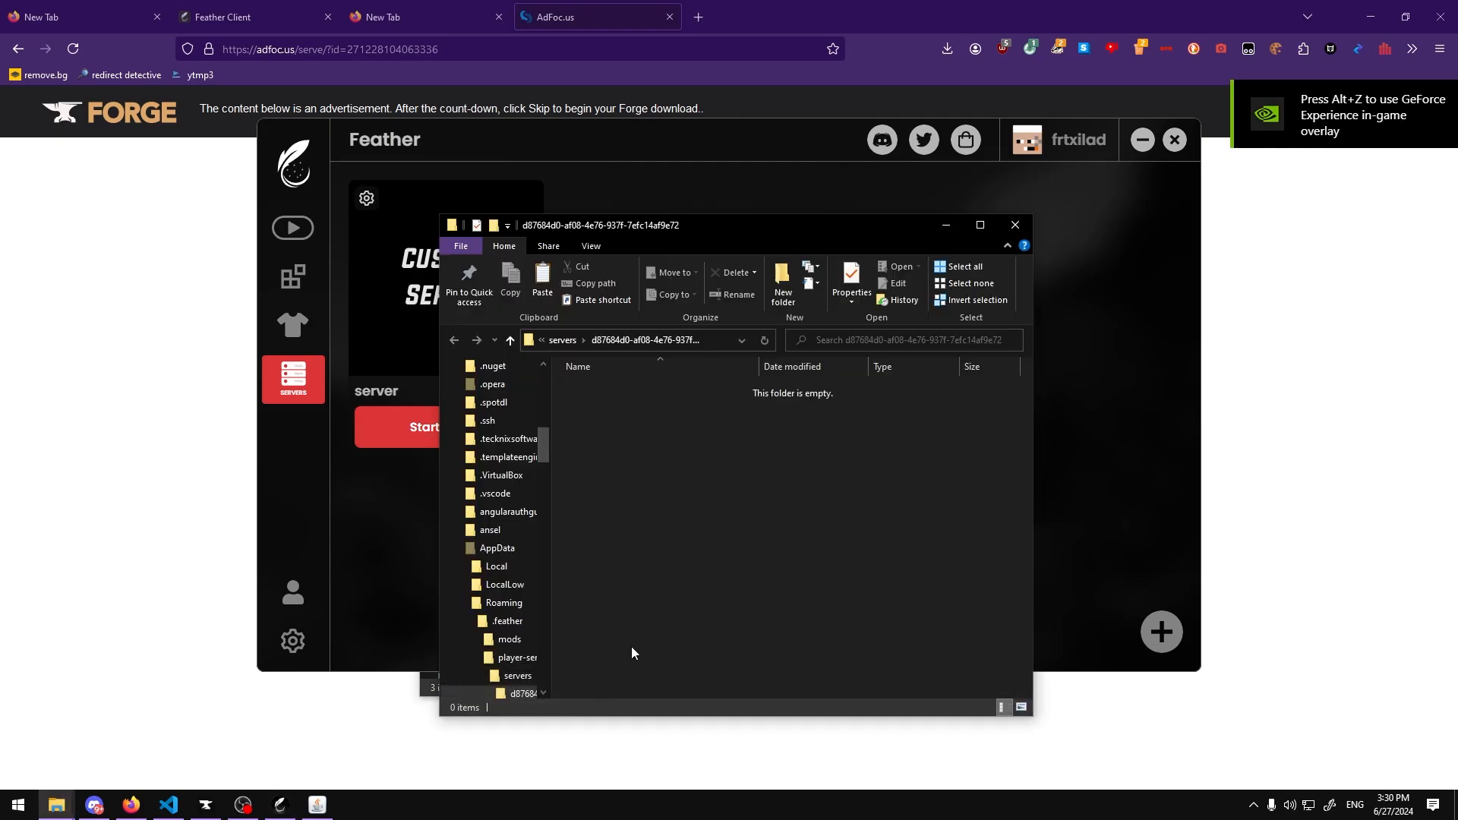
pyautogui.moveTo(674, 243); pyautogui.dragTo(783, 242)
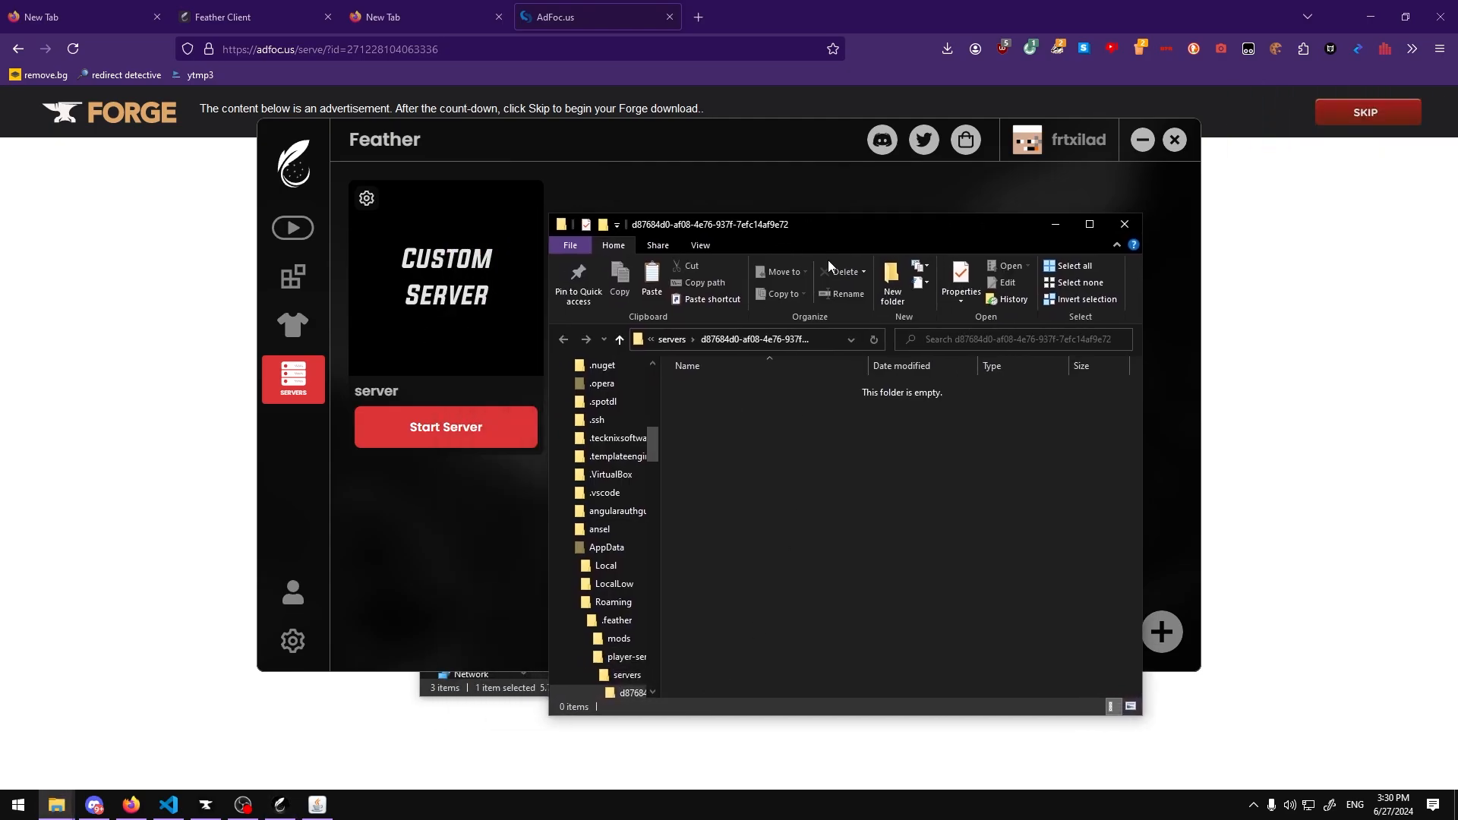
# Step: Copy the server folder's full path from the File Explorer address bar
pyautogui.click(813, 340)
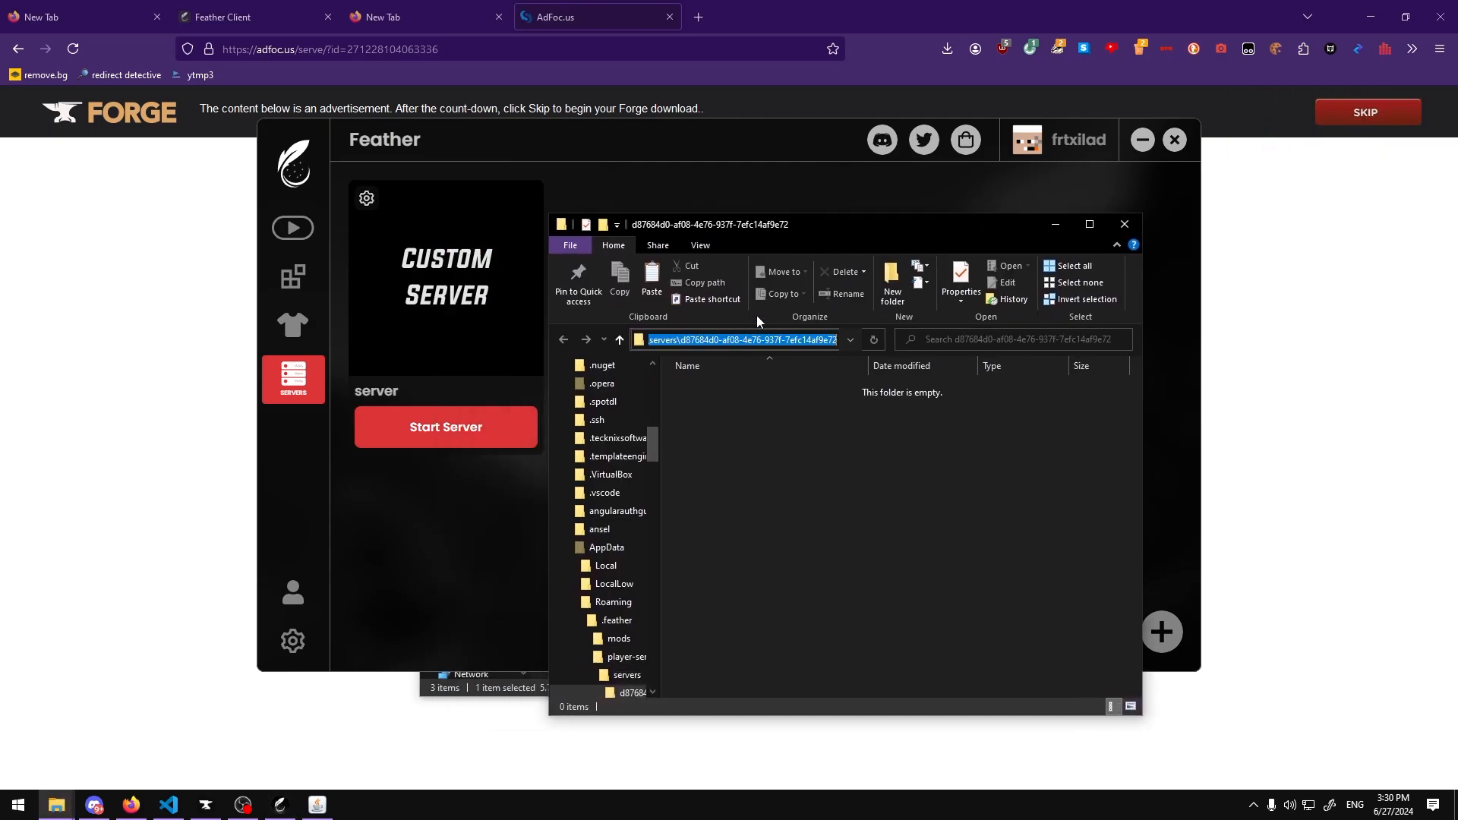
pyautogui.click(805, 445)
pyautogui.click(824, 342)
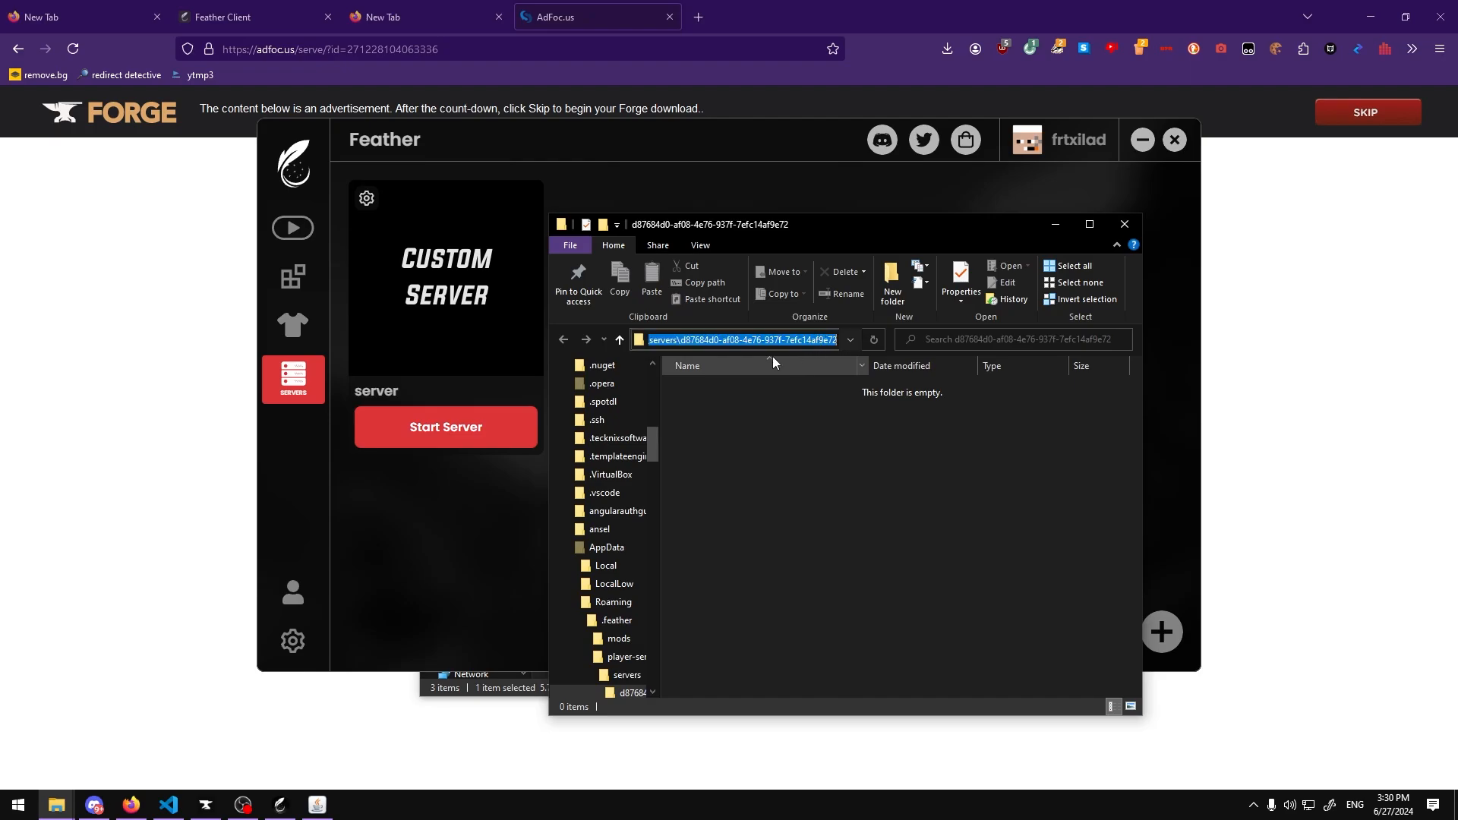
pyautogui.click(722, 336)
pyautogui.hotkey('ctrl', 'a')
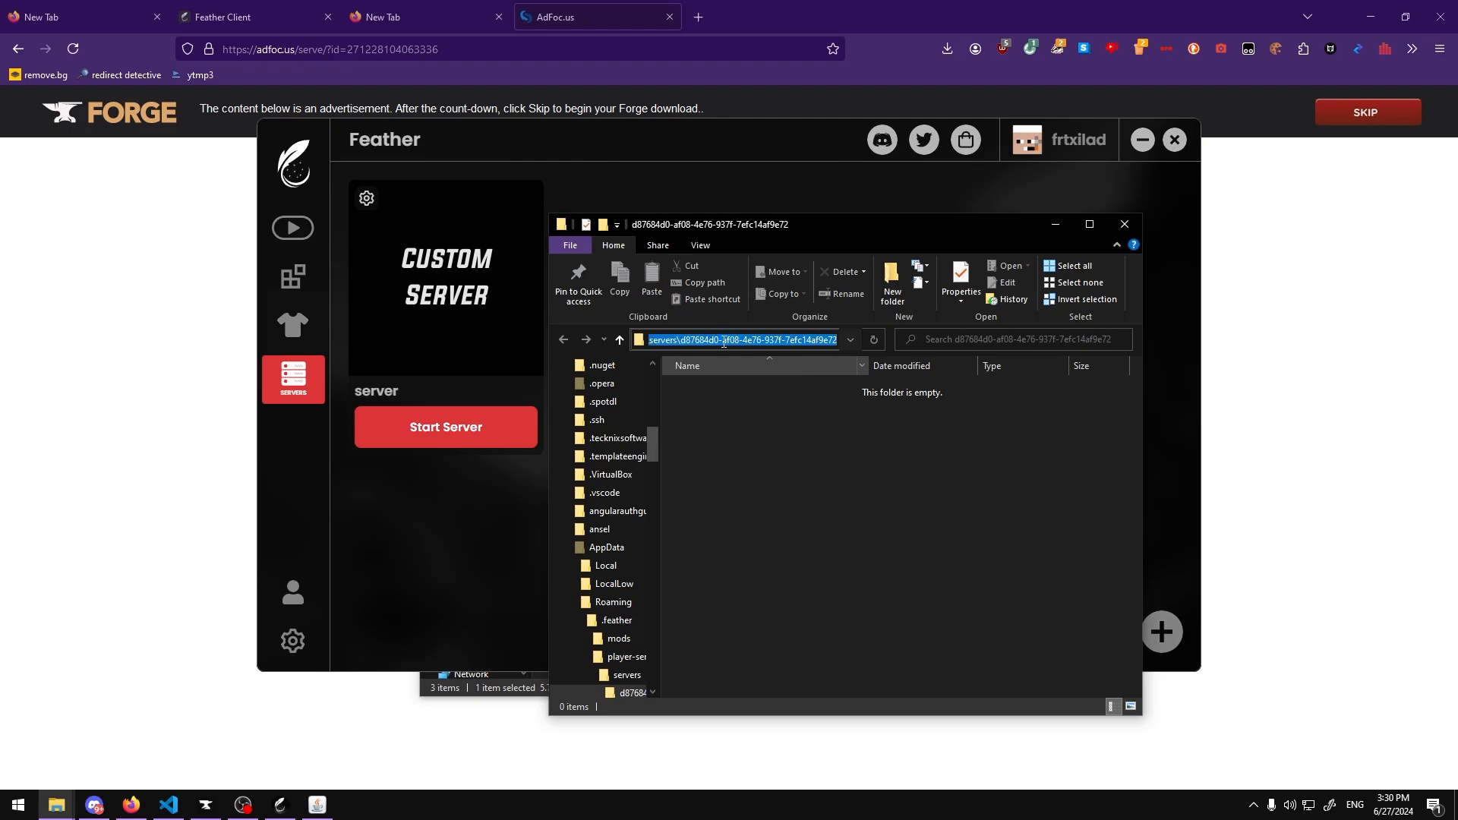
pyautogui.click(1237, 358)
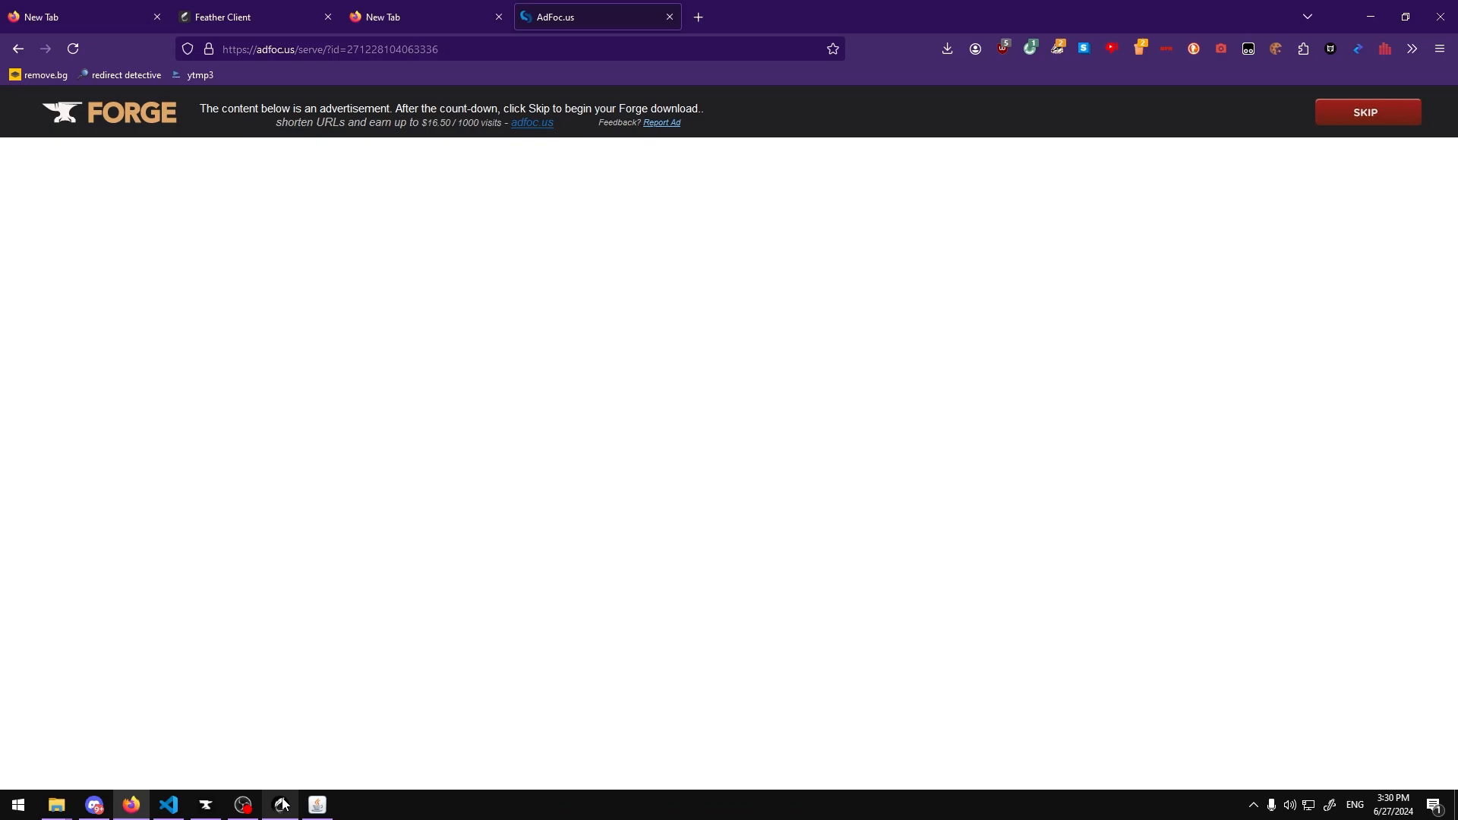
# Step: In the Forge installer, browse for the target directory and paste the copied server folder path
pyautogui.click(317, 803)
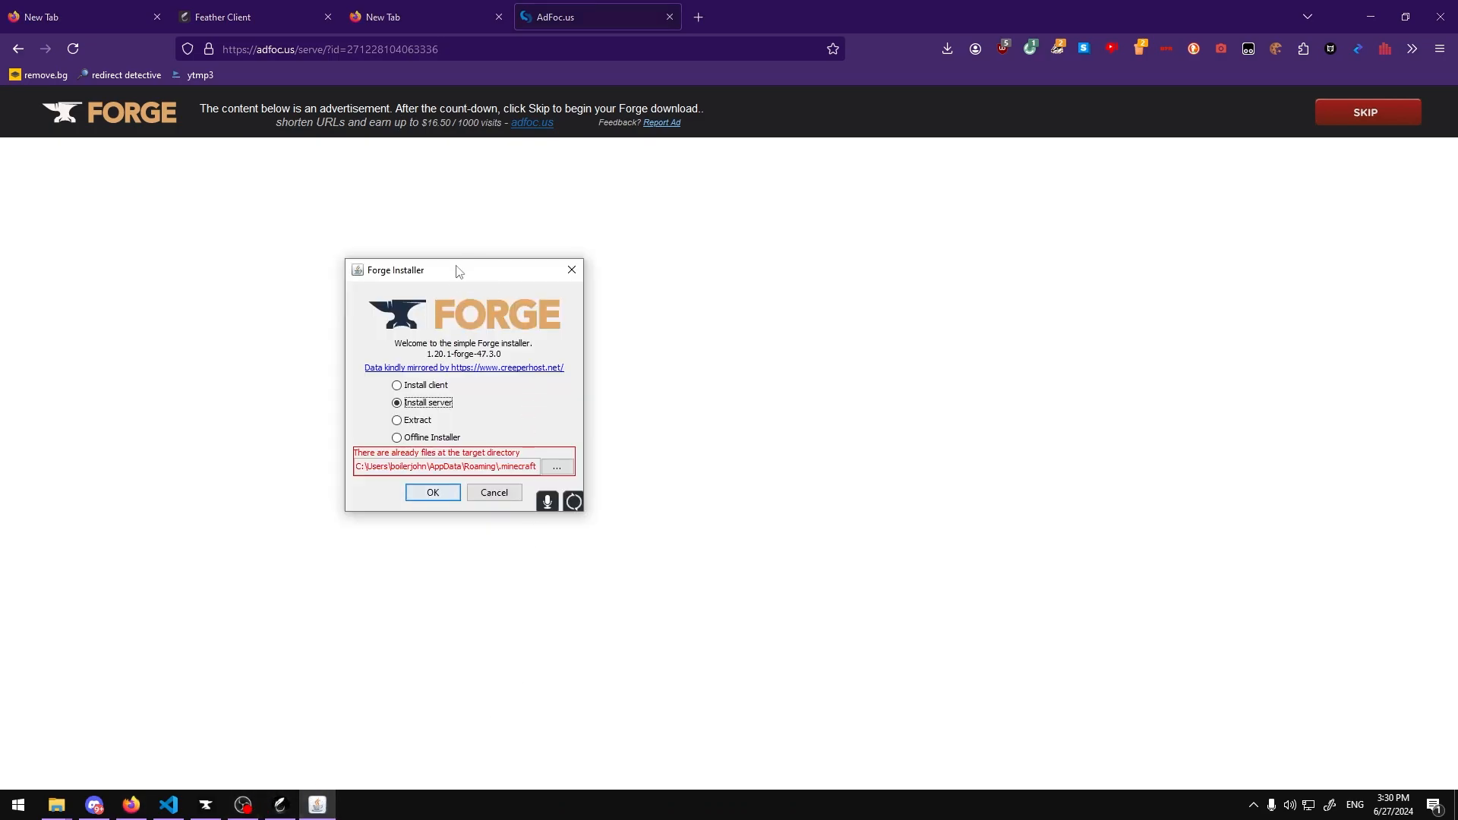
pyautogui.moveTo(458, 276); pyautogui.dragTo(668, 312)
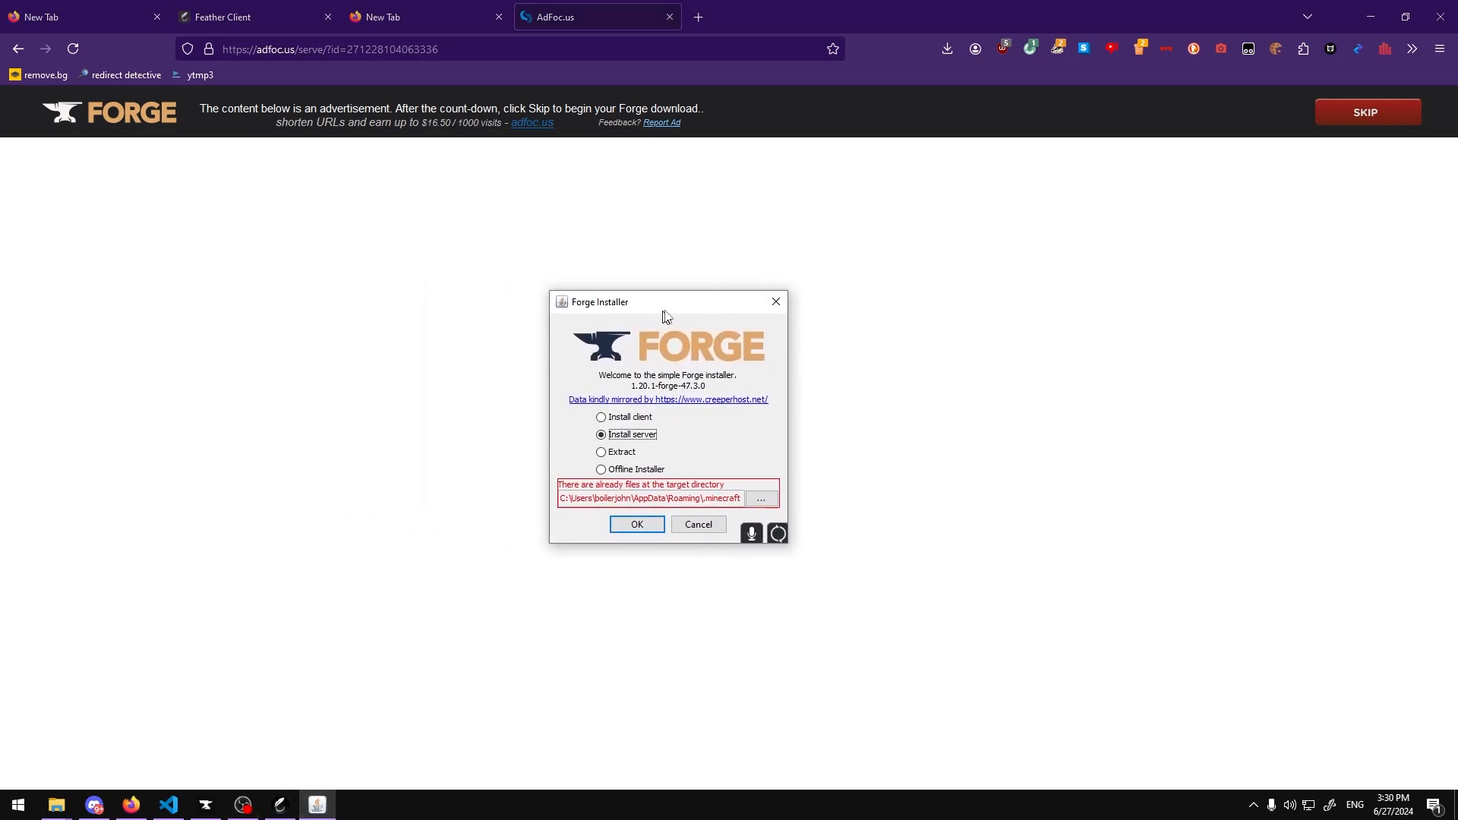
pyautogui.click(764, 499)
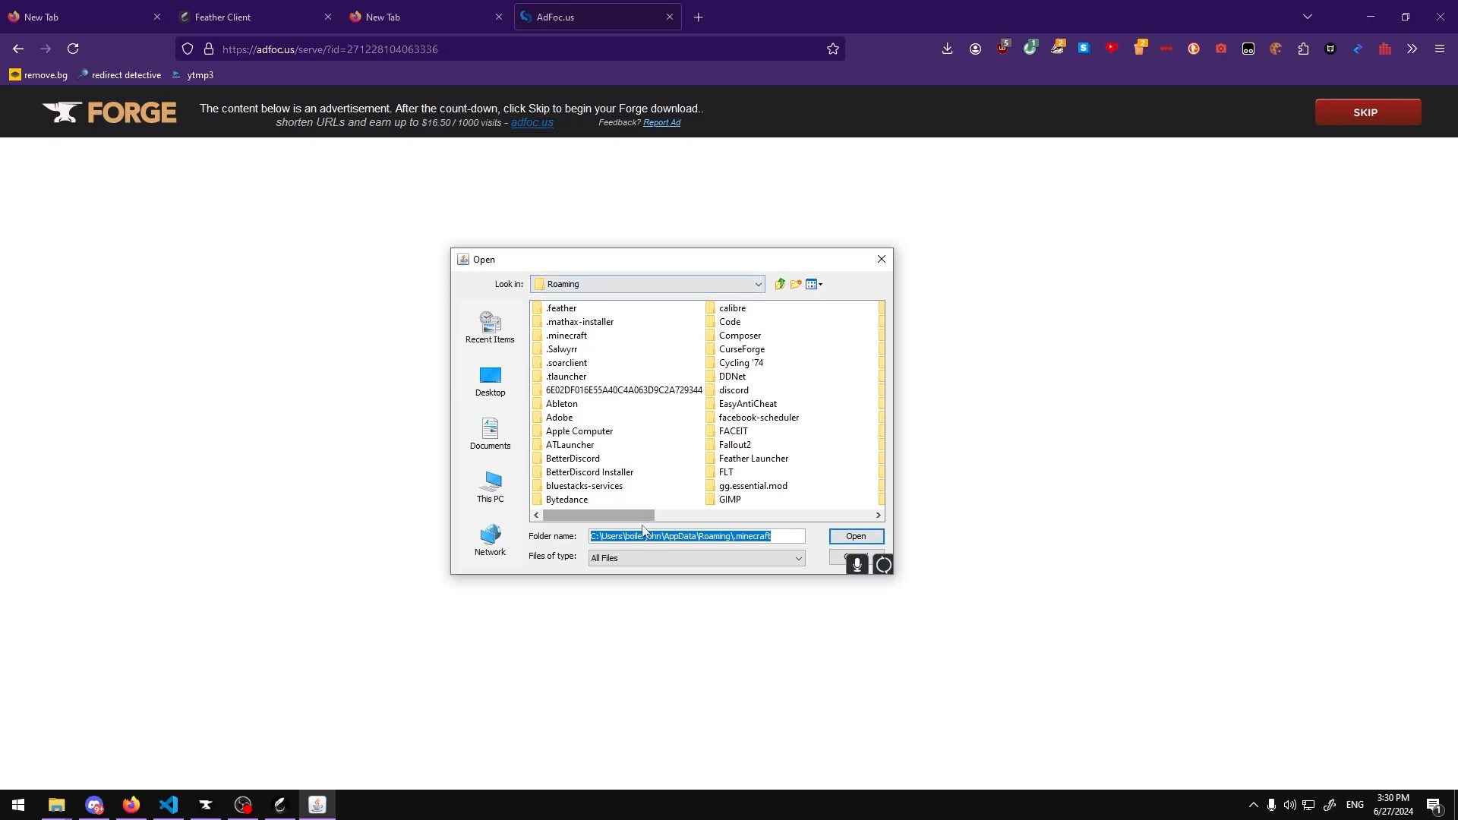
pyautogui.hotkey('ctrl', 'v')
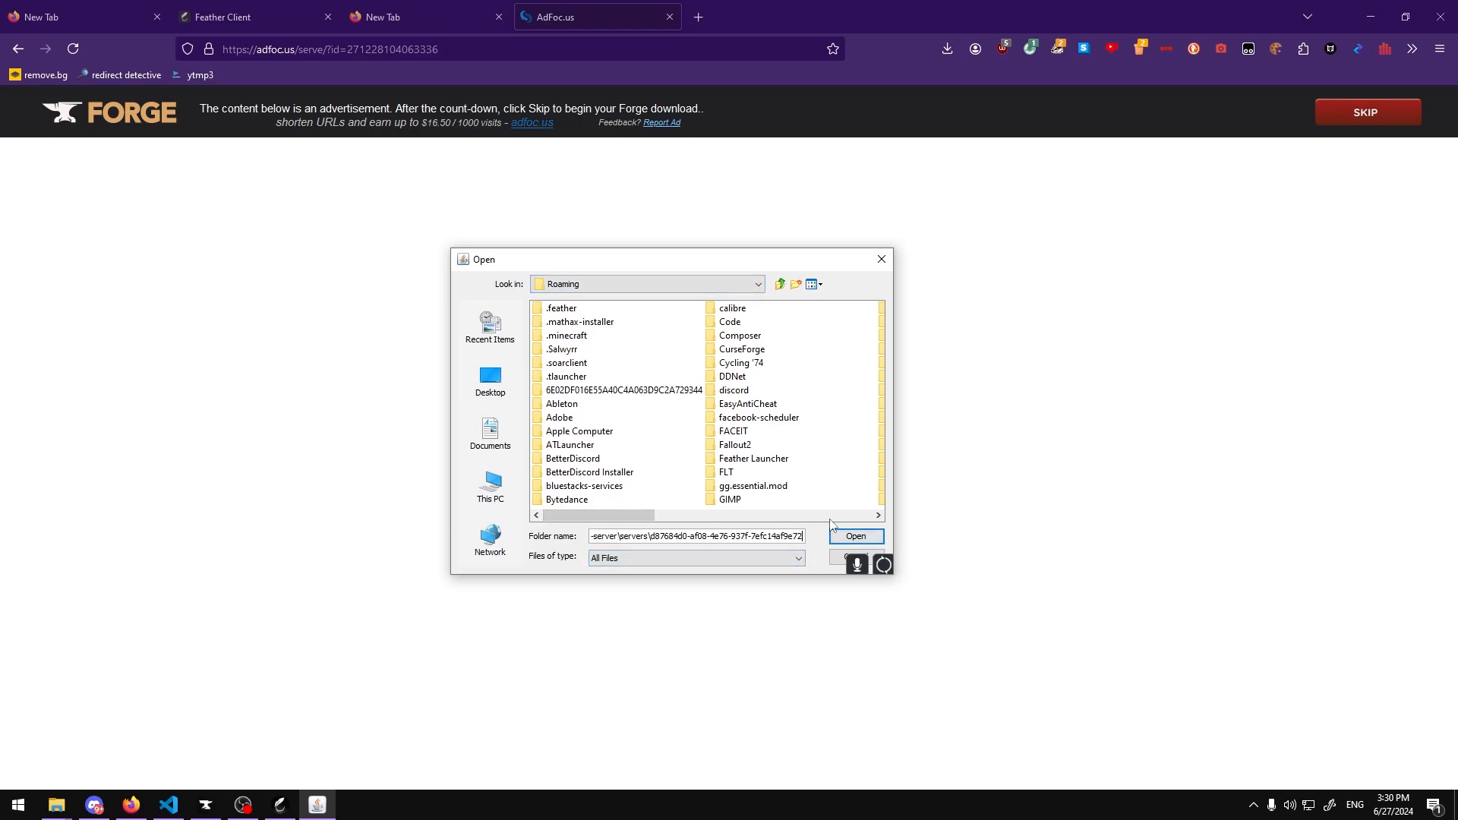
pyautogui.click(855, 537)
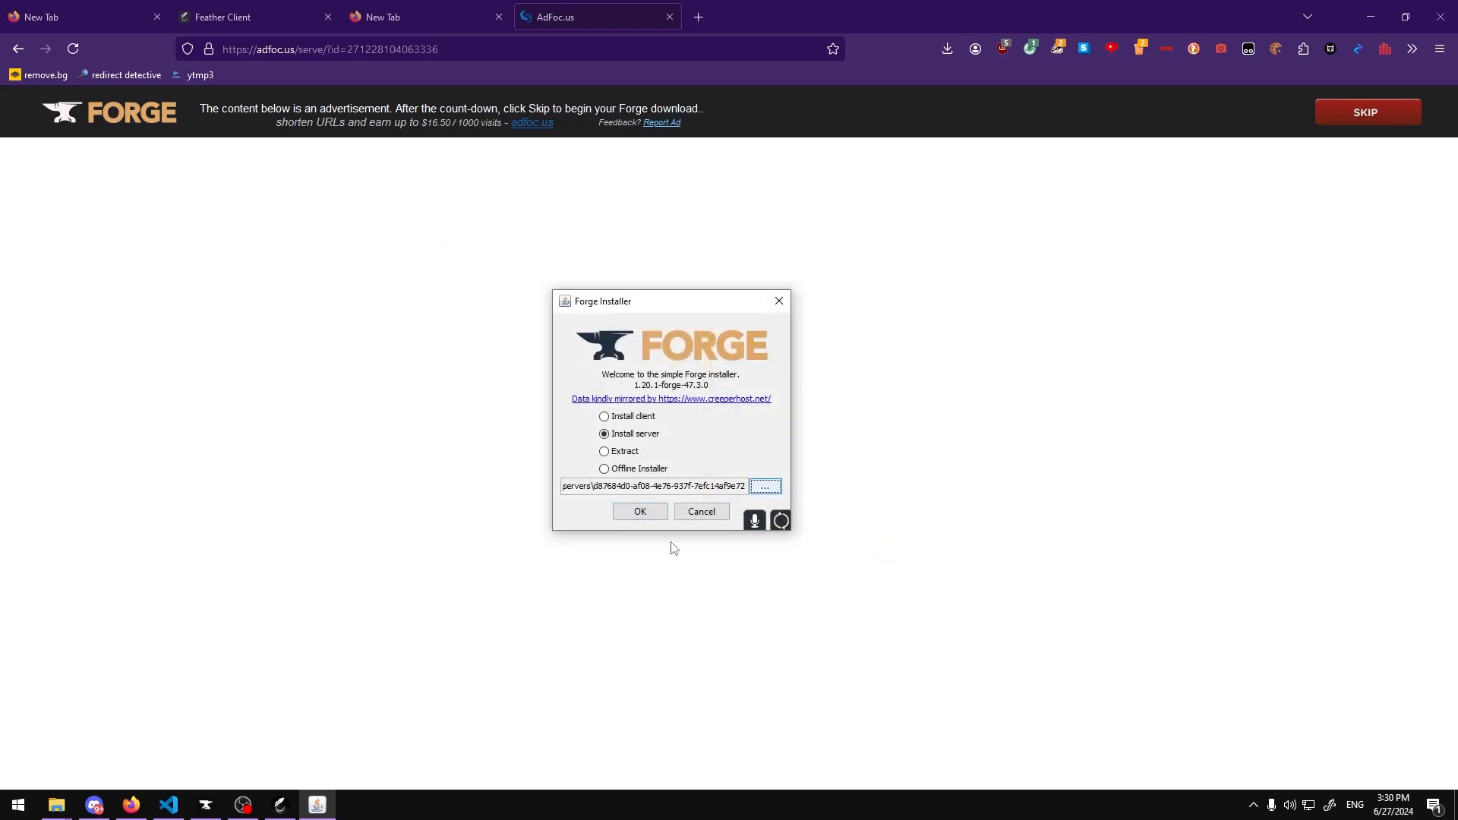
# Step: Start the Forge server installation and acknowledge the completion message
pyautogui.click(741, 522)
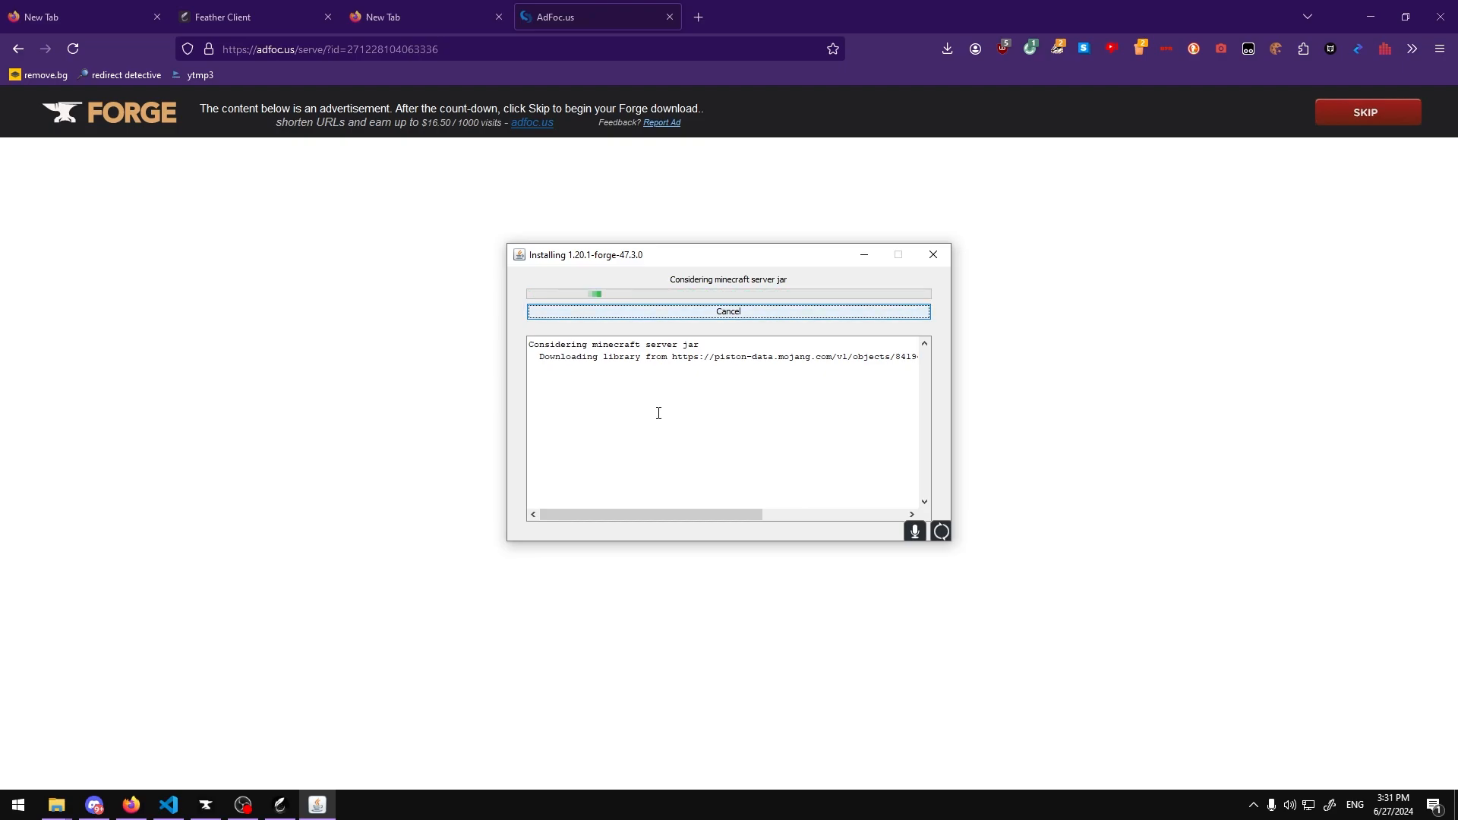
pyautogui.moveTo(782, 364); pyautogui.dragTo(678, 325)
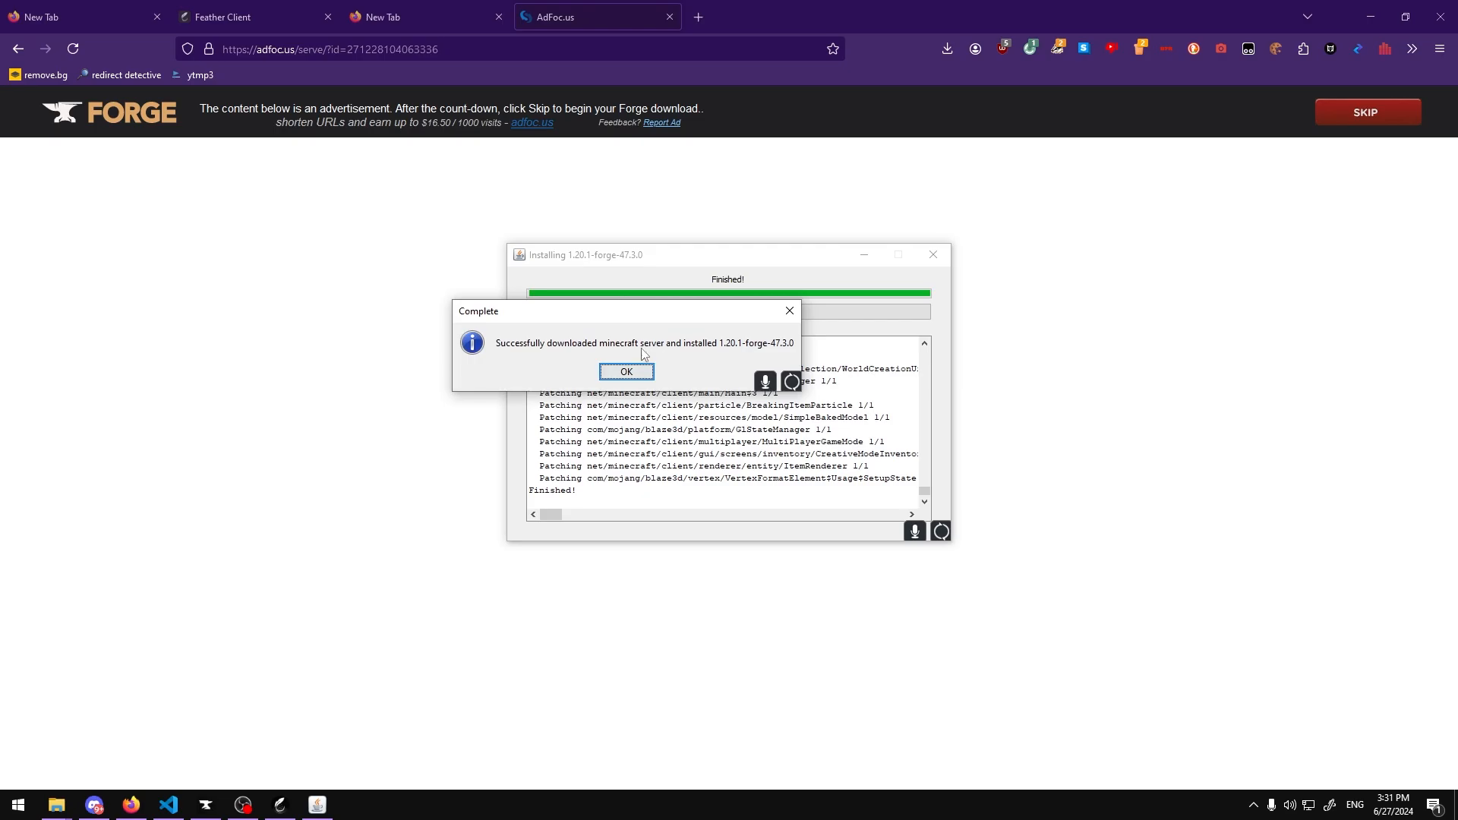
pyautogui.click(626, 372)
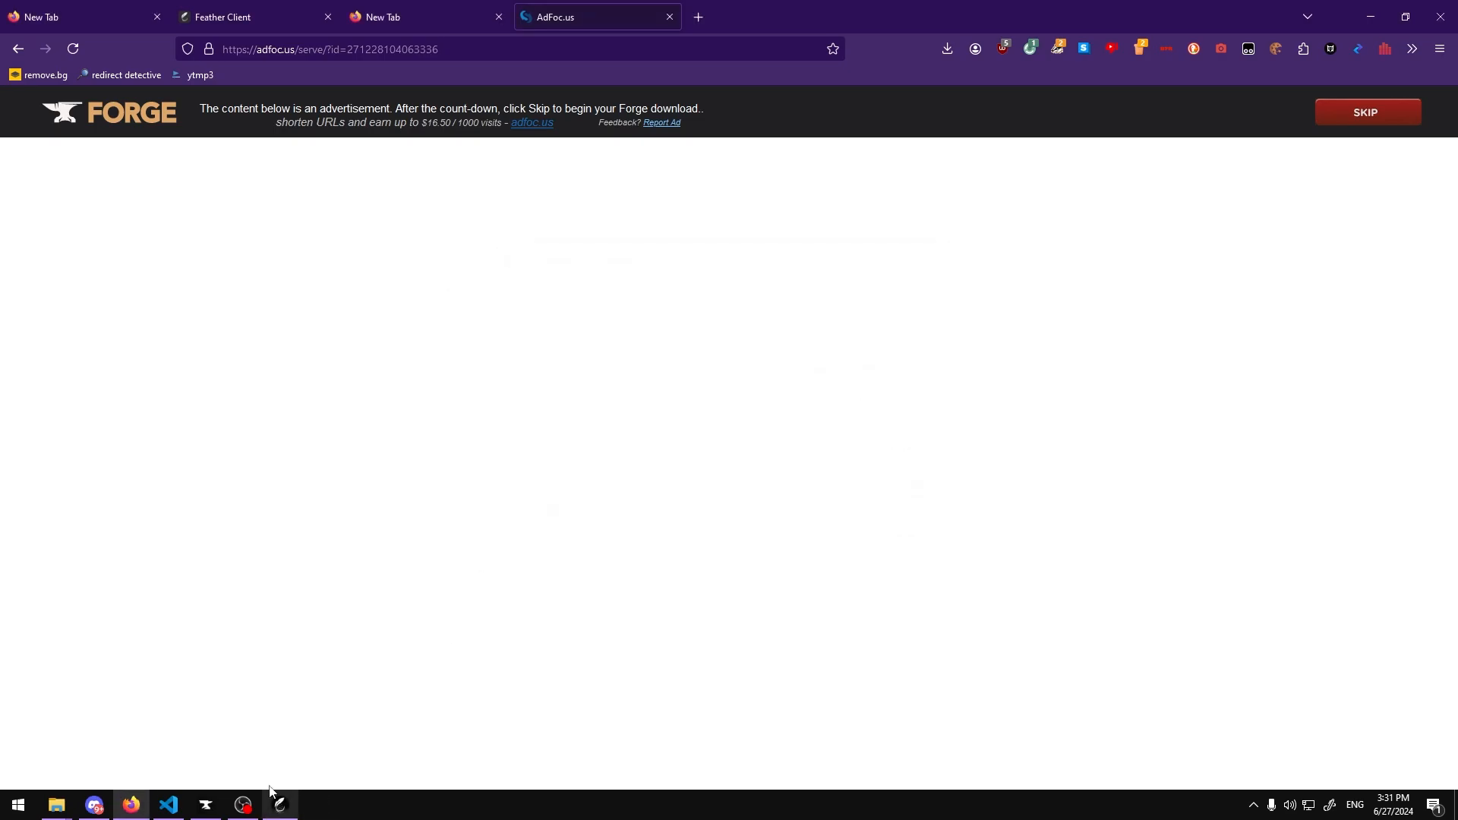
# Step: Open the server folder and read the user_jvm_args file in Notepad, then close it
pyautogui.moveTo(56, 803)
pyautogui.click(284, 750)
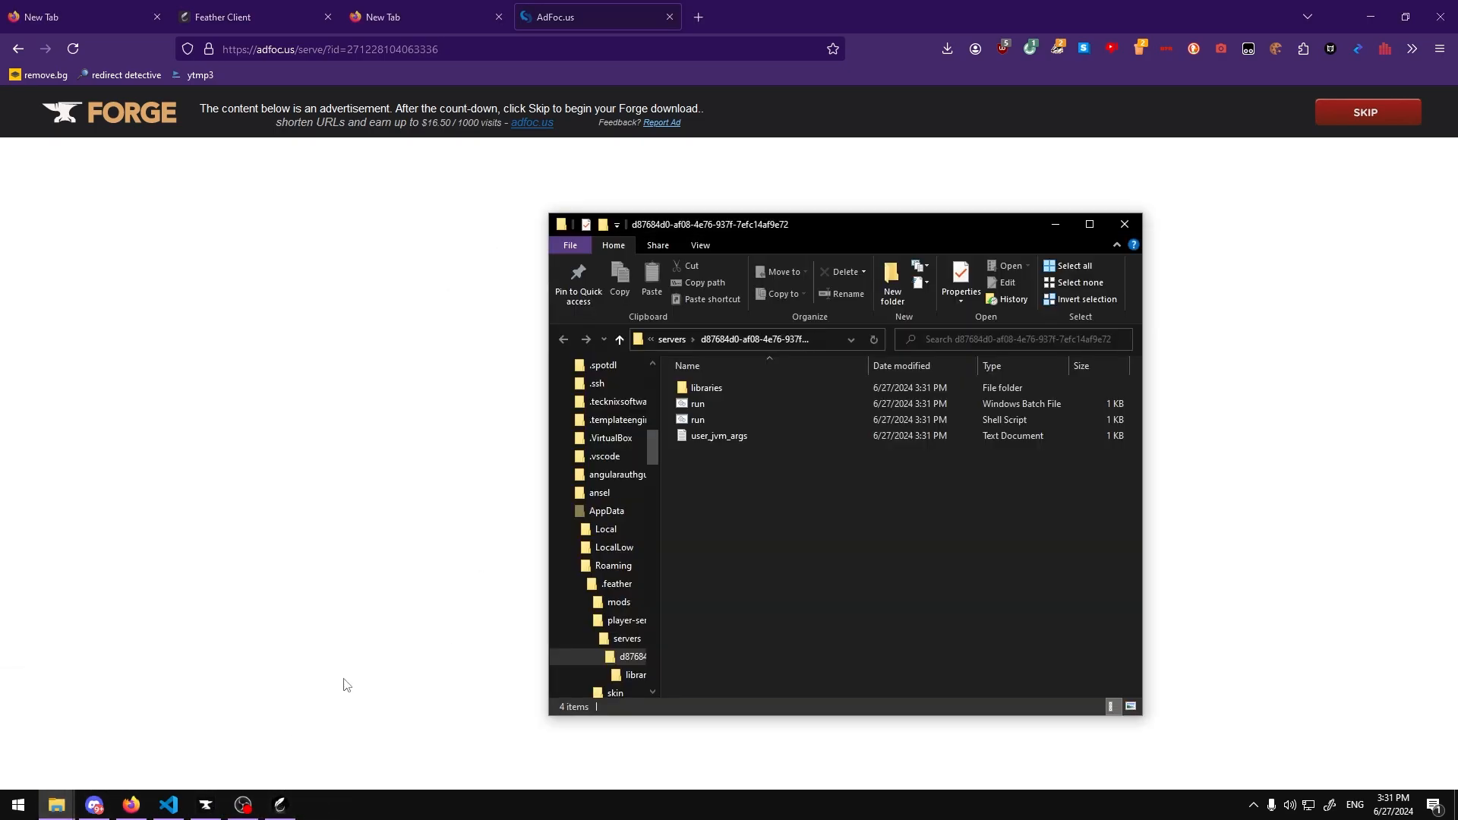
pyautogui.moveTo(760, 547); pyautogui.dragTo(693, 392)
pyautogui.click(664, 417)
pyautogui.click(699, 404)
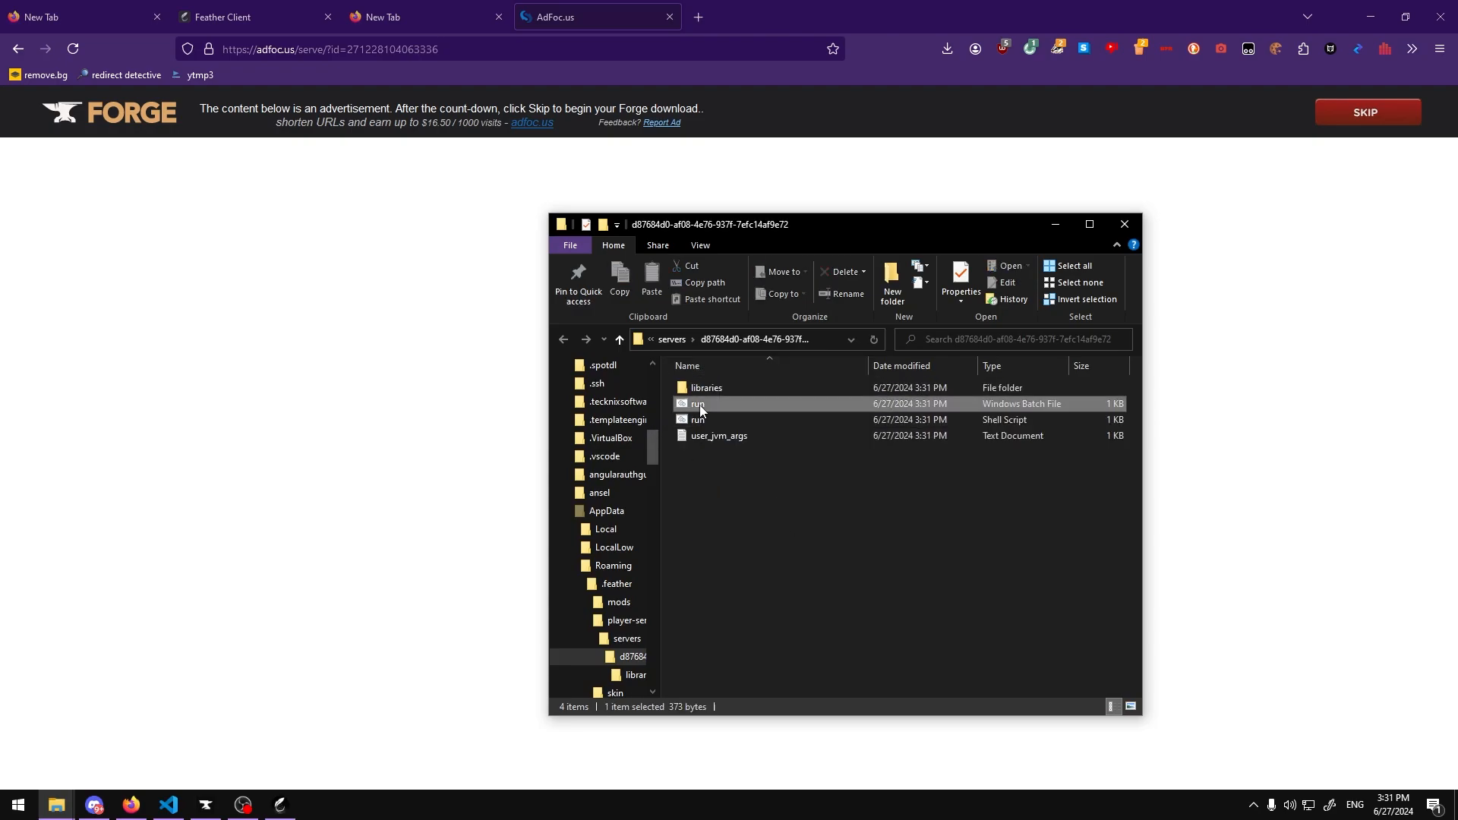
pyautogui.doubleClick(736, 436)
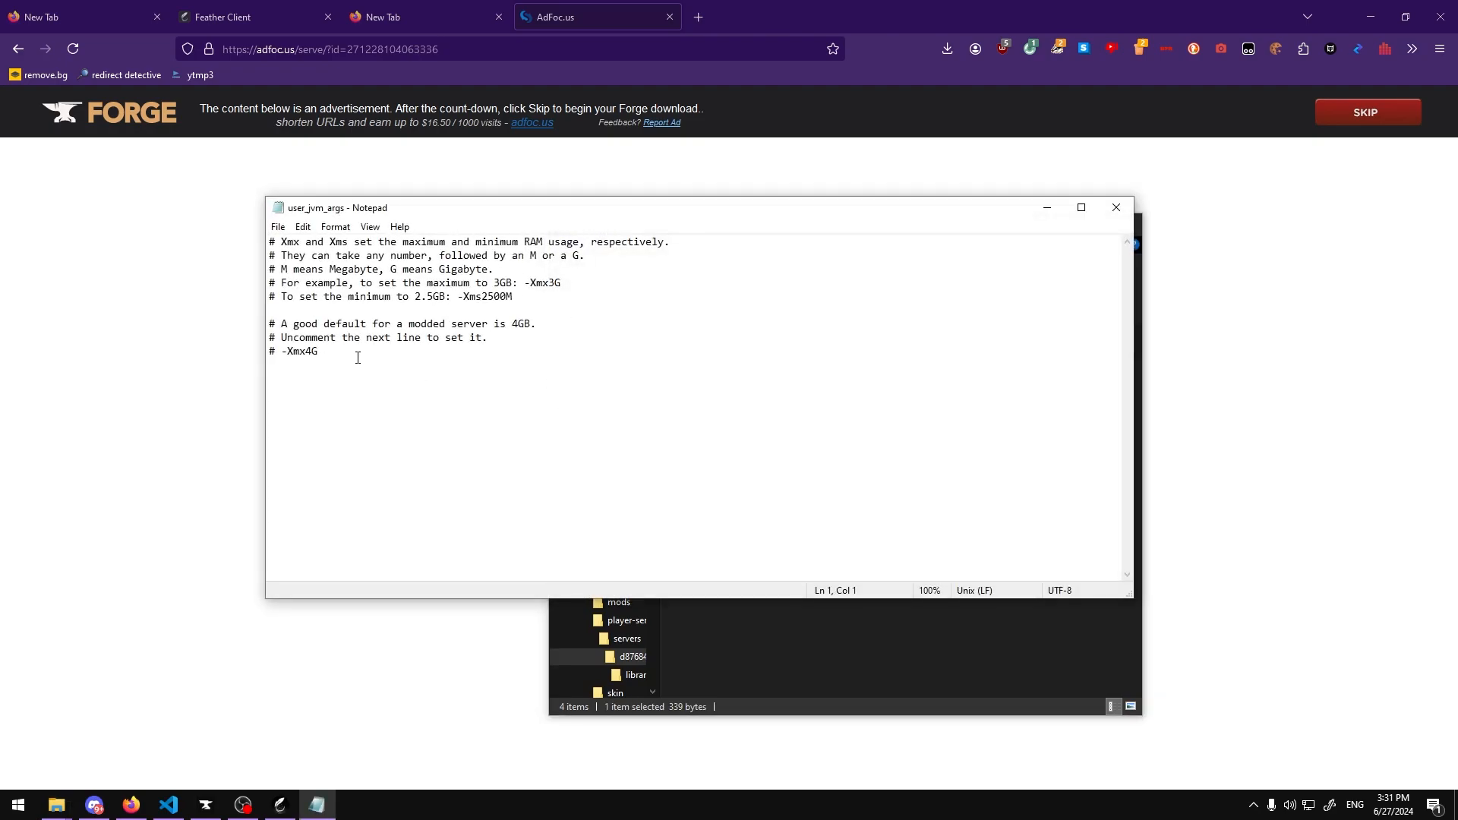
pyautogui.moveTo(357, 357); pyautogui.dragTo(276, 357)
pyautogui.click(349, 360)
pyautogui.click(1115, 207)
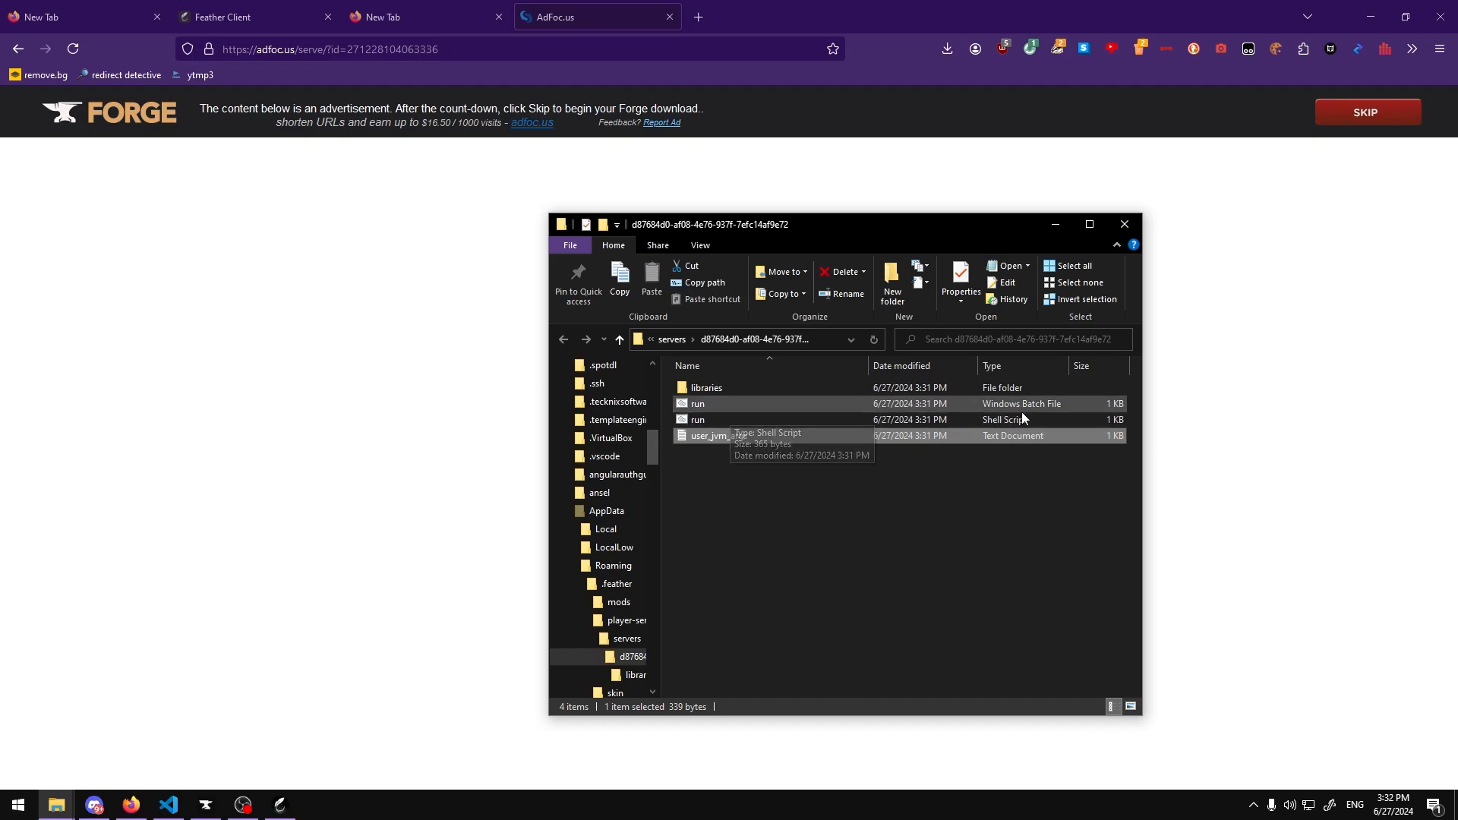
# Step: Run run.bat once to generate the server files, then dismiss its console
pyautogui.doubleClick(774, 404)
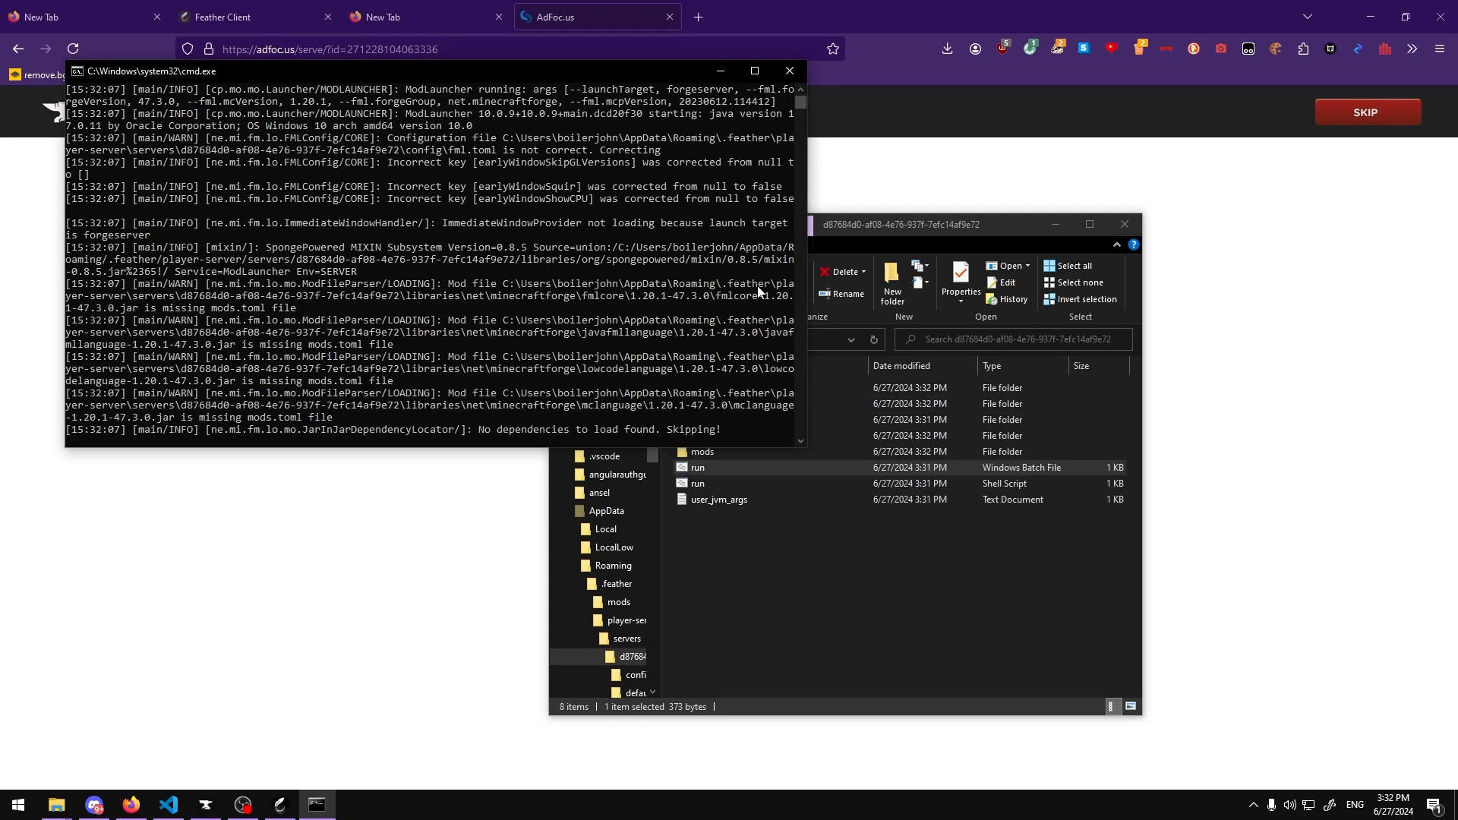
pyautogui.click(768, 599)
pyautogui.click(690, 453)
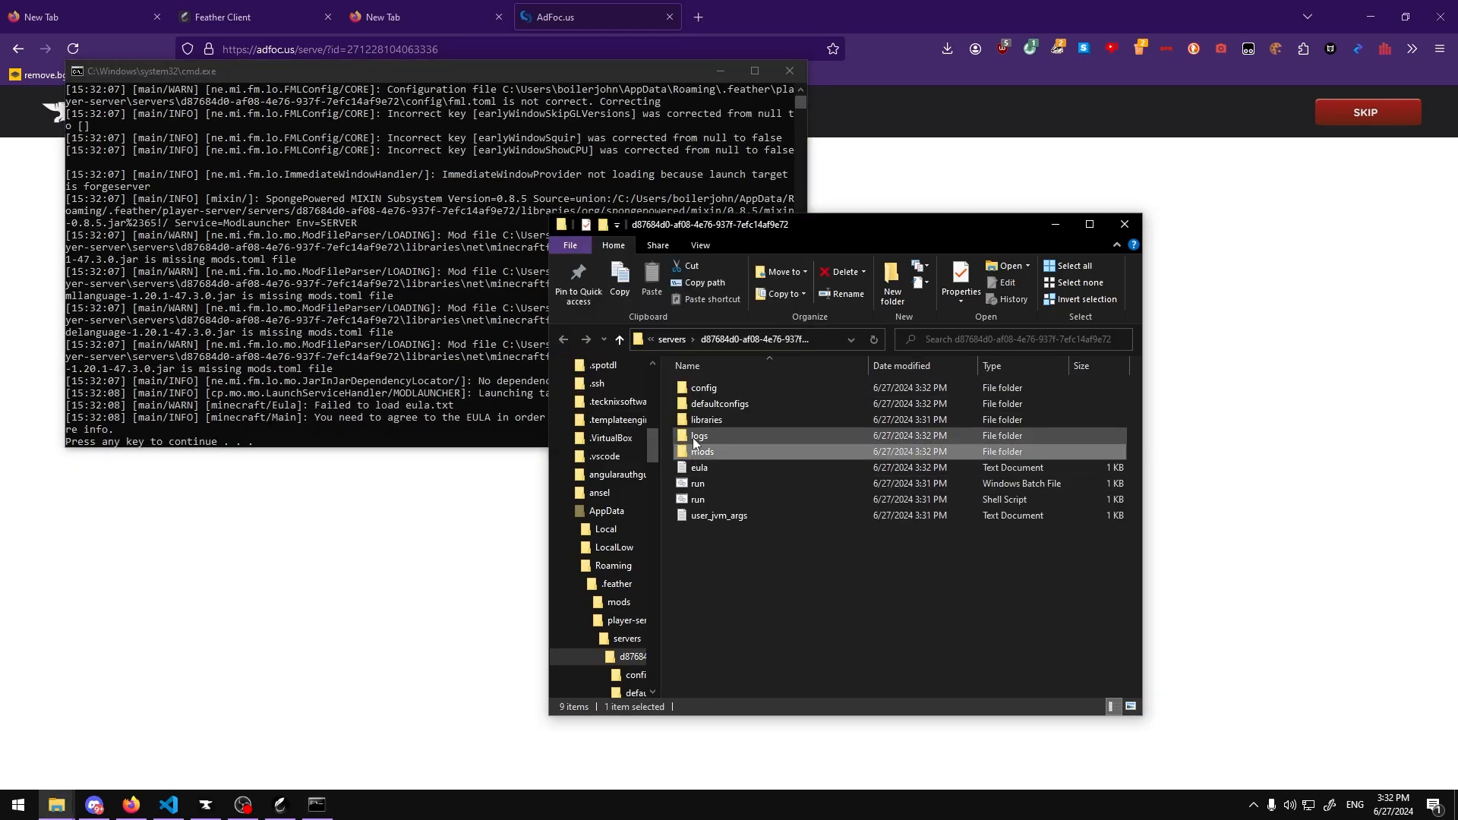
pyautogui.click(693, 438)
pyautogui.click(705, 425)
pyautogui.click(753, 559)
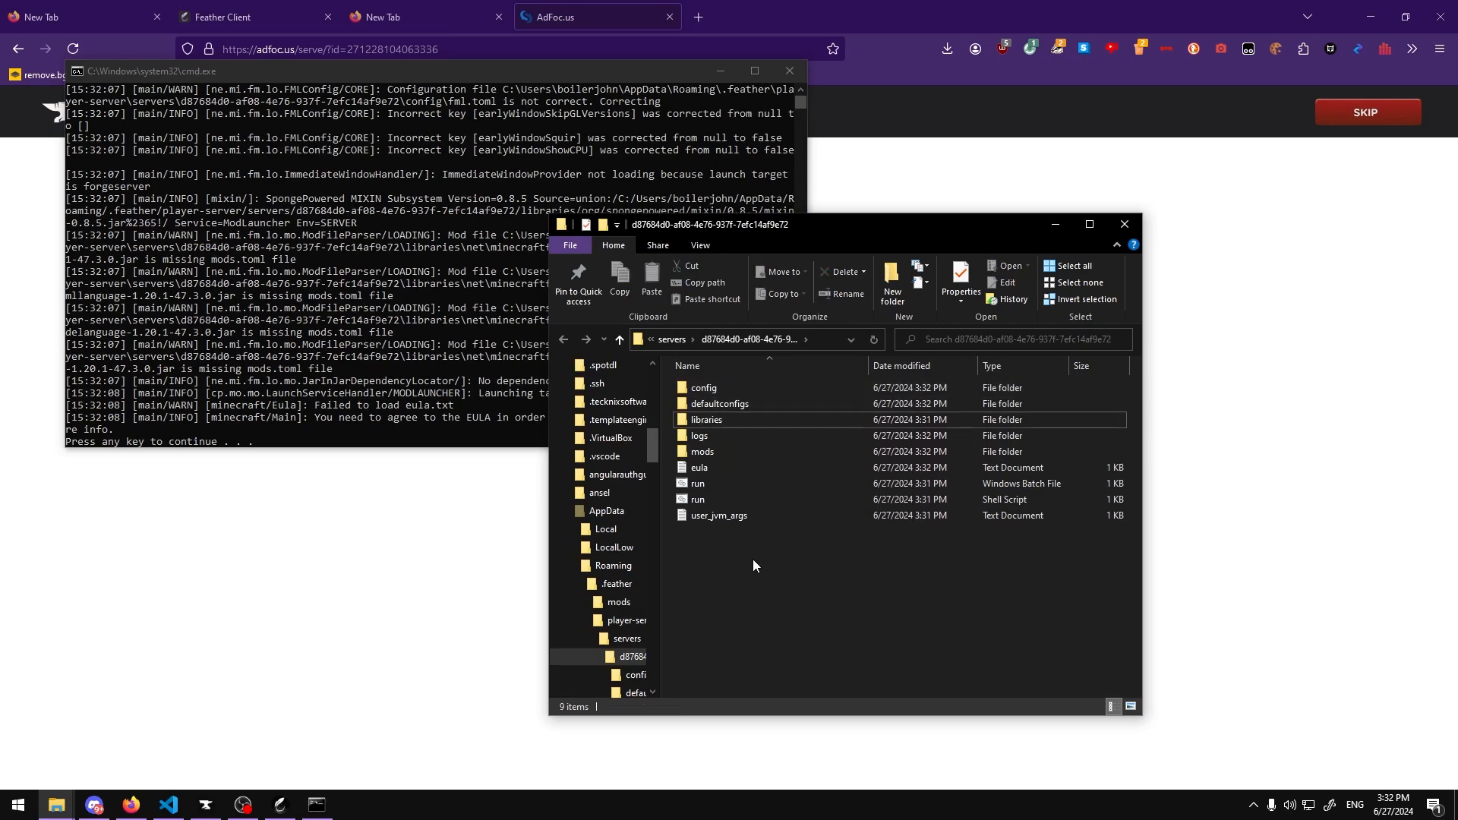
pyautogui.click(523, 346)
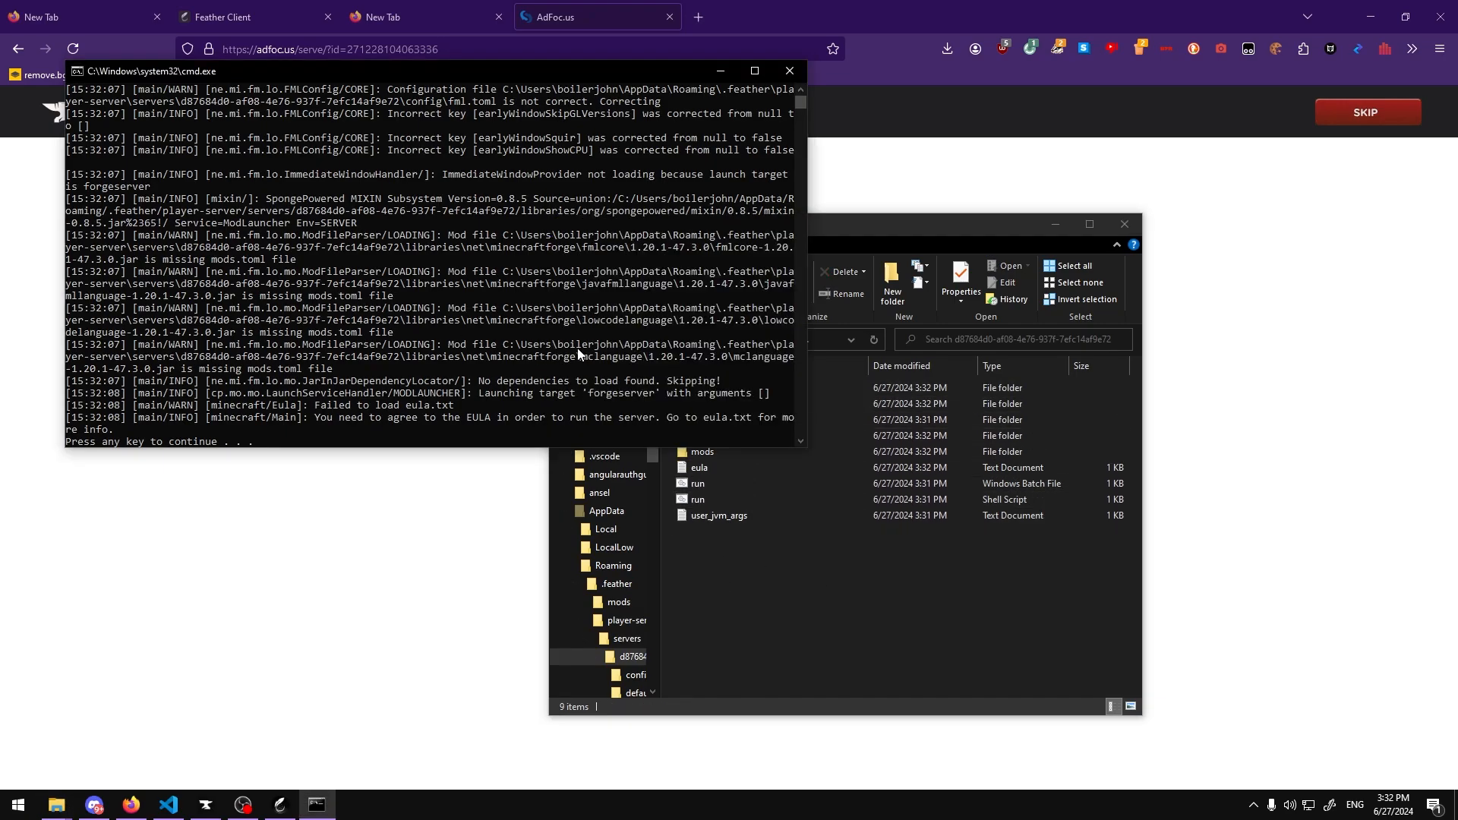
pyautogui.press('Return')
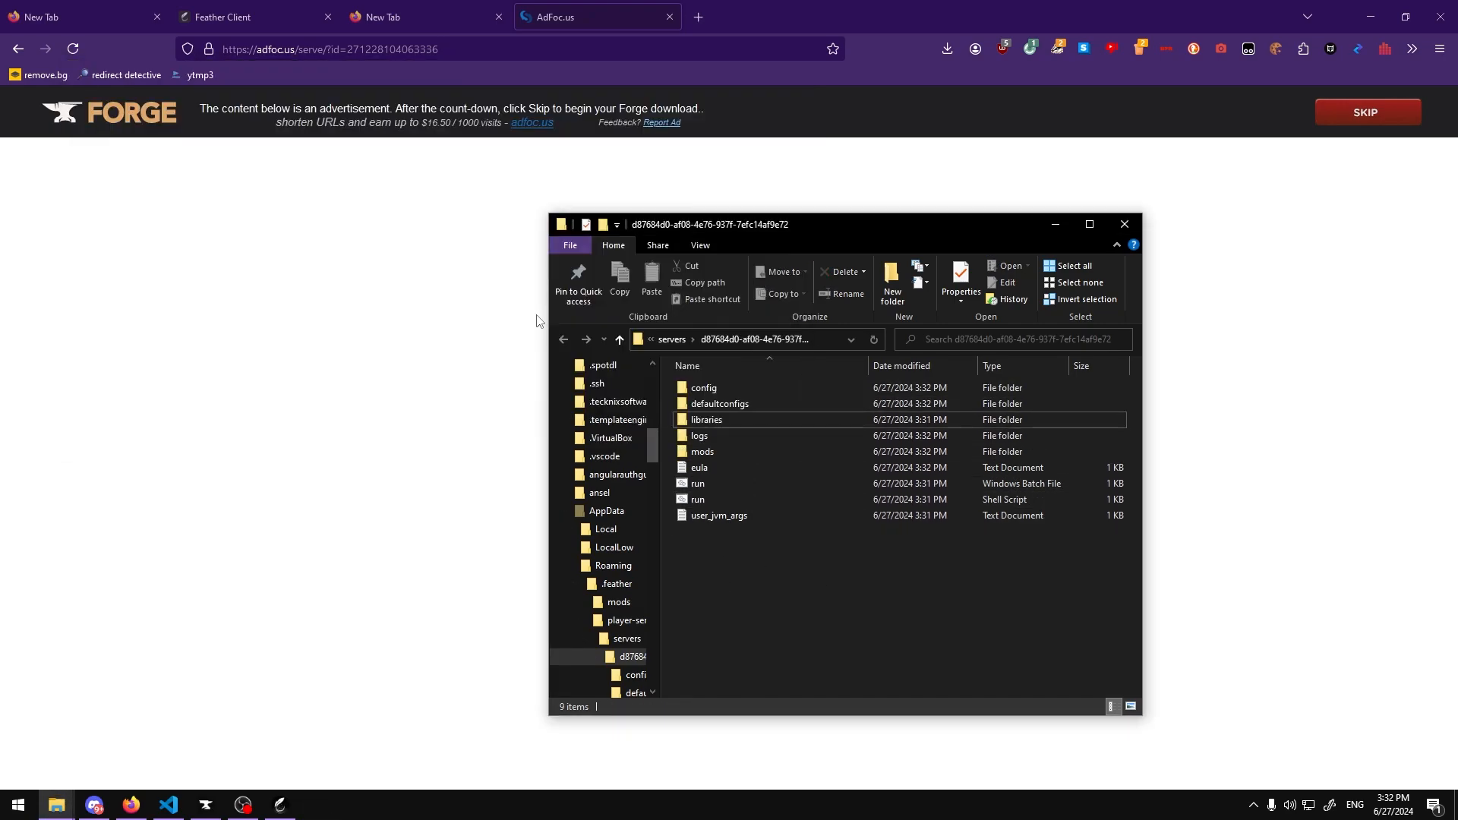
# Step: Open eula.txt, set eula to true, and close the file
pyautogui.doubleClick(706, 467)
pyautogui.moveTo(469, 226); pyautogui.dragTo(750, 394)
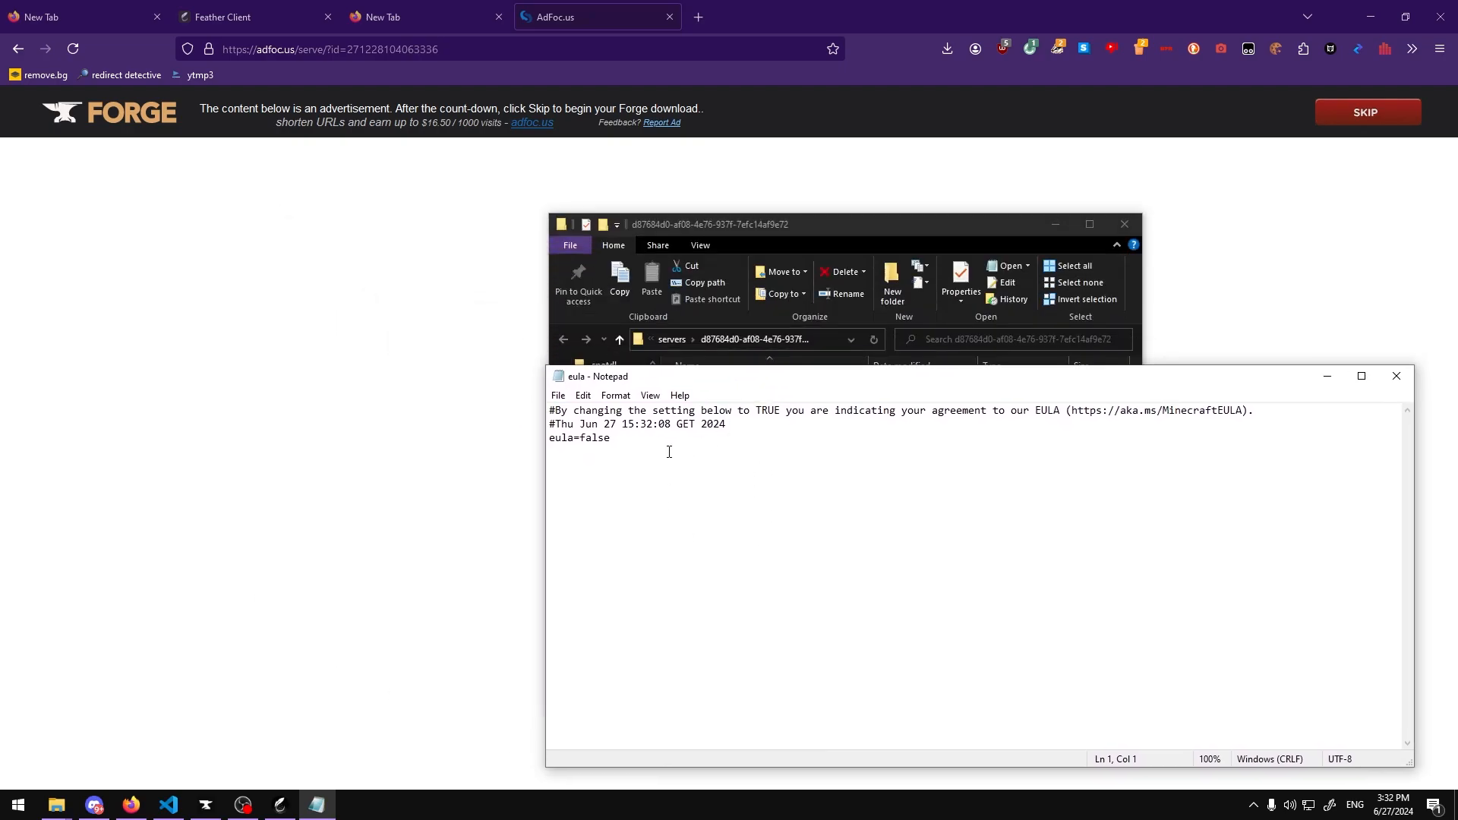
pyautogui.write('tru')
pyautogui.click(1396, 376)
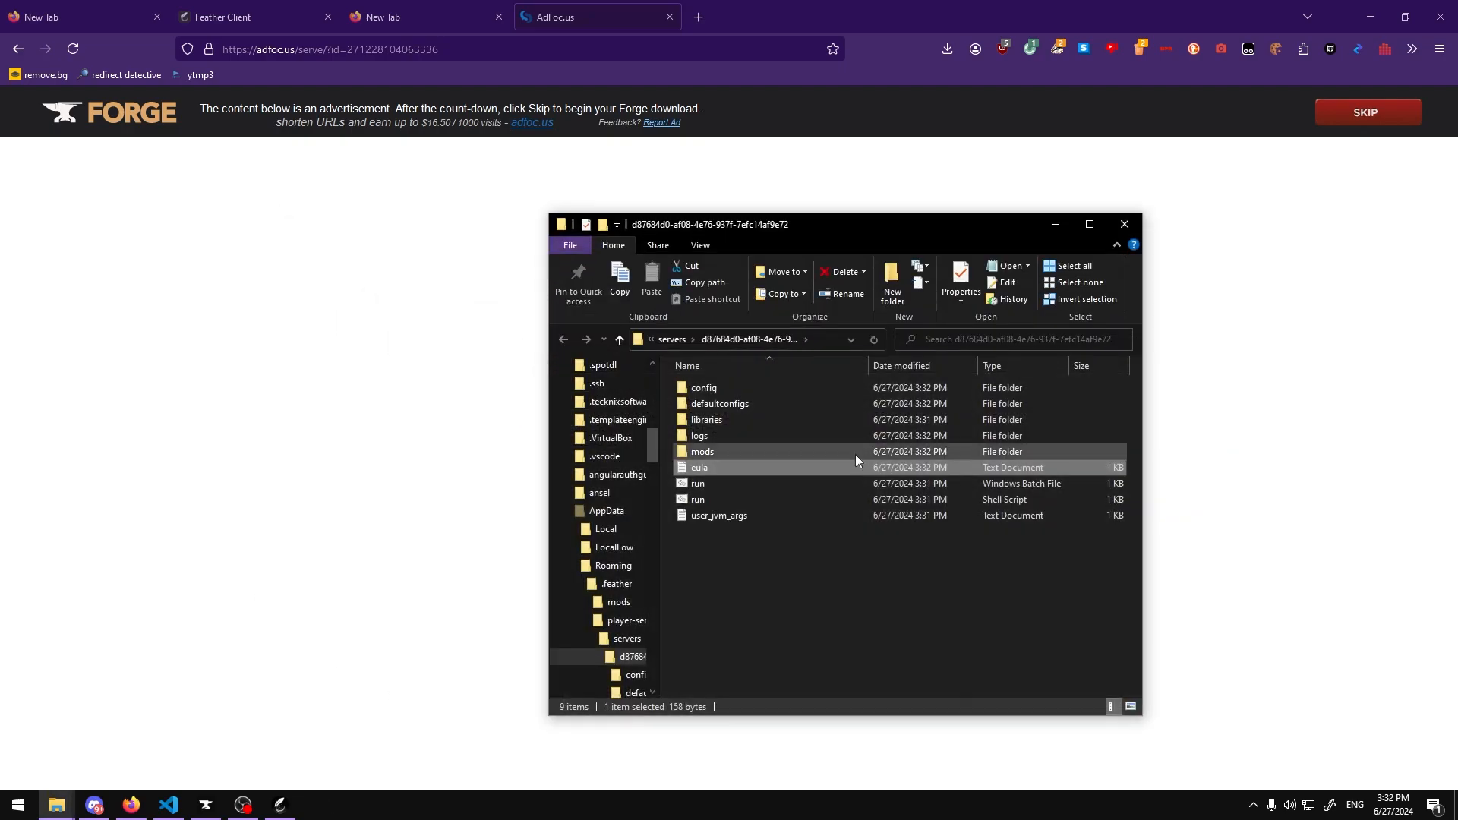
# Step: Run run.bat again to start the Forge server and arrange its console and server windows
pyautogui.doubleClick(712, 484)
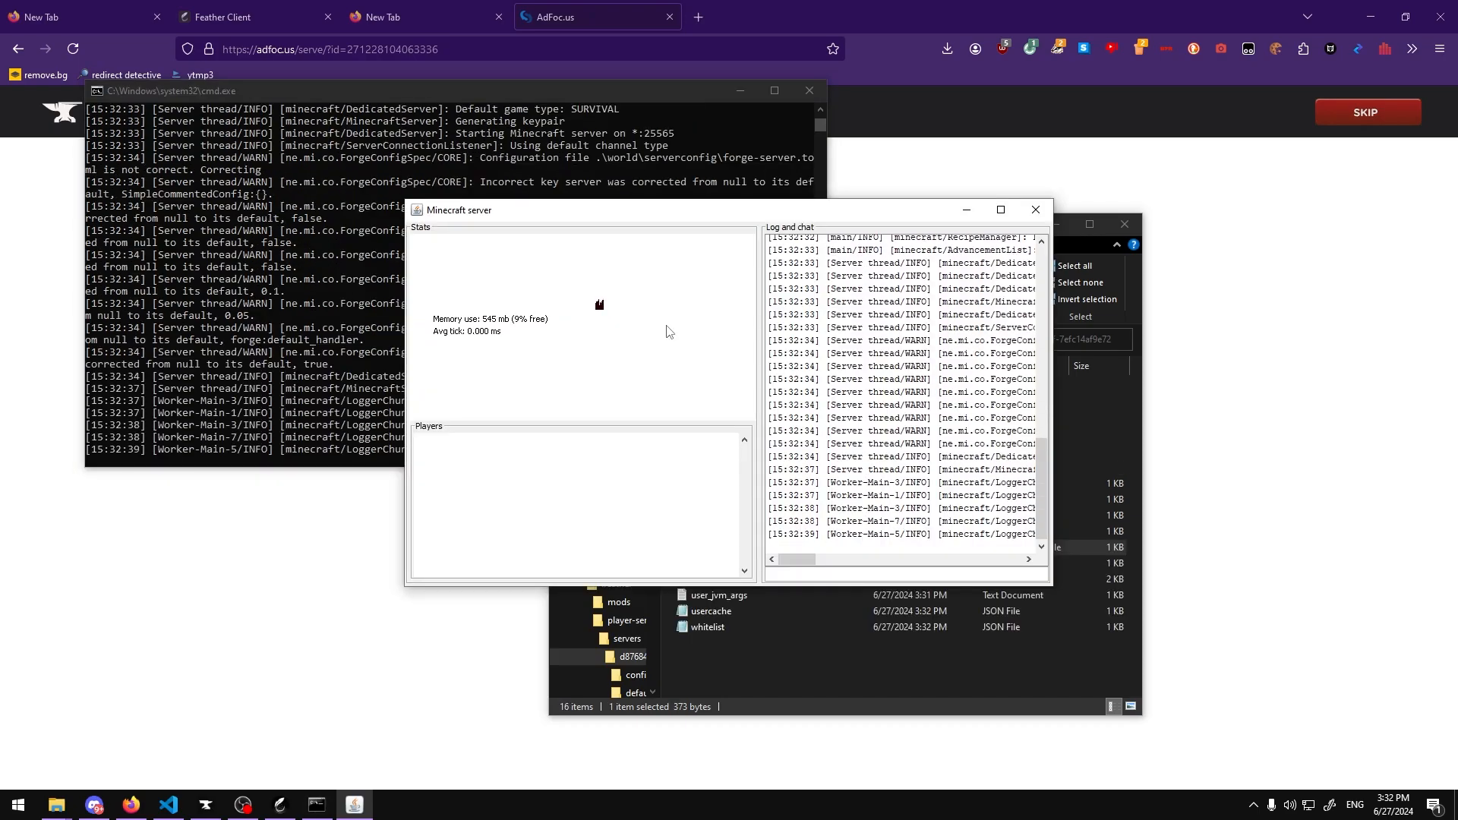
pyautogui.moveTo(767, 218); pyautogui.dragTo(1139, 312)
pyautogui.click(630, 378)
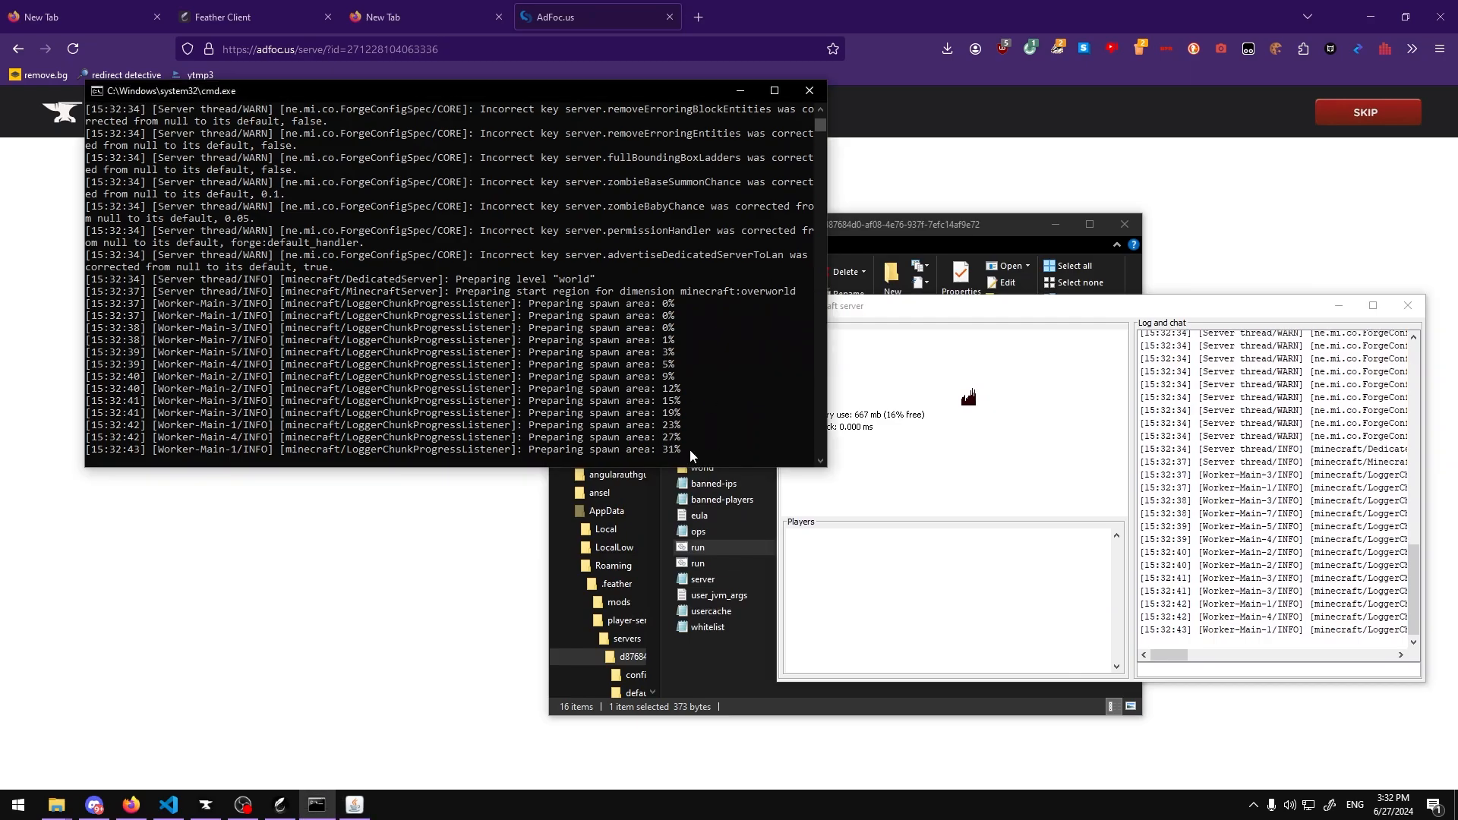
pyautogui.moveTo(692, 449); pyautogui.dragTo(544, 293)
pyautogui.scroll(-3, 720, 345)
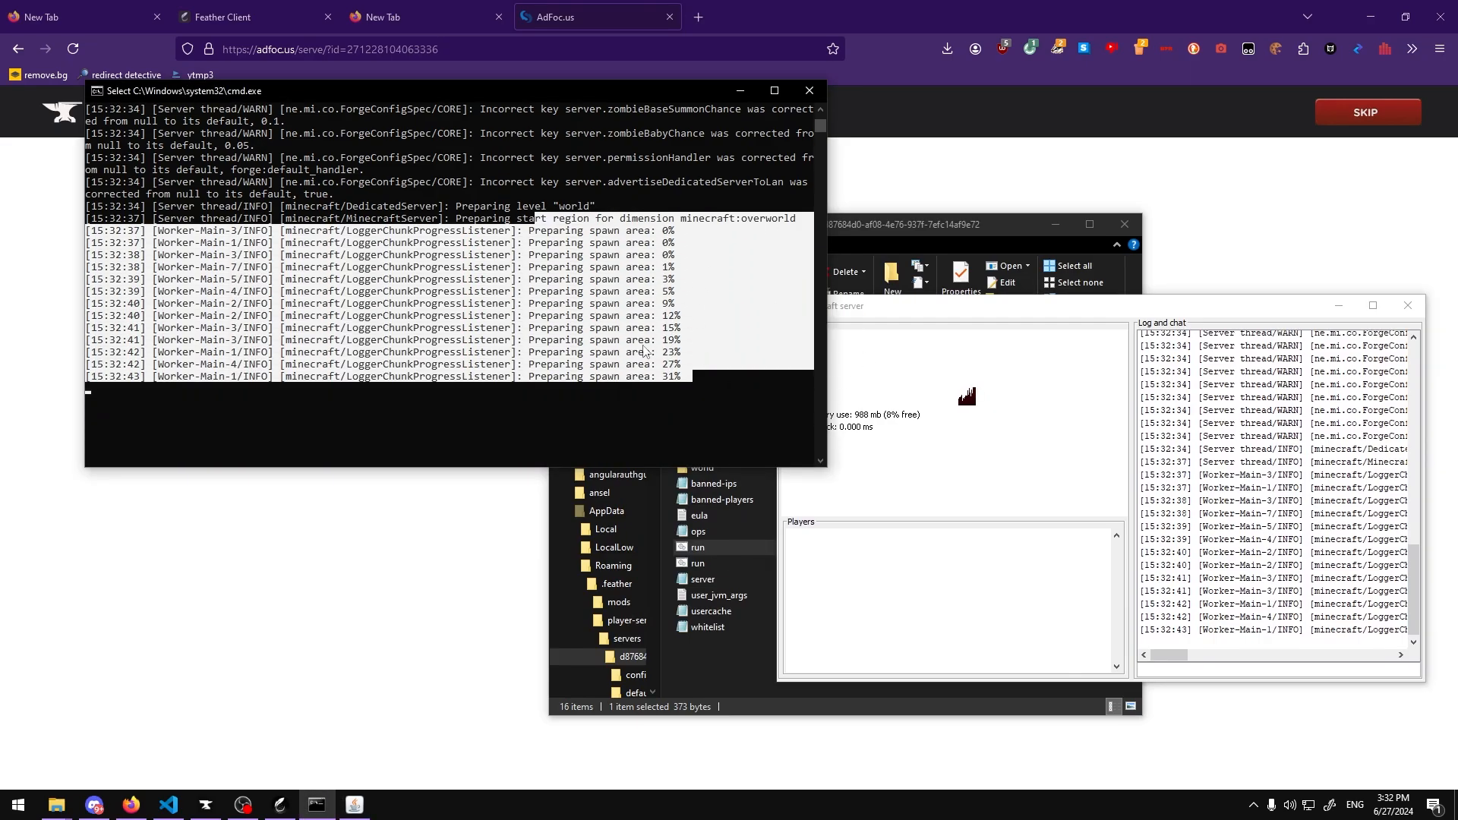
pyautogui.click(720, 345)
pyautogui.press('Escape')
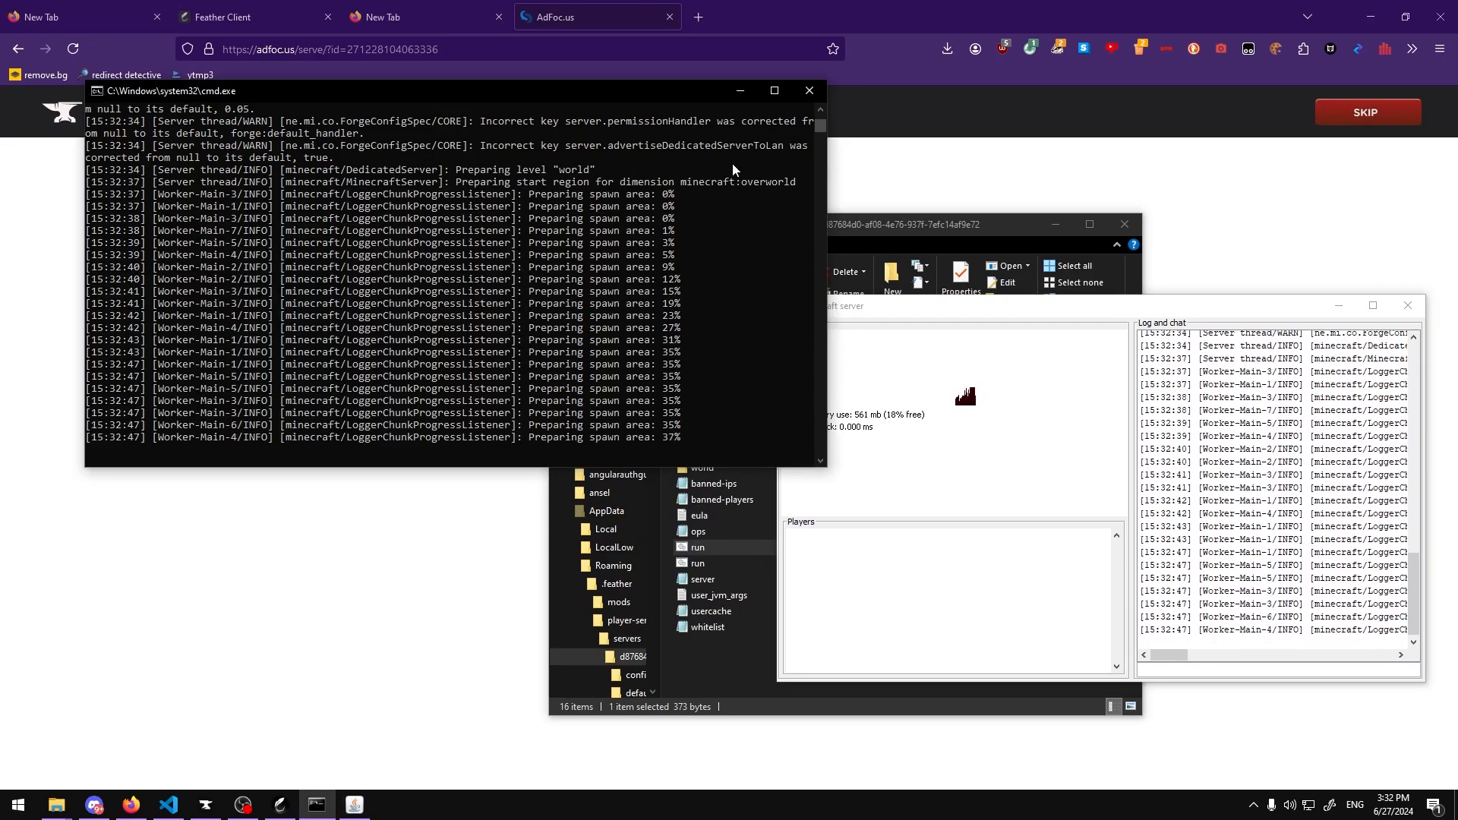
pyautogui.moveTo(970, 307); pyautogui.dragTo(605, 277)
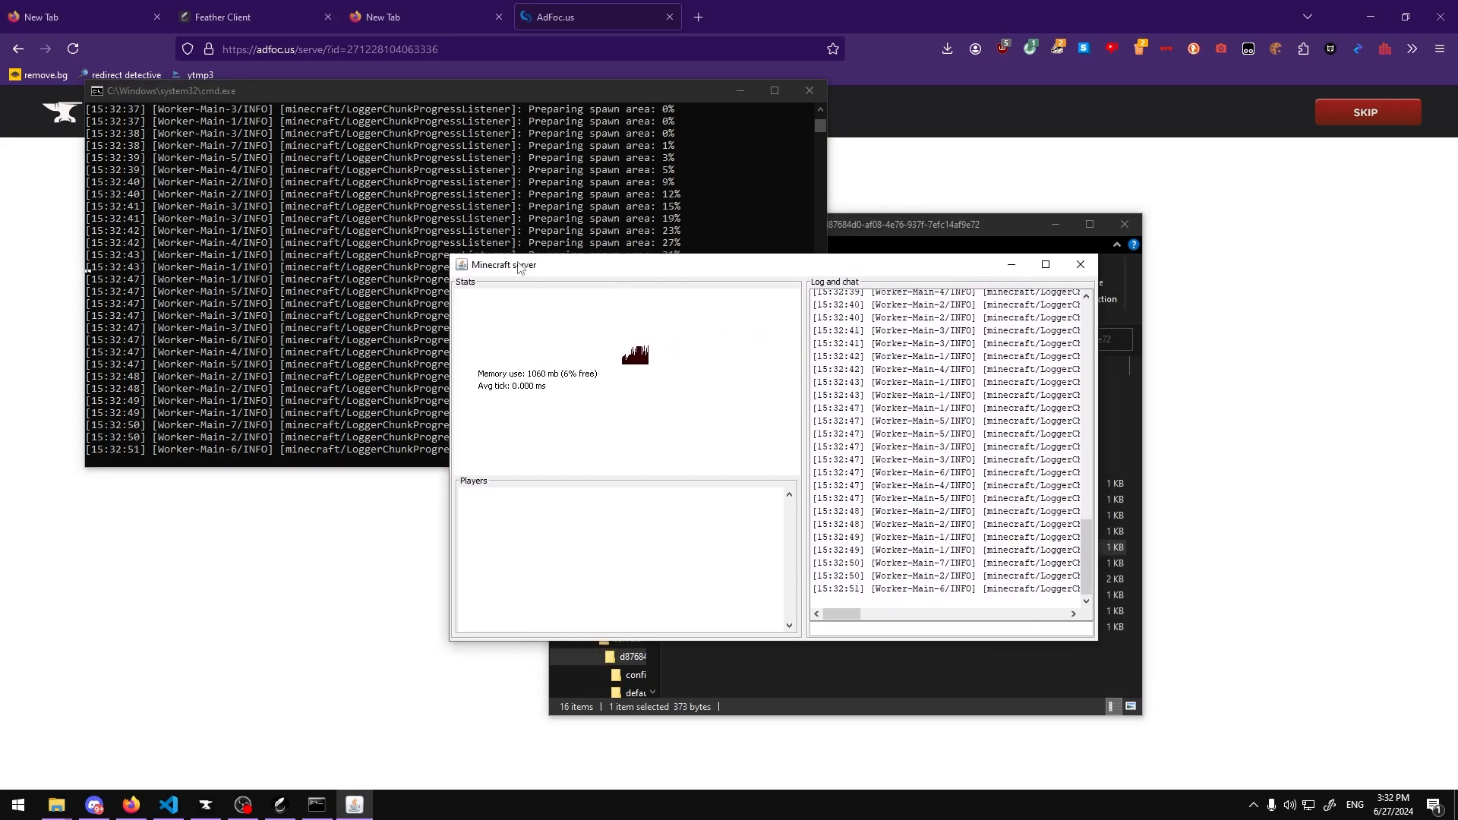
pyautogui.moveTo(514, 260); pyautogui.dragTo(234, 272)
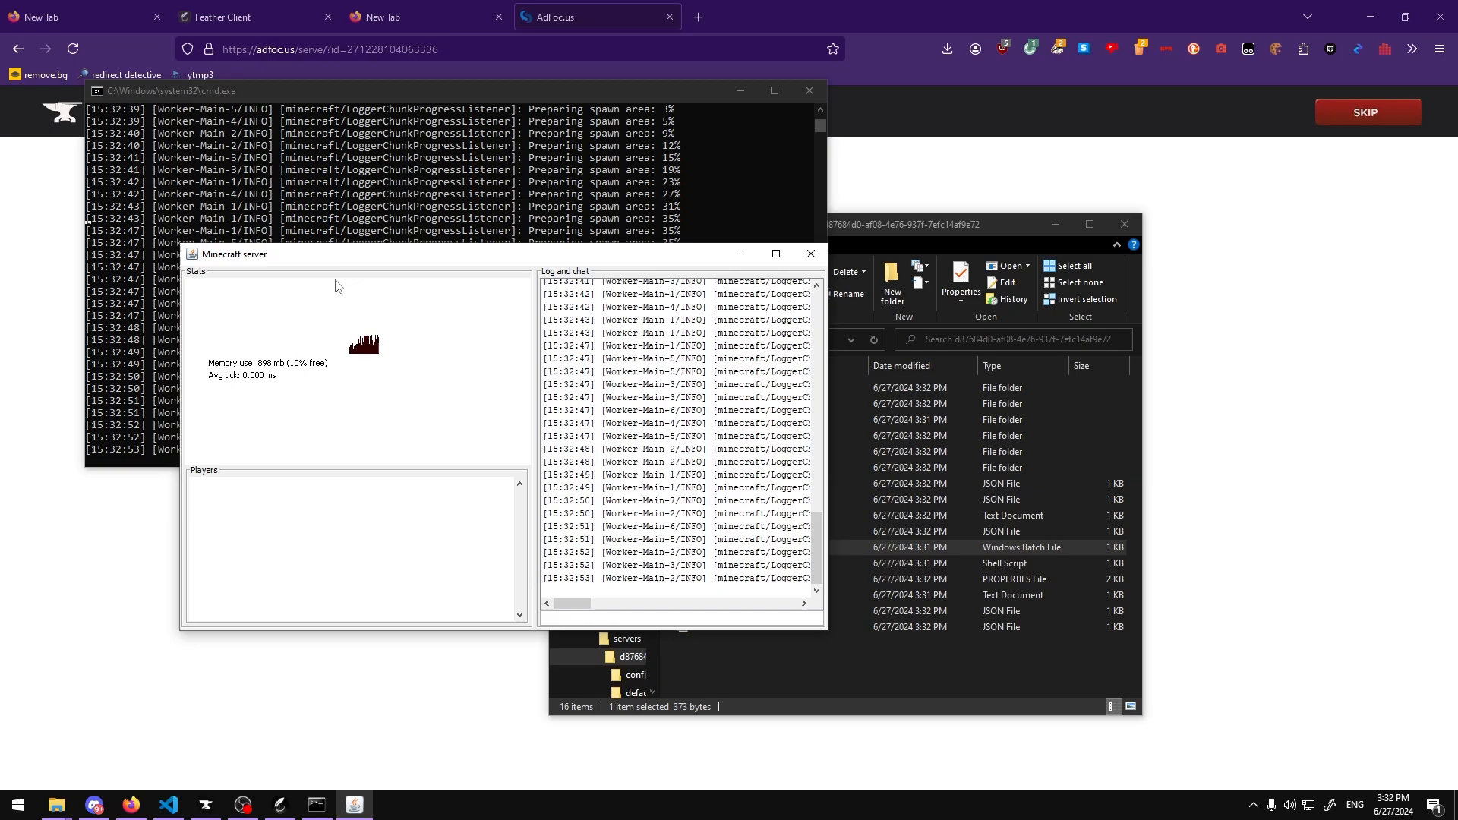
pyautogui.moveTo(353, 267); pyautogui.dragTo(948, 304)
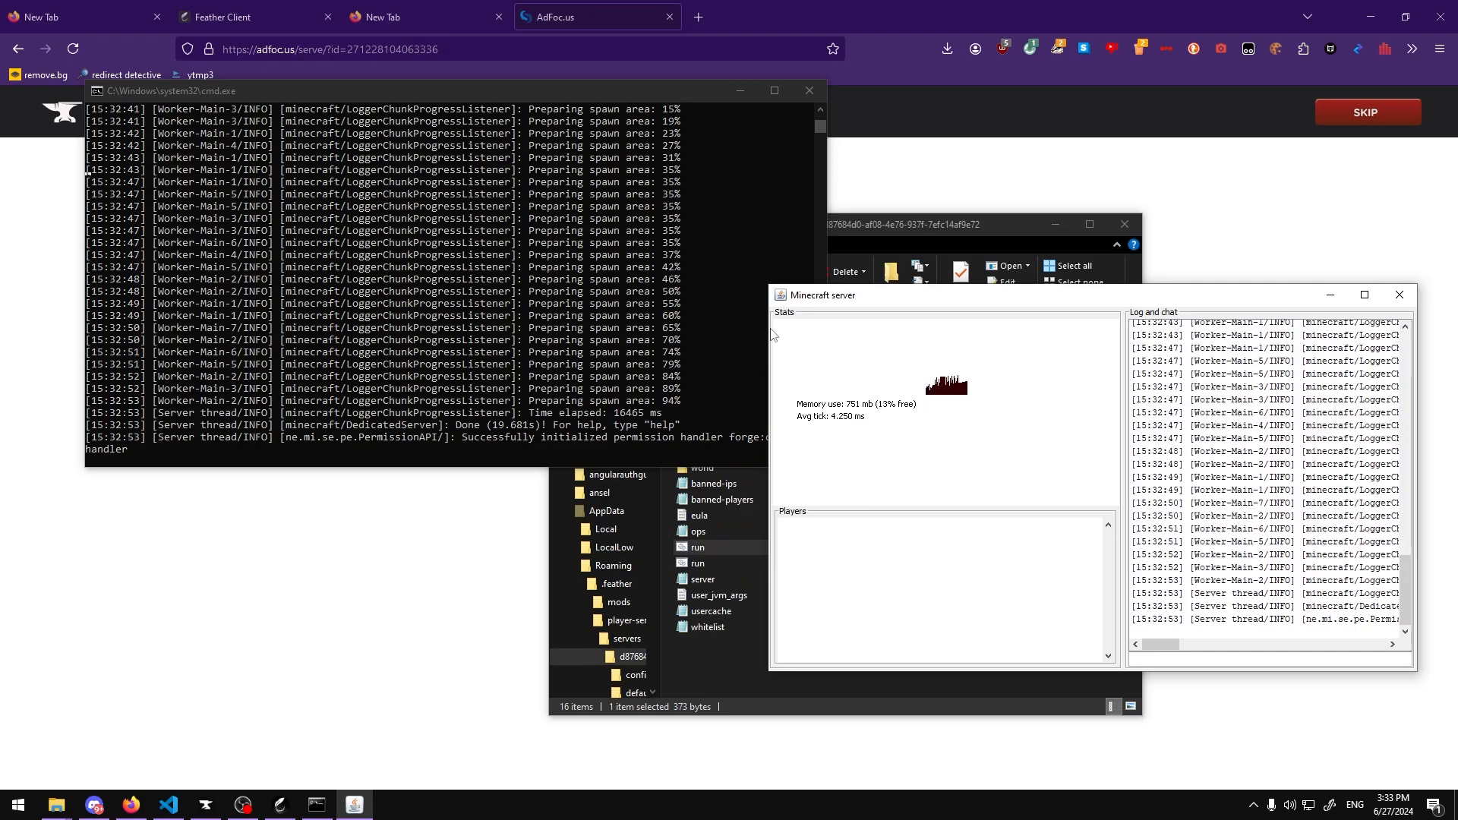
# Step: Stop the running server and close its console window
pyautogui.scroll(-2, 564, 278)
pyautogui.scroll(4, 564, 281)
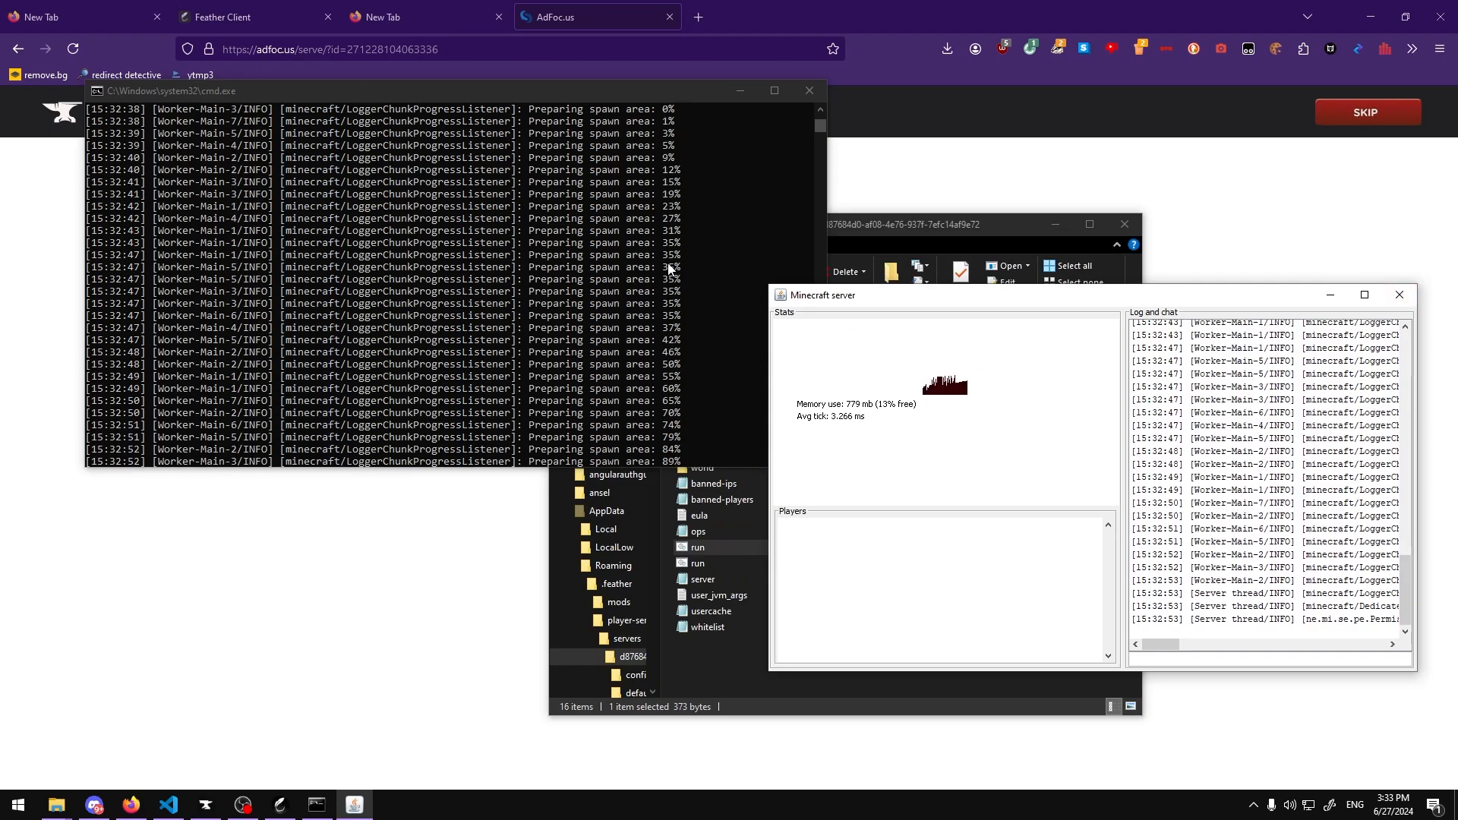
pyautogui.click(1397, 298)
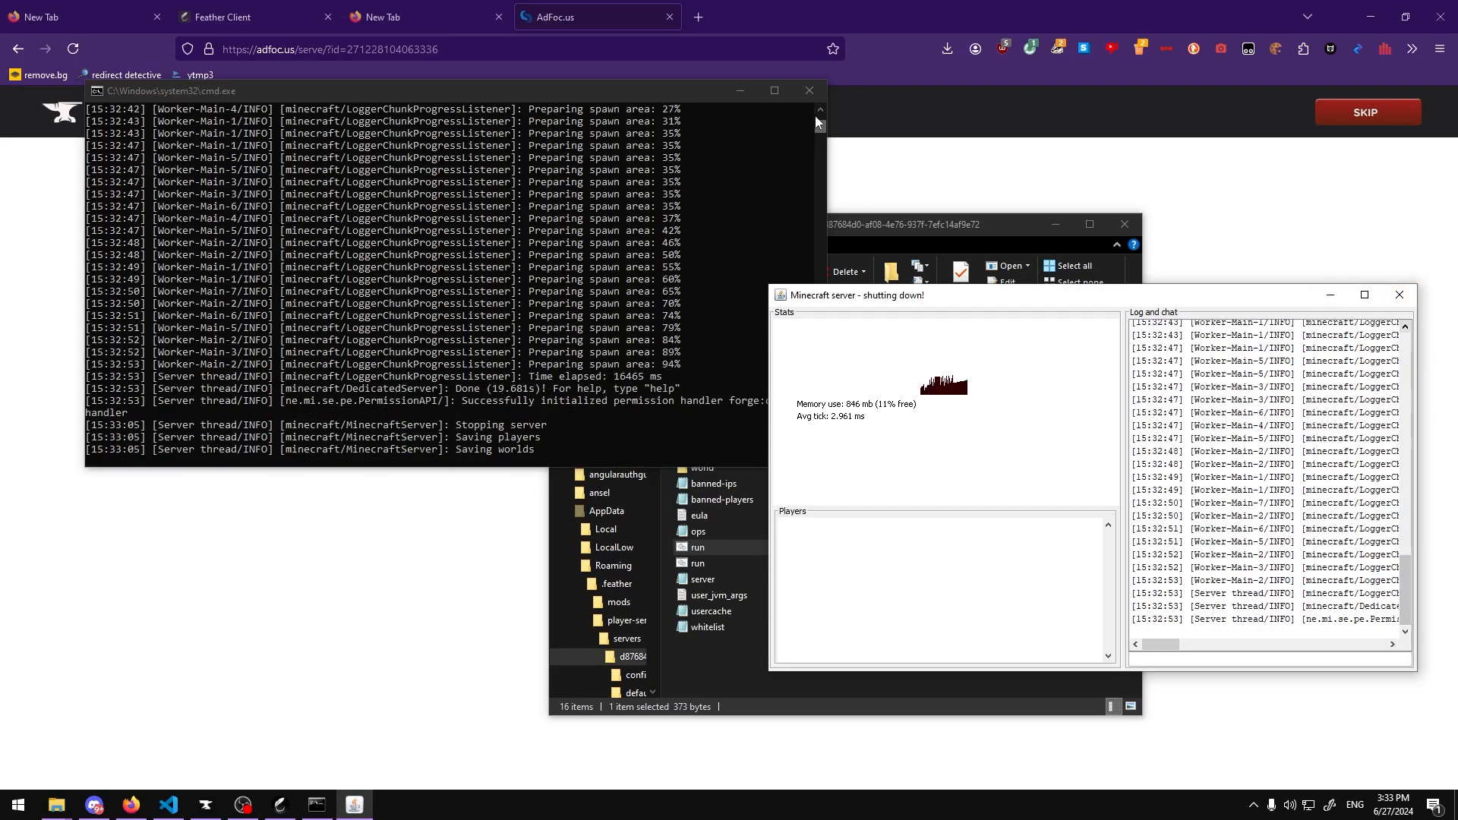
pyautogui.hotkey('ctrl', 'c')
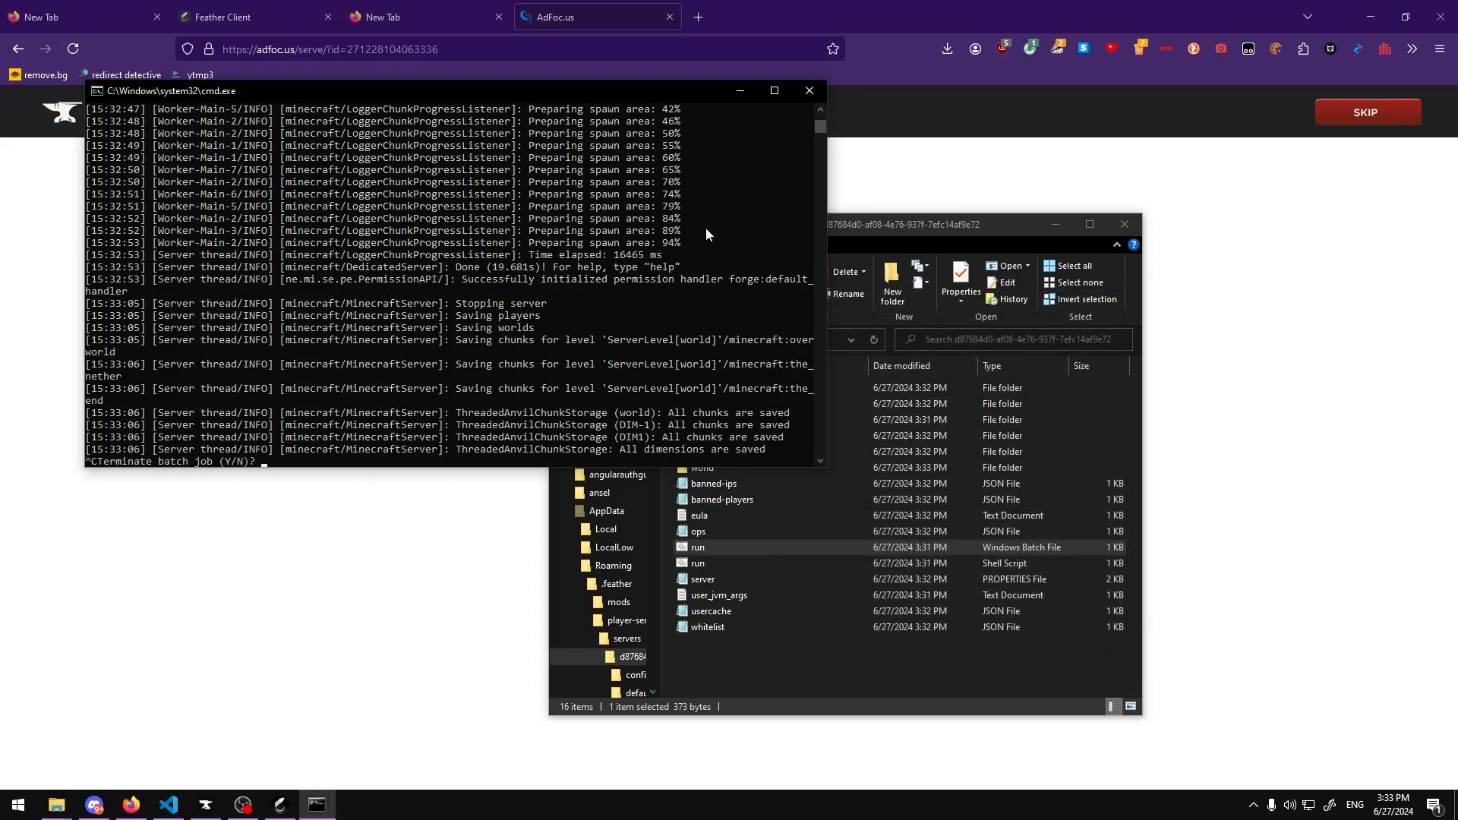
pyautogui.click(809, 90)
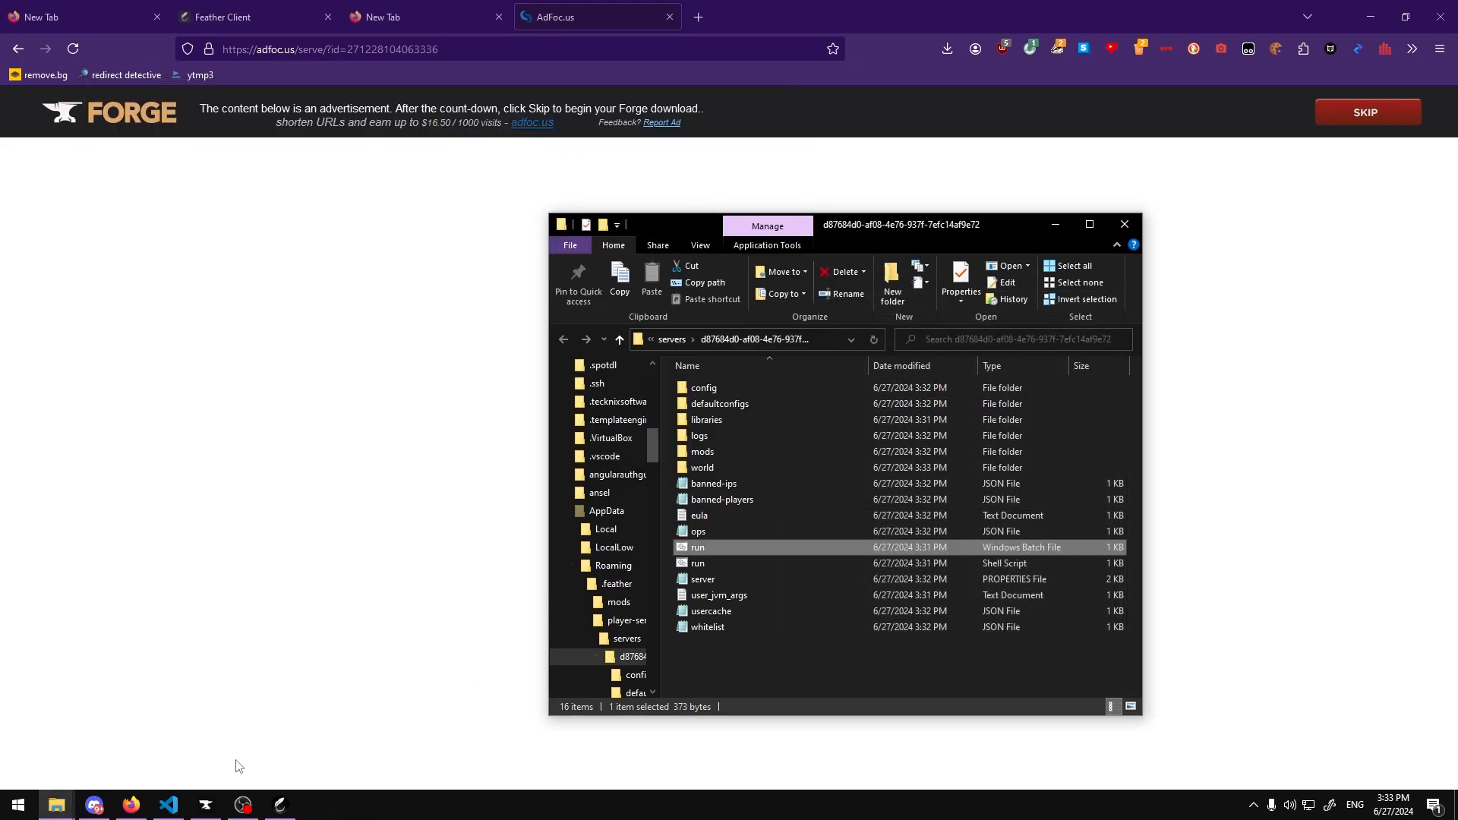
# Step: Switch back to the README in VS Code
pyautogui.click(201, 805)
pyautogui.click(201, 805)
pyautogui.click(179, 806)
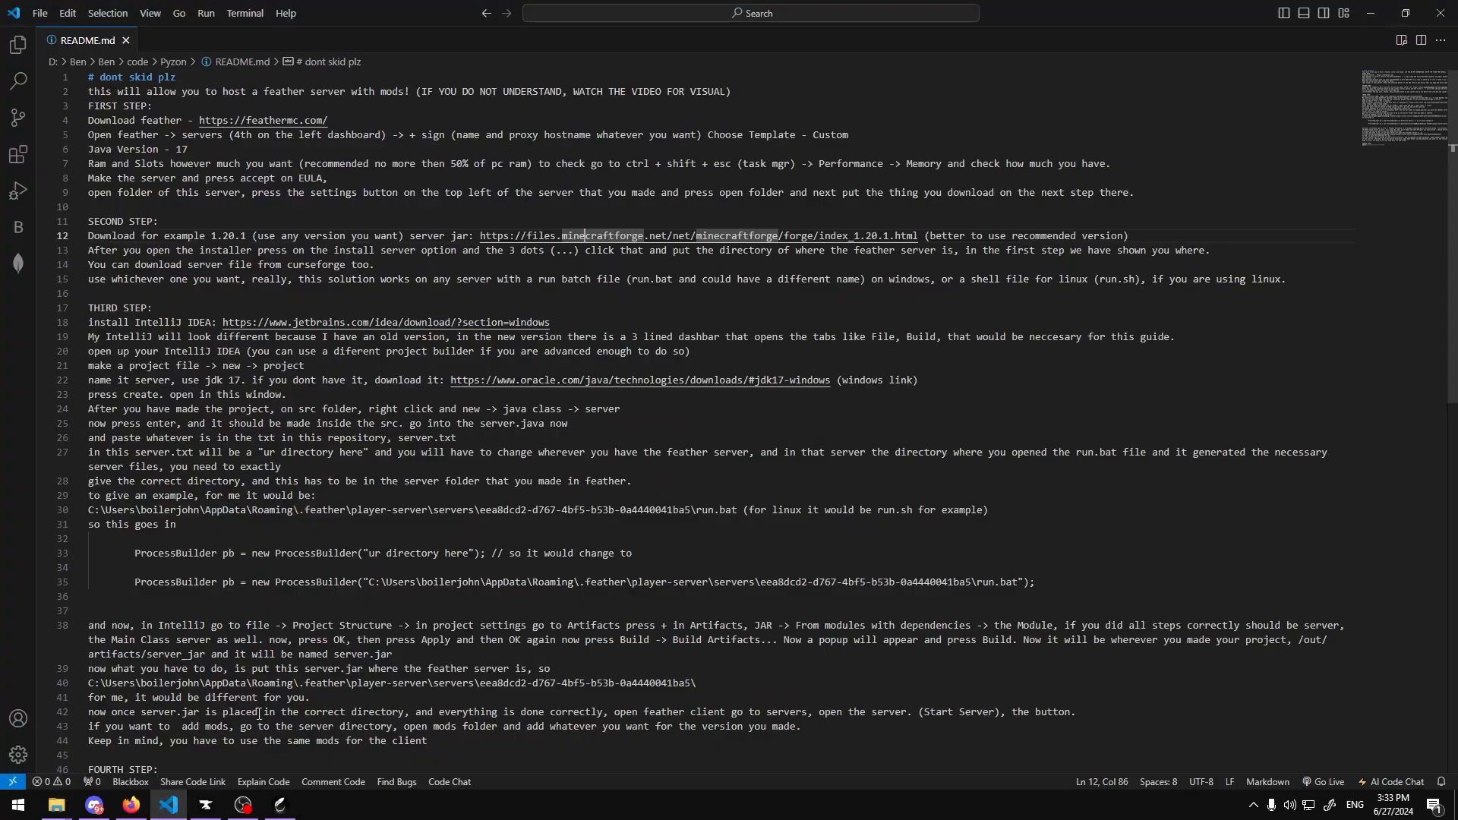
# Step: Open the IntelliJ IDEA download link, save the Windows .exe installer, and close the download tabs
pyautogui.keyDown('ctrl'); pyautogui.click(308, 323); pyautogui.keyUp('ctrl')
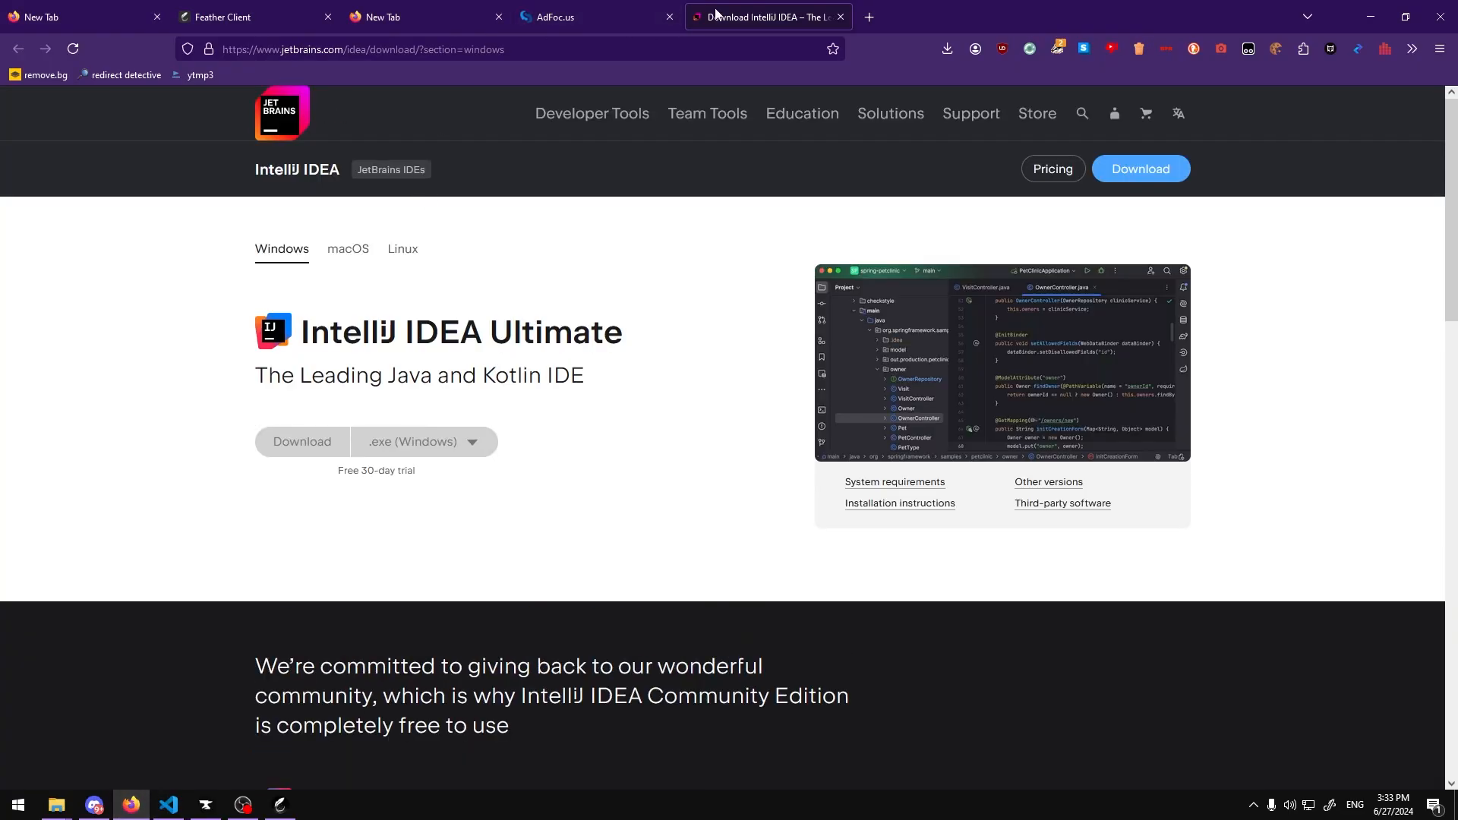
pyautogui.moveTo(911, 193)
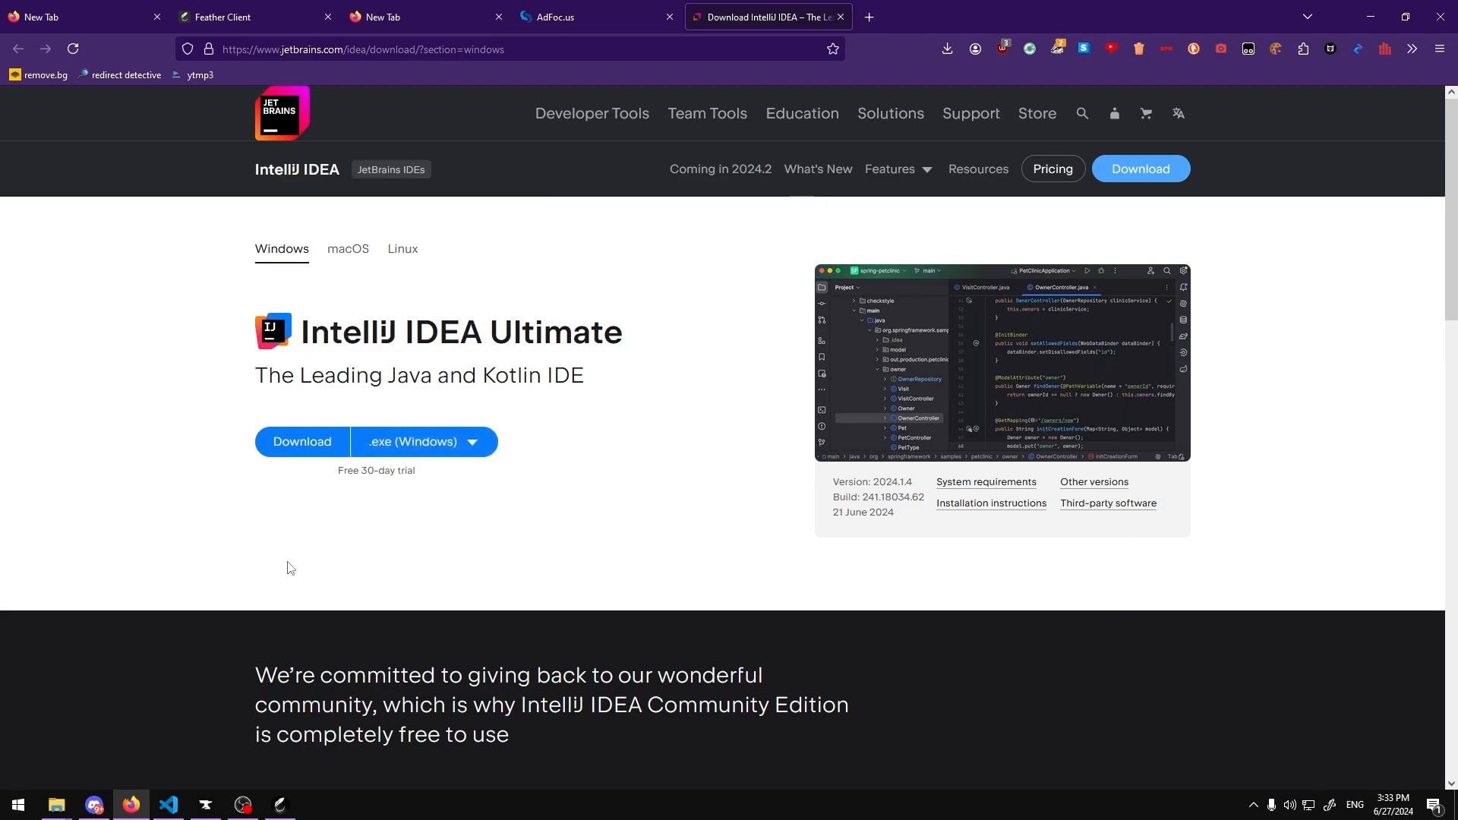
pyautogui.click(56, 733)
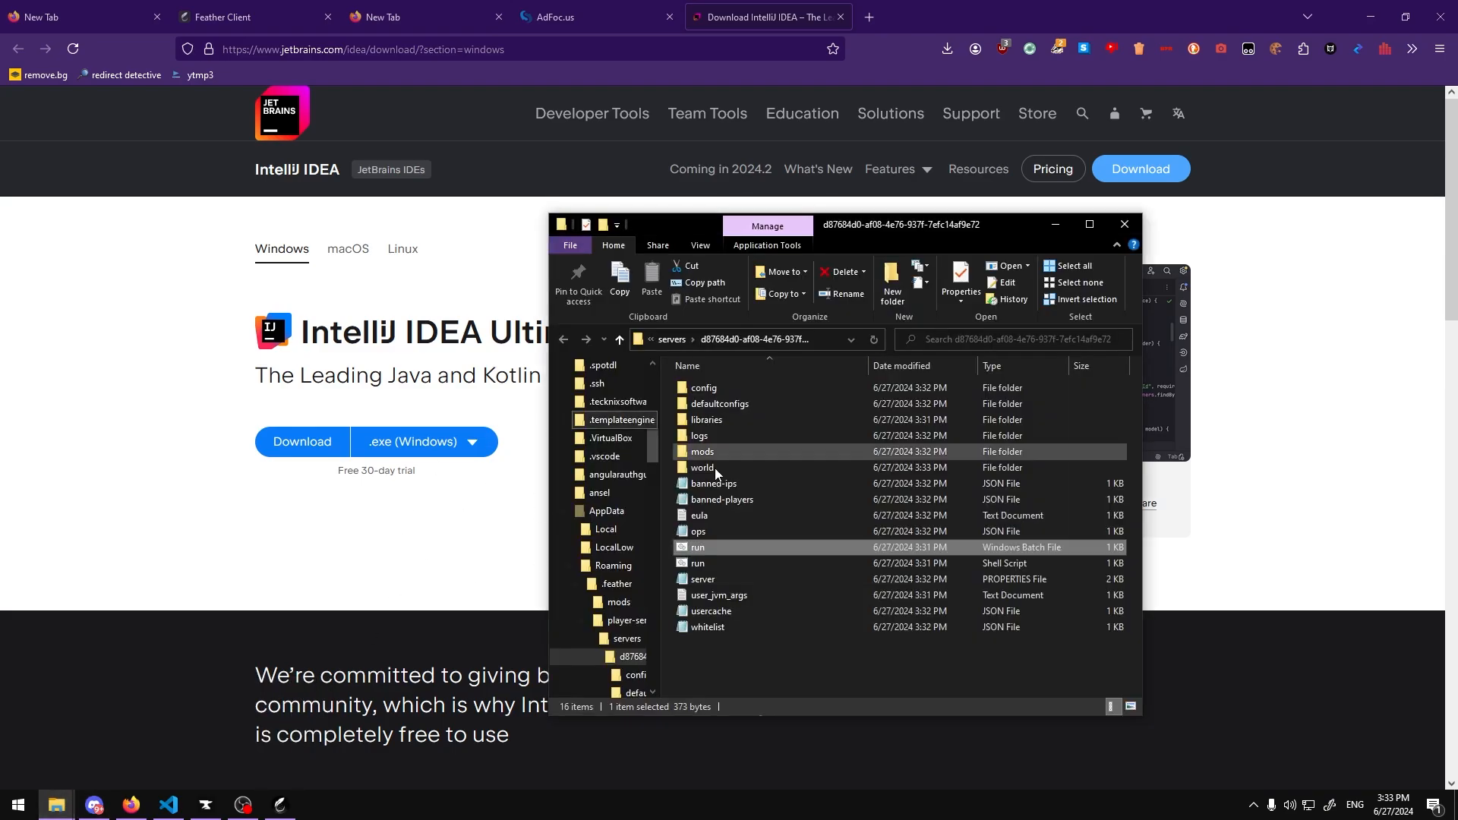
pyautogui.click(240, 572)
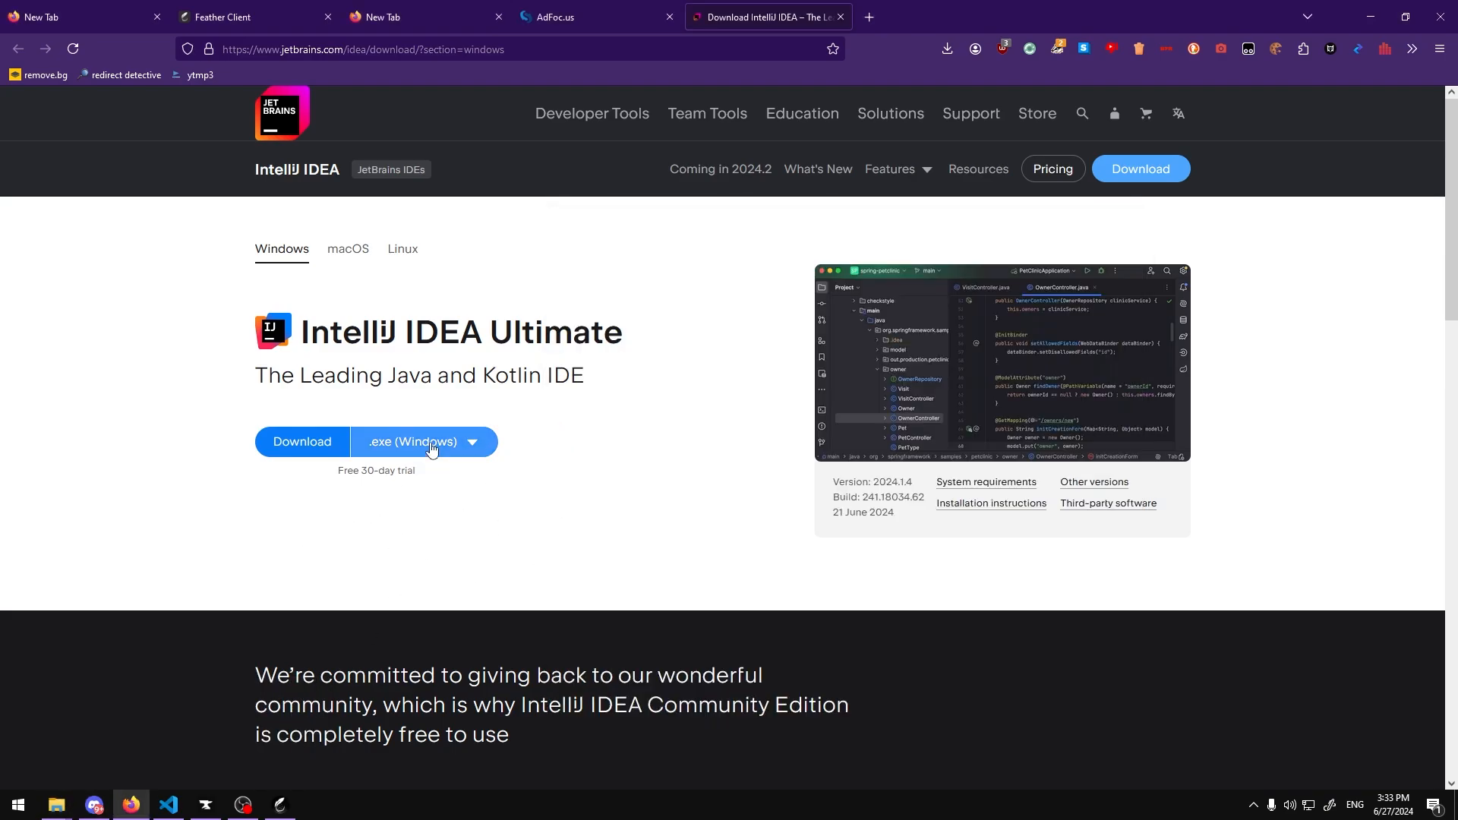
pyautogui.click(470, 442)
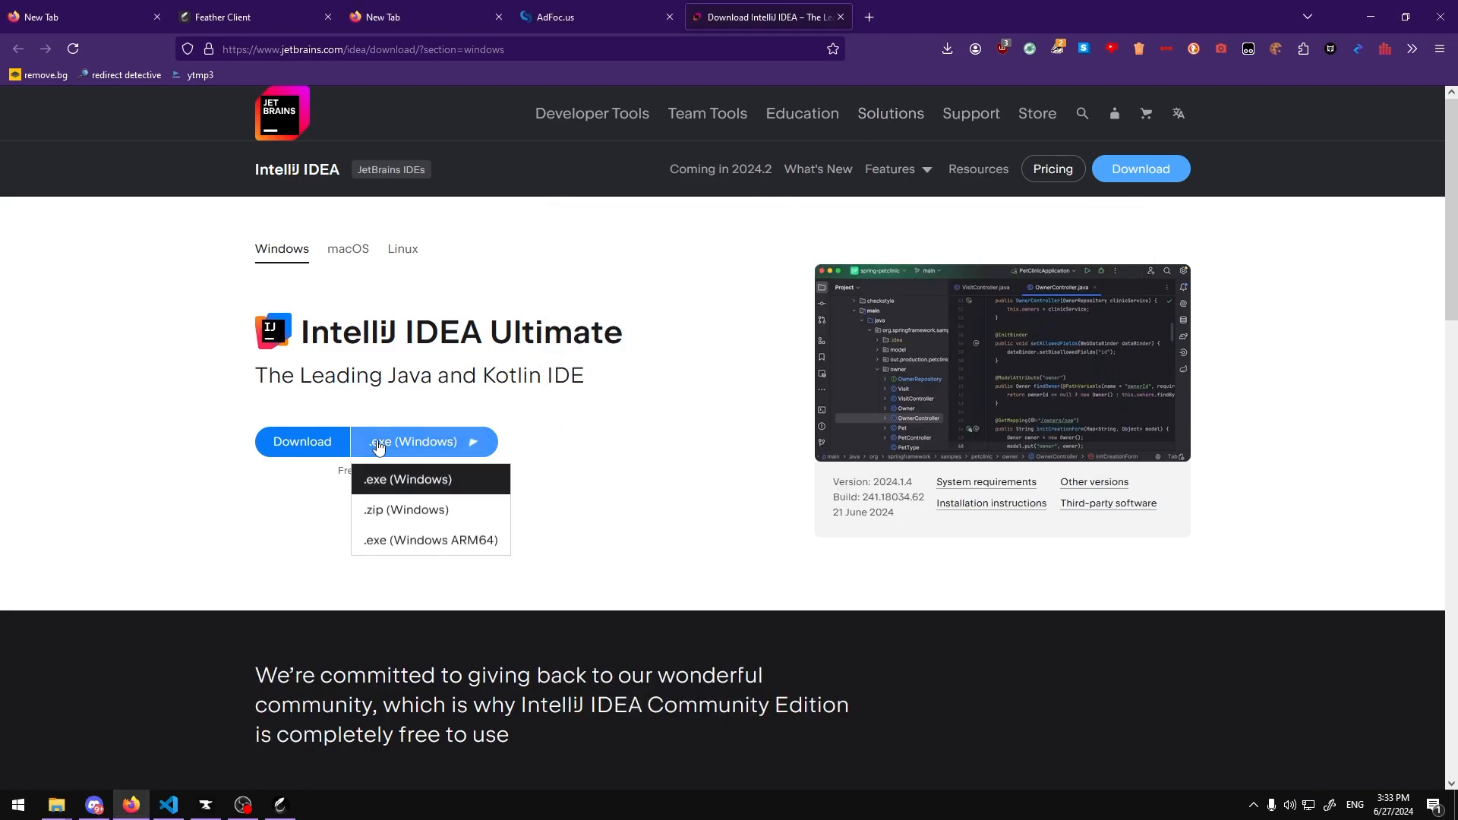
pyautogui.click(325, 450)
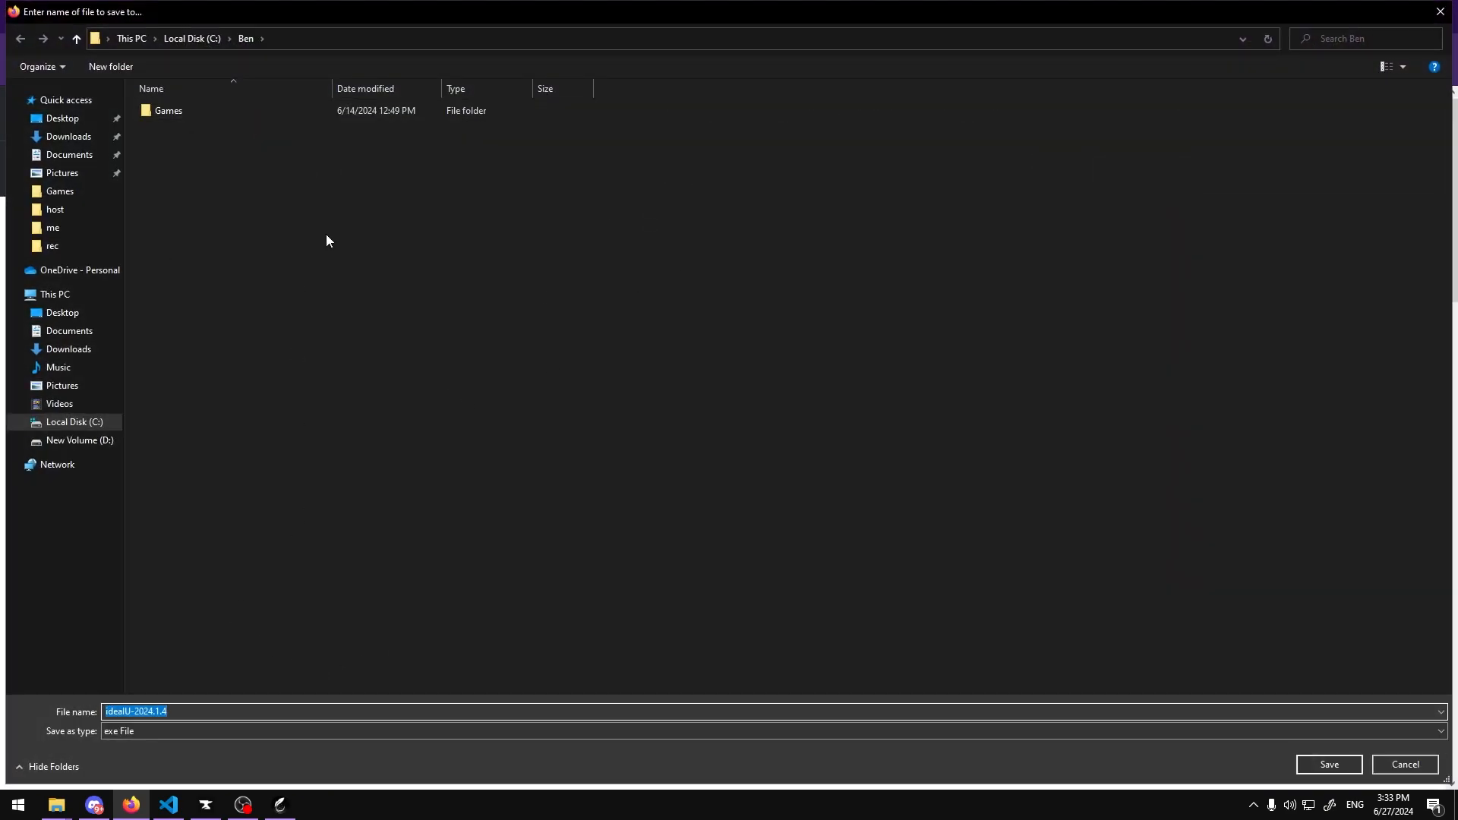
pyautogui.press('Return')
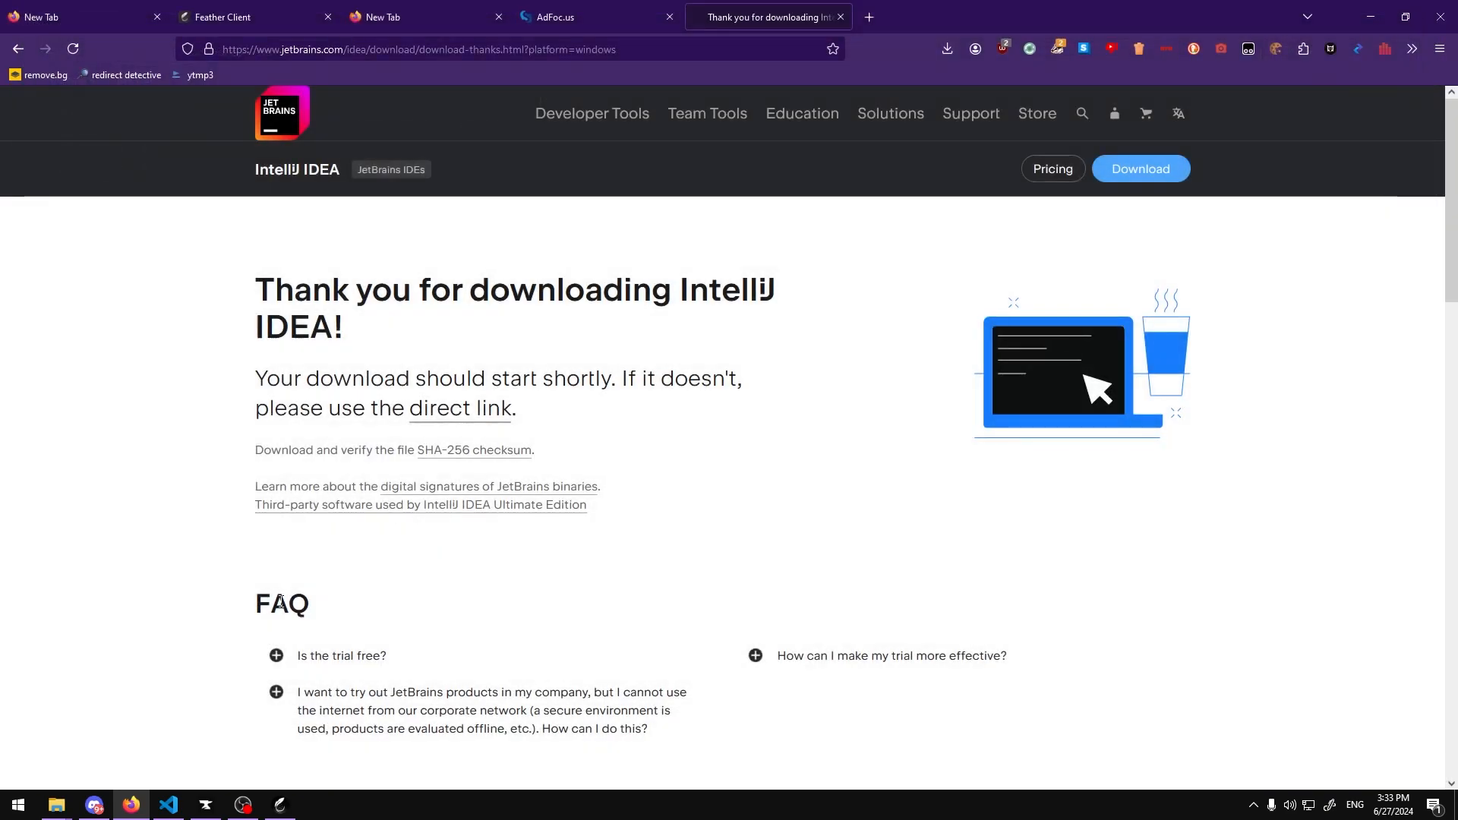
pyautogui.click(834, 20)
pyautogui.click(692, 16)
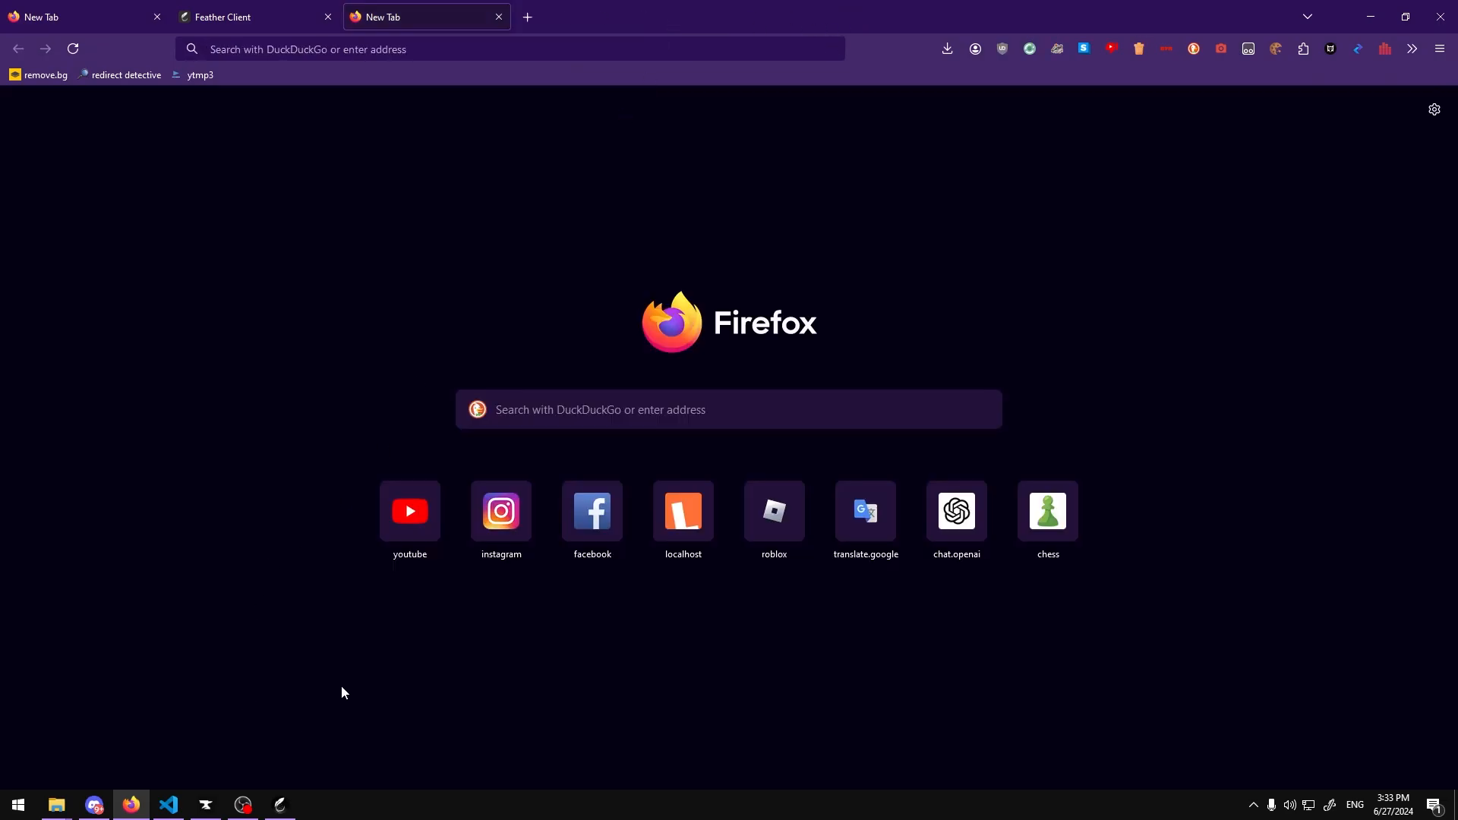
# Step: Launch IntelliJ IDEA from the Windows search
pyautogui.press('super')
pyautogui.write('intelli')
pyautogui.click(194, 403)
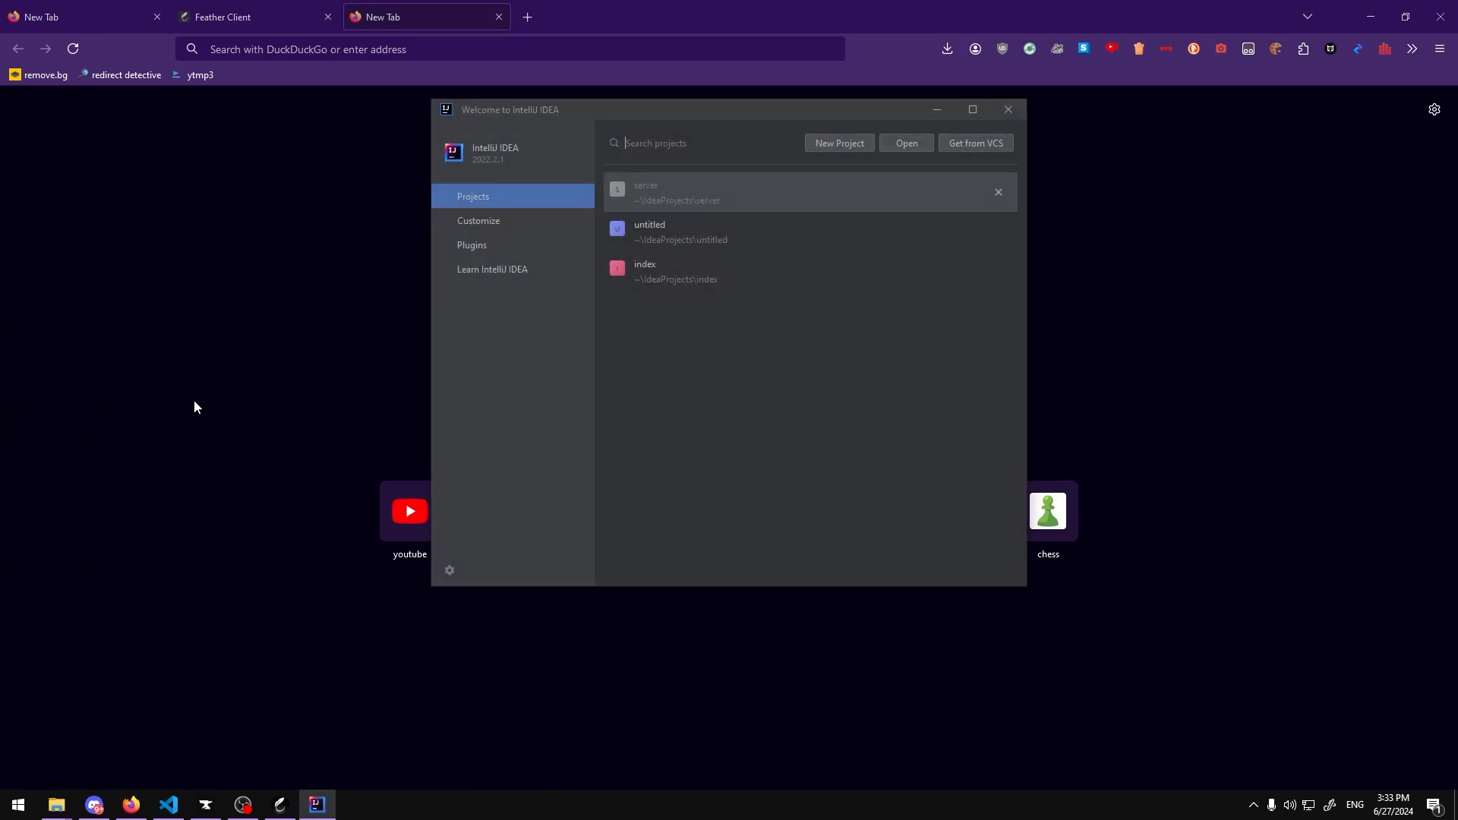
# Step: Start a new Java project named server using JDK 17
pyautogui.moveTo(709, 112); pyautogui.dragTo(605, 115)
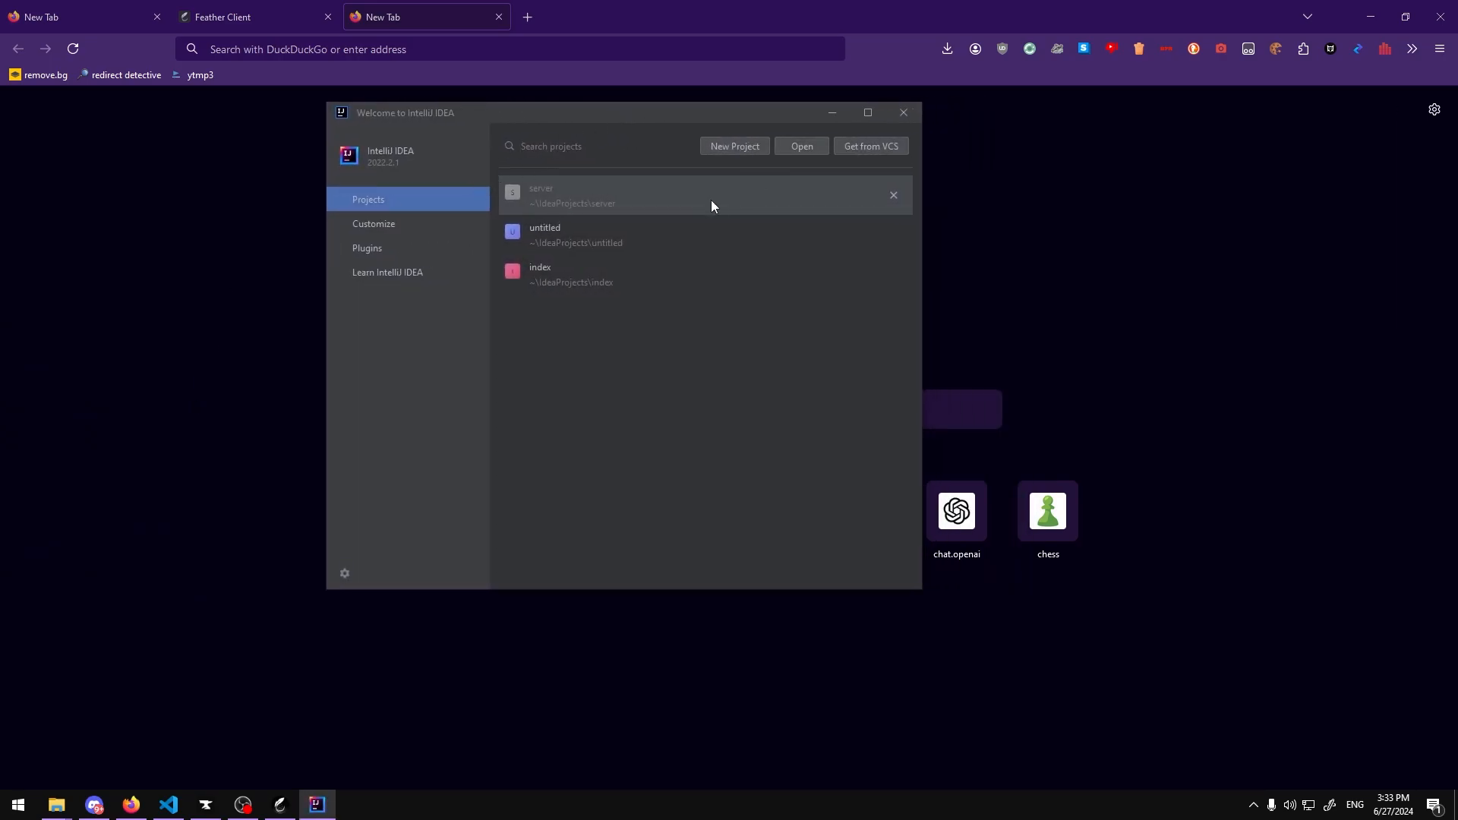
pyautogui.click(722, 148)
pyautogui.moveTo(742, 184); pyautogui.dragTo(984, 261)
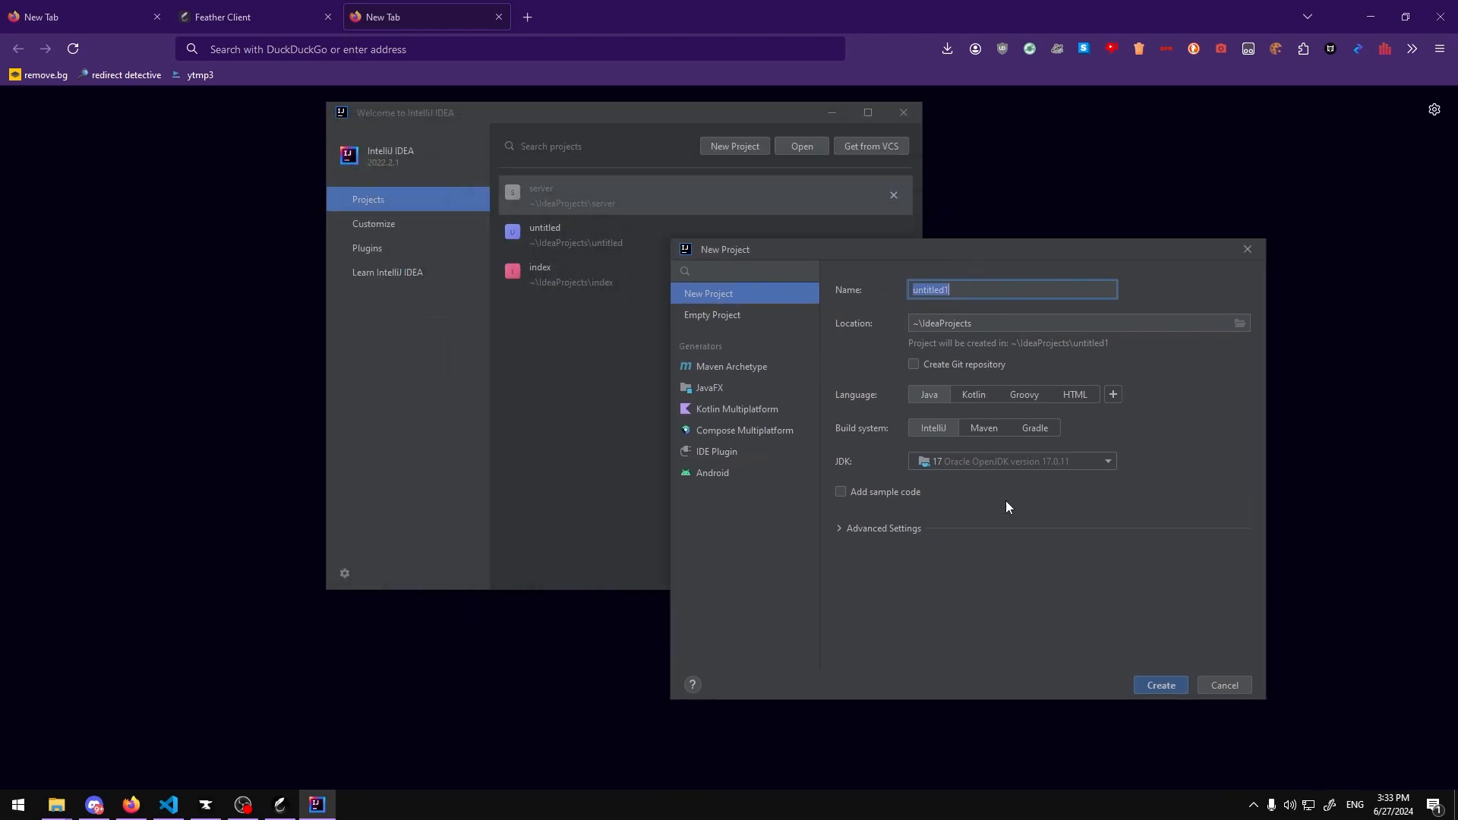
pyautogui.write('server')
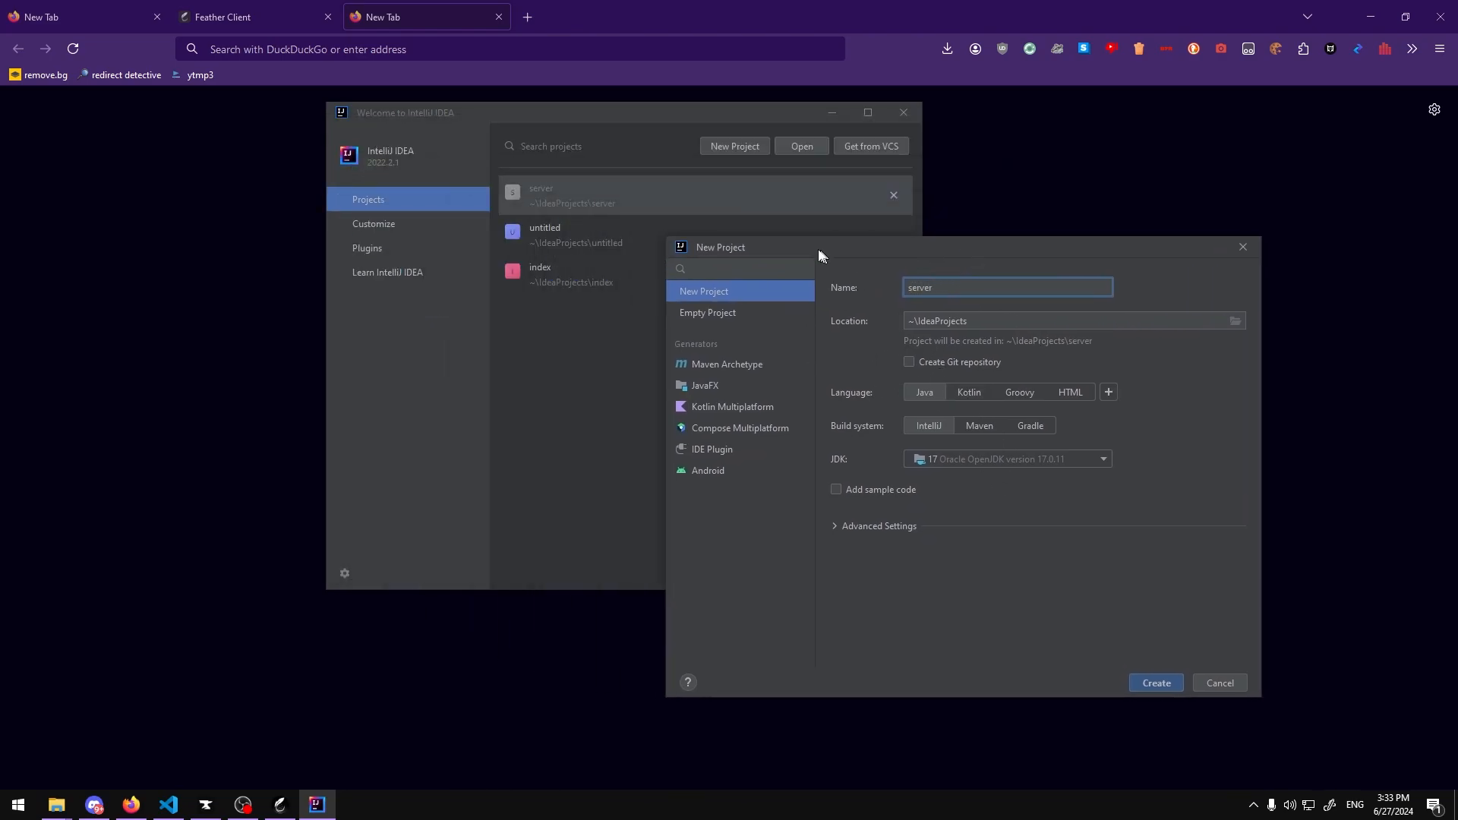
pyautogui.moveTo(820, 254); pyautogui.dragTo(664, 219)
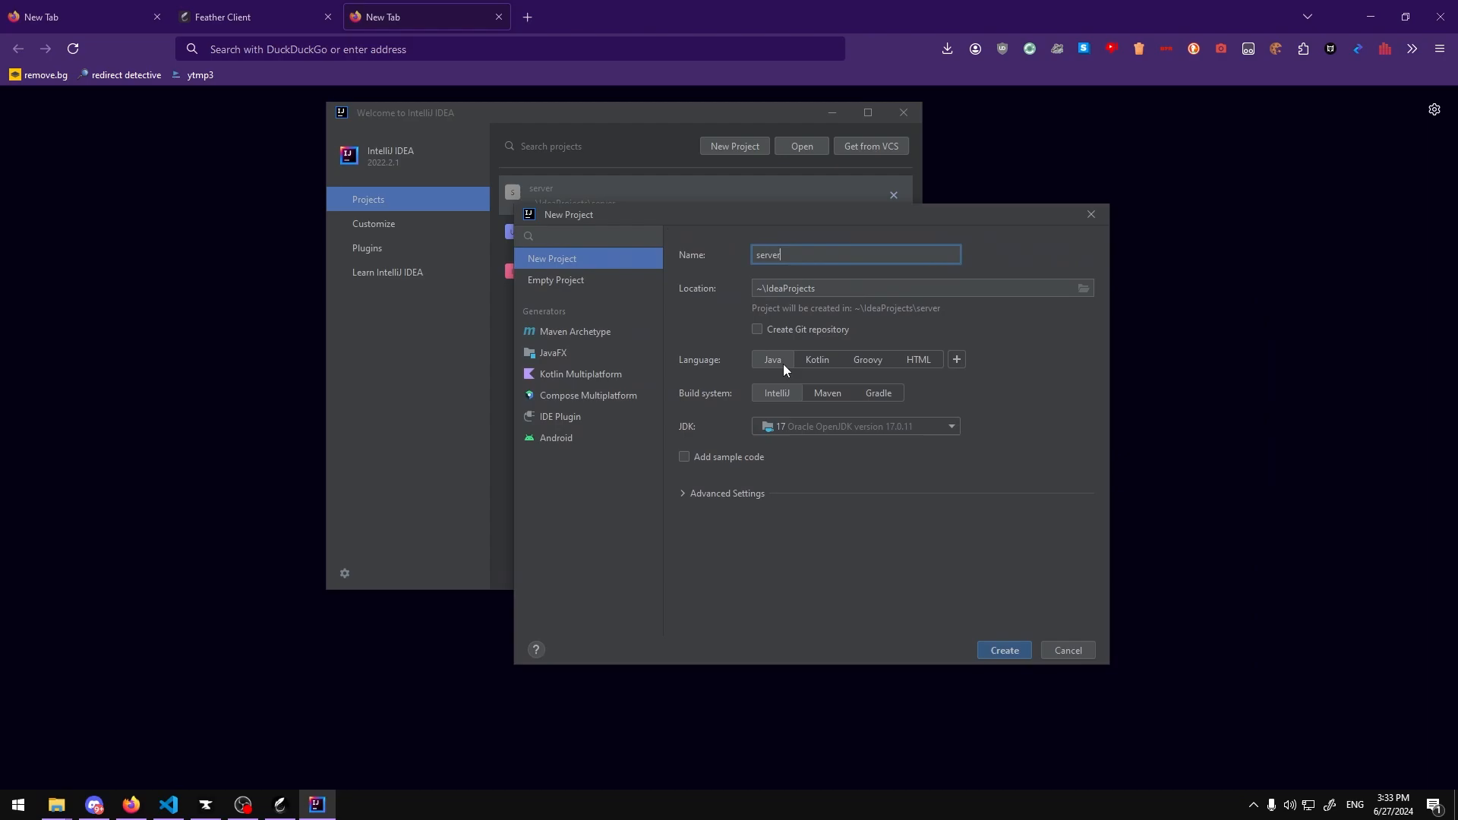
pyautogui.click(806, 427)
pyautogui.press('Down')
pyautogui.click(806, 426)
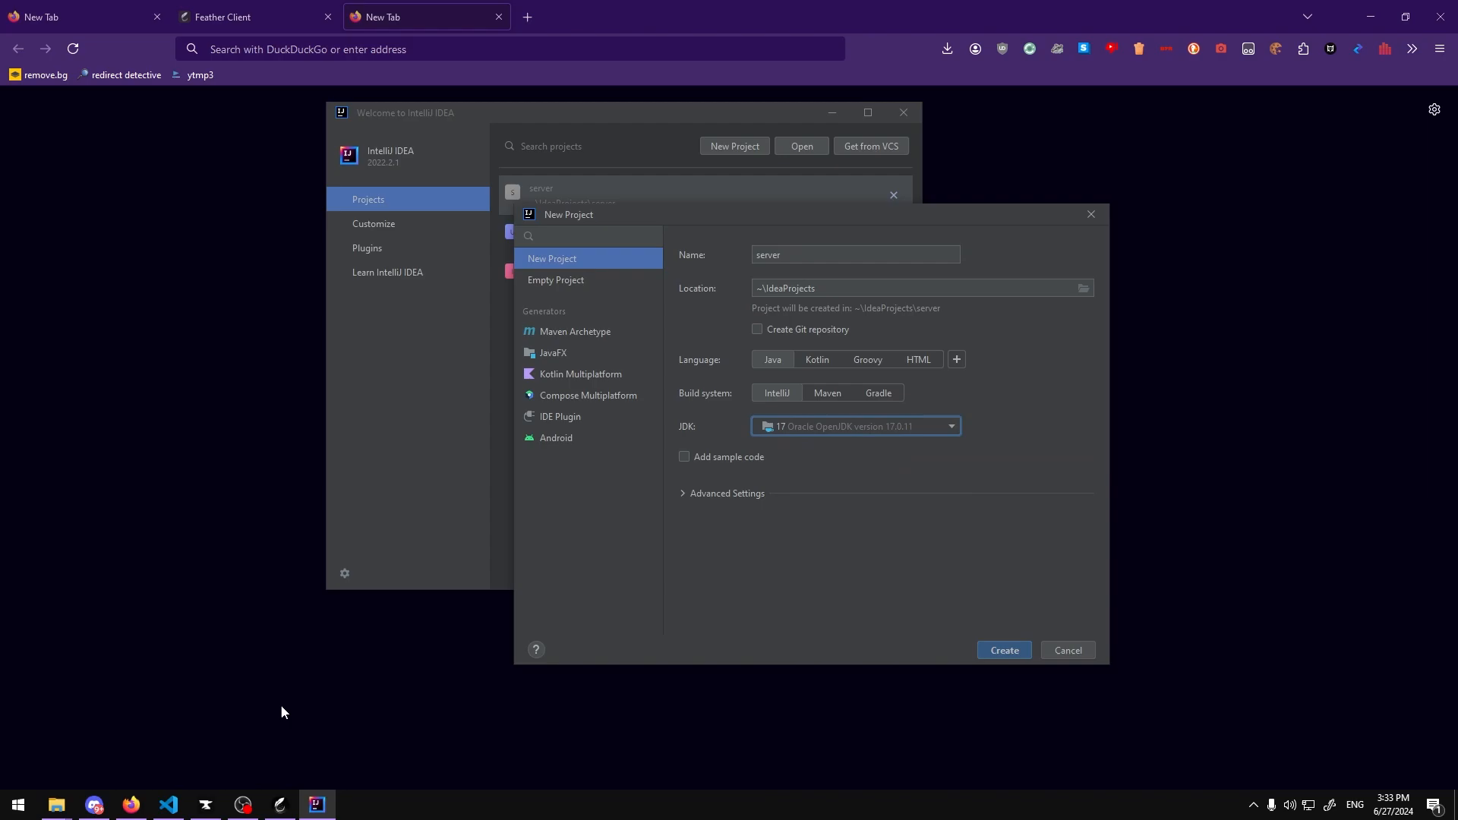
# Step: Switch to the README in VS Code
pyautogui.click(204, 806)
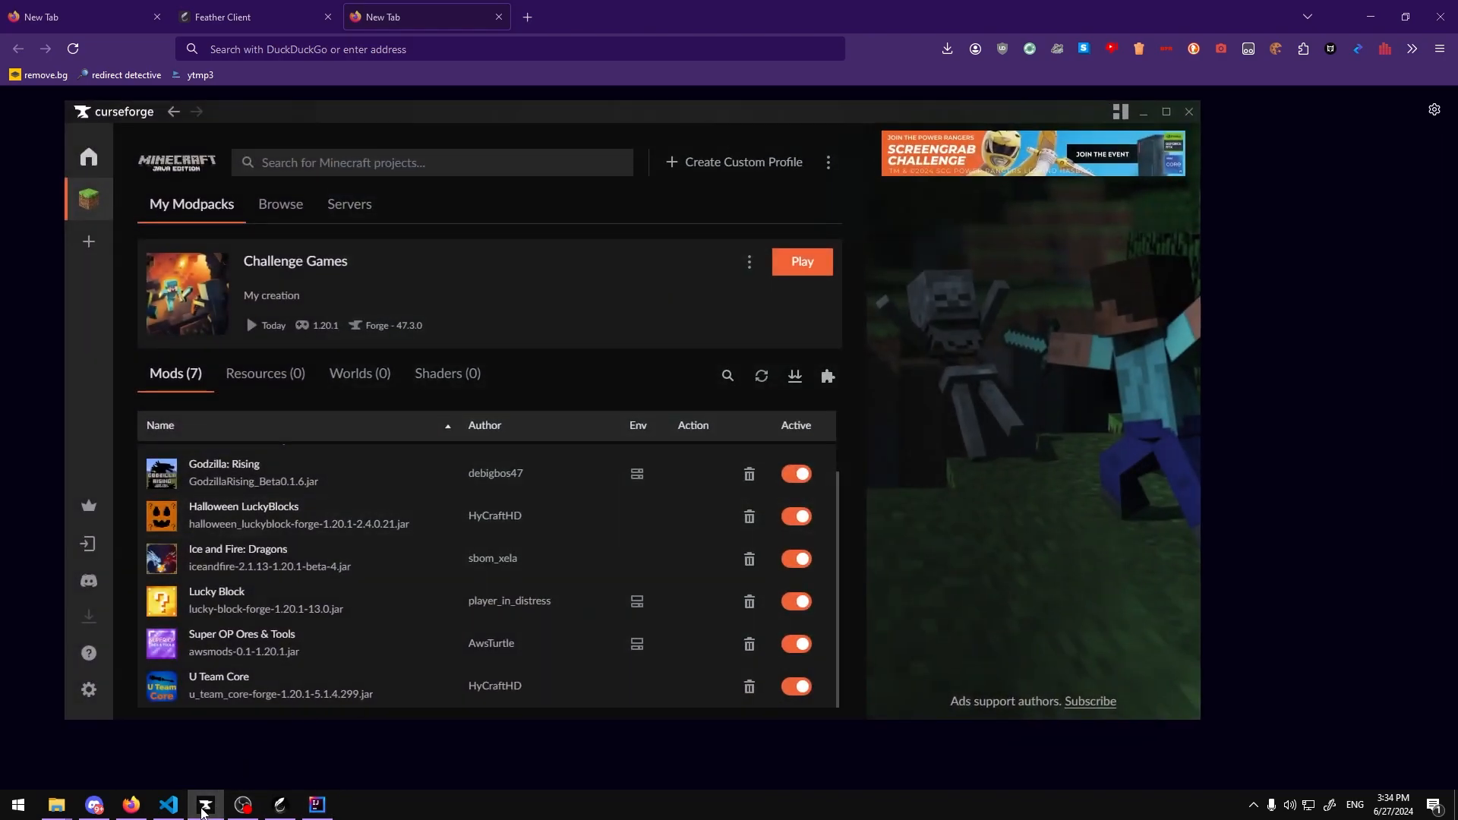
pyautogui.click(204, 807)
pyautogui.click(168, 805)
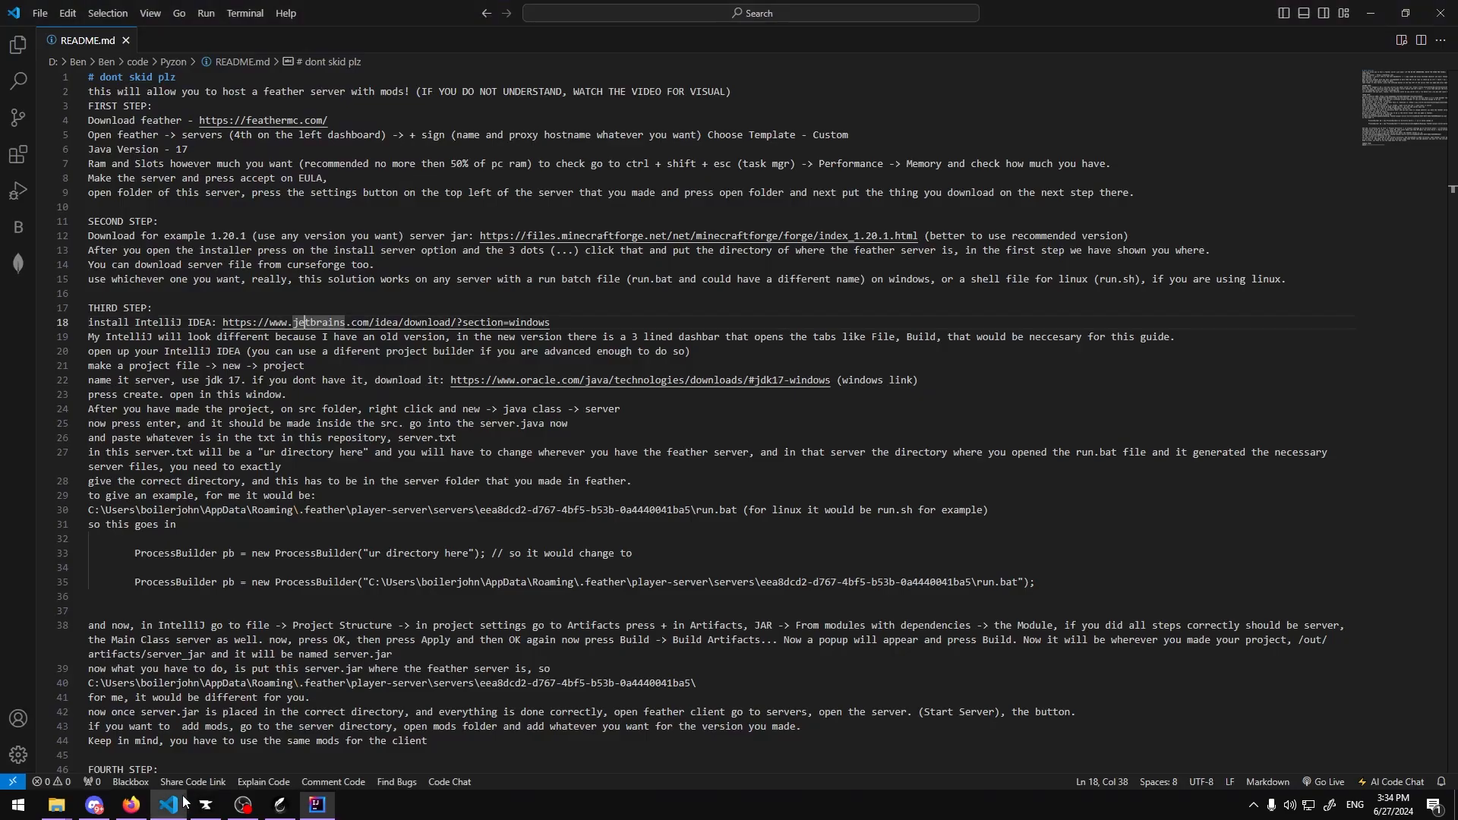
# Step: Open the Oracle Java downloads link and choose the JDK 17 Windows x64 installer
pyautogui.keyDown('ctrl'); pyautogui.click(557, 383); pyautogui.keyUp('ctrl')
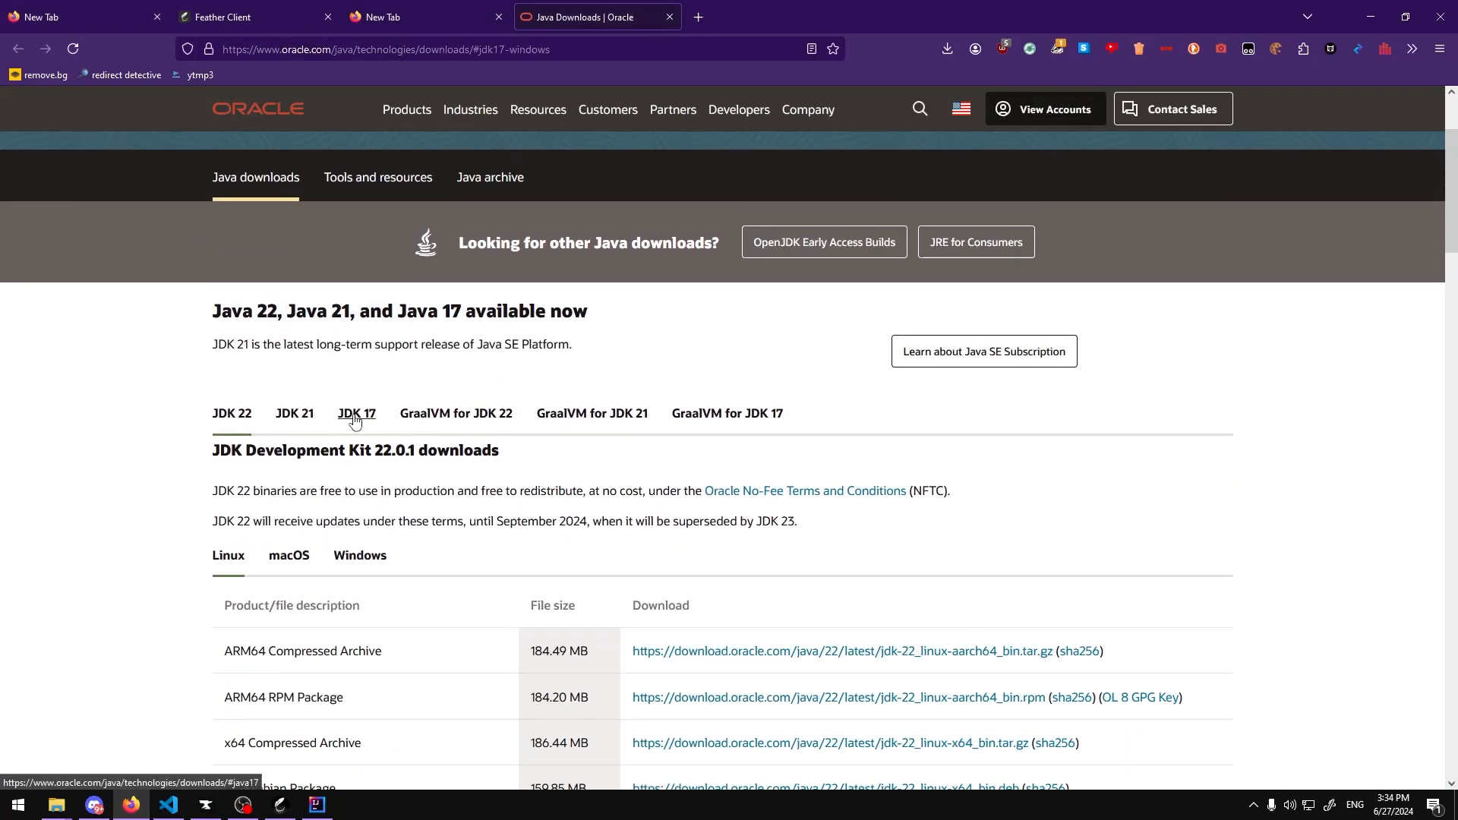
pyautogui.click(355, 424)
pyautogui.scroll(-1, 359, 421)
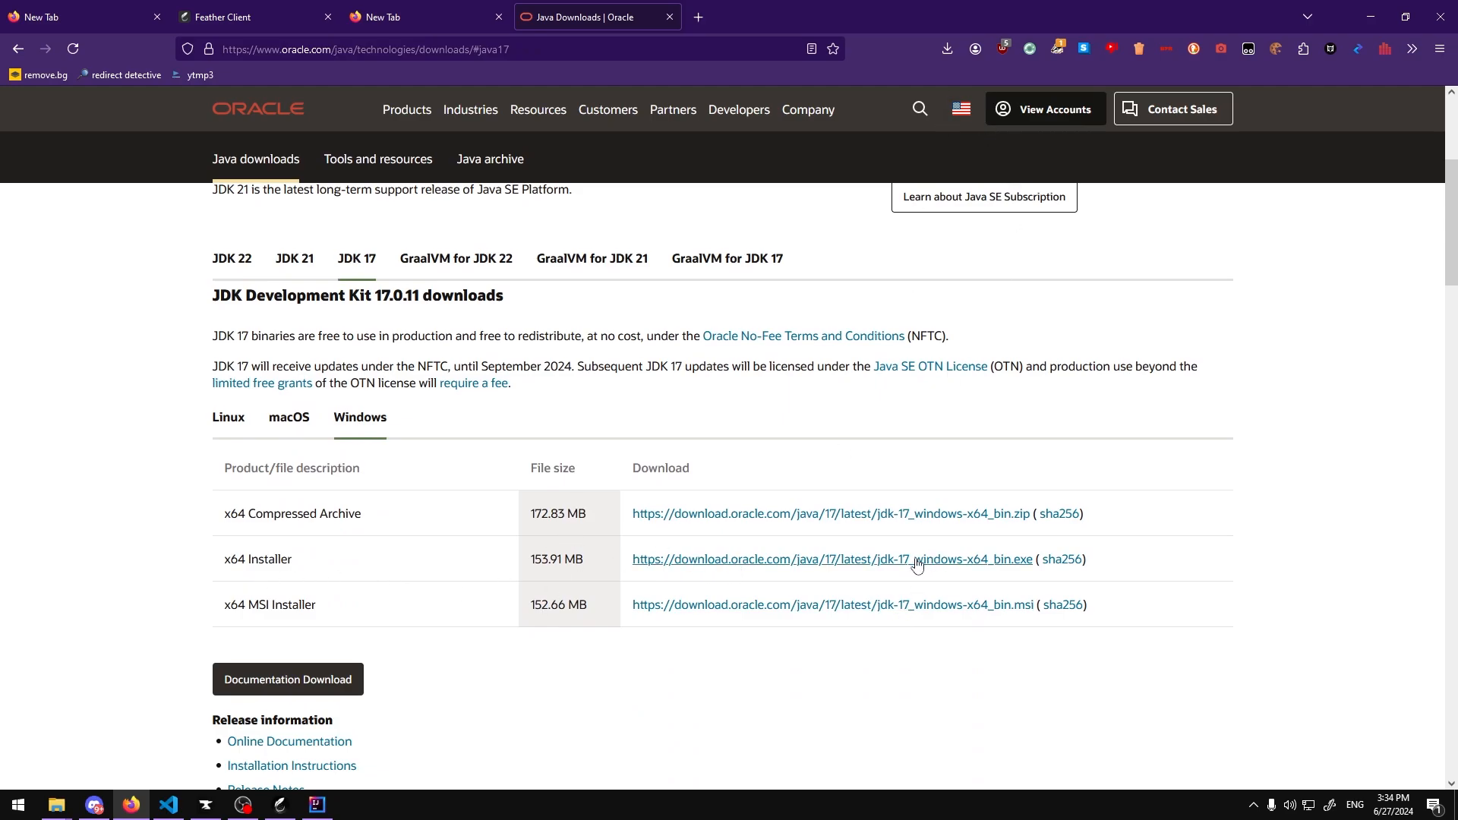
pyautogui.click(687, 567)
pyautogui.press('Escape')
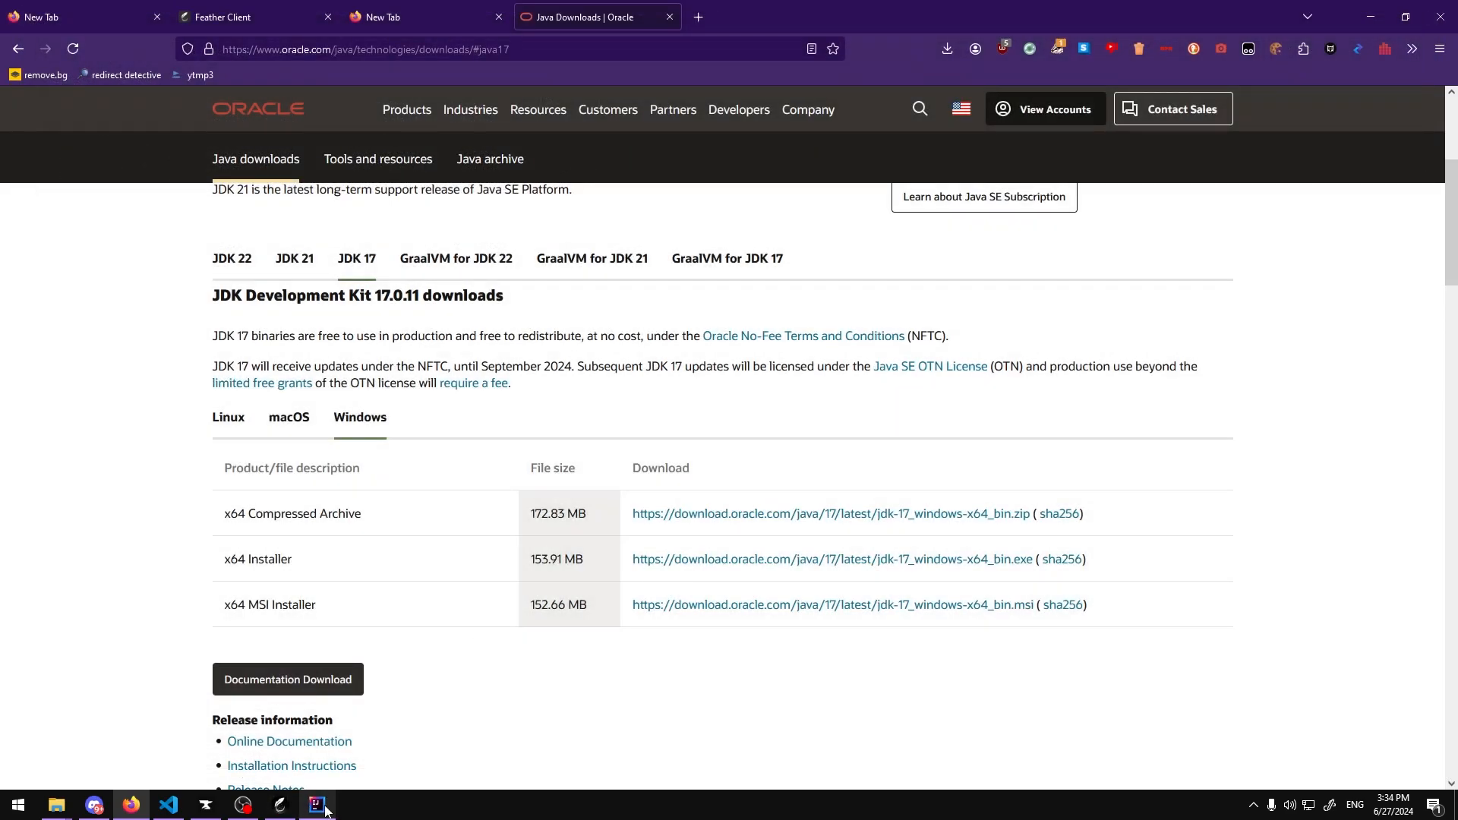
# Step: Return to IntelliJ and create the server project
pyautogui.click(316, 804)
pyautogui.moveTo(790, 221); pyautogui.dragTo(671, 234)
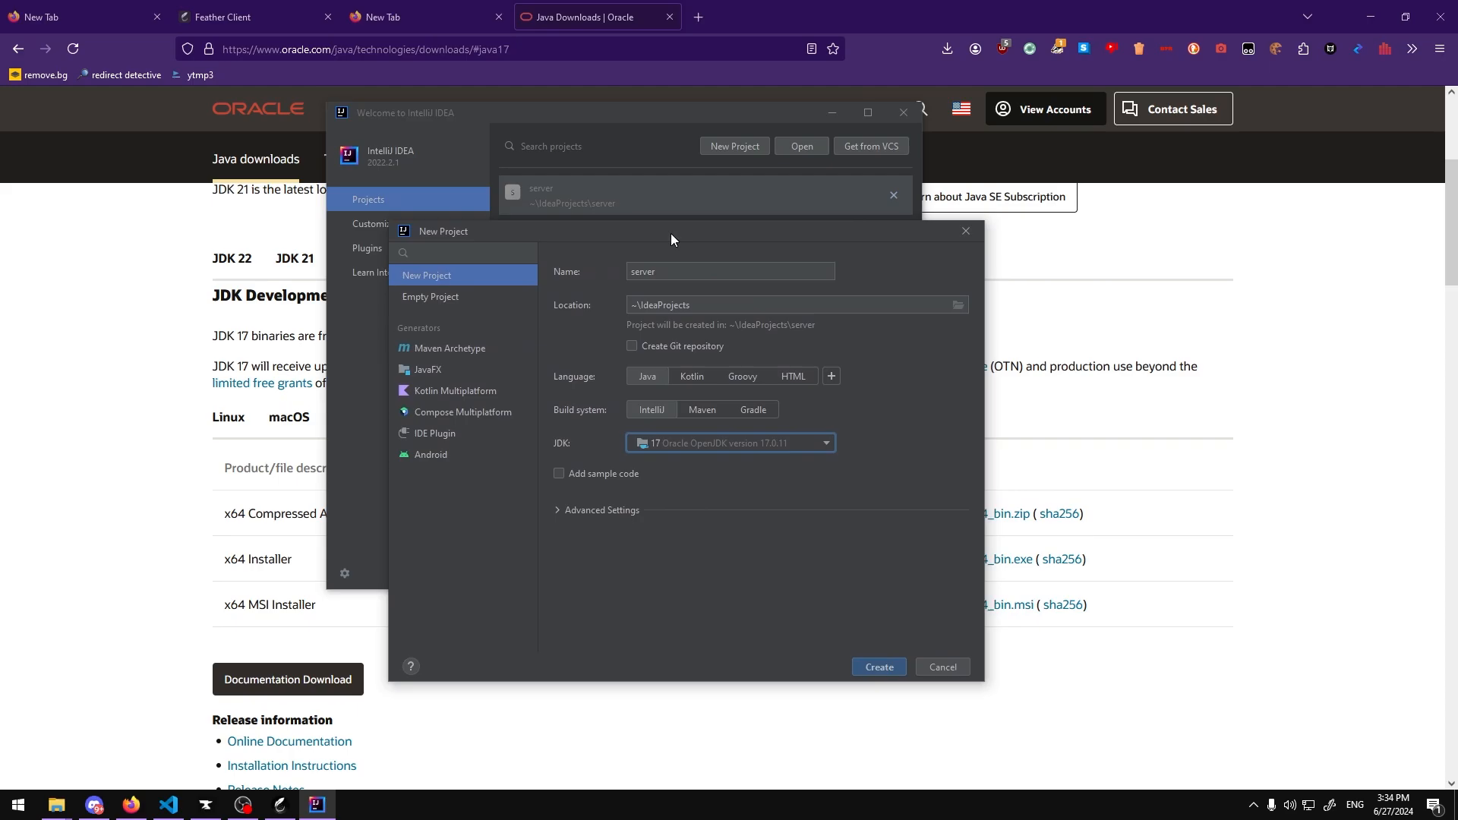
pyautogui.click(734, 272)
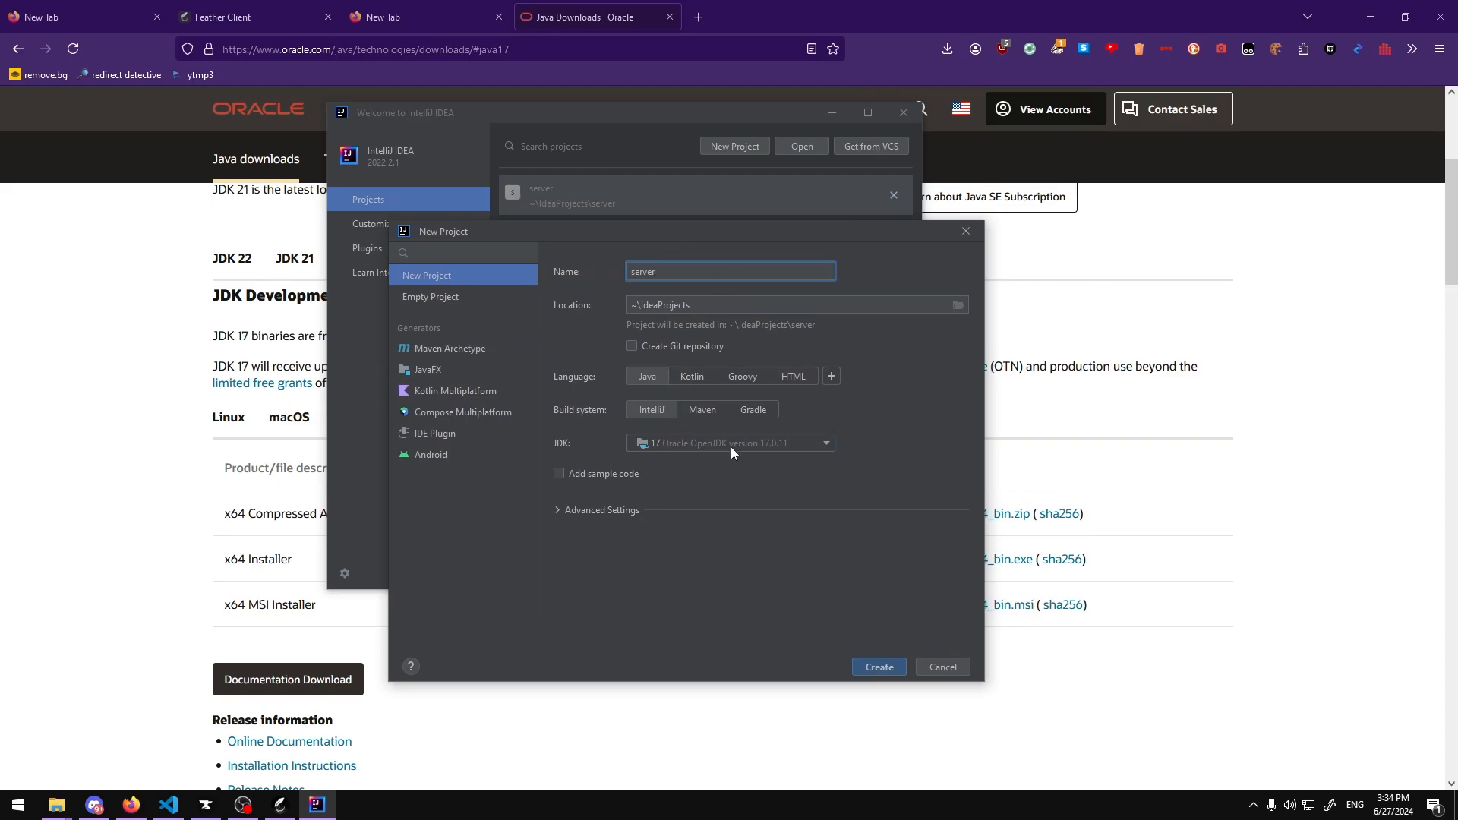
pyautogui.click(879, 668)
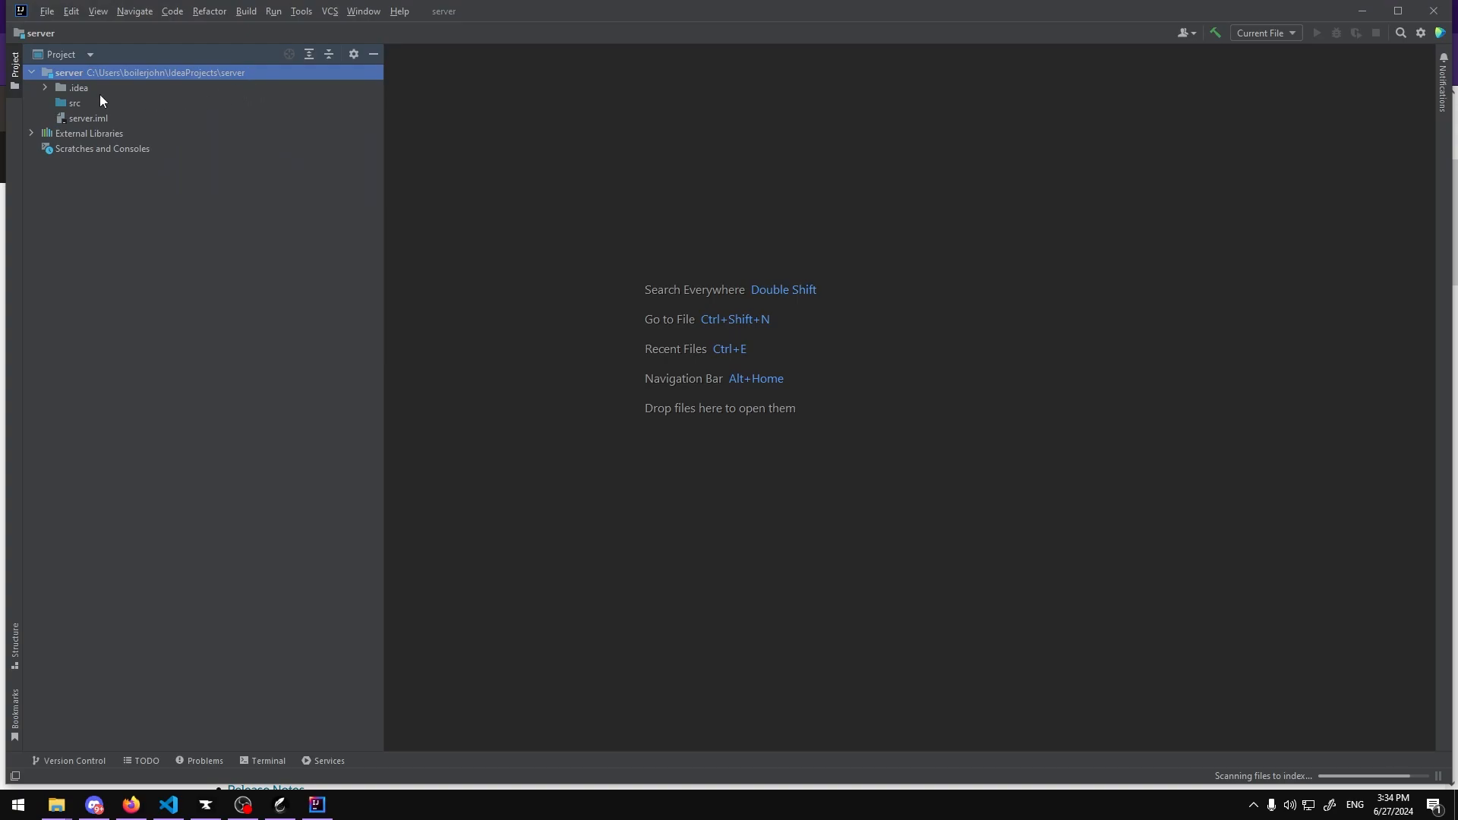
# Step: Create a new Java class named server inside the src folder
pyautogui.click(70, 104)
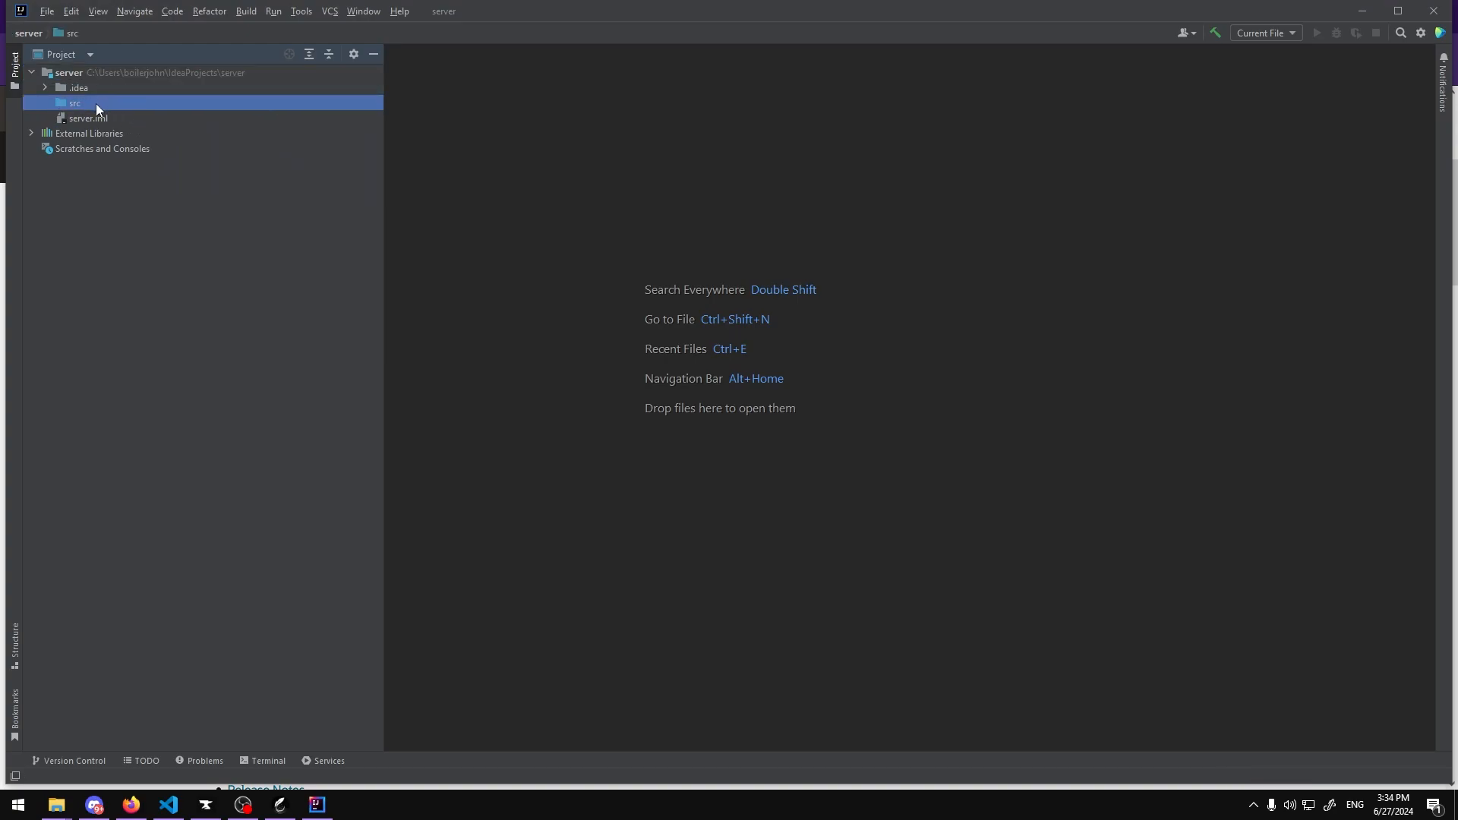
pyautogui.rightClick(96, 103)
pyautogui.moveTo(128, 109)
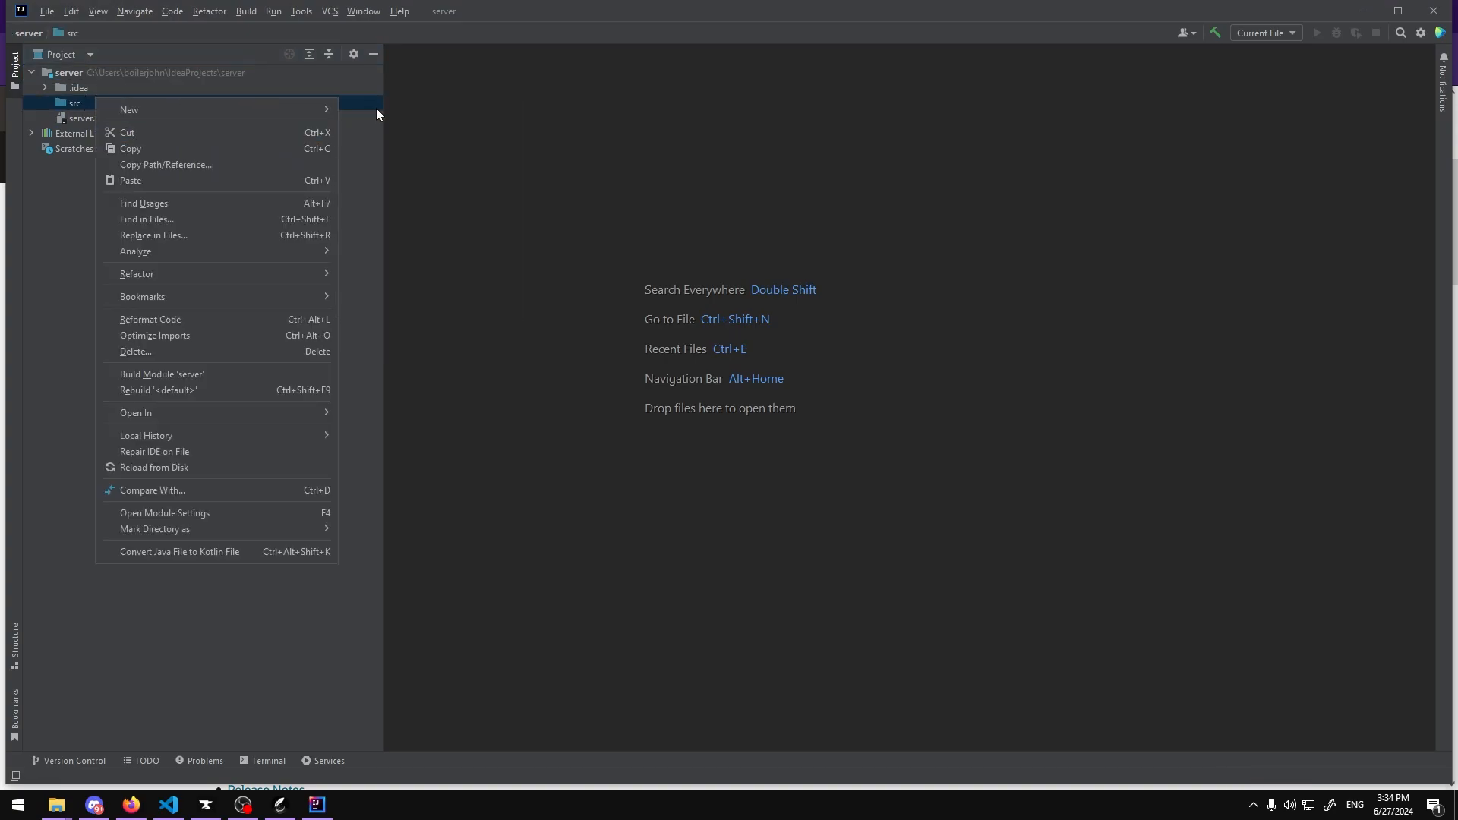
pyautogui.click(384, 110)
pyautogui.write('server')
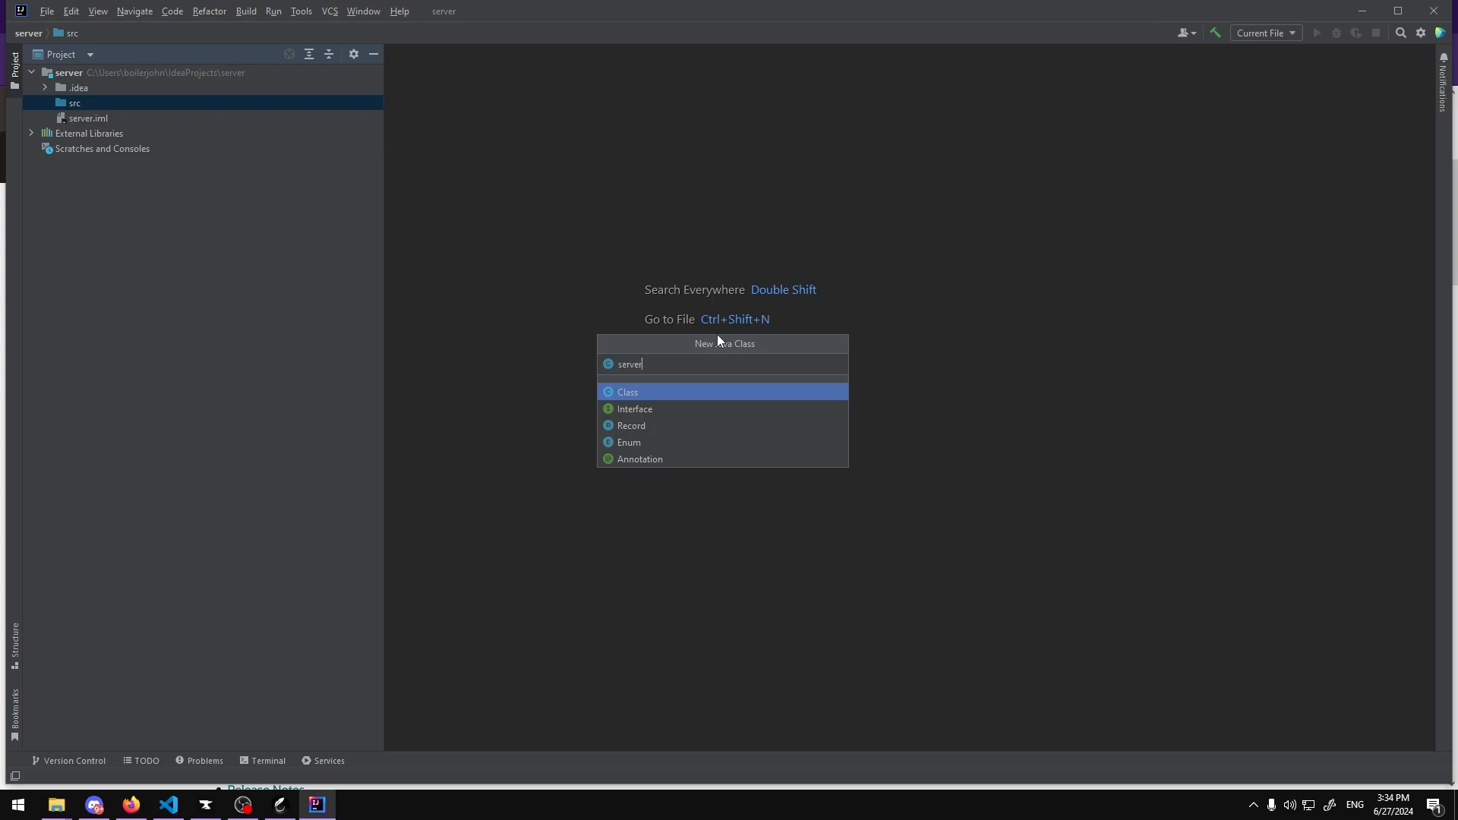
pyautogui.press('Return')
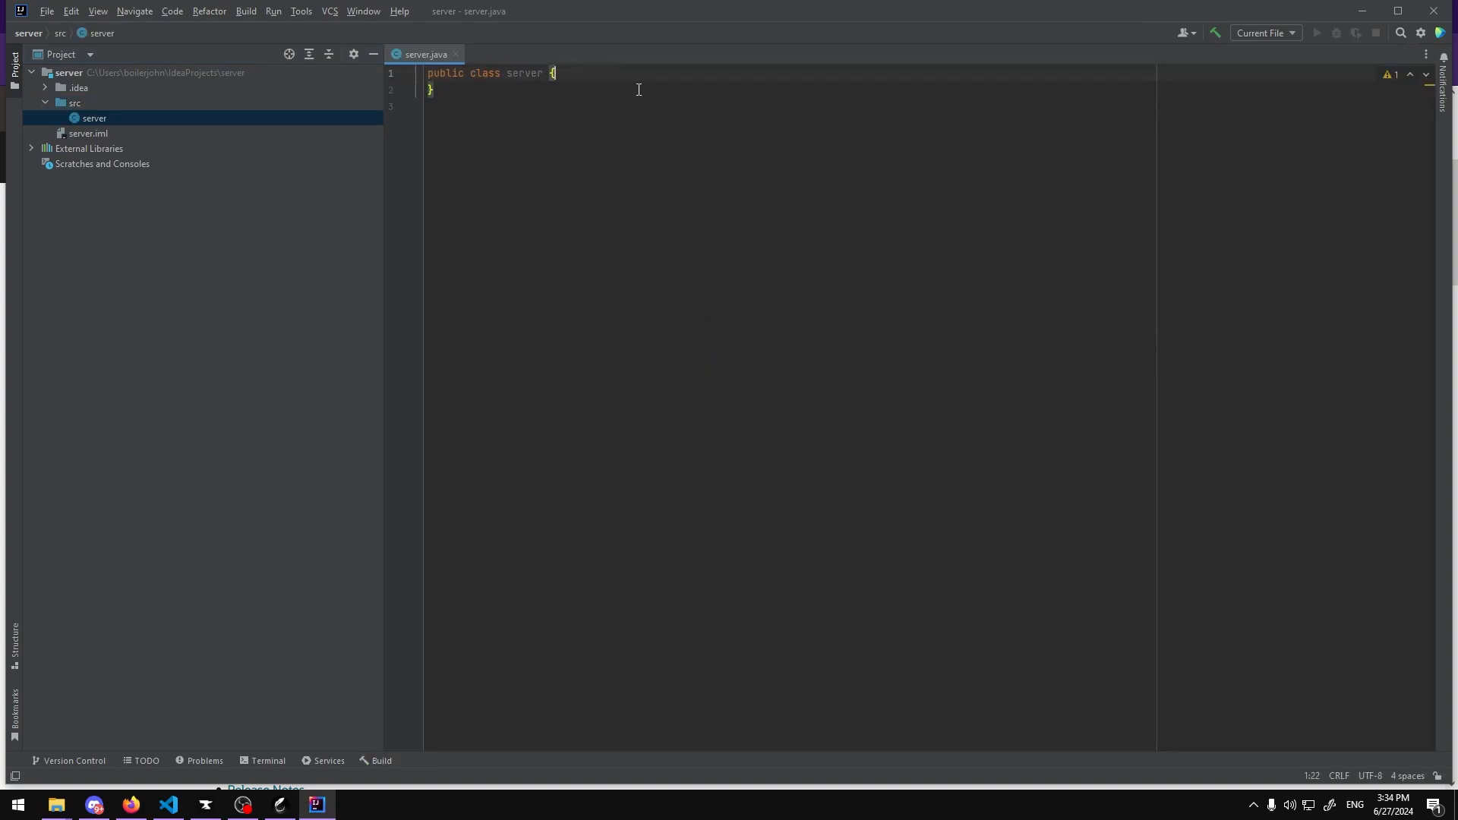
# Step: Copy the code from the server text file on the desktop and paste it over the contents of server.java
pyautogui.press('Return')
pyautogui.press('super+d')
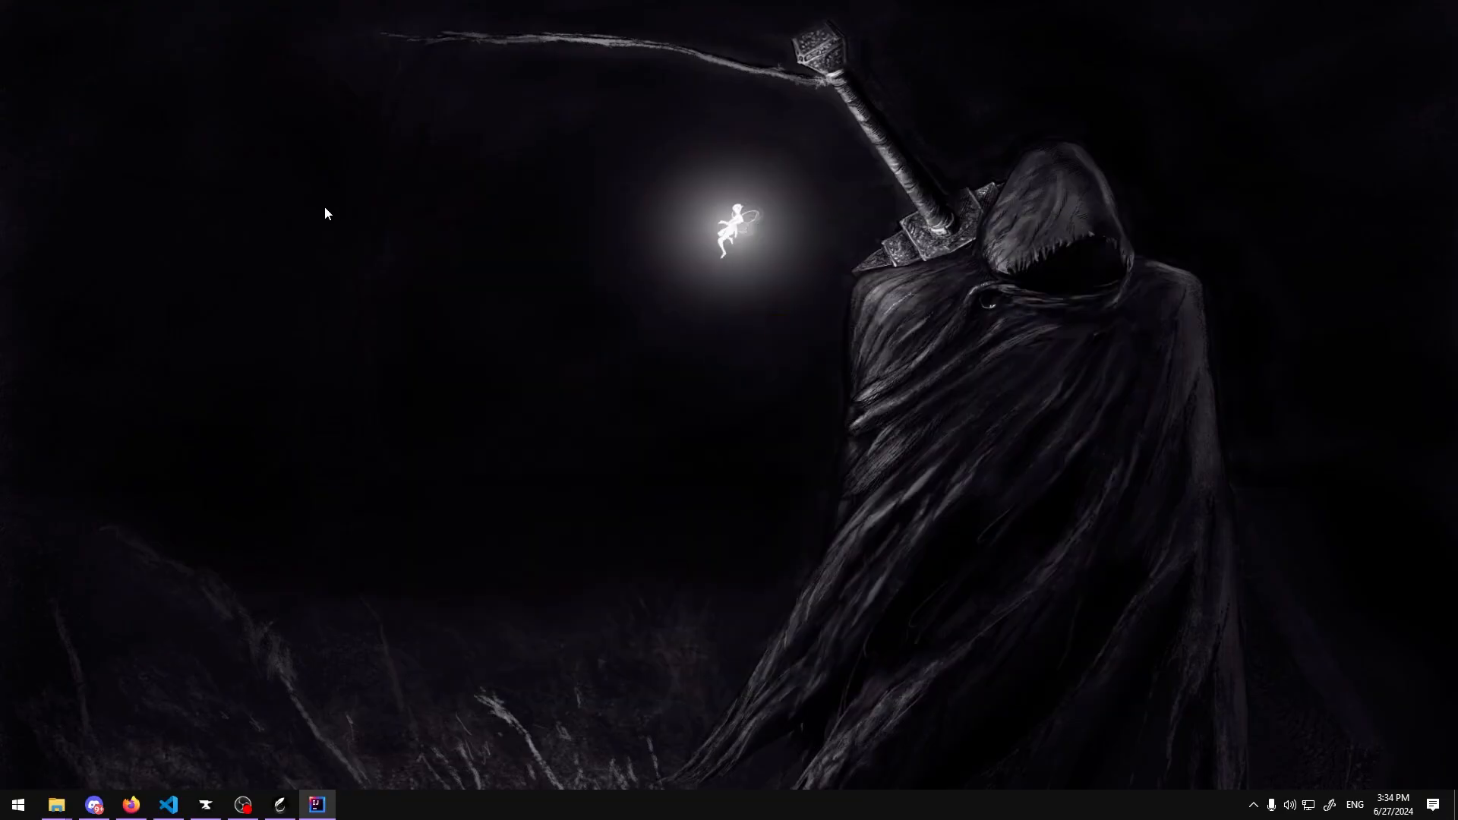
pyautogui.doubleClick(720, 338)
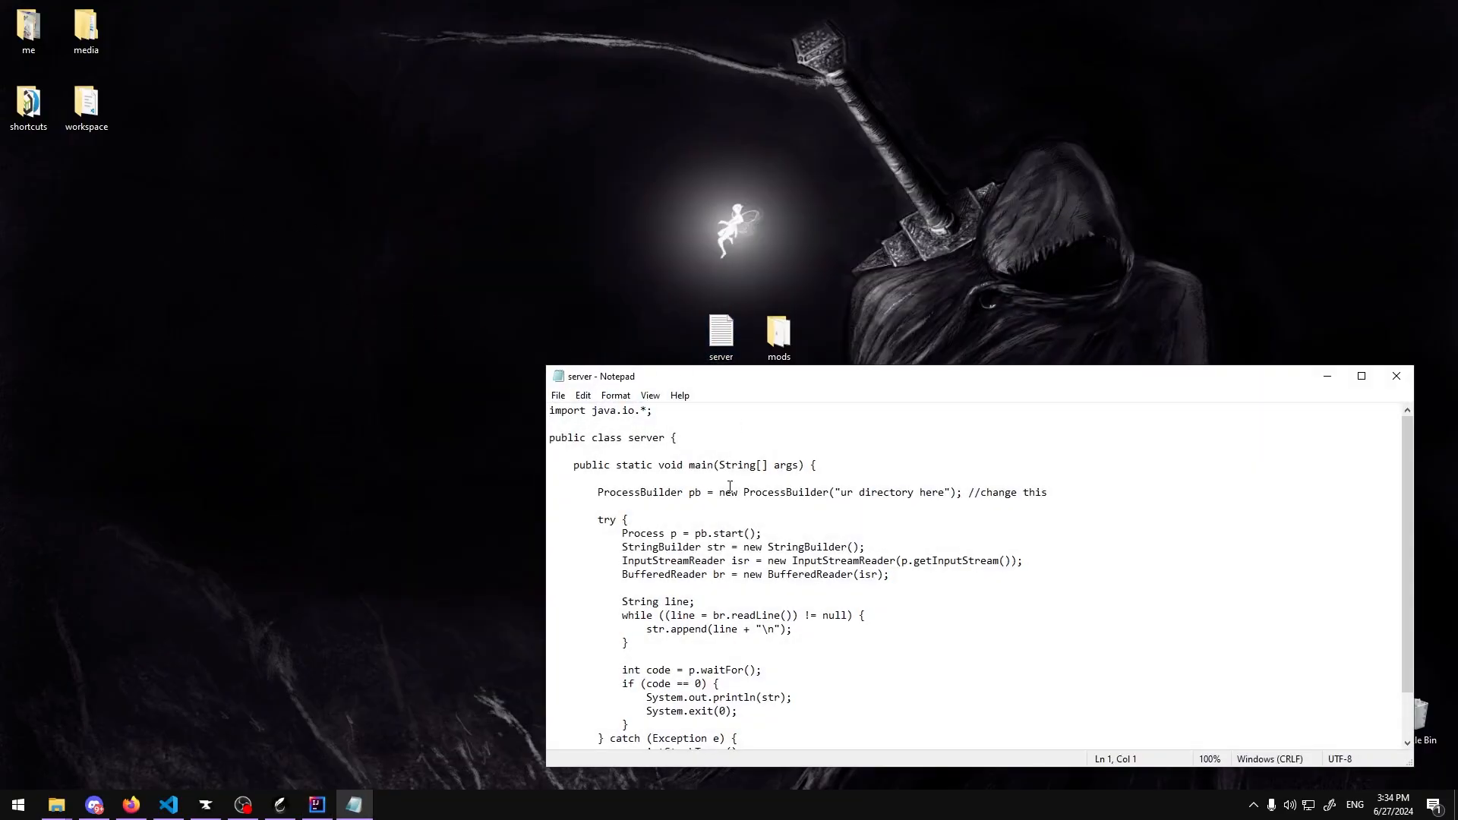
pyautogui.hotkey('ctrl', 'a')
pyautogui.hotkey('ctrl', 'c')
pyautogui.press('super+d')
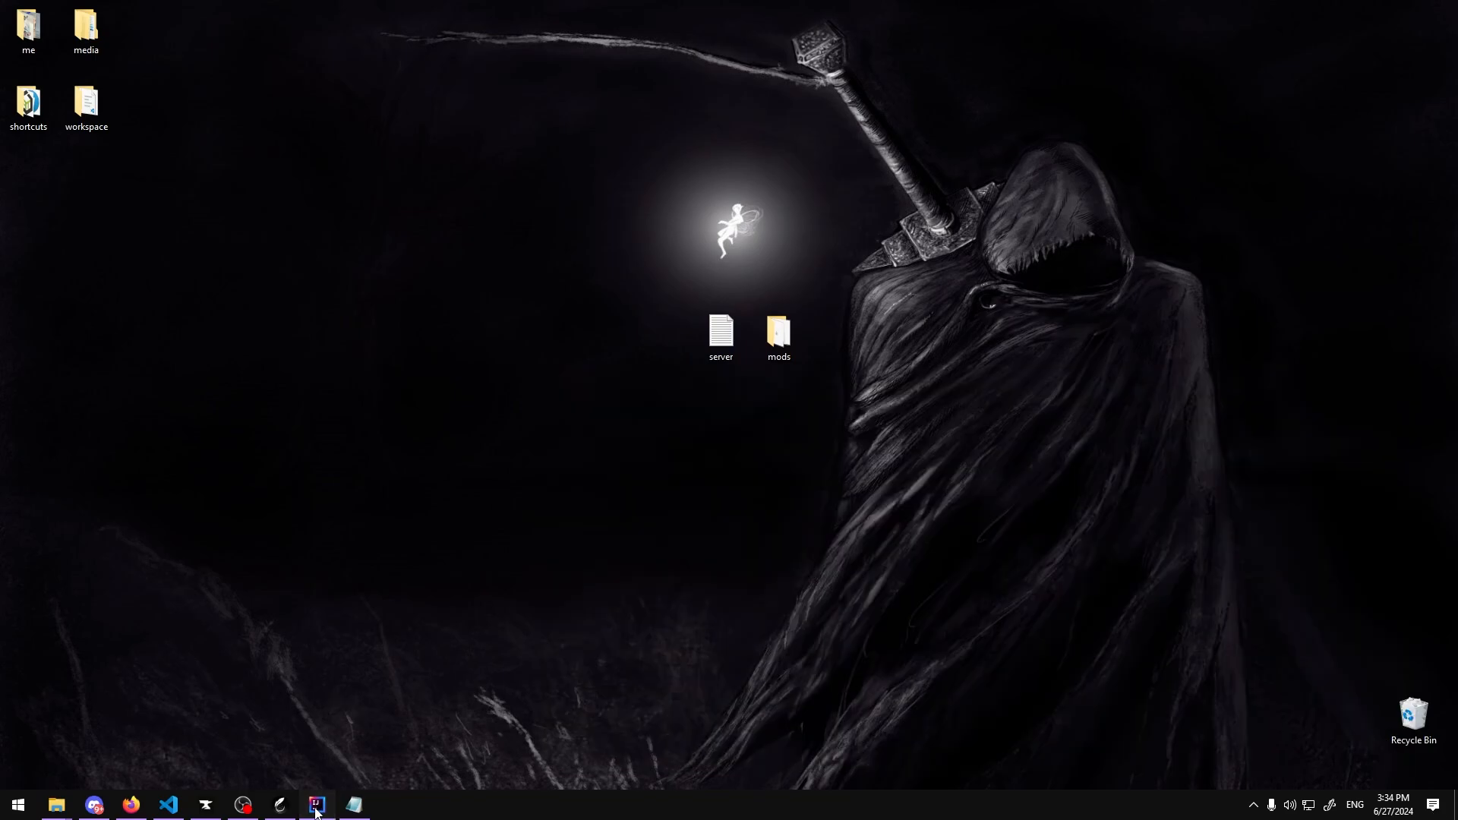
pyautogui.click(316, 806)
pyautogui.hotkey('ctrl', 'a')
pyautogui.hotkey('ctrl', 'v')
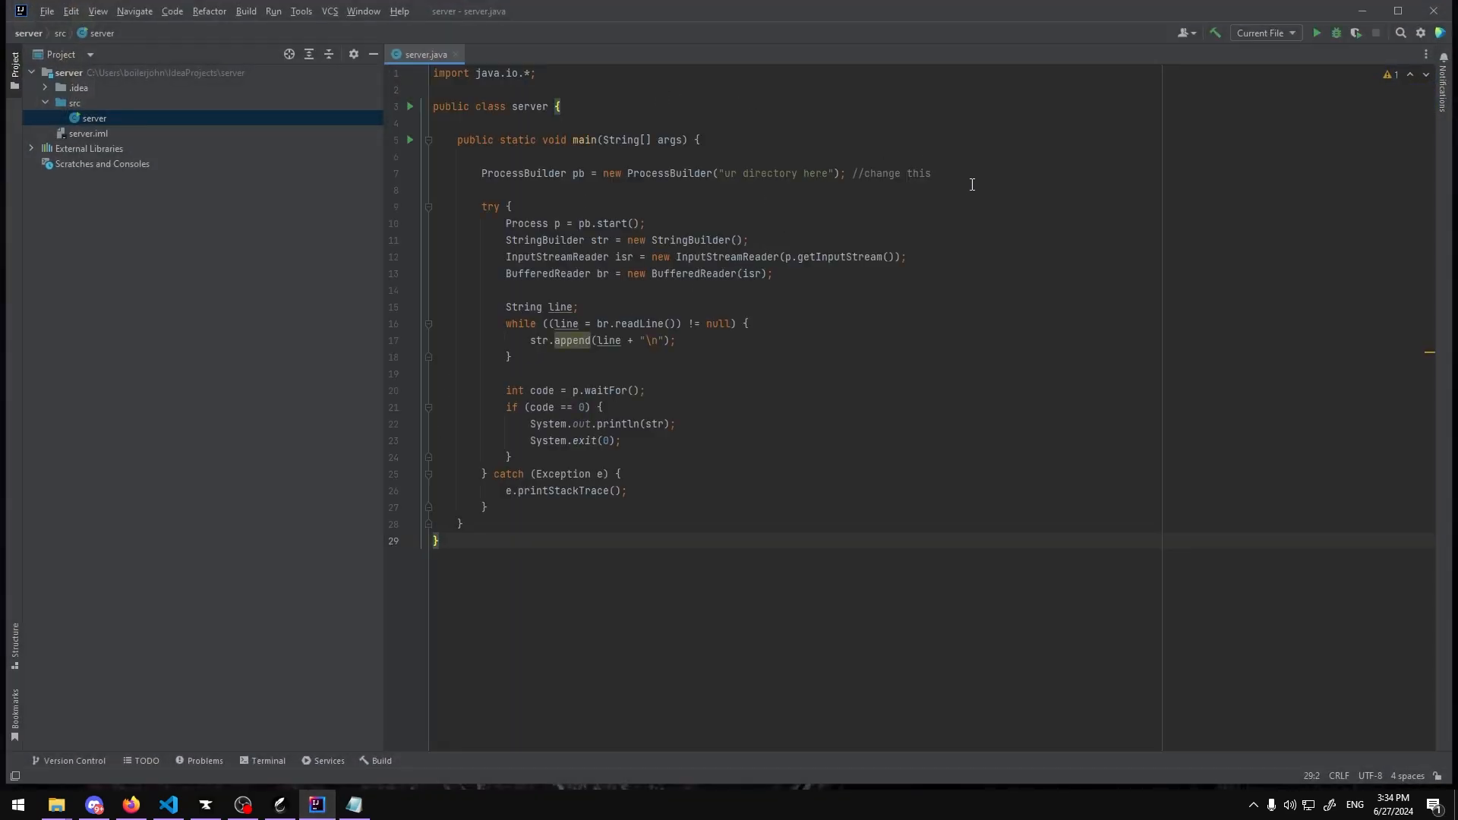
# Step: Select the "ur directory here" placeholder in the ProcessBuilder line
pyautogui.moveTo(951, 173); pyautogui.dragTo(657, 173)
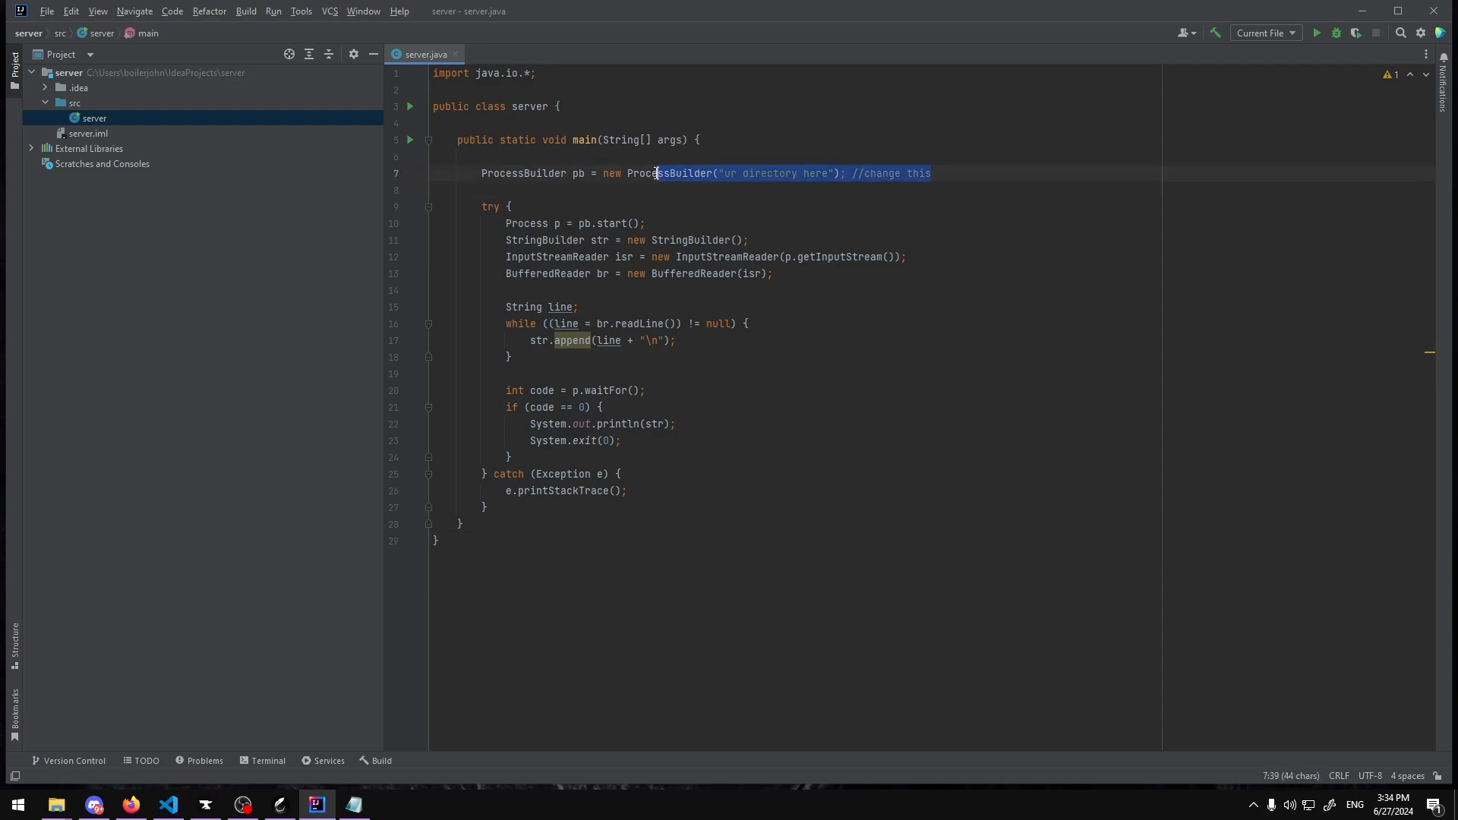
pyautogui.moveTo(931, 173); pyautogui.dragTo(725, 173)
pyautogui.click(804, 173)
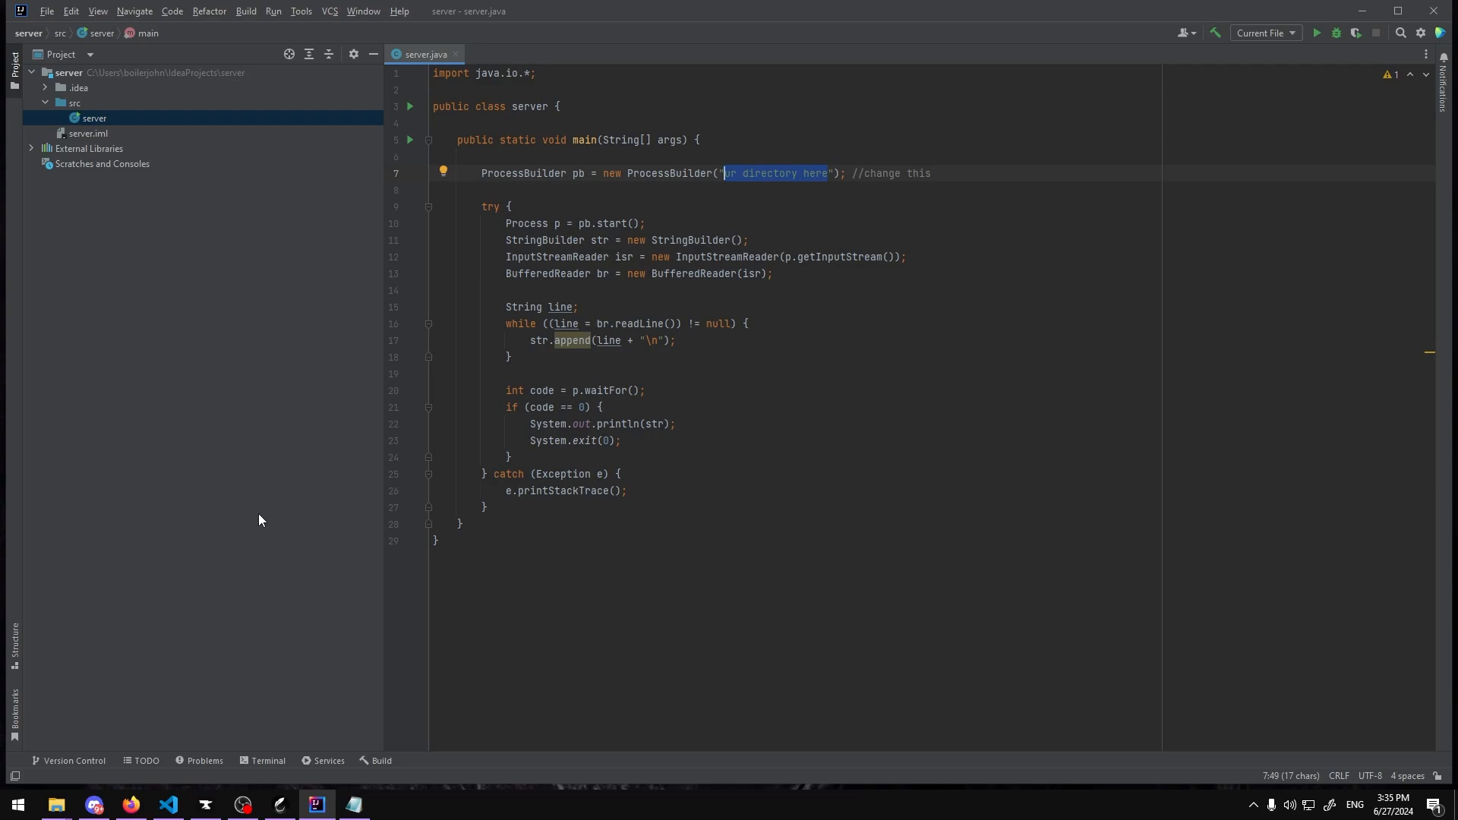
# Step: Examine the server folder's run.bat location in Explorer and the Feather server's folder options
pyautogui.moveTo(57, 804)
pyautogui.click(300, 729)
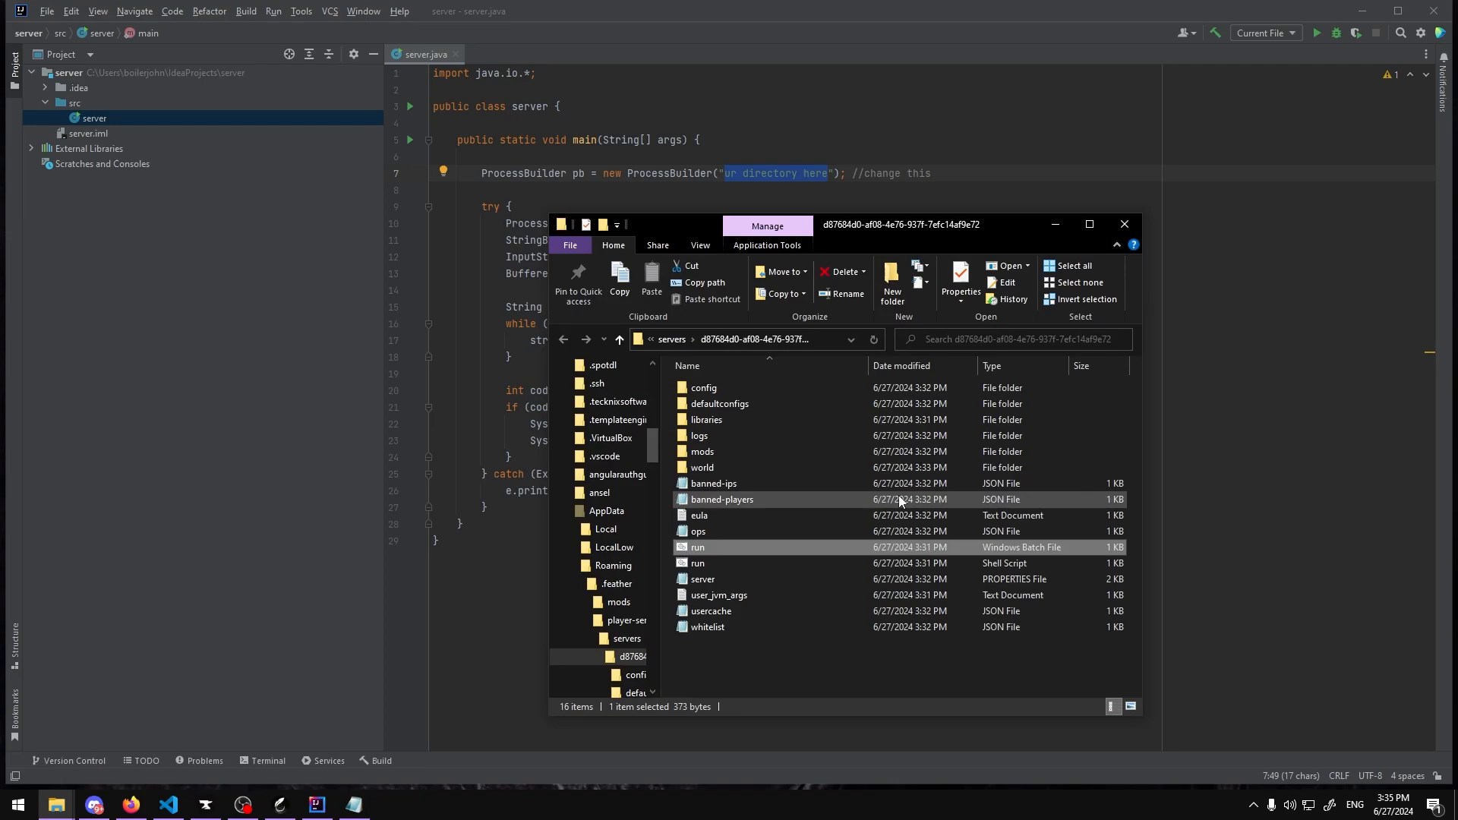
pyautogui.rightClick(752, 545)
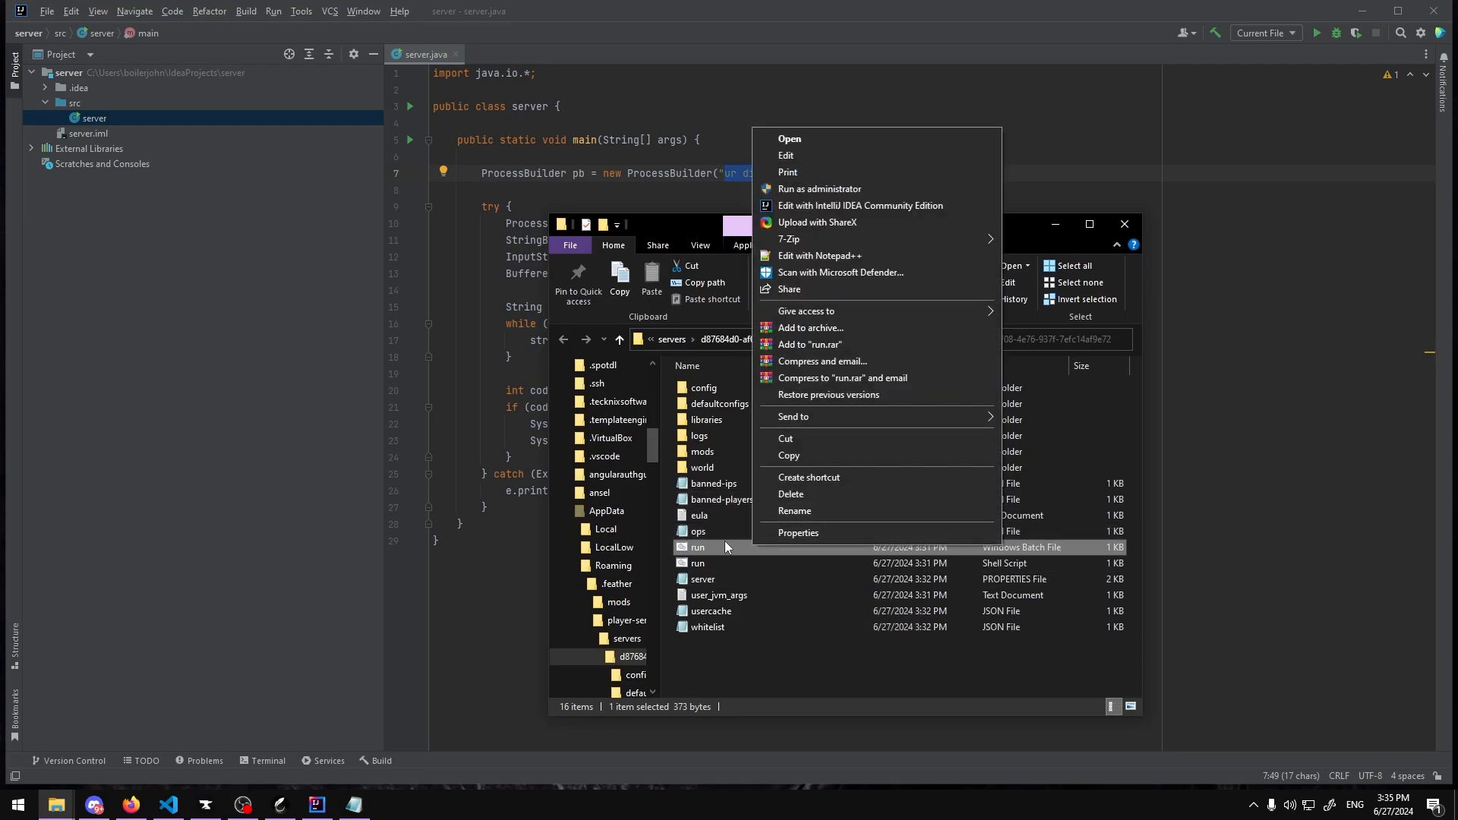
pyautogui.click(792, 533)
pyautogui.click(1023, 404)
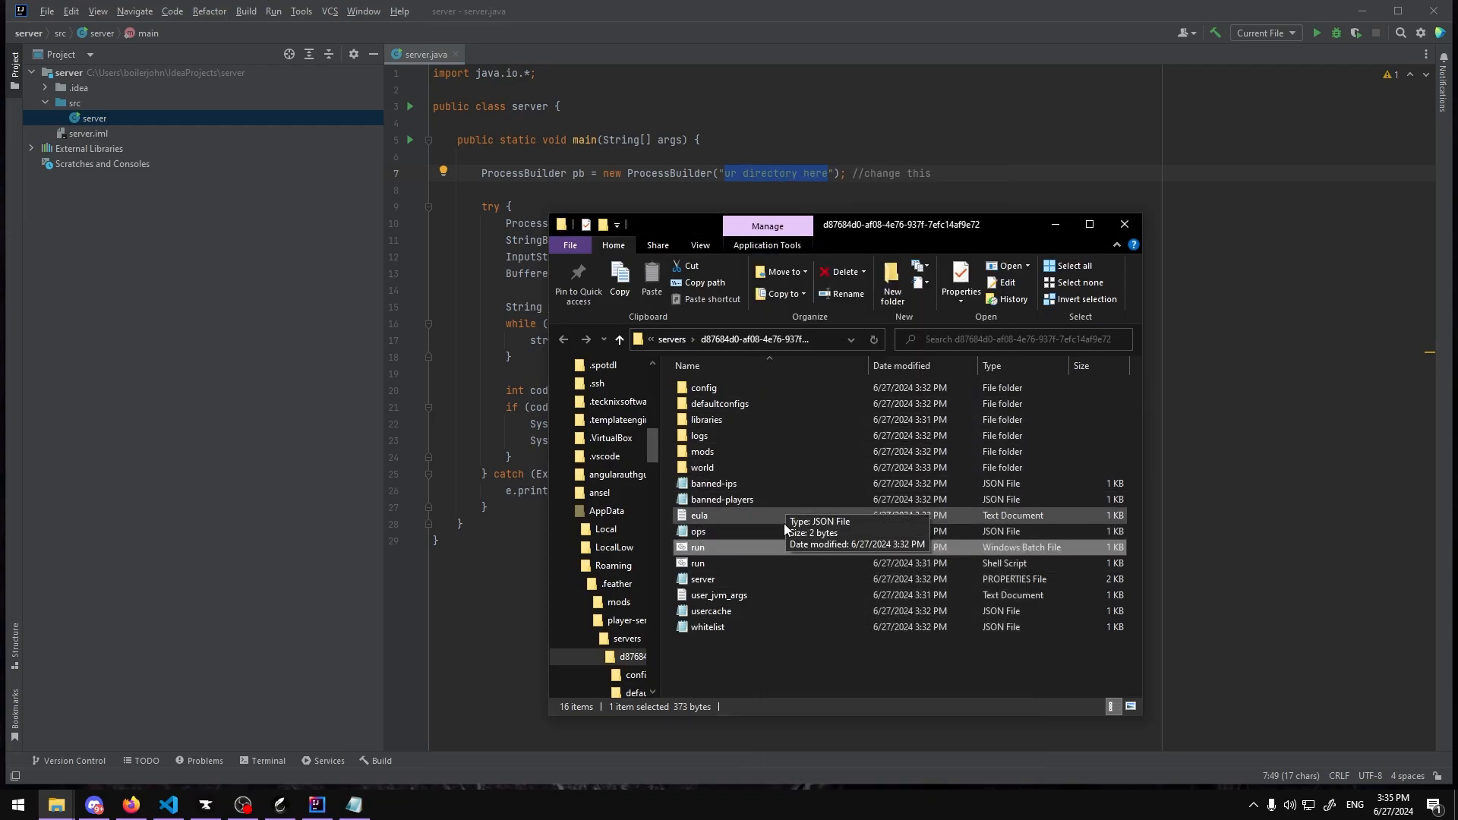
pyautogui.click(818, 341)
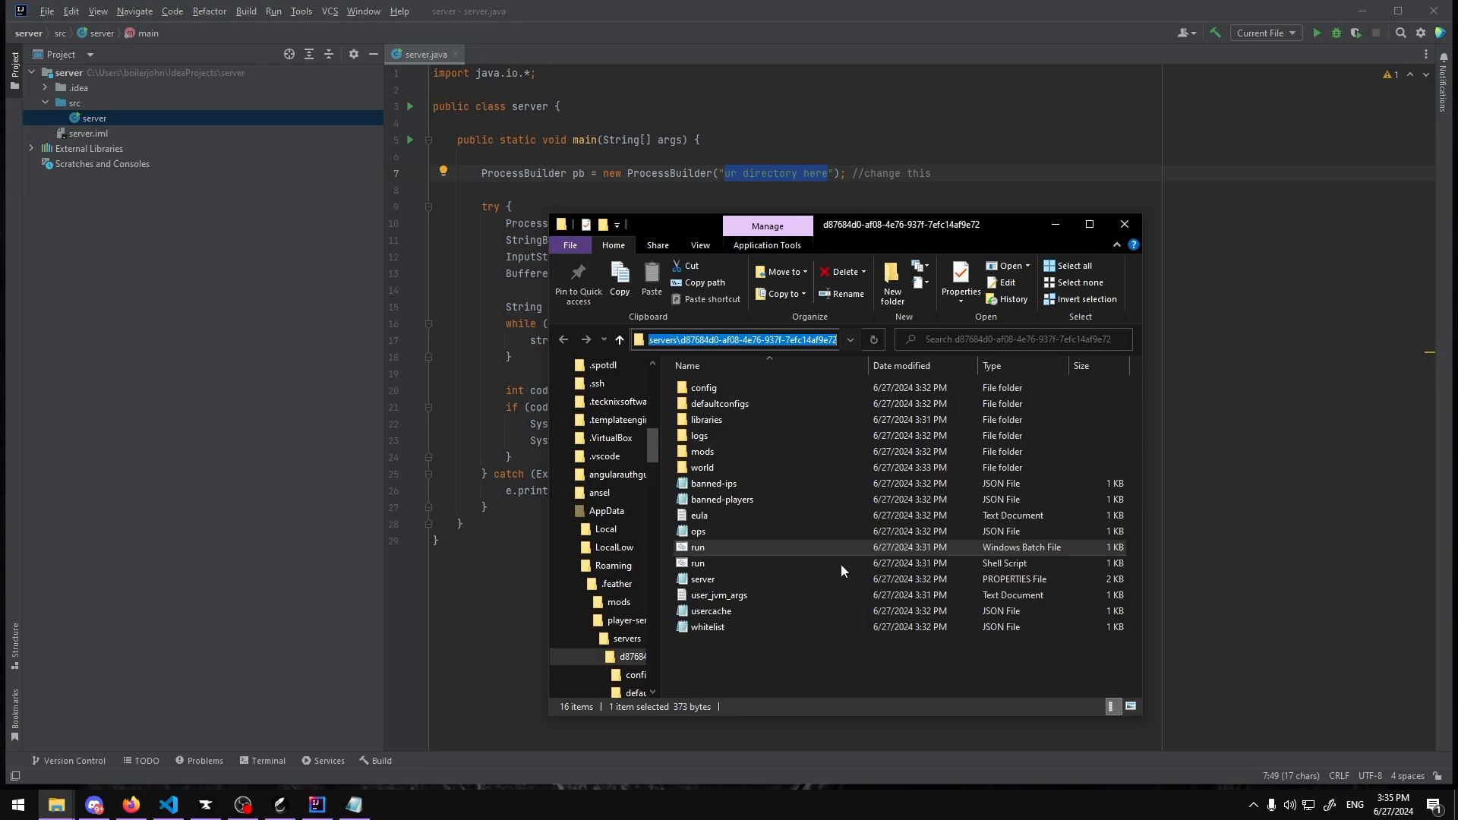
pyautogui.click(850, 662)
pyautogui.click(281, 804)
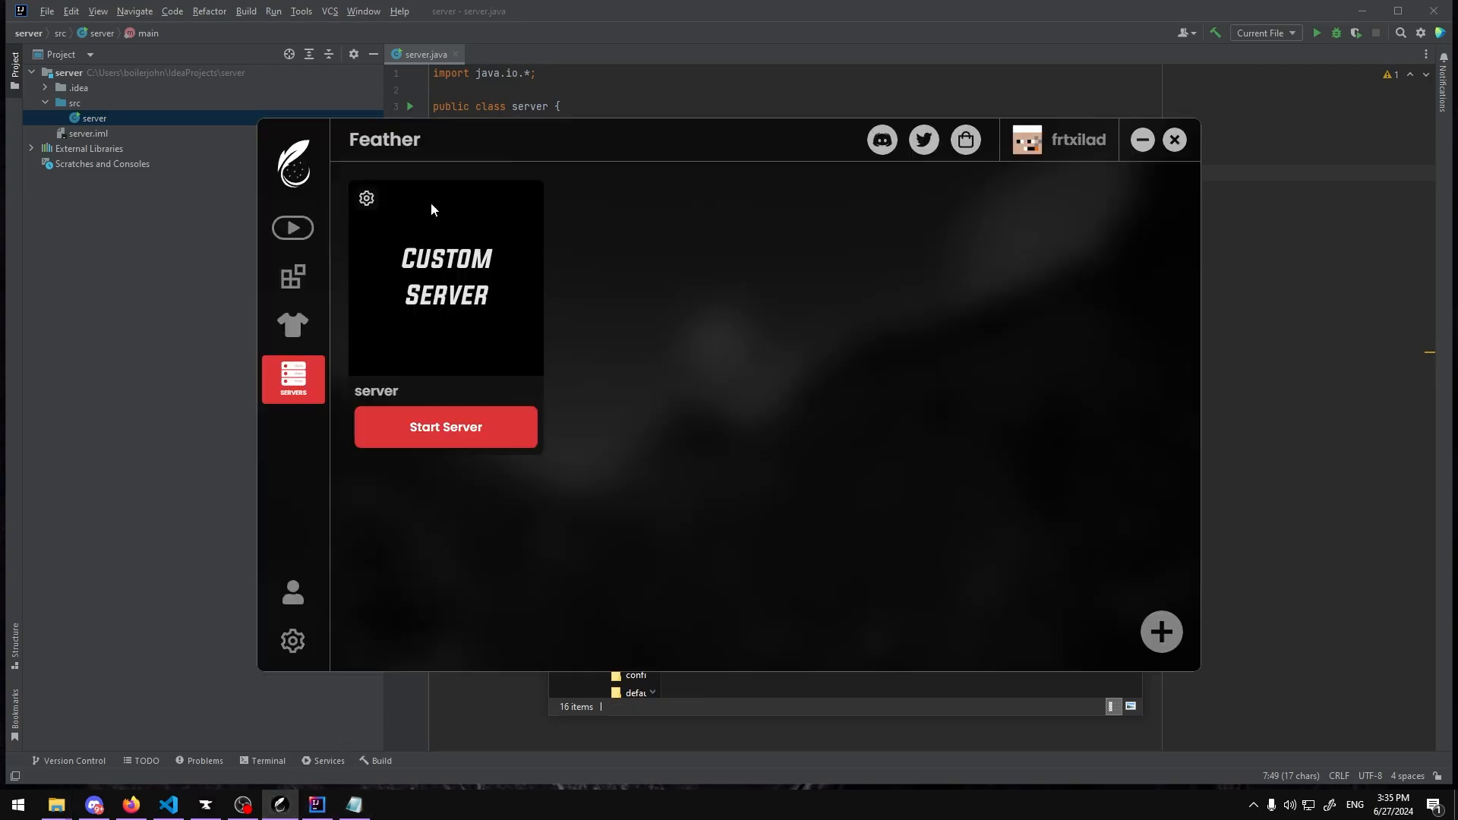
pyautogui.click(367, 198)
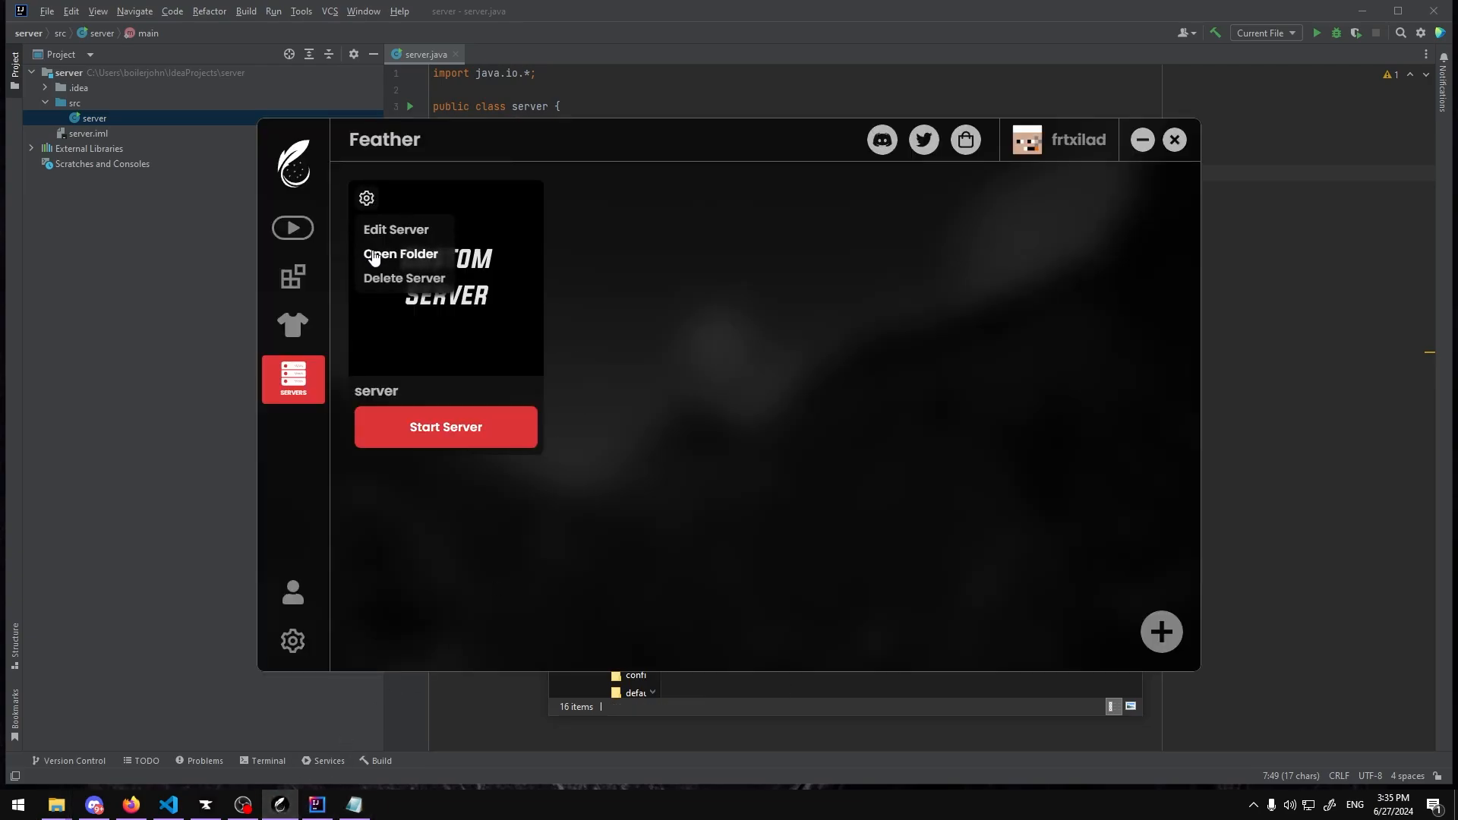
pyautogui.click(1249, 408)
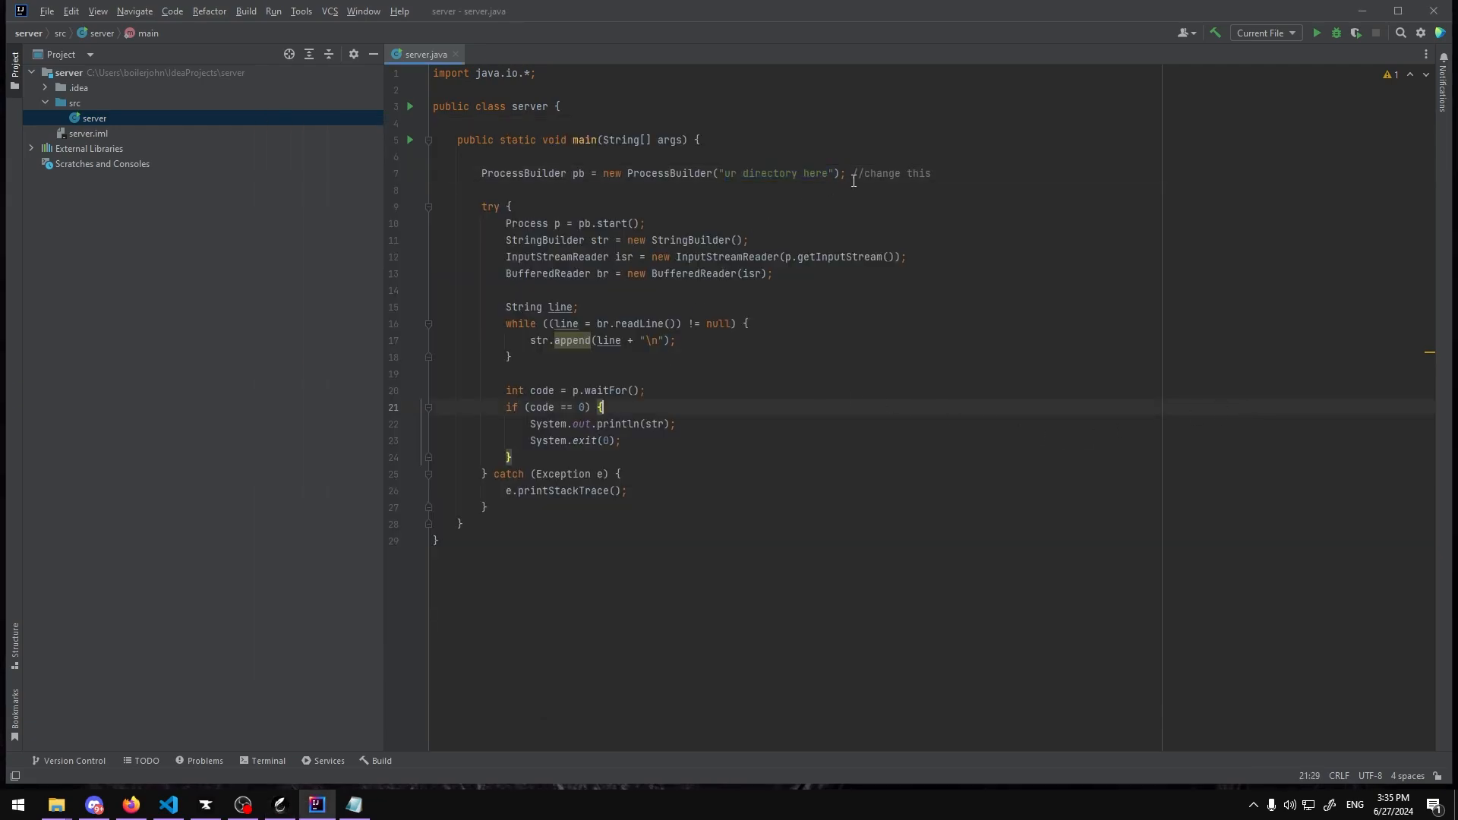
# Step: Replace the "ur directory here" placeholder with the full path to the server's run.bat
pyautogui.moveTo(832, 178); pyautogui.dragTo(725, 180)
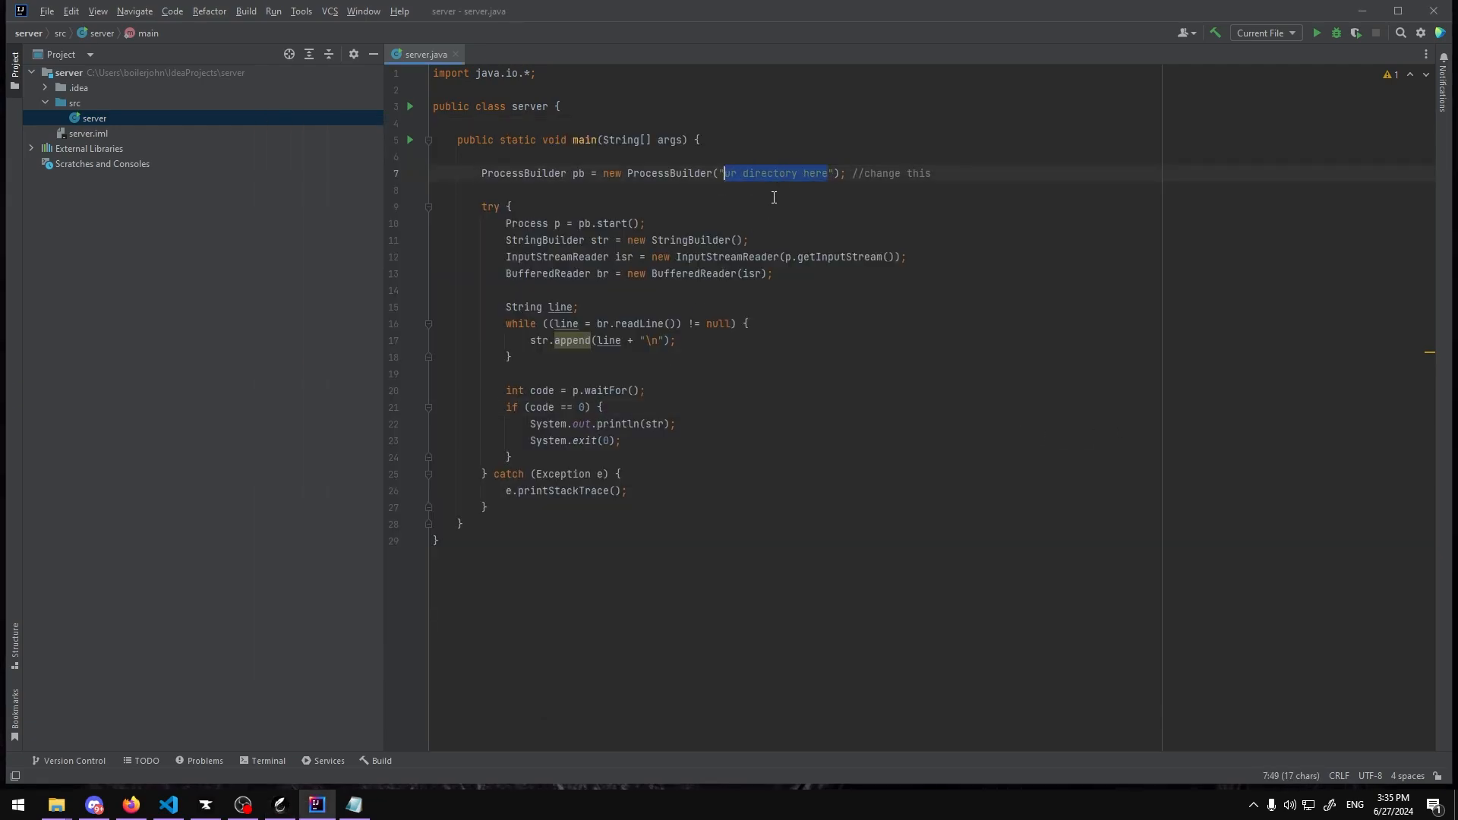
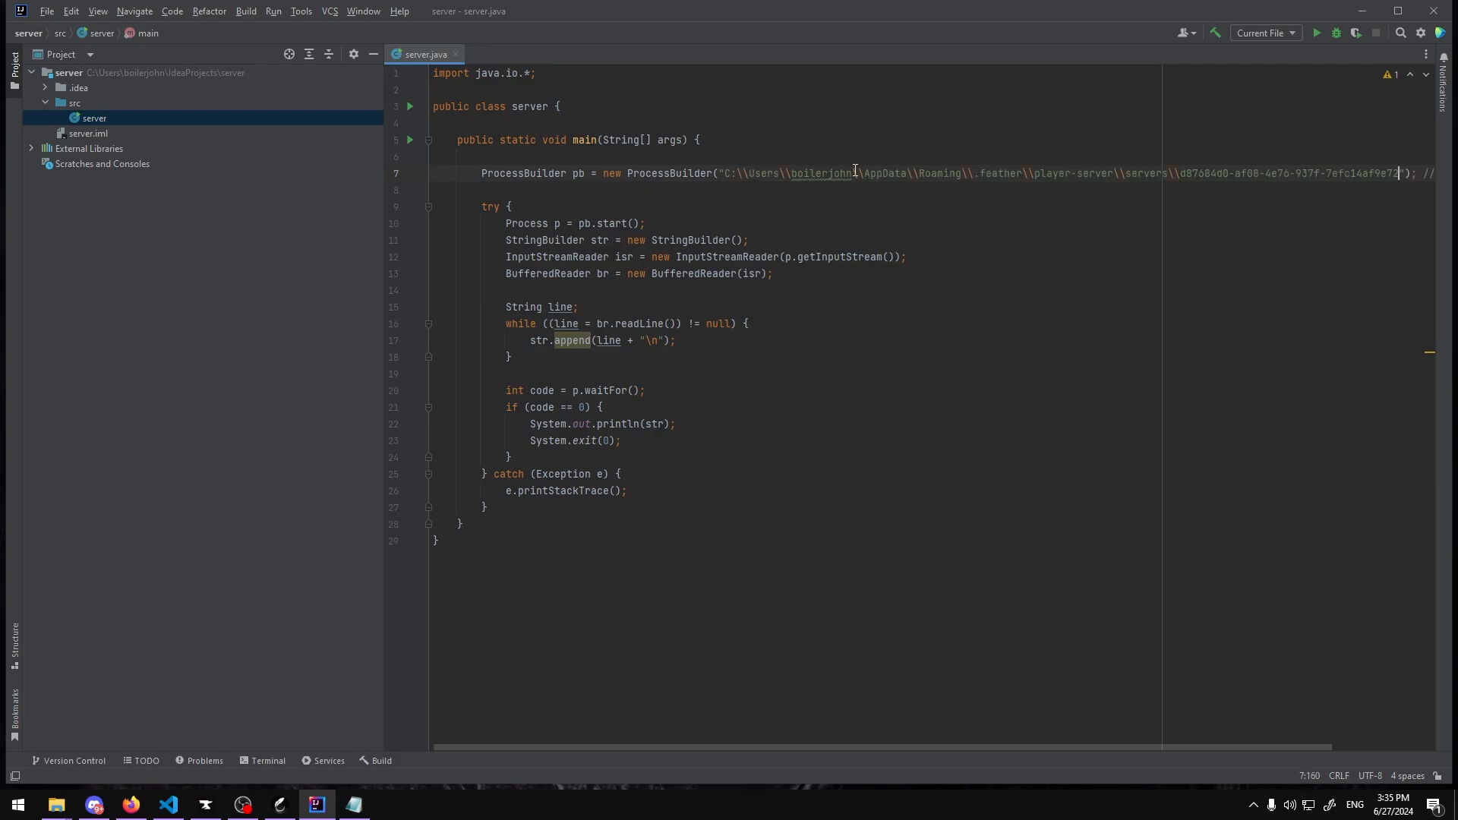
# Step: Complete the ProcessBuilder path by appending "\\run.bat" after the server folder
pyautogui.hscroll(2, 731, 743)
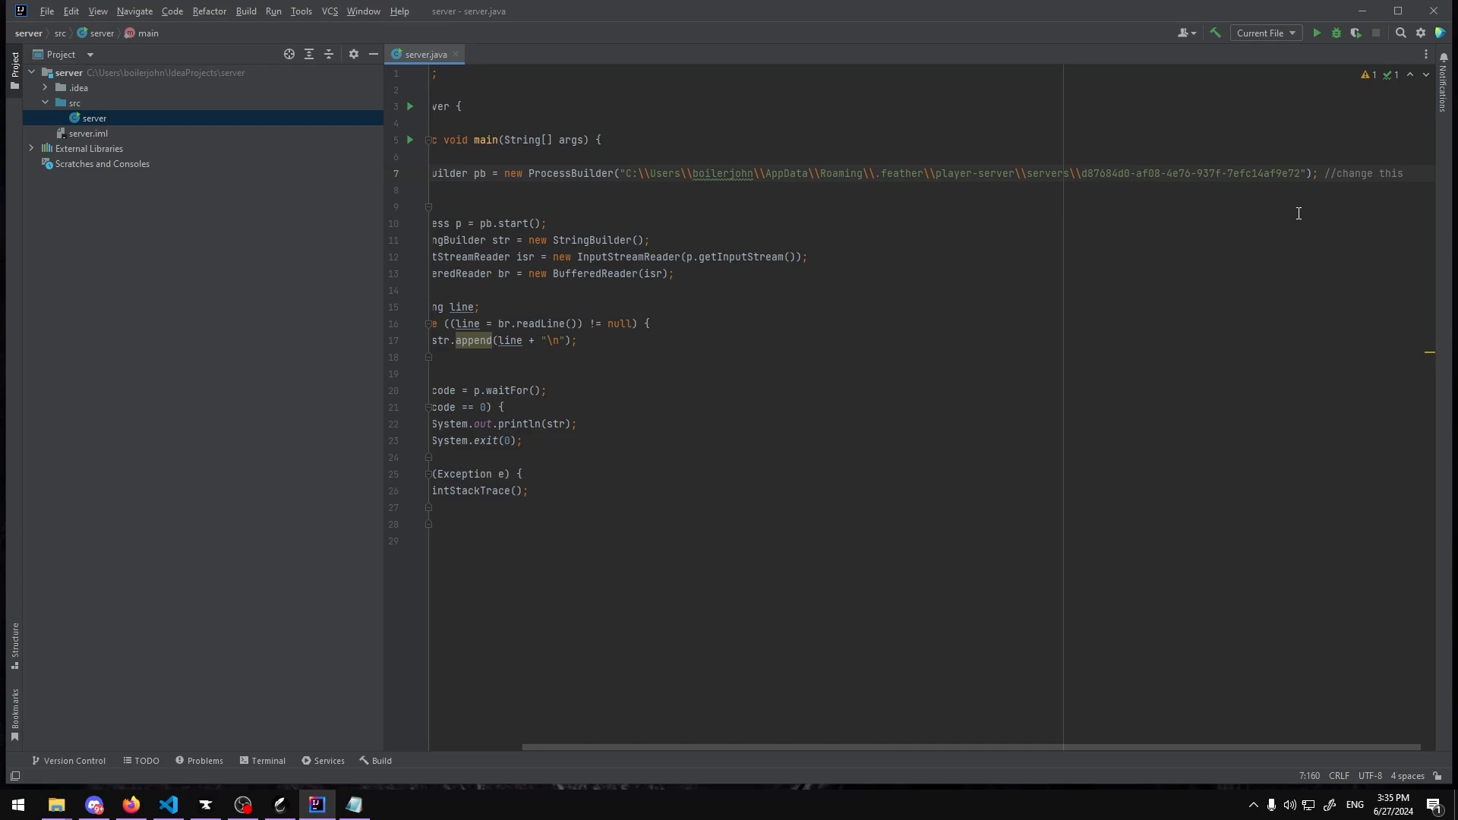
pyautogui.write('\\\\')
pyautogui.hotkey('alt', 'Tab')
pyautogui.hotkey('alt', 'Tab')
pyautogui.write('run.bat')
pyautogui.press('BackSpace')
pyautogui.press('BackSpace')
pyautogui.press('BackSpace')
pyautogui.write('sh')
pyautogui.press('BackSpace')
pyautogui.press('BackSpace')
pyautogui.write('bat')
pyautogui.click(614, 717)
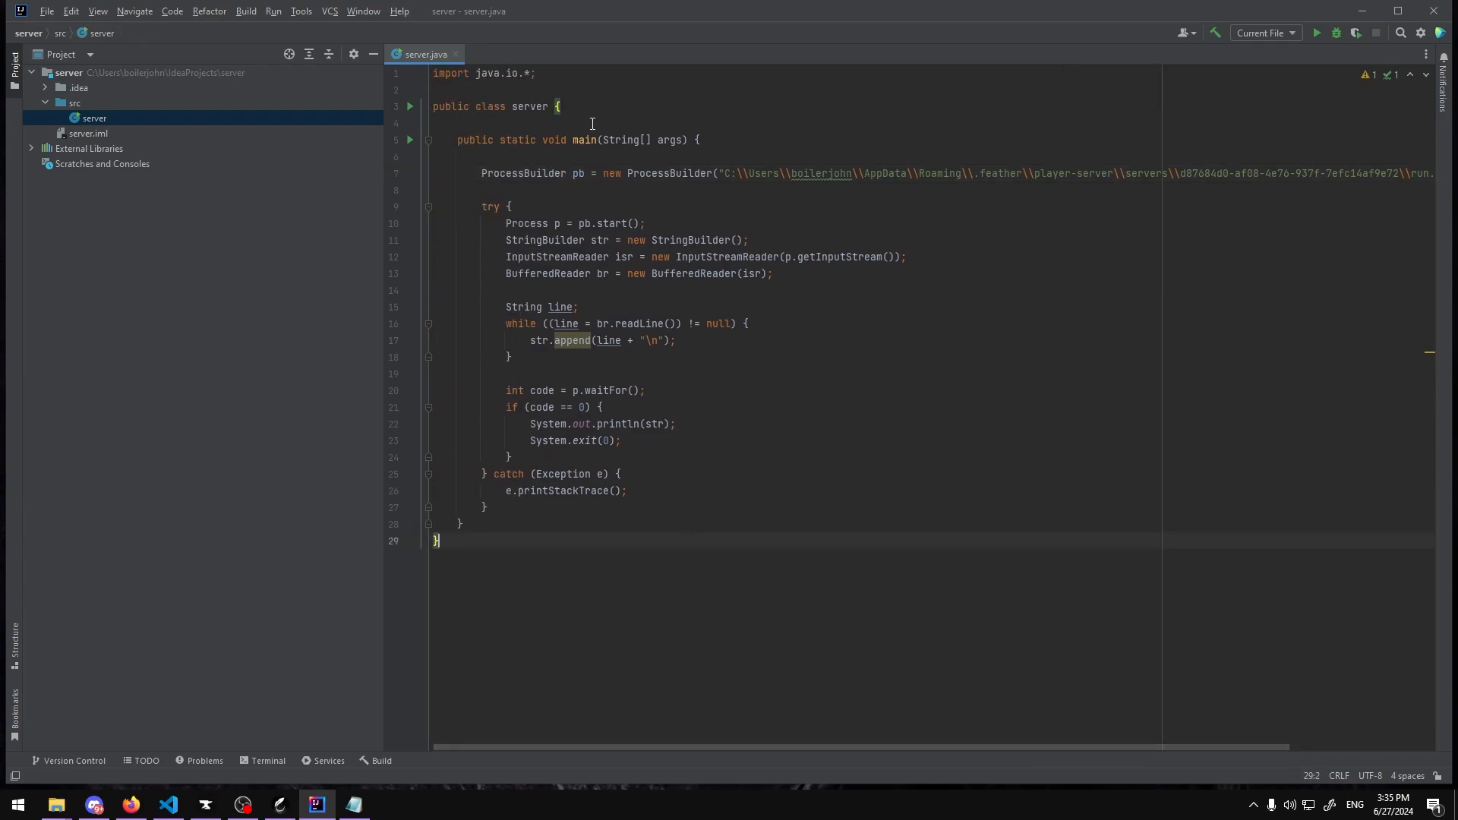
# Step: In Project Structure, add a JAR artifact from the server module with main class server, then apply and close
pyautogui.click(61, 9)
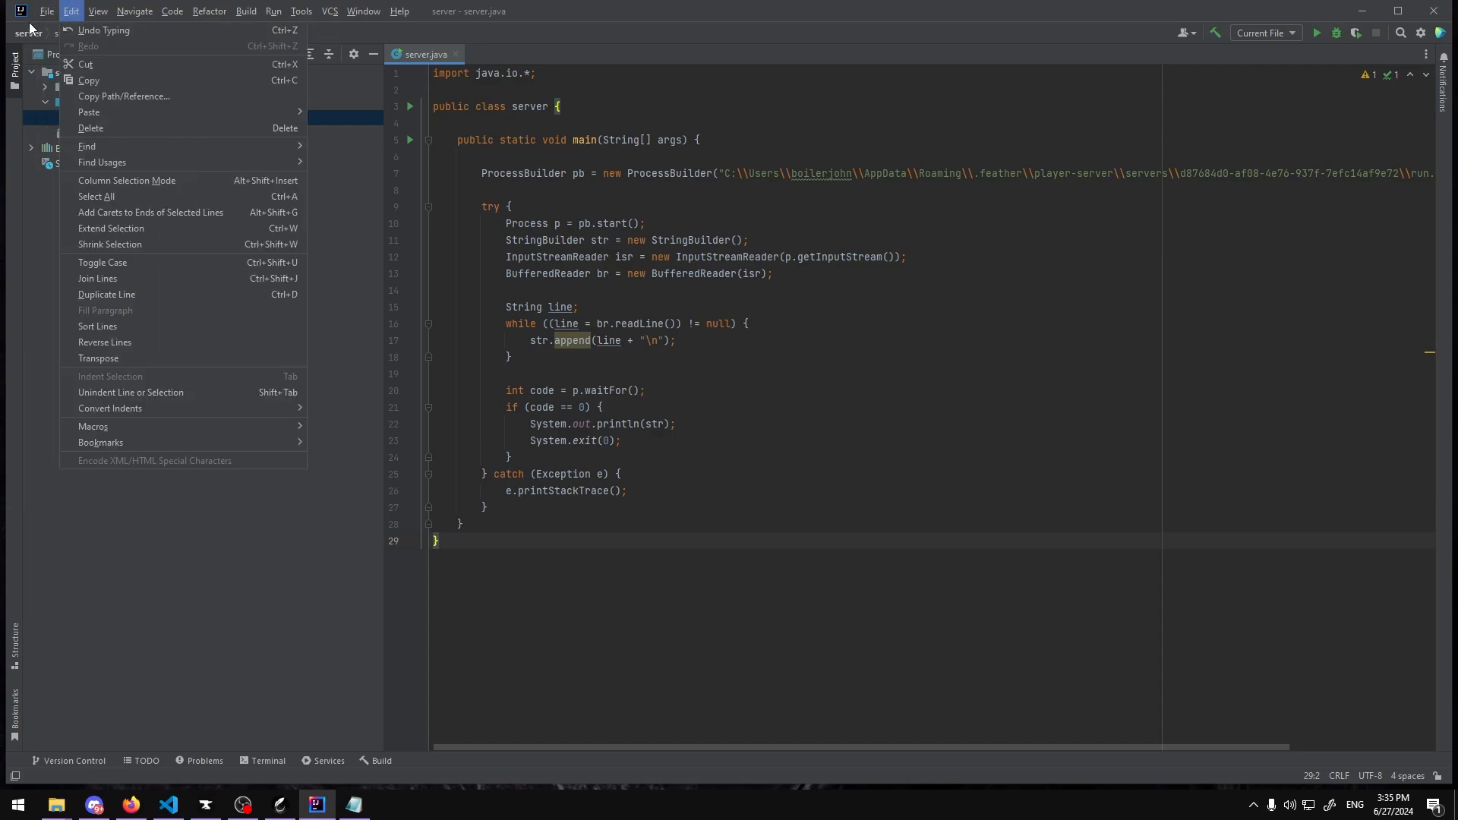
pyautogui.moveTo(43, 13)
pyautogui.click(79, 111)
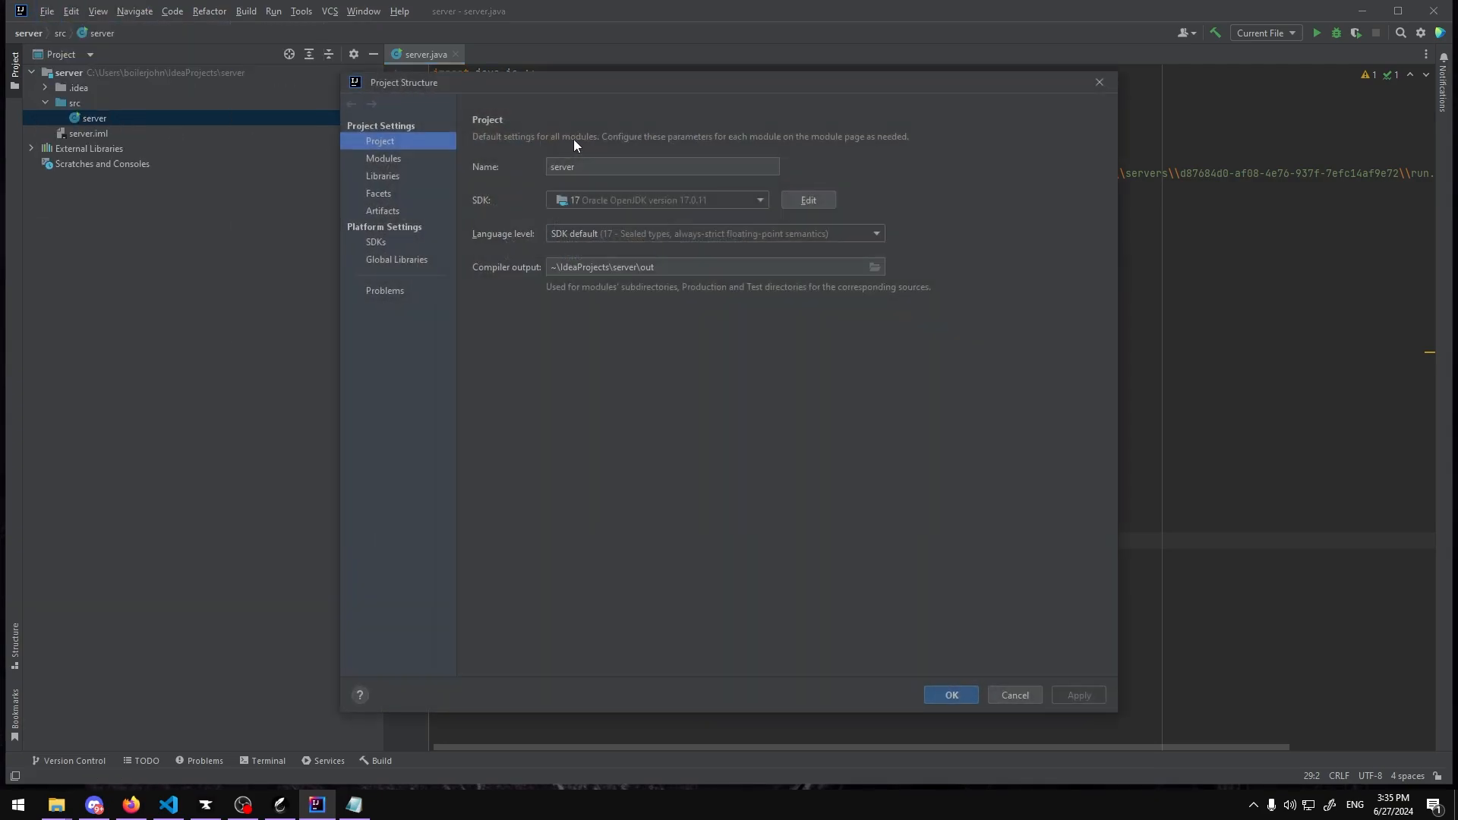
pyautogui.click(384, 212)
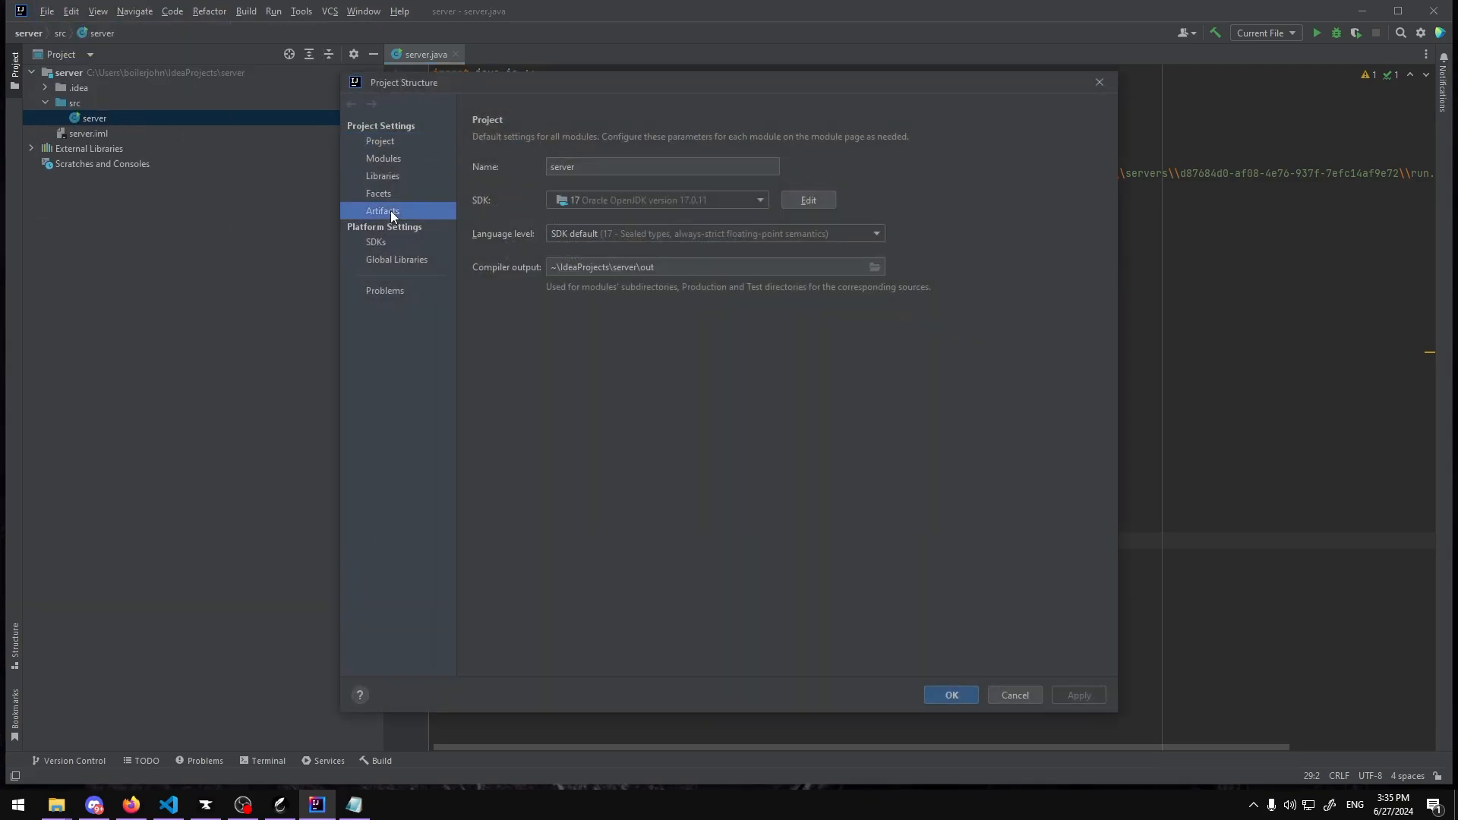
pyautogui.click(469, 105)
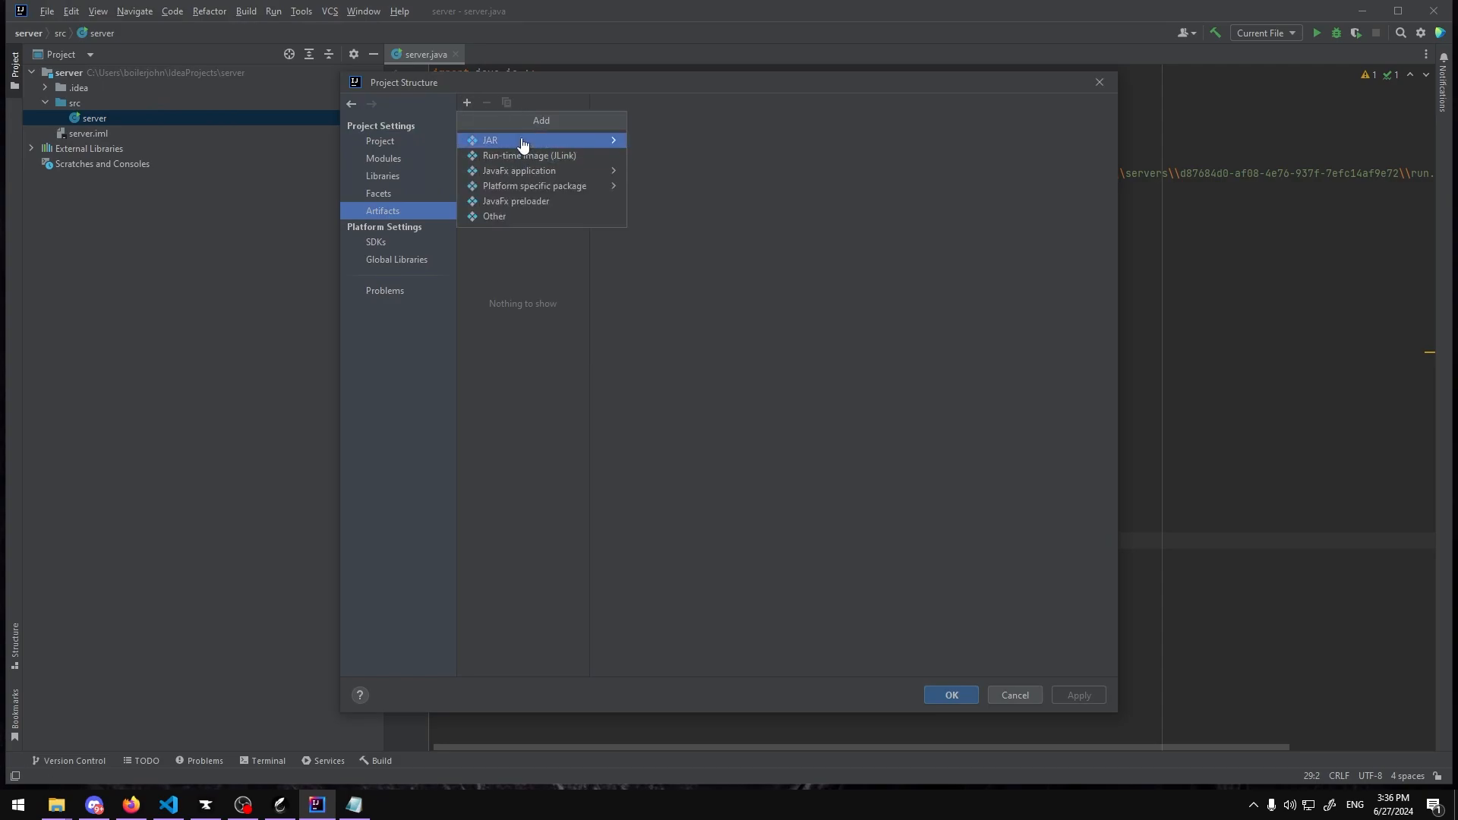
pyautogui.moveTo(472, 147)
pyautogui.moveTo(545, 144)
pyautogui.click(728, 162)
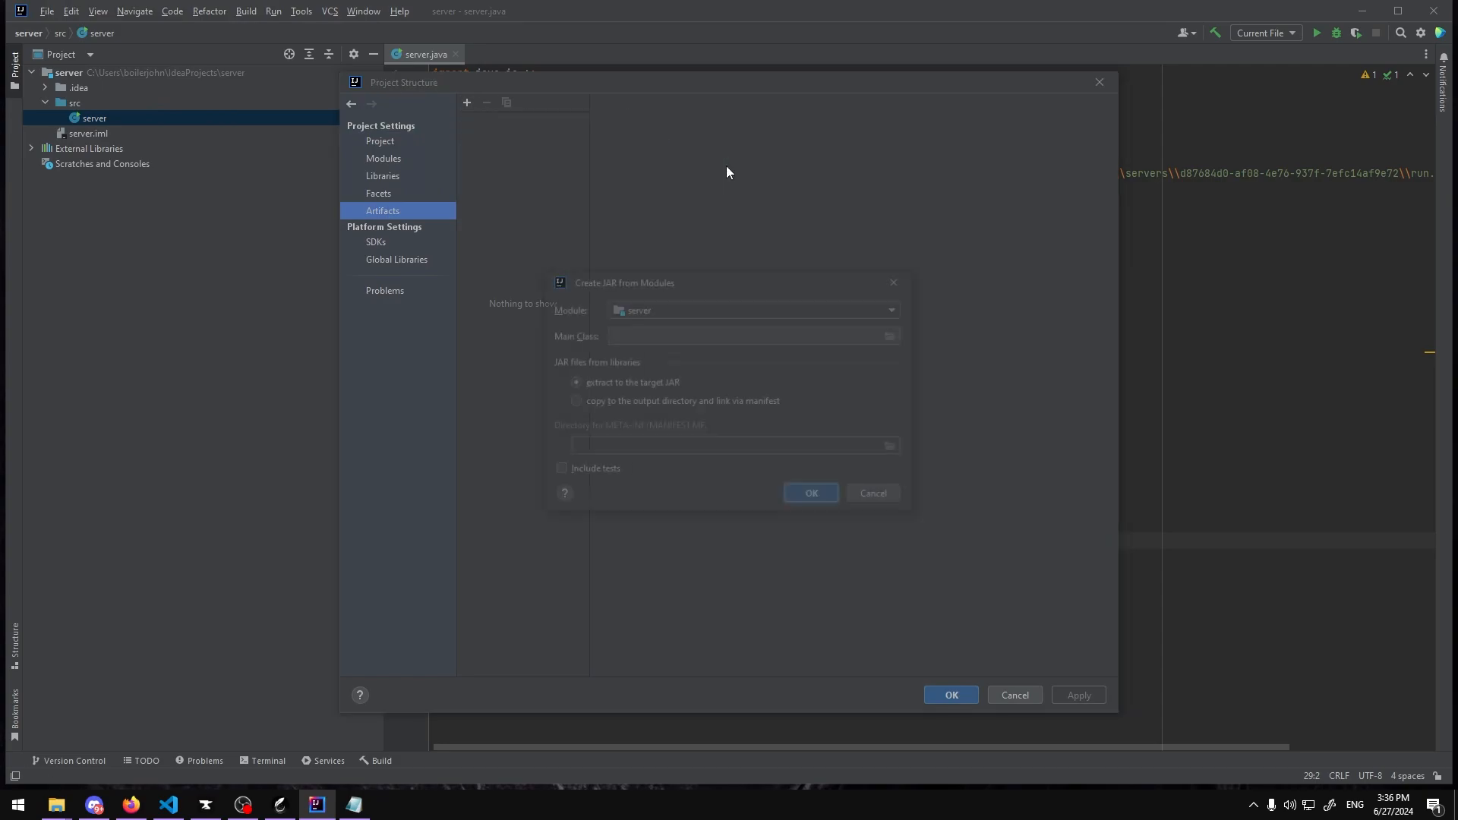
pyautogui.click(642, 333)
pyautogui.click(894, 336)
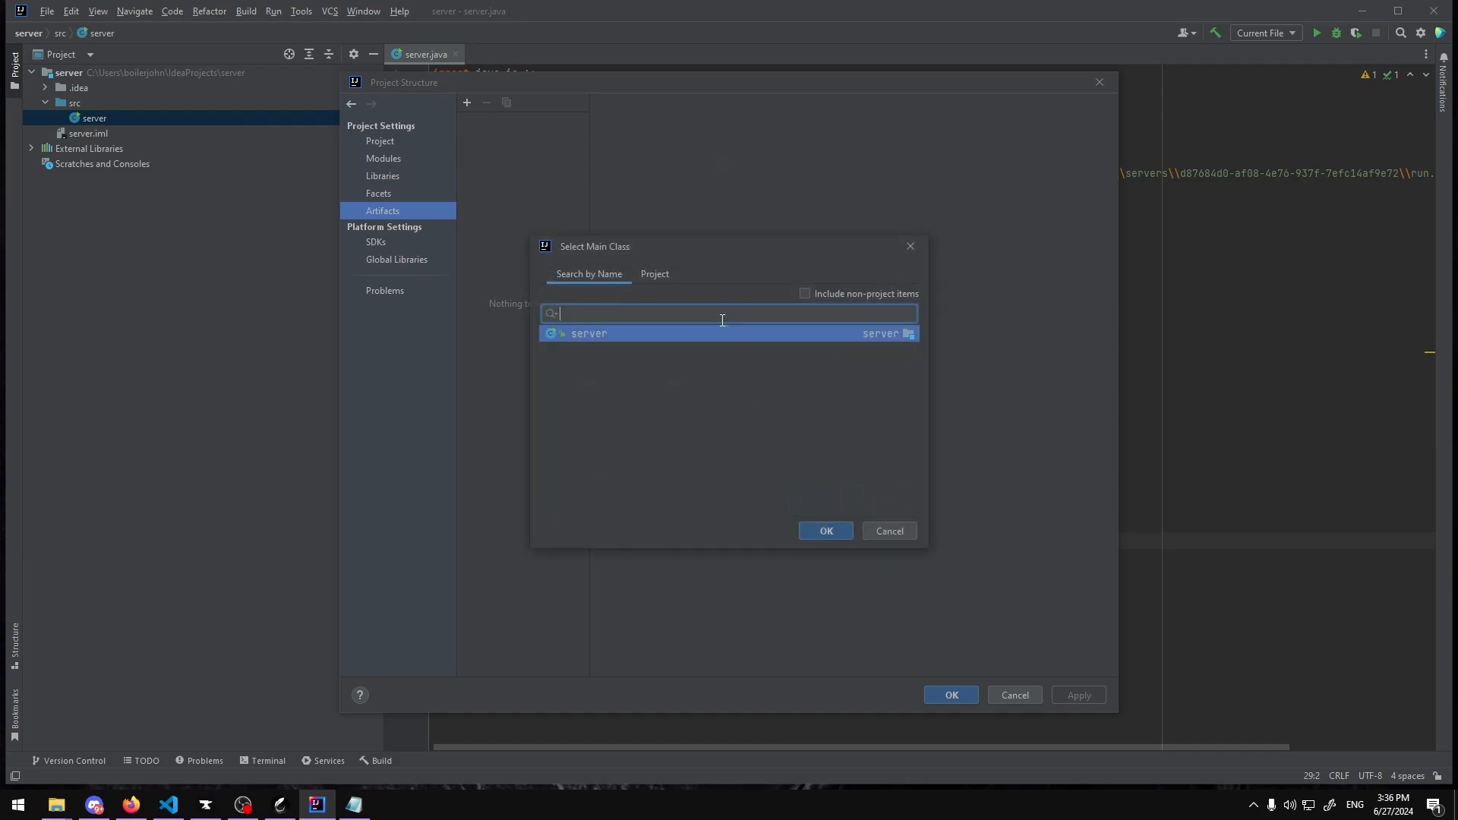
pyautogui.click(833, 531)
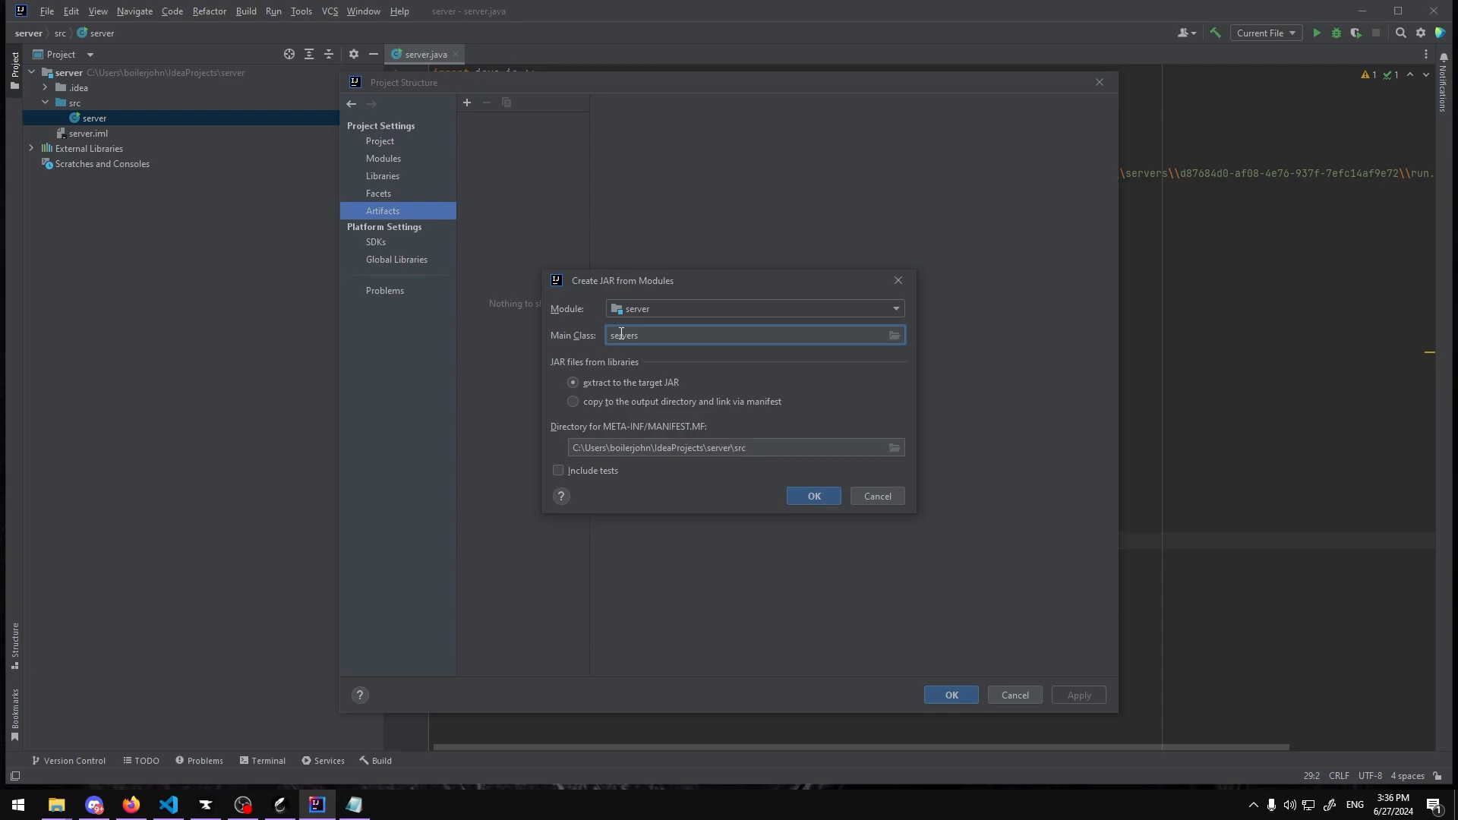
pyautogui.click(895, 335)
pyautogui.click(835, 528)
pyautogui.click(832, 495)
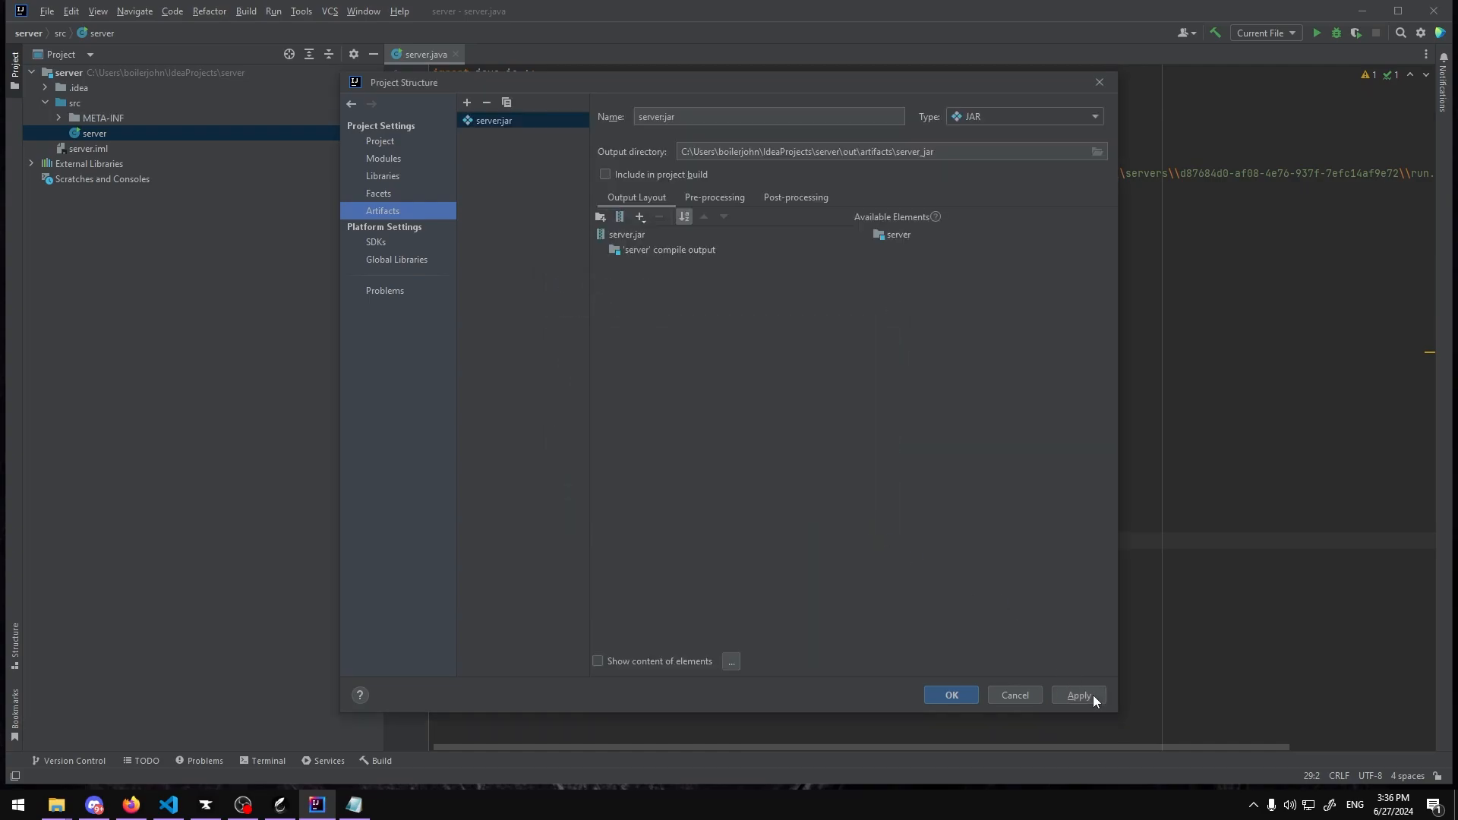
pyautogui.click(1092, 695)
pyautogui.click(951, 694)
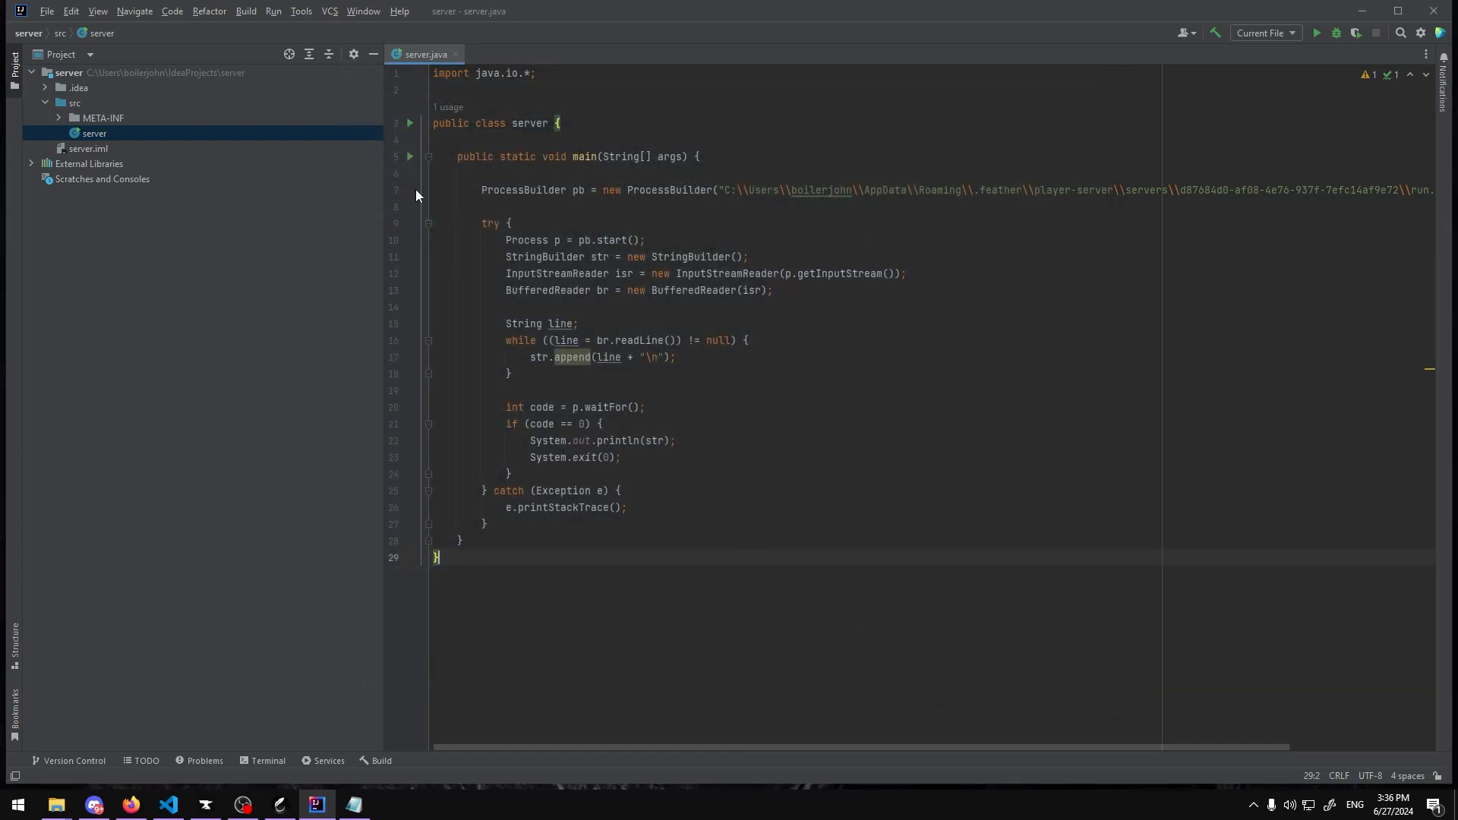
# Step: Build the server.jar artifact
pyautogui.click(678, 387)
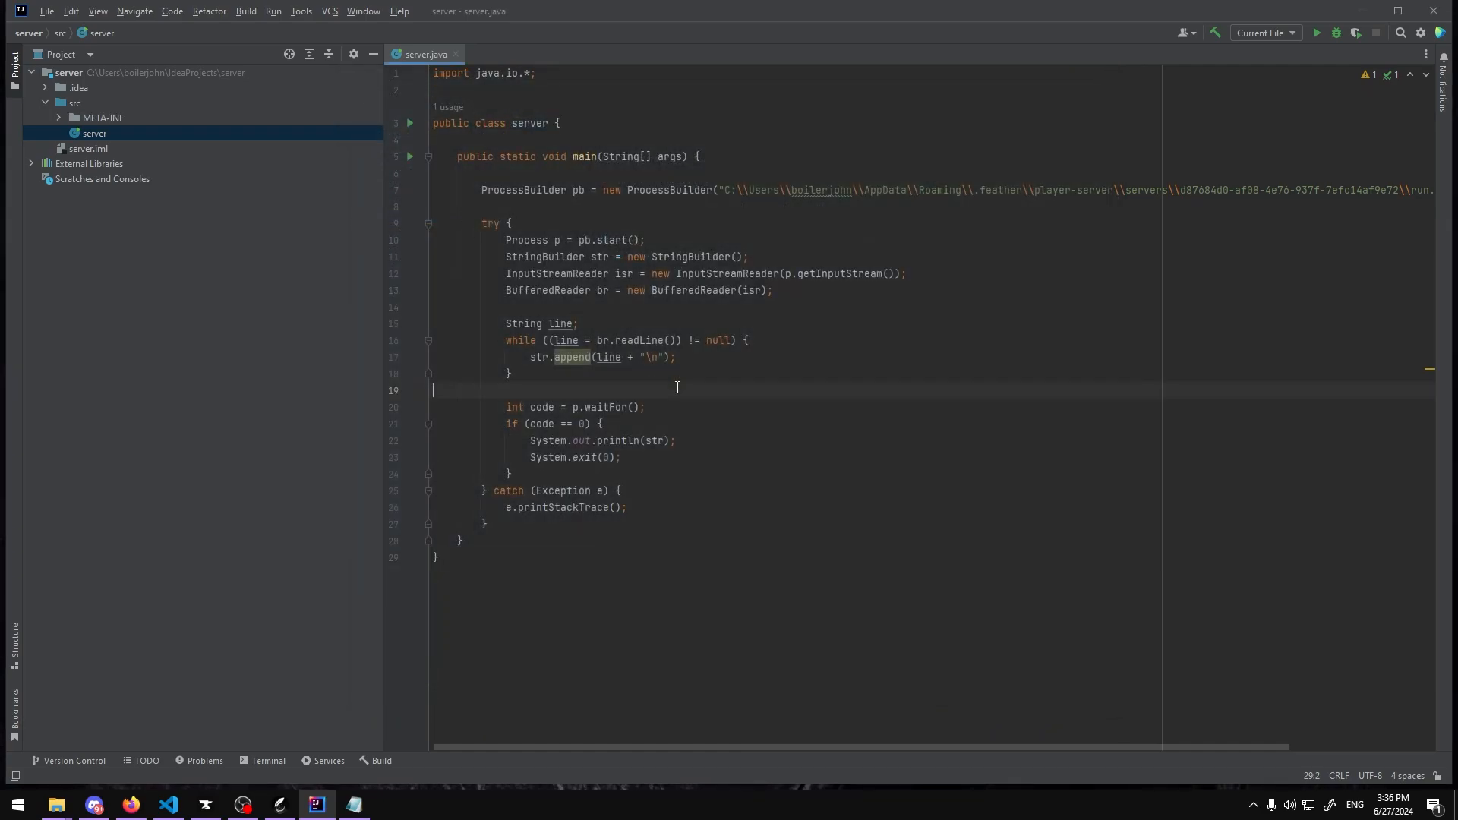
pyautogui.click(250, 12)
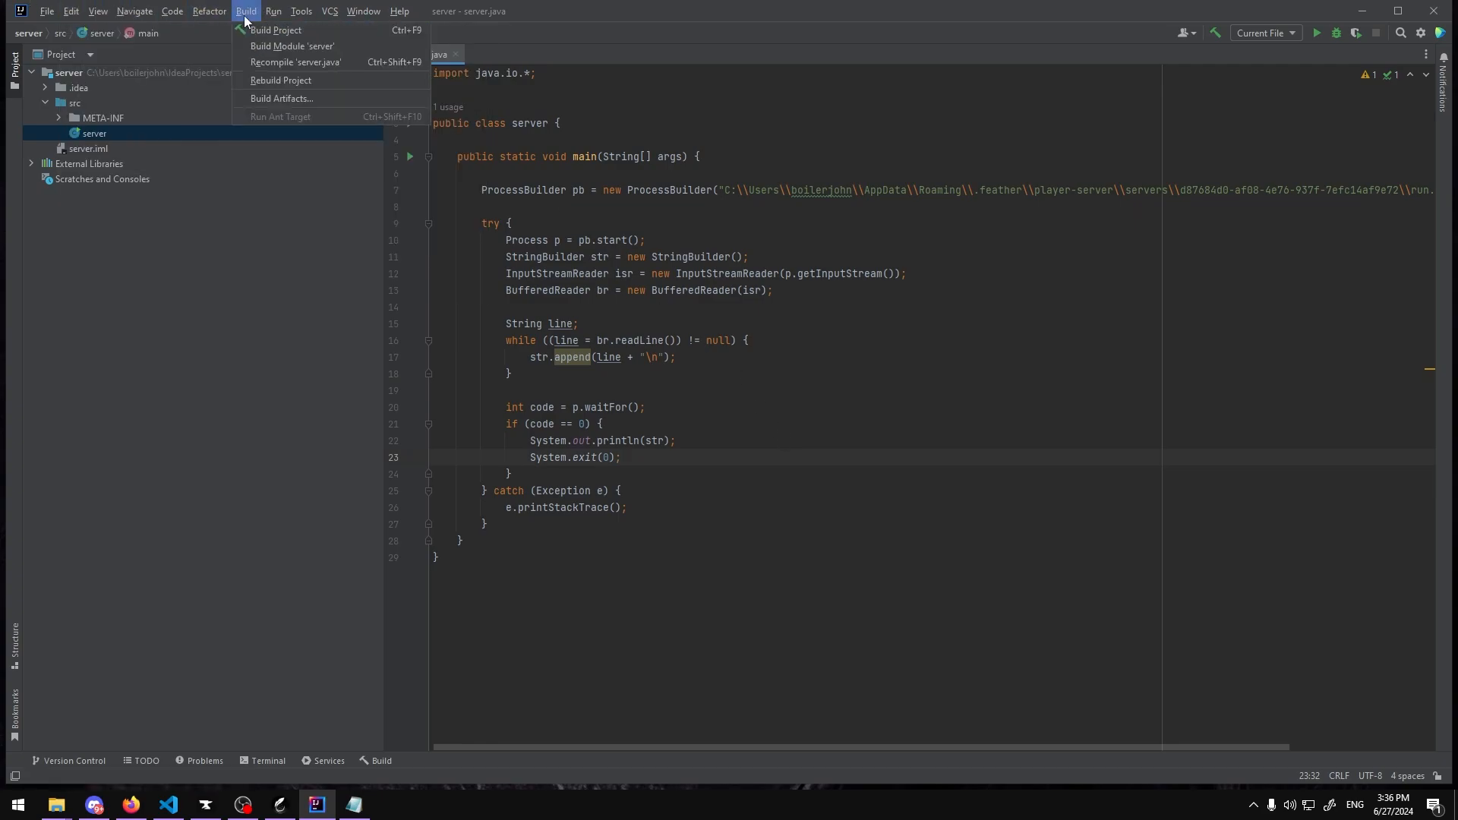
pyautogui.click(267, 99)
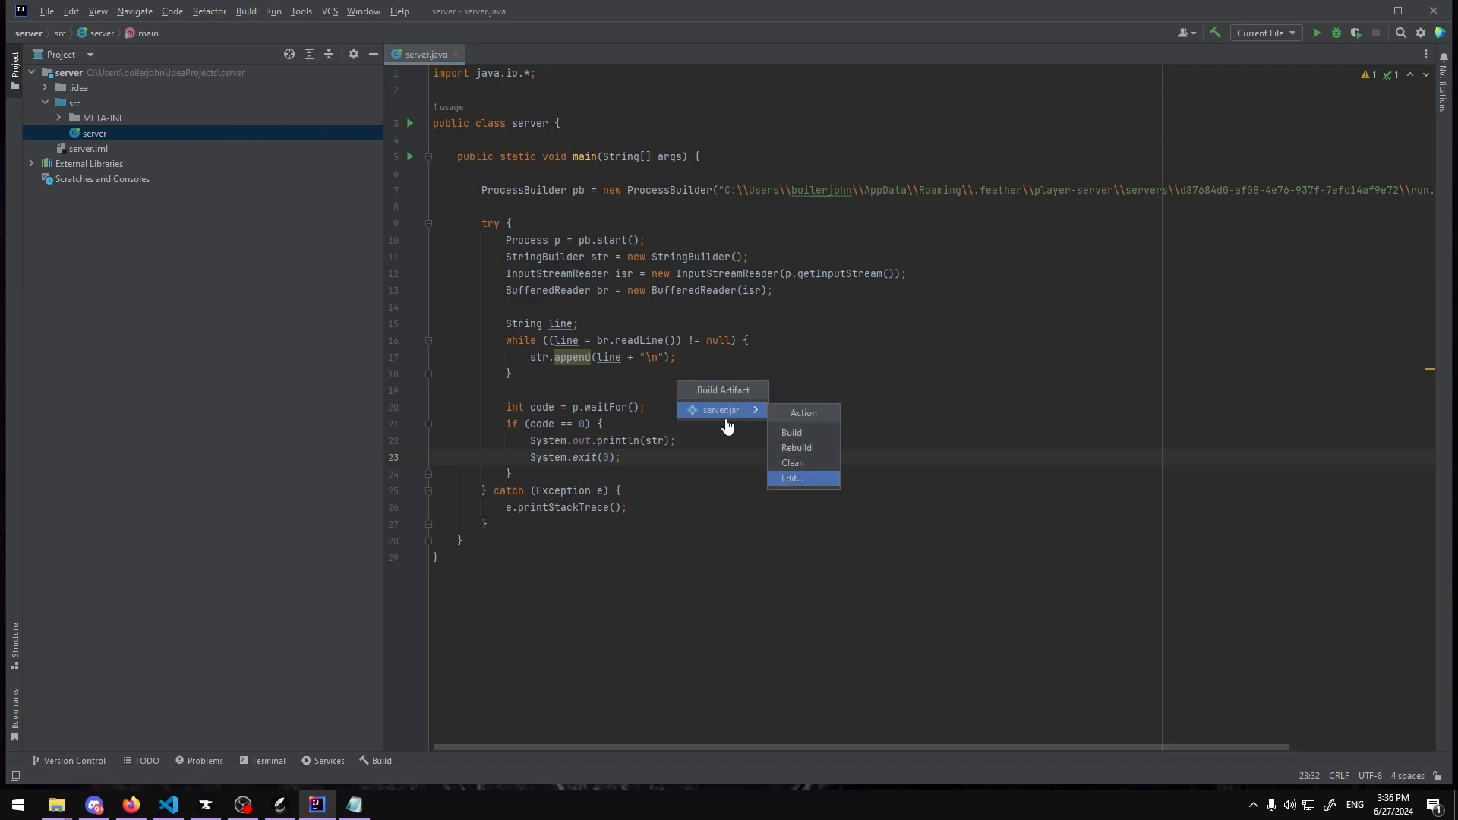
pyautogui.click(806, 441)
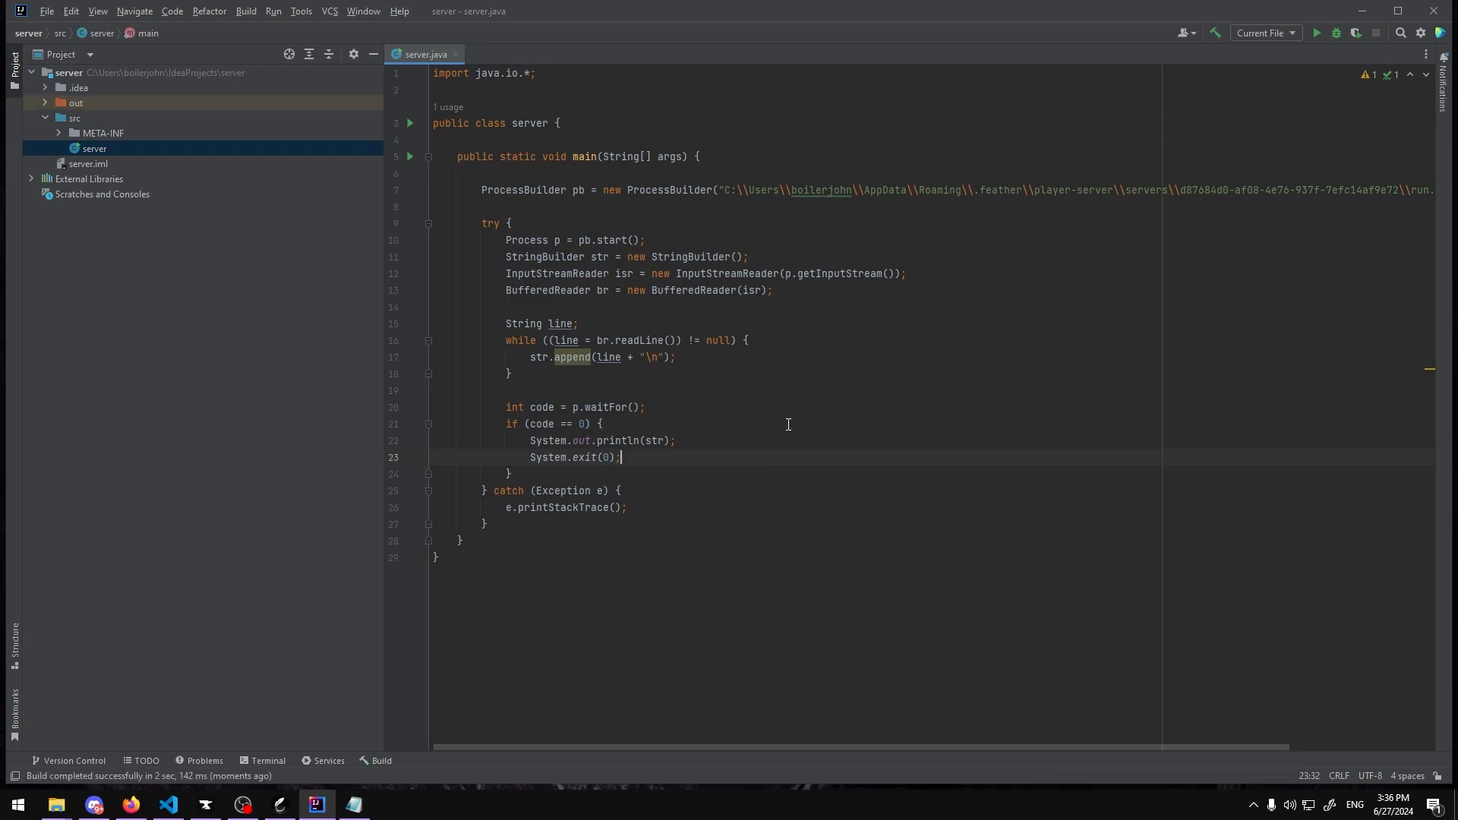
# Step: Locate server.jar under out/artifacts/server_jar in the project tree and open the out folder in Explorer
pyautogui.click(46, 102)
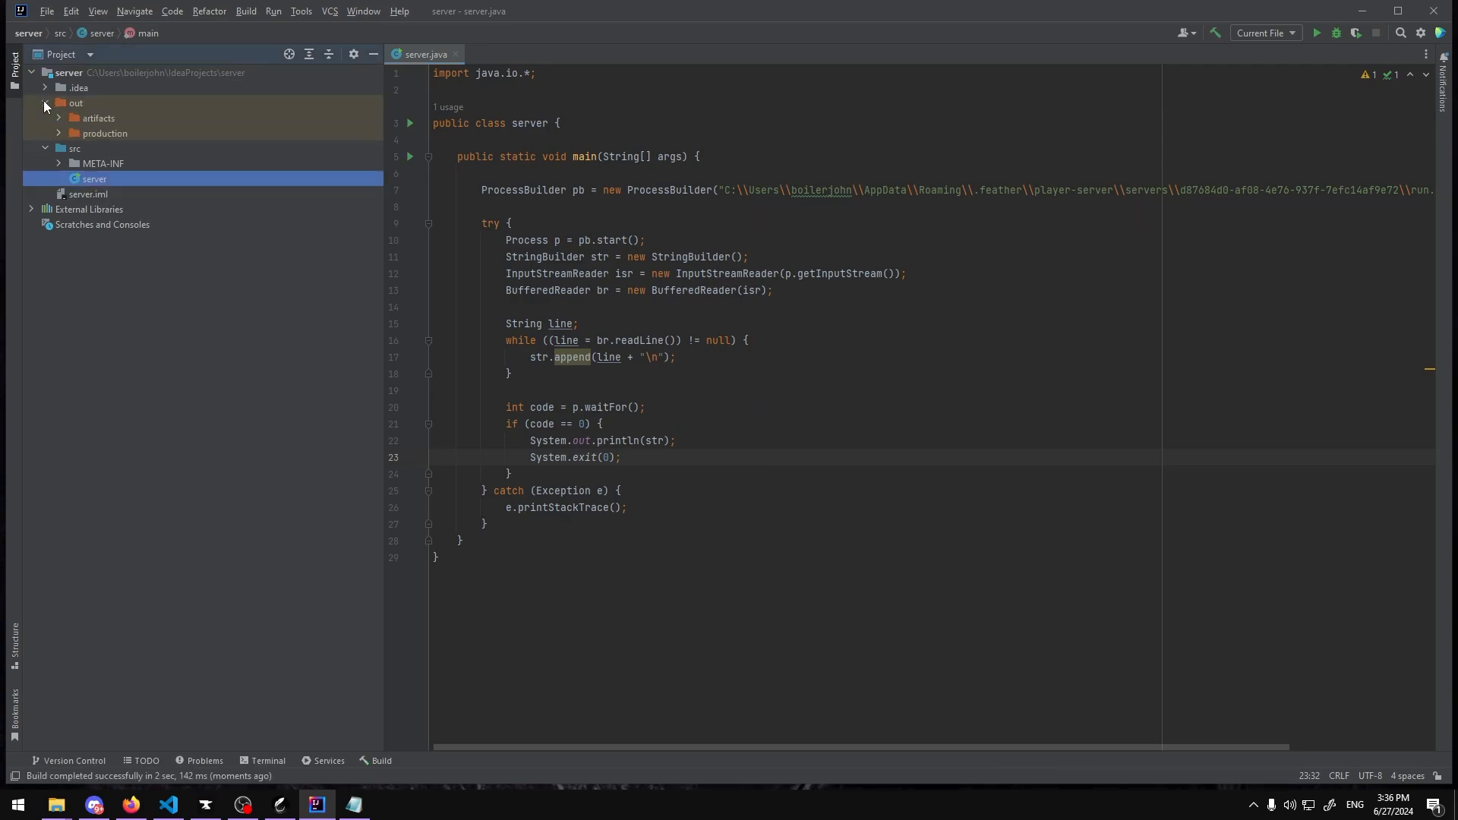
pyautogui.click(59, 118)
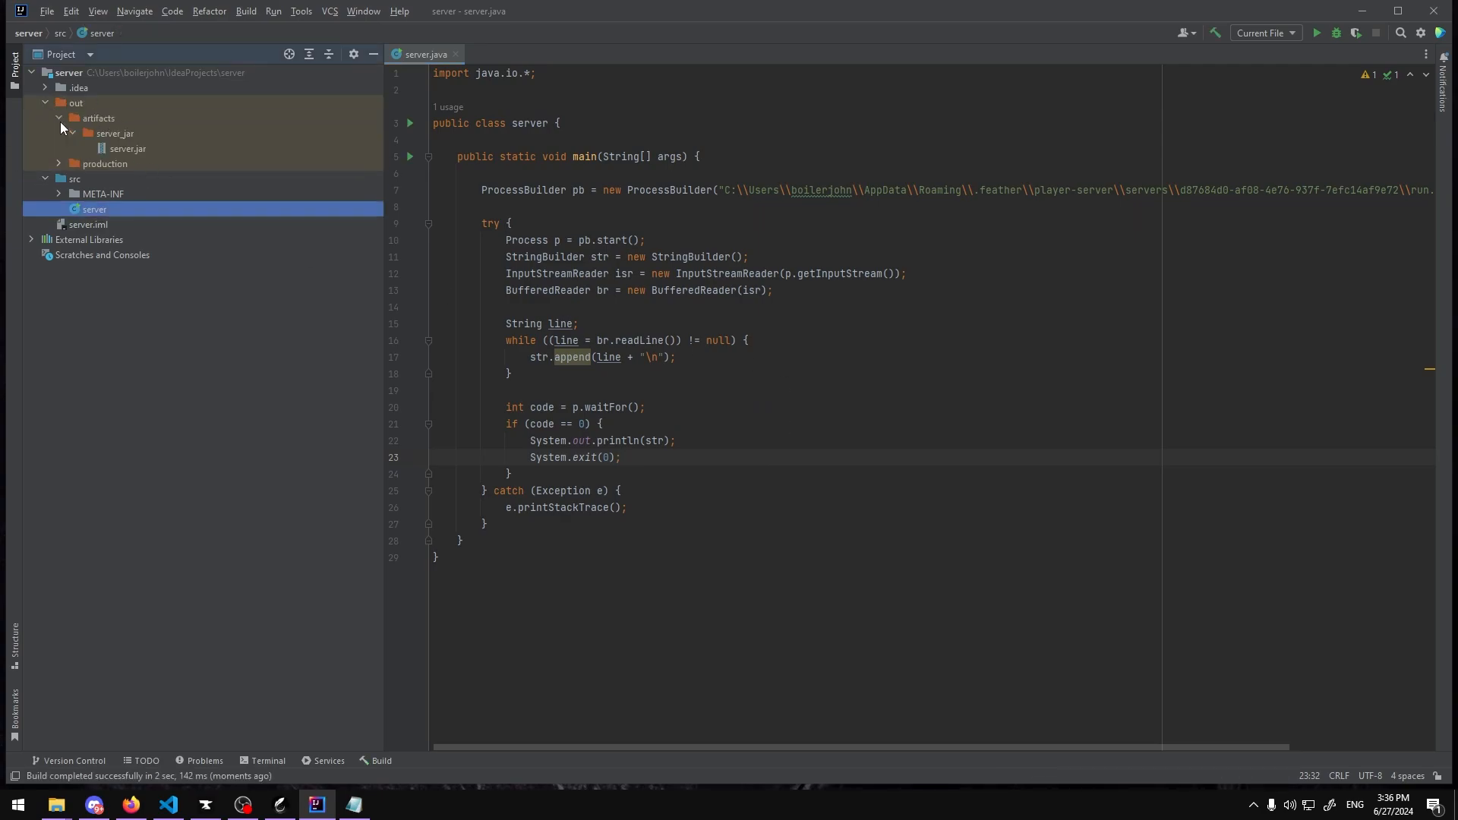
pyautogui.click(139, 150)
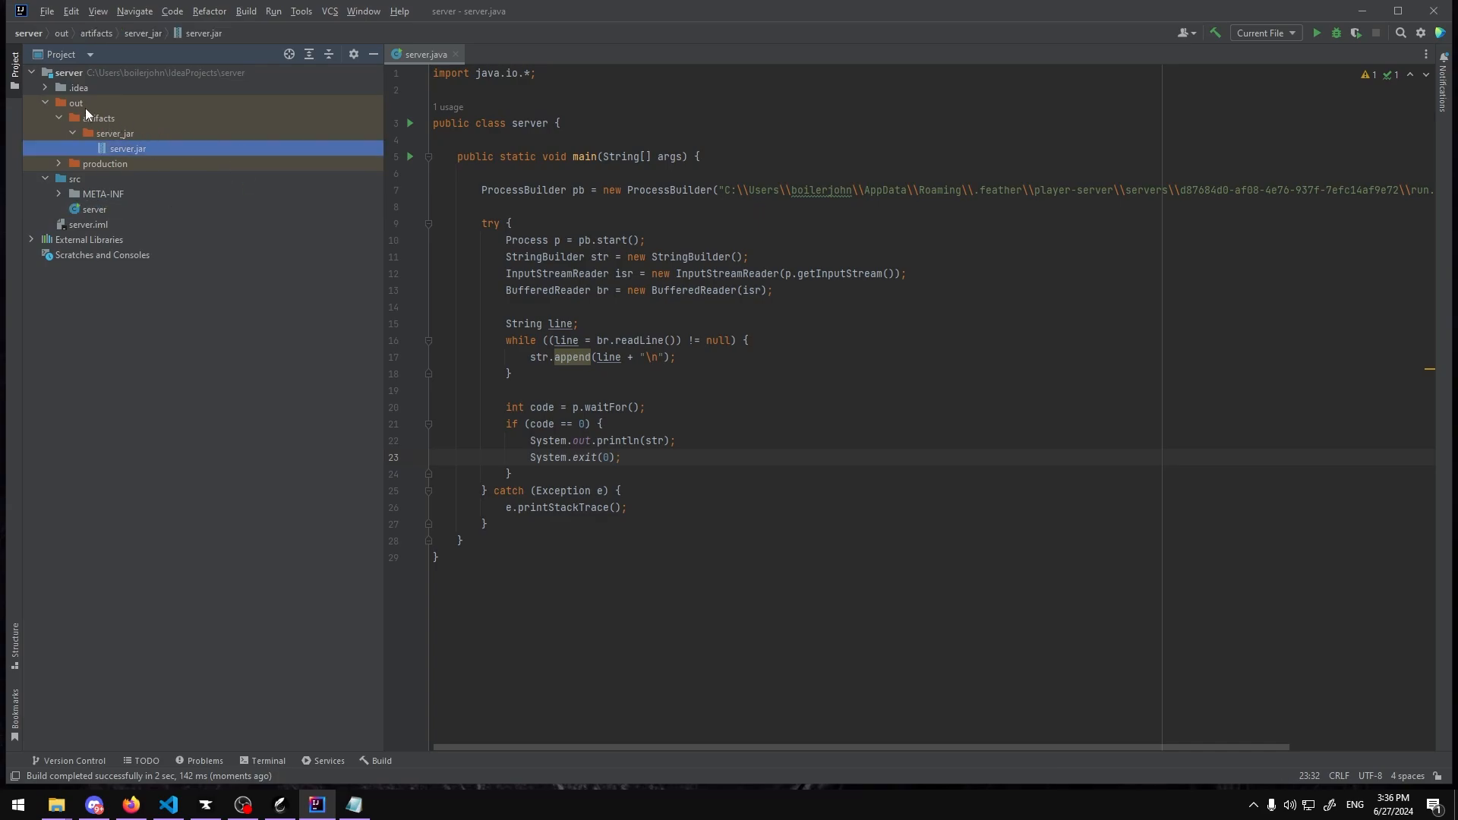
pyautogui.rightClick(81, 105)
pyautogui.moveTo(83, 104)
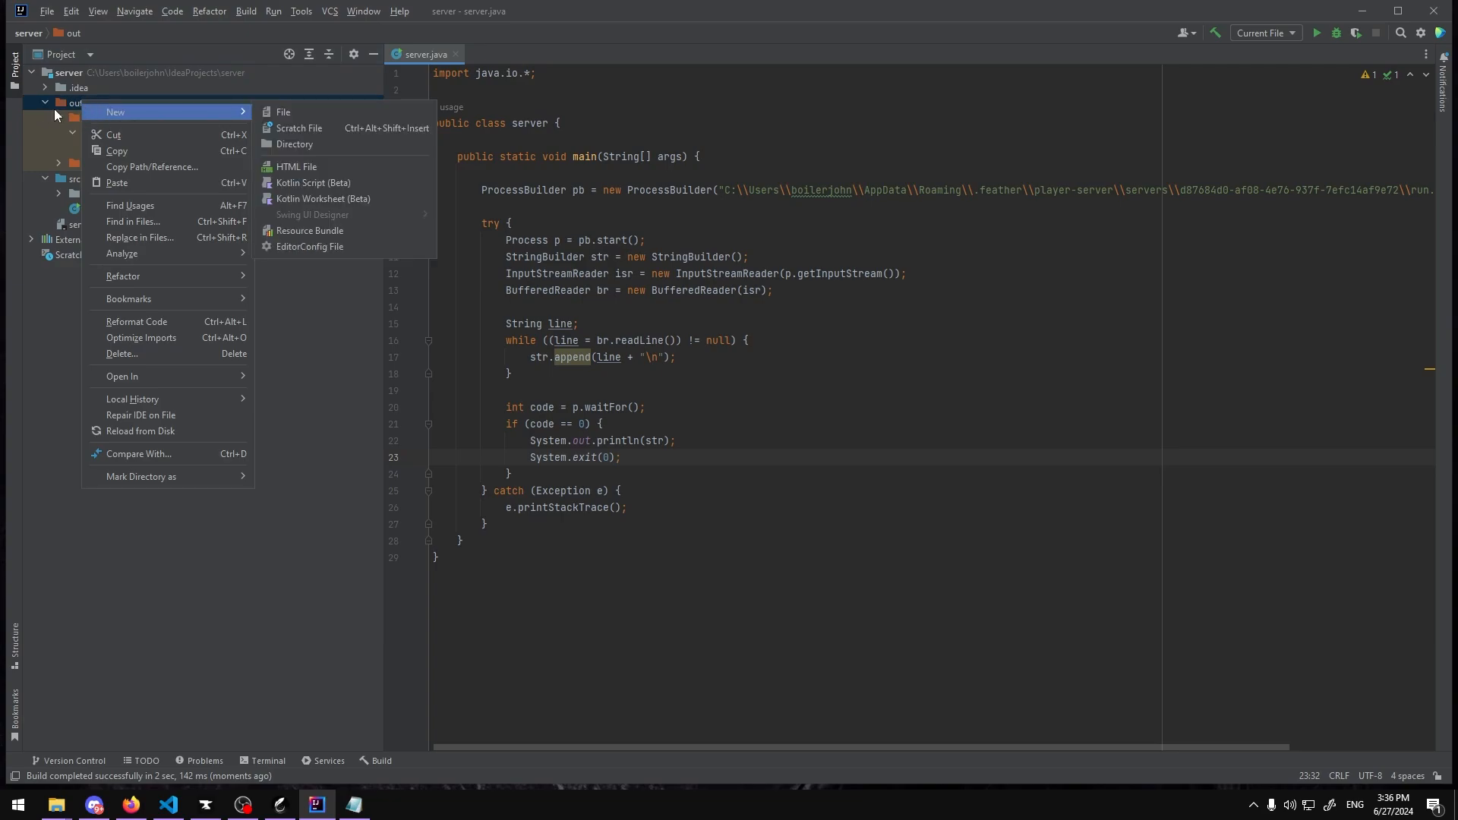
pyautogui.moveTo(148, 377)
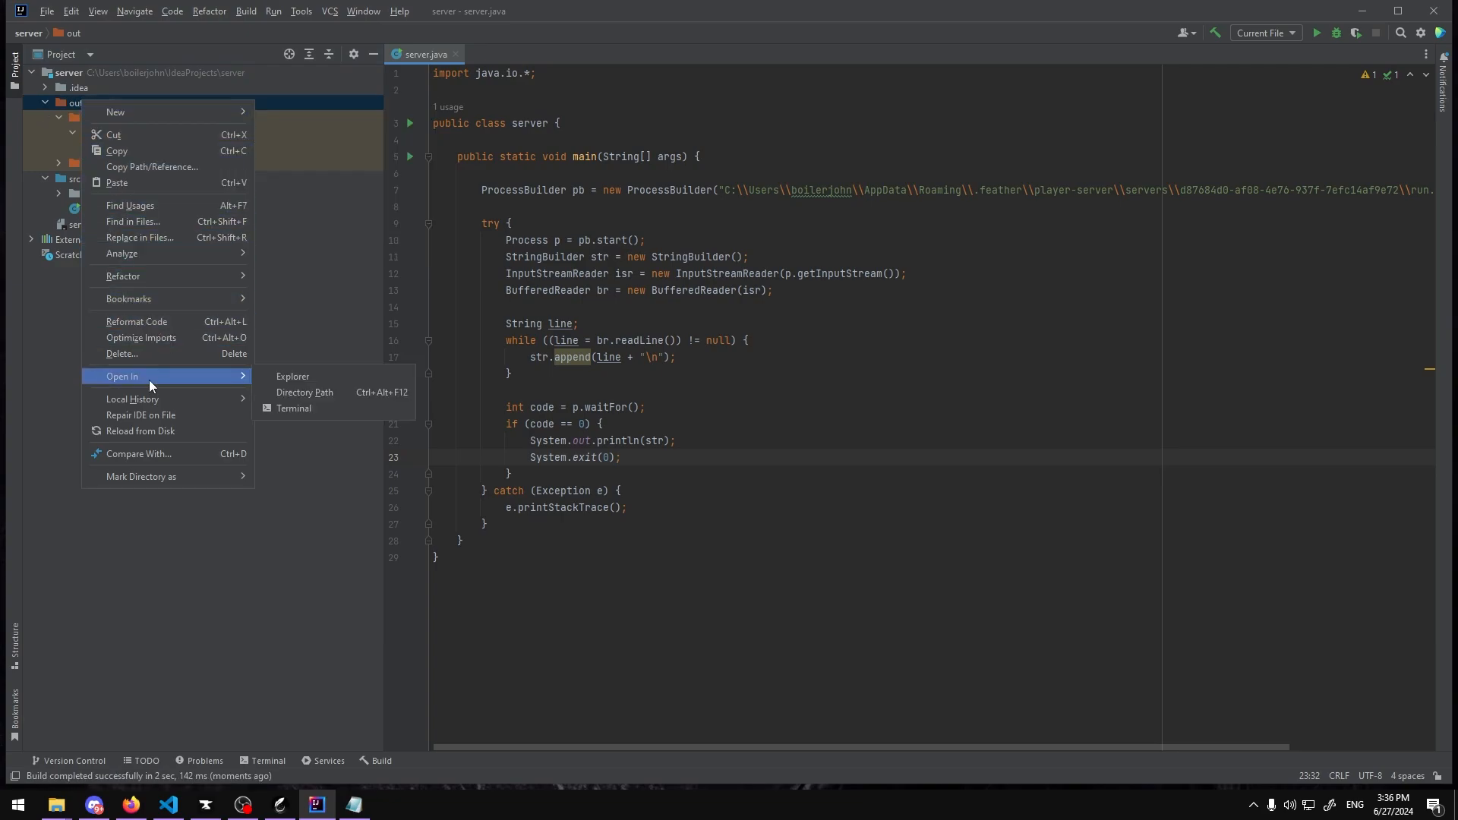
pyautogui.click(303, 377)
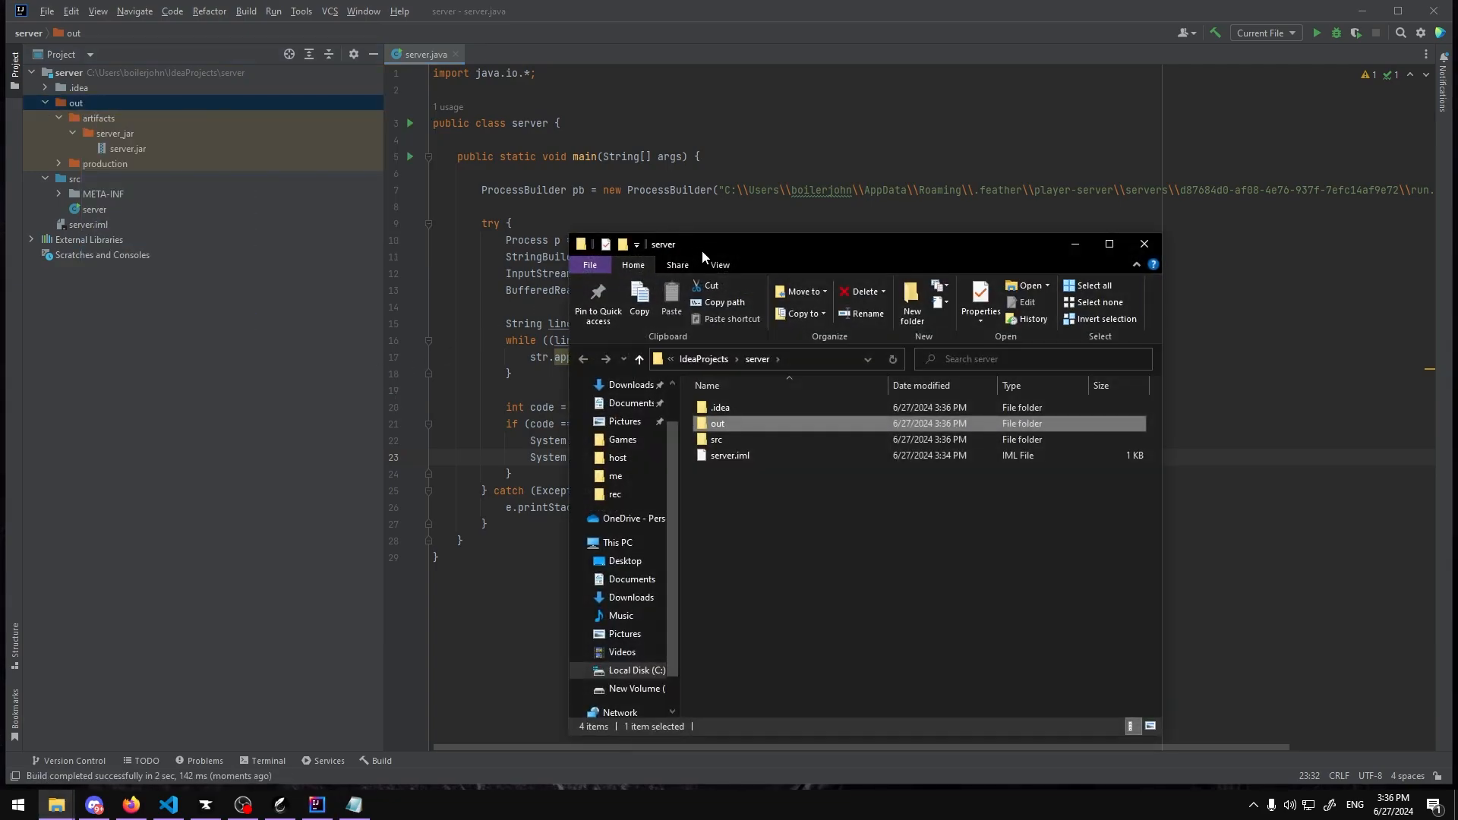
# Step: Navigate in Explorer into artifacts and server_jar and select the server jar file
pyautogui.moveTo(565, 255); pyautogui.dragTo(773, 202)
pyautogui.doubleClick(759, 371)
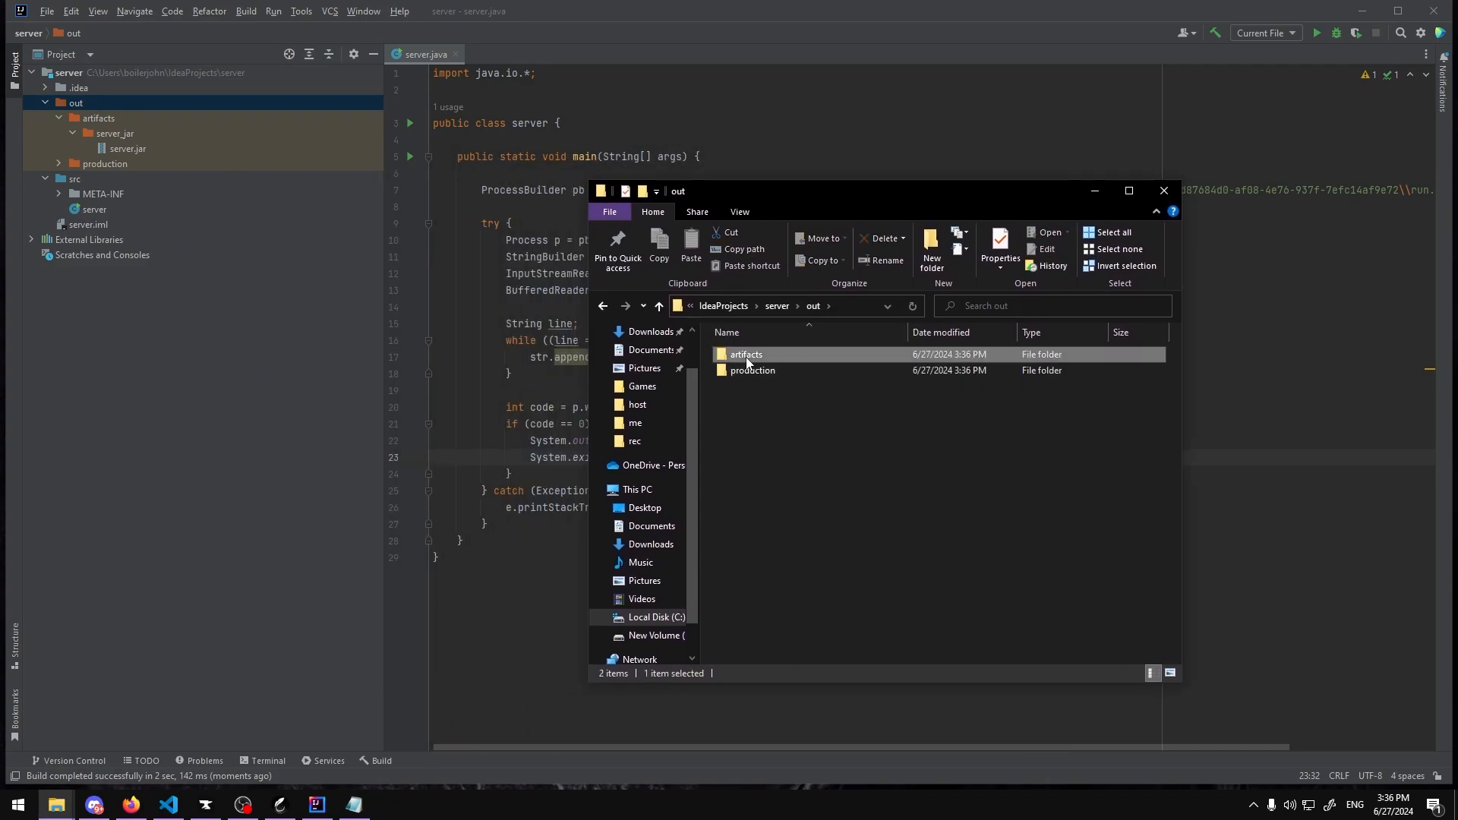
pyautogui.doubleClick(745, 355)
pyautogui.doubleClick(759, 357)
pyautogui.click(749, 357)
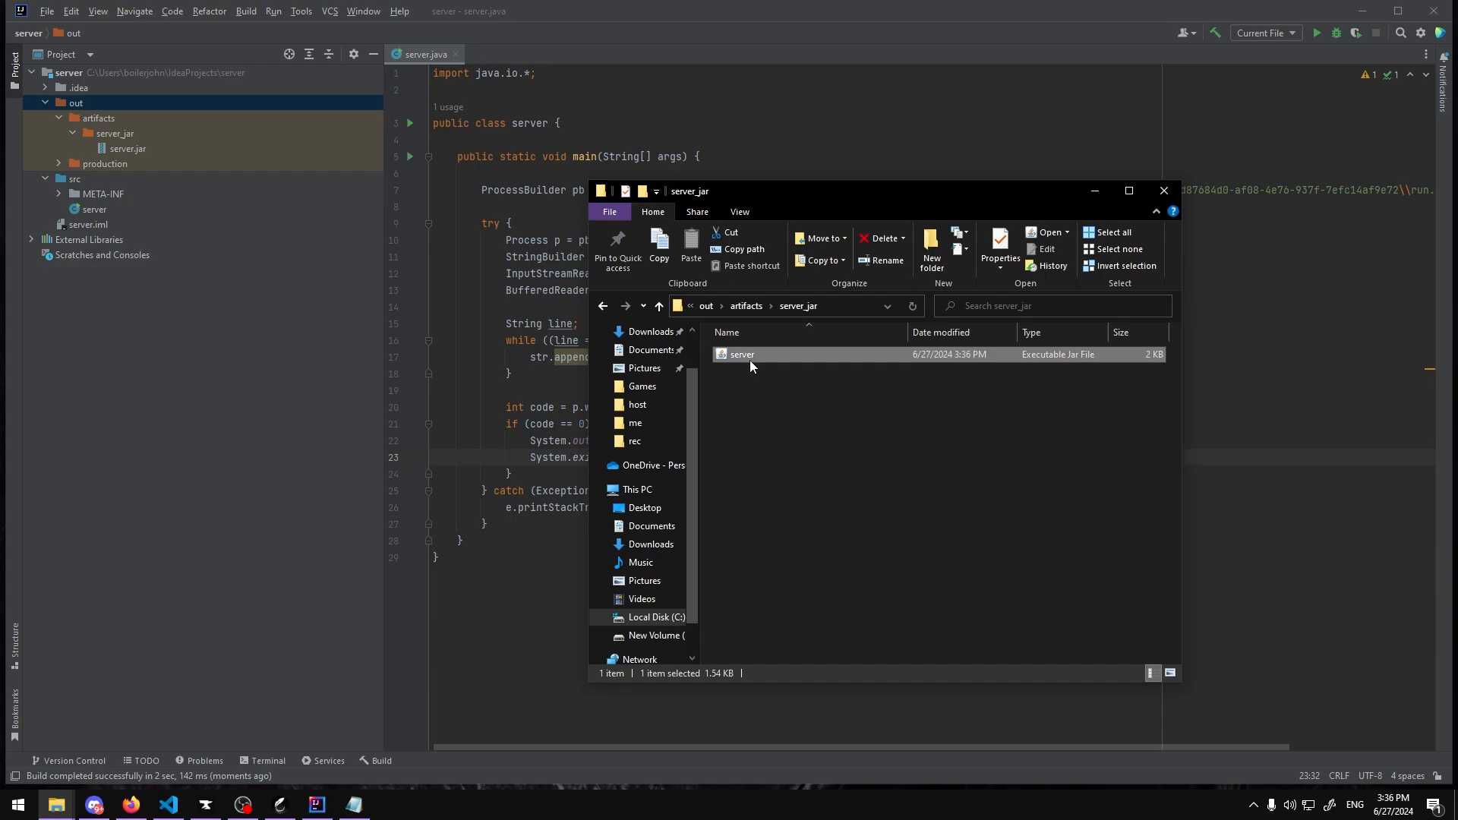
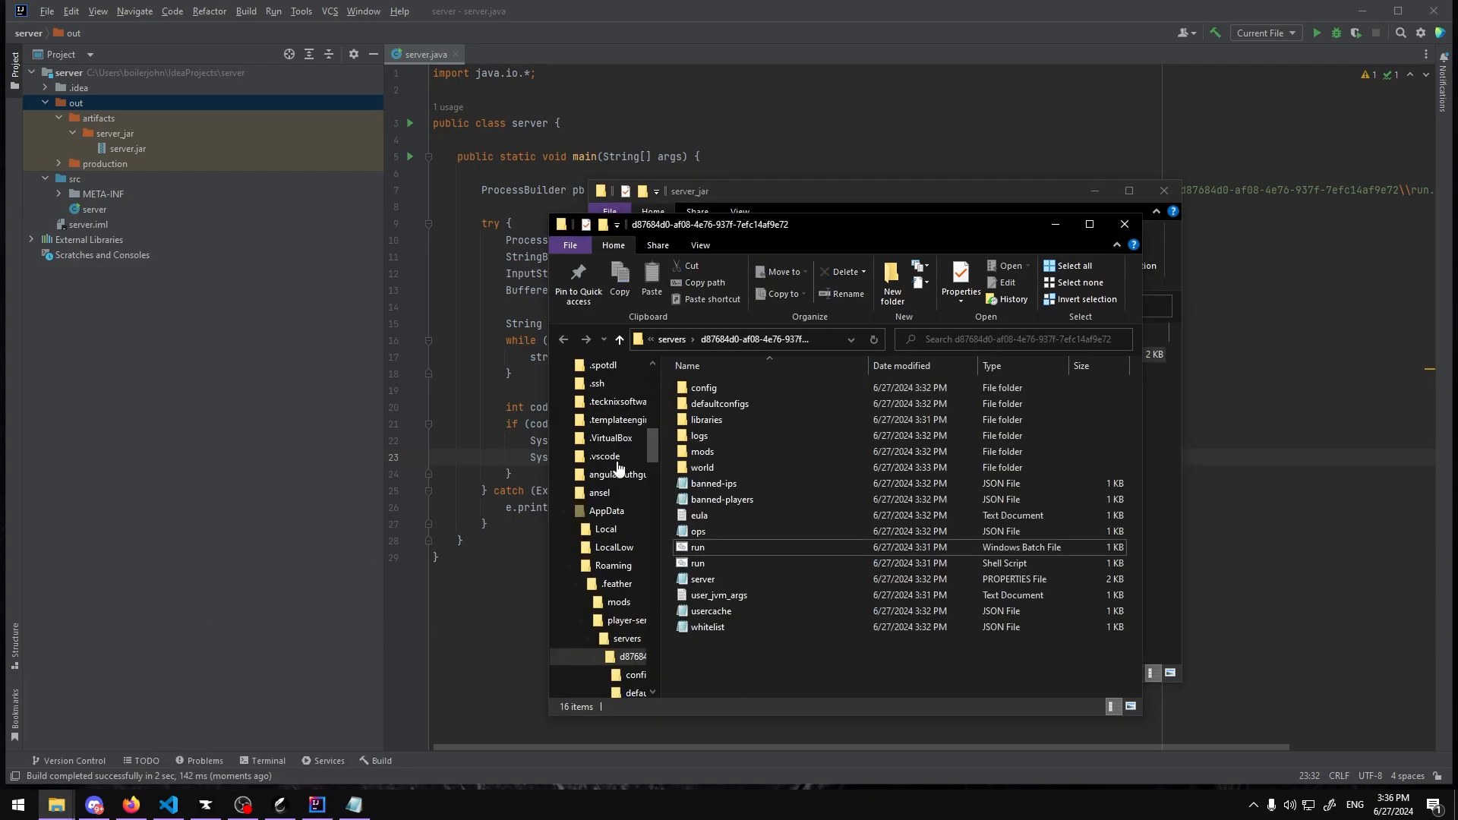
# Step: Arrange the two Explorer windows side by side and copy the built server jar into the Feather server folder
pyautogui.moveTo(740, 229); pyautogui.dragTo(263, 198)
pyautogui.moveTo(736, 199); pyautogui.dragTo(864, 202)
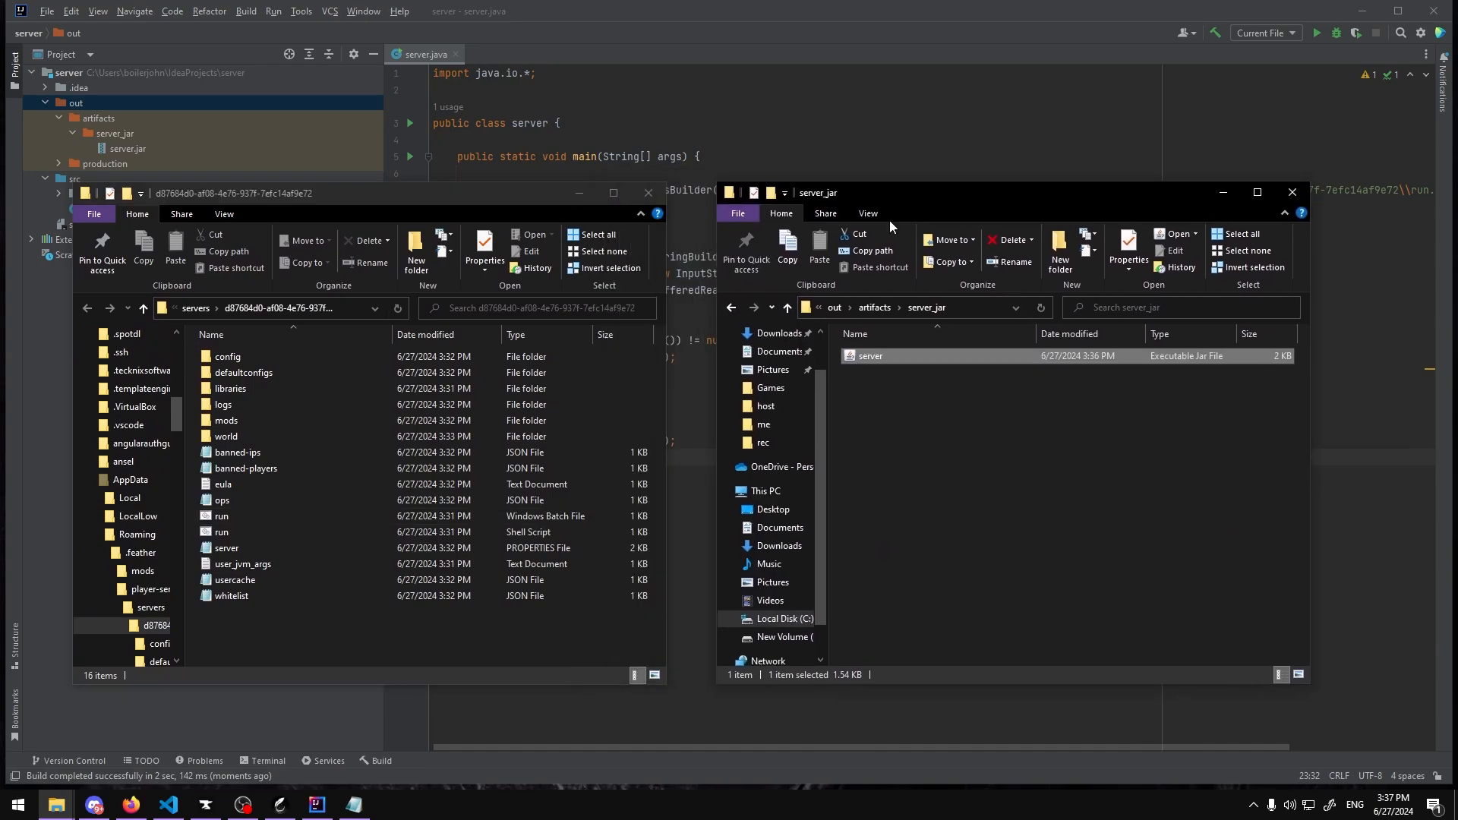
pyautogui.click(265, 628)
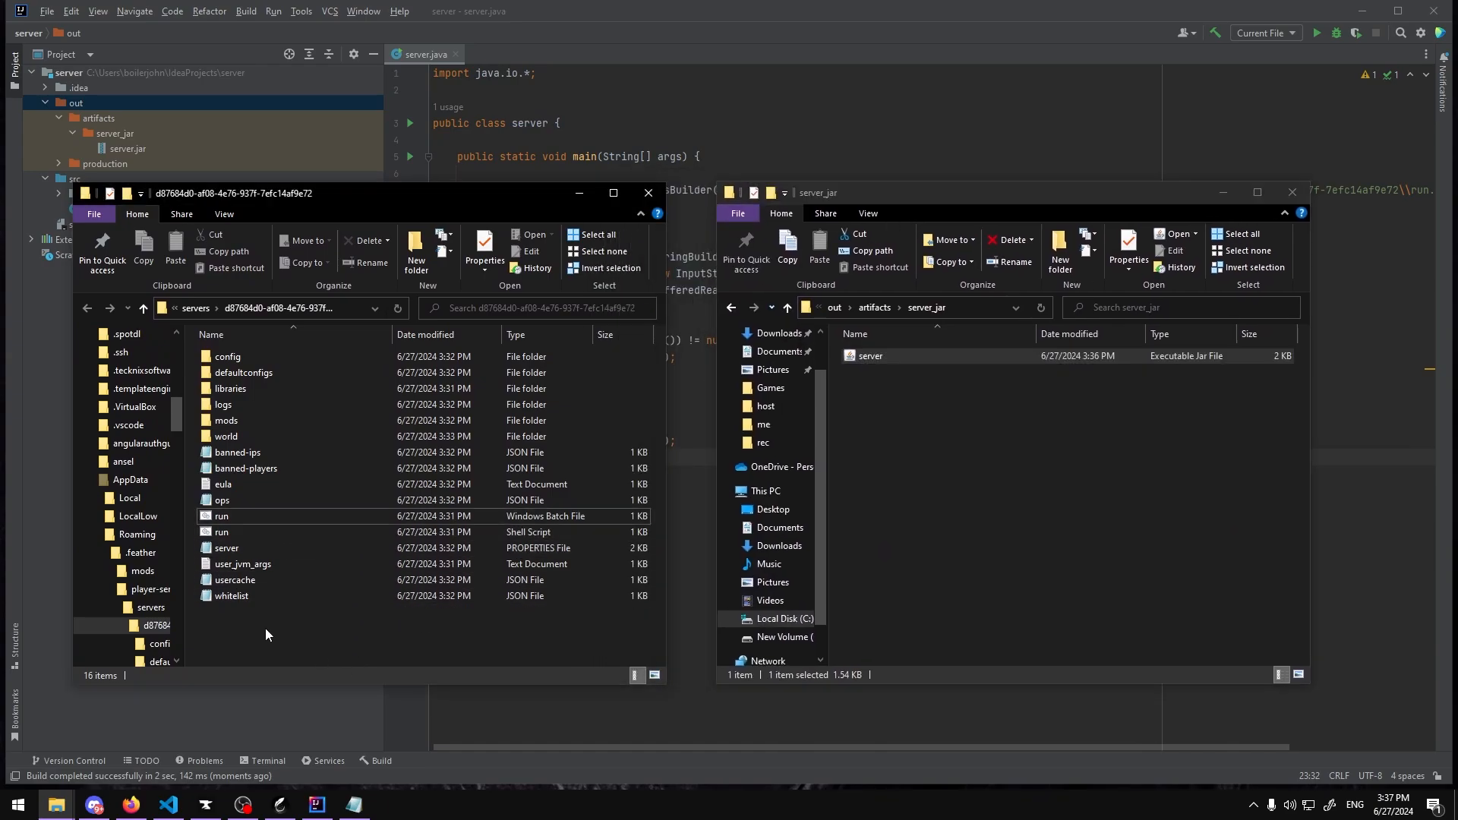
pyautogui.click(279, 805)
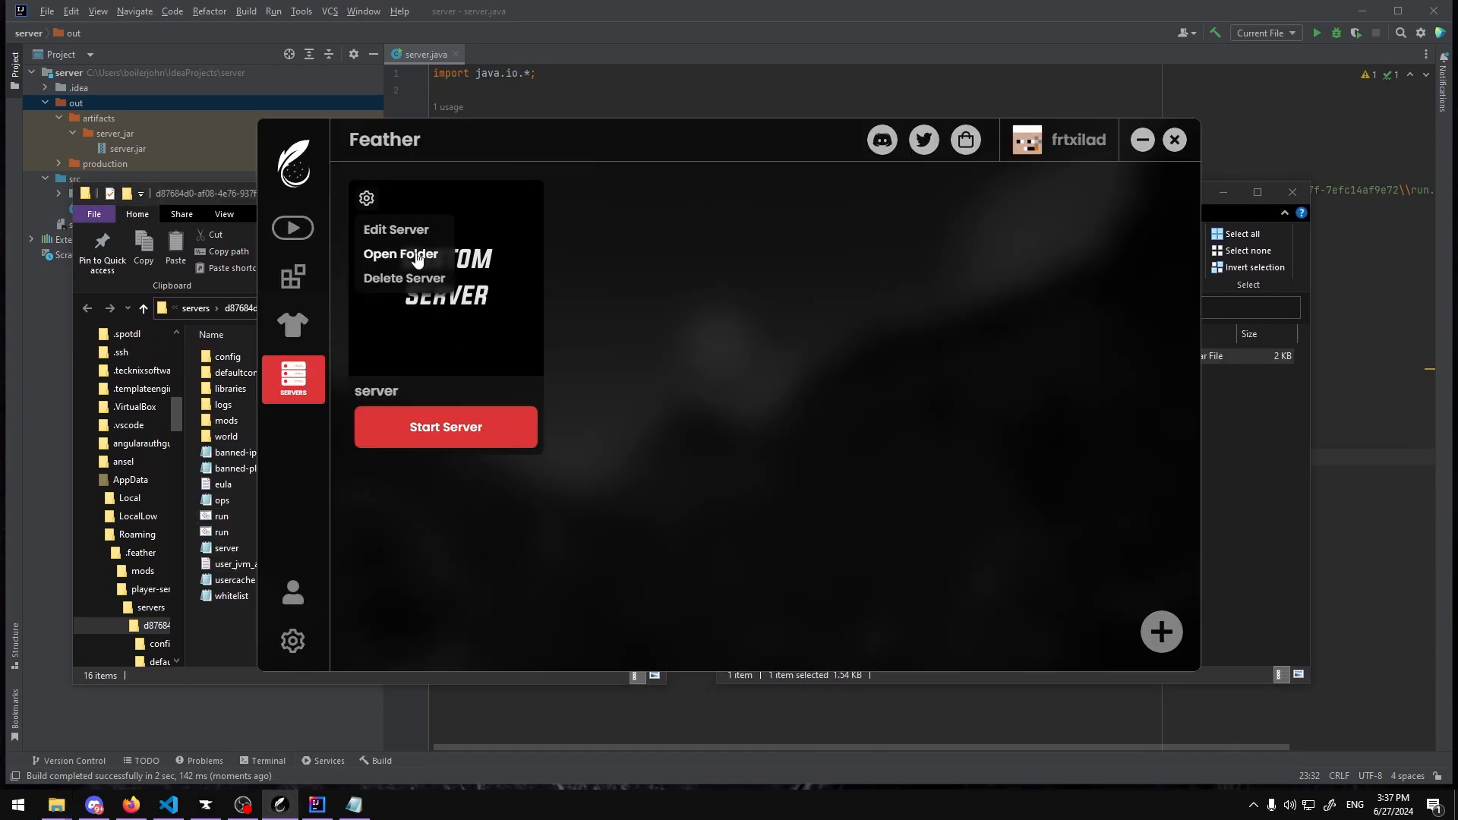
pyautogui.click(215, 639)
pyautogui.click(1281, 509)
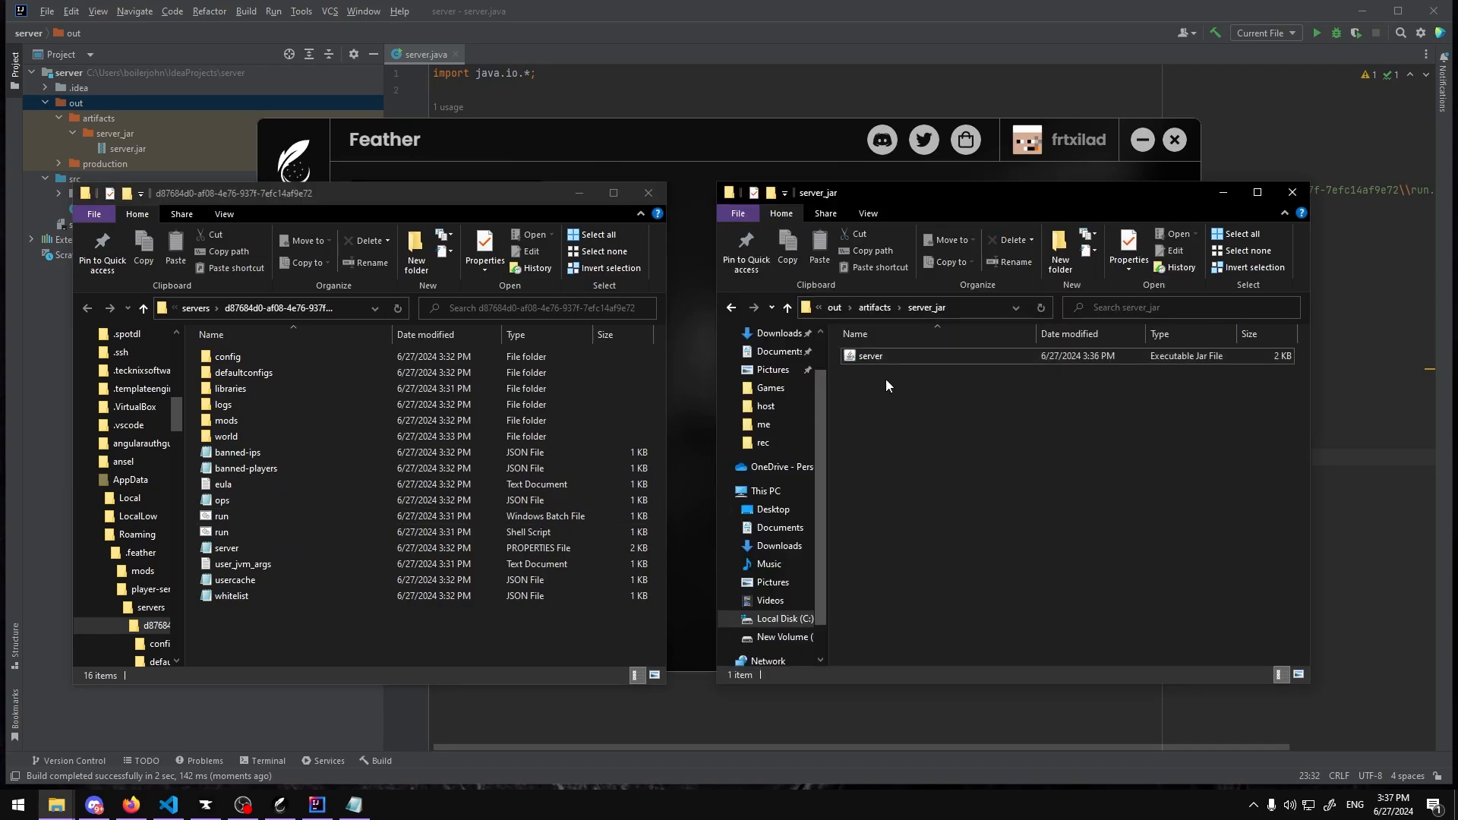
pyautogui.moveTo(873, 360); pyautogui.dragTo(297, 645)
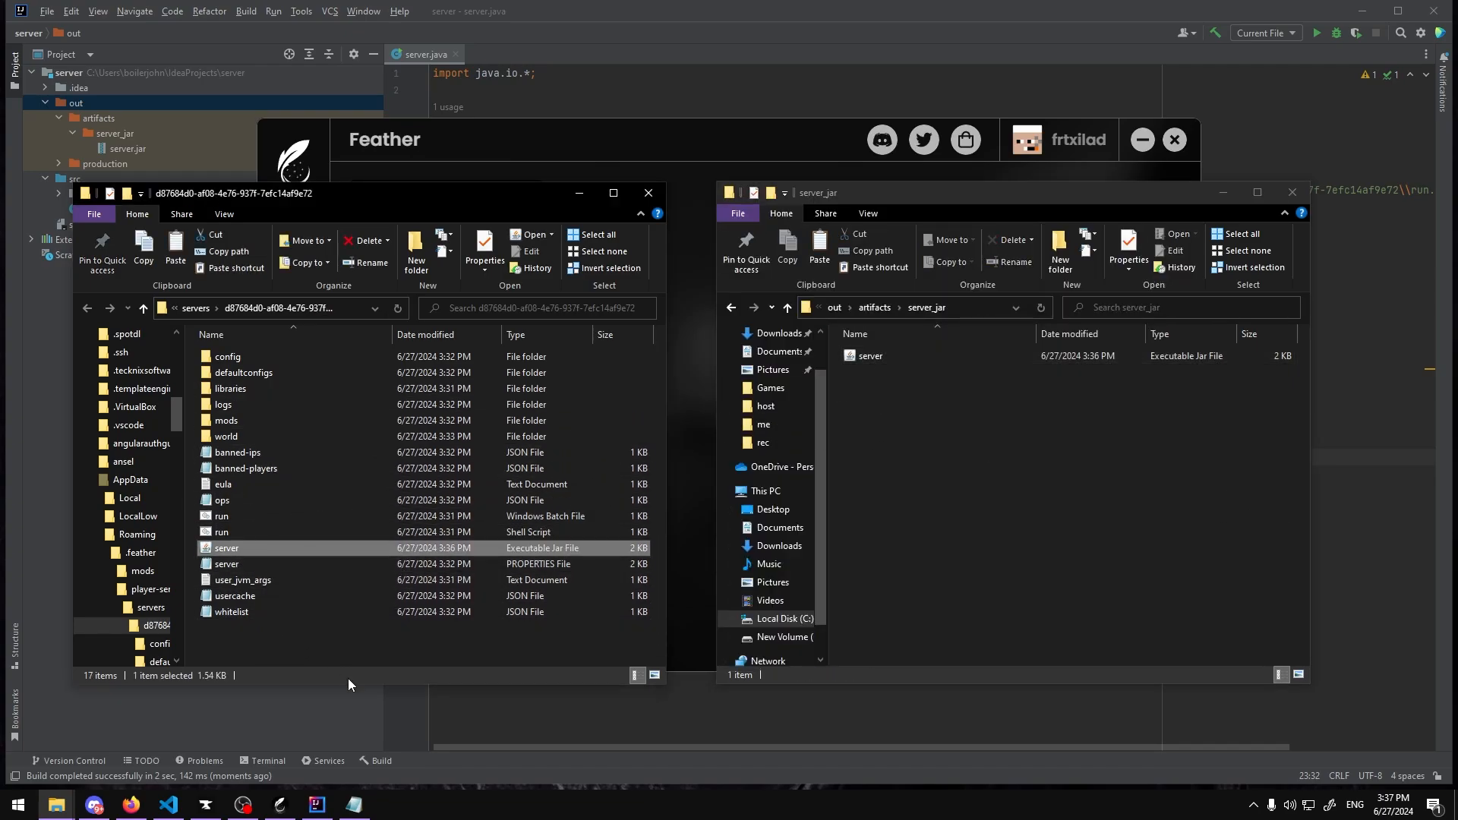
# Step: Open the desktop mods folder and select all of its mod jar files
pyautogui.doubleClick(270, 425)
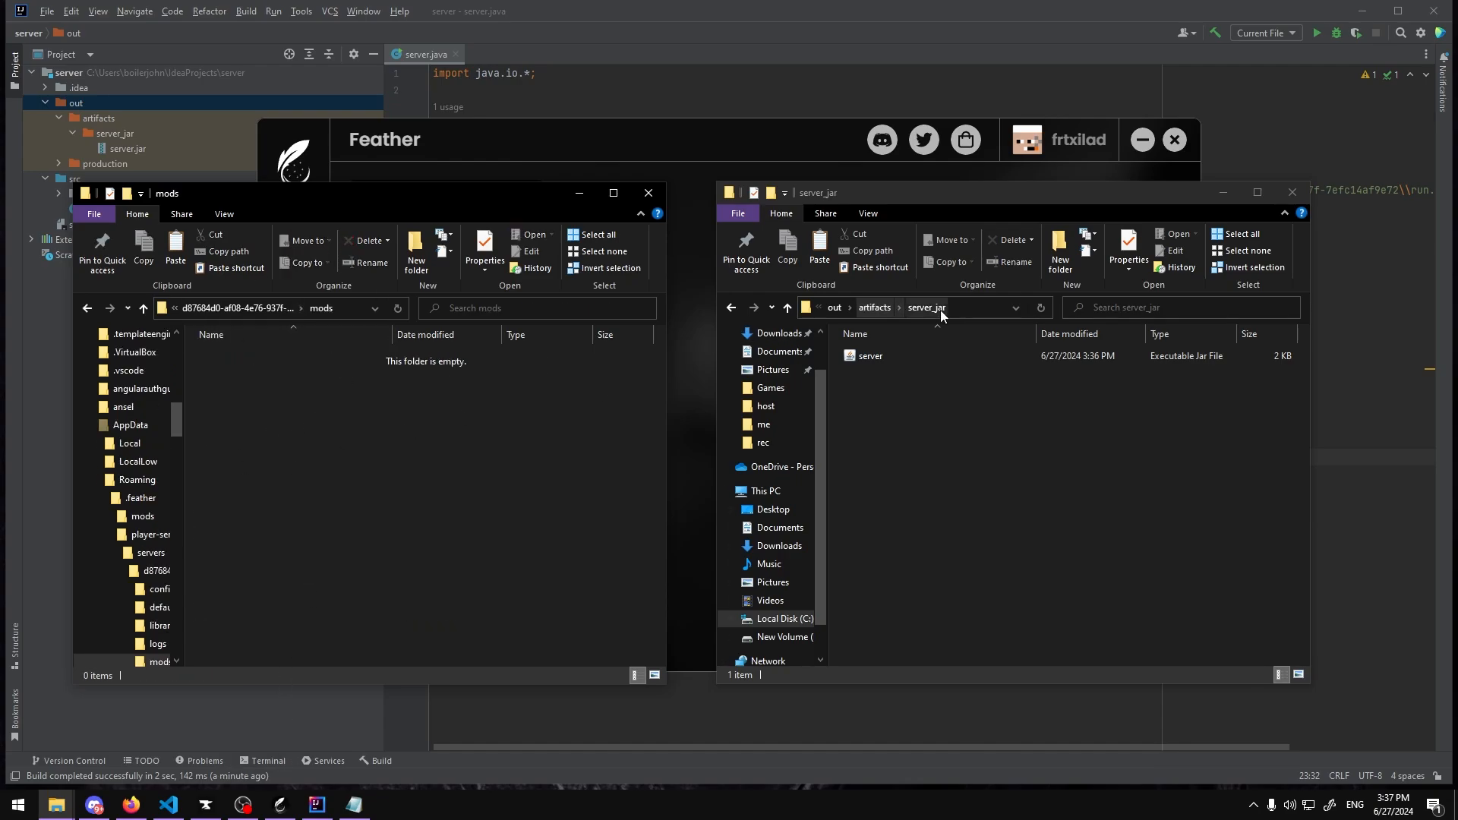
pyautogui.press('super+d')
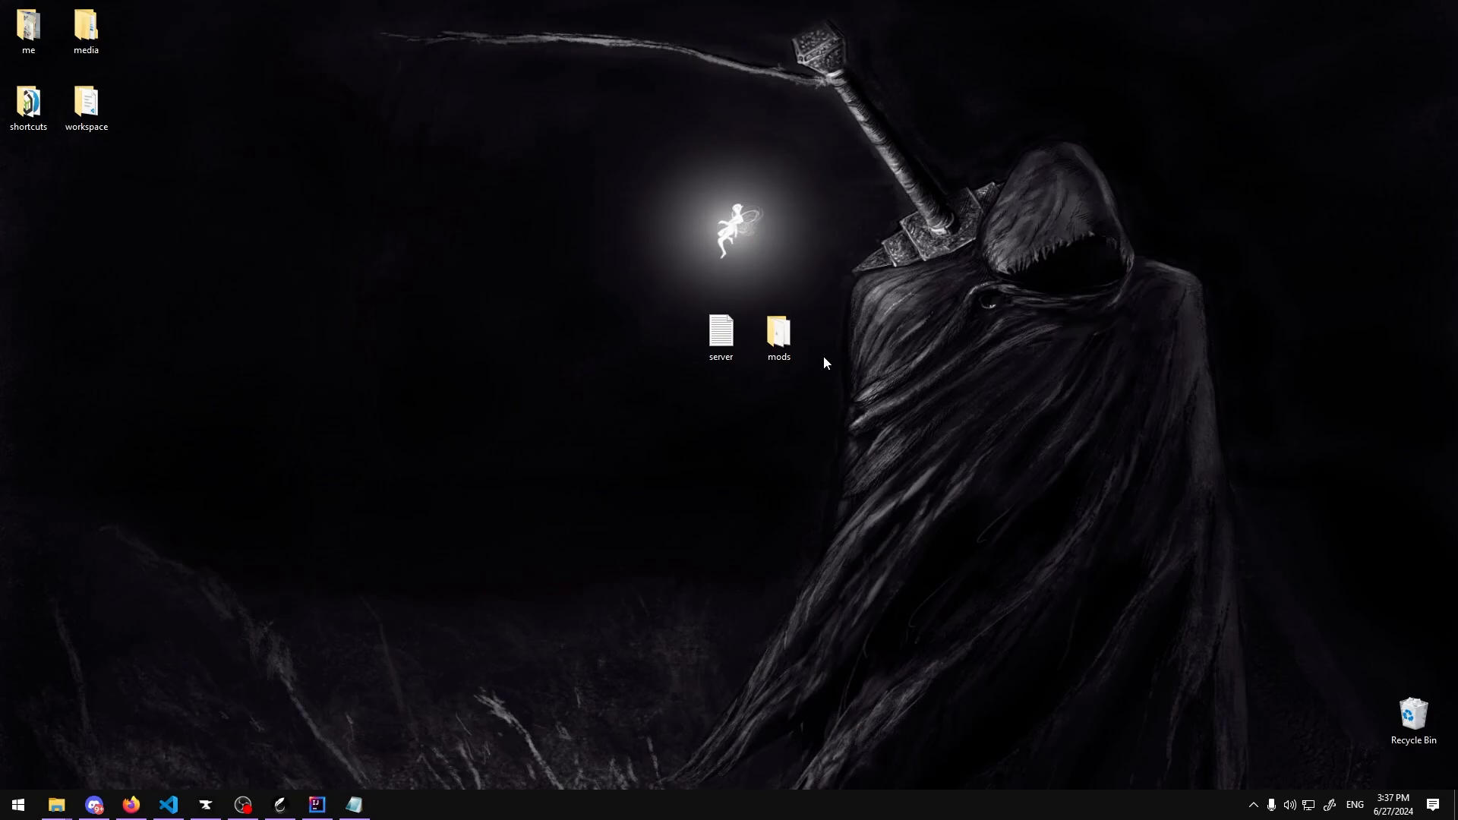
pyautogui.doubleClick(778, 334)
pyautogui.moveTo(432, 554); pyautogui.dragTo(267, 363)
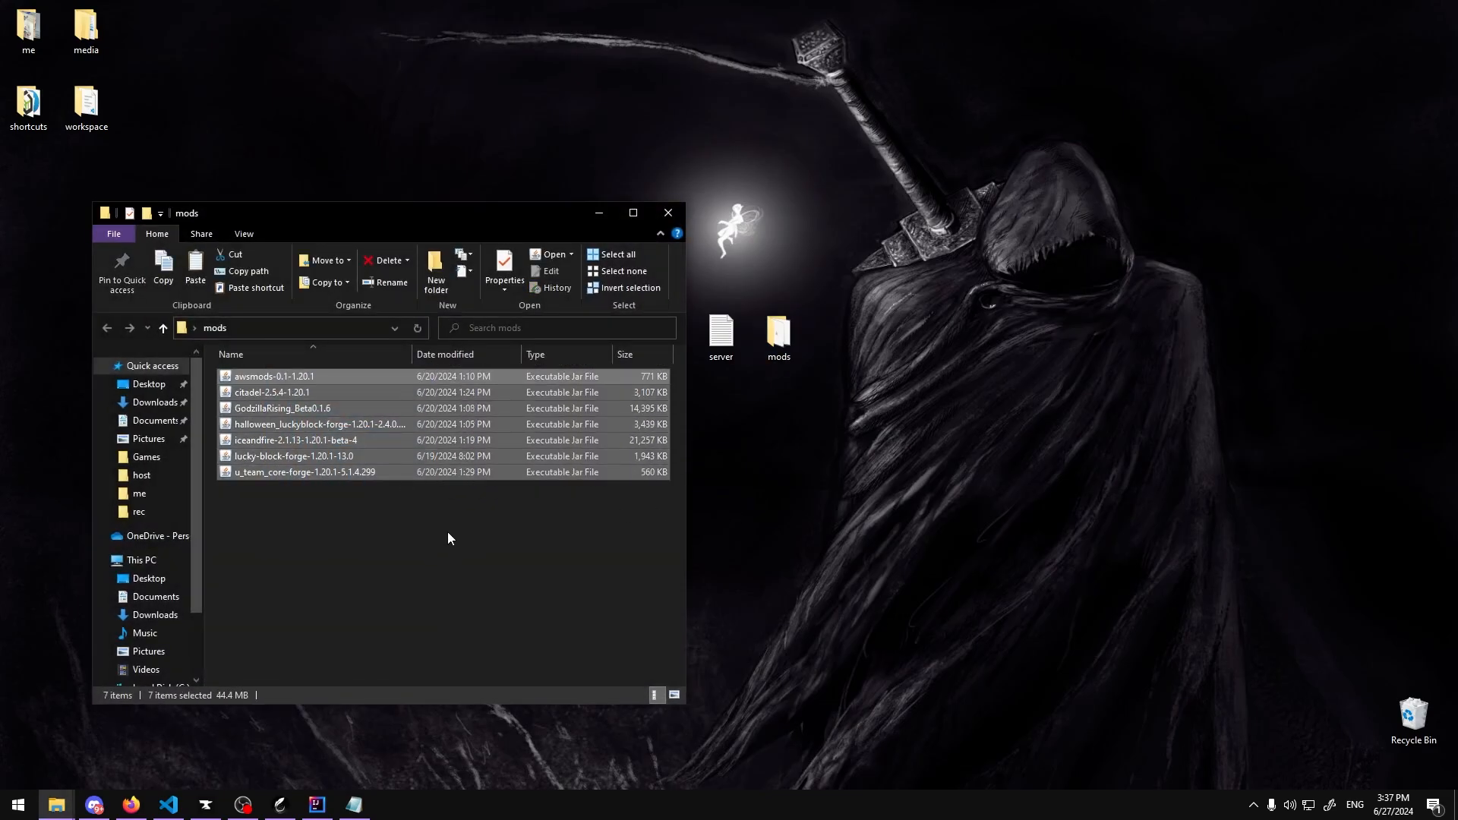
# Step: Paste the selected mod jars into the Feather server's mods folder and return to the server folder
pyautogui.click(56, 805)
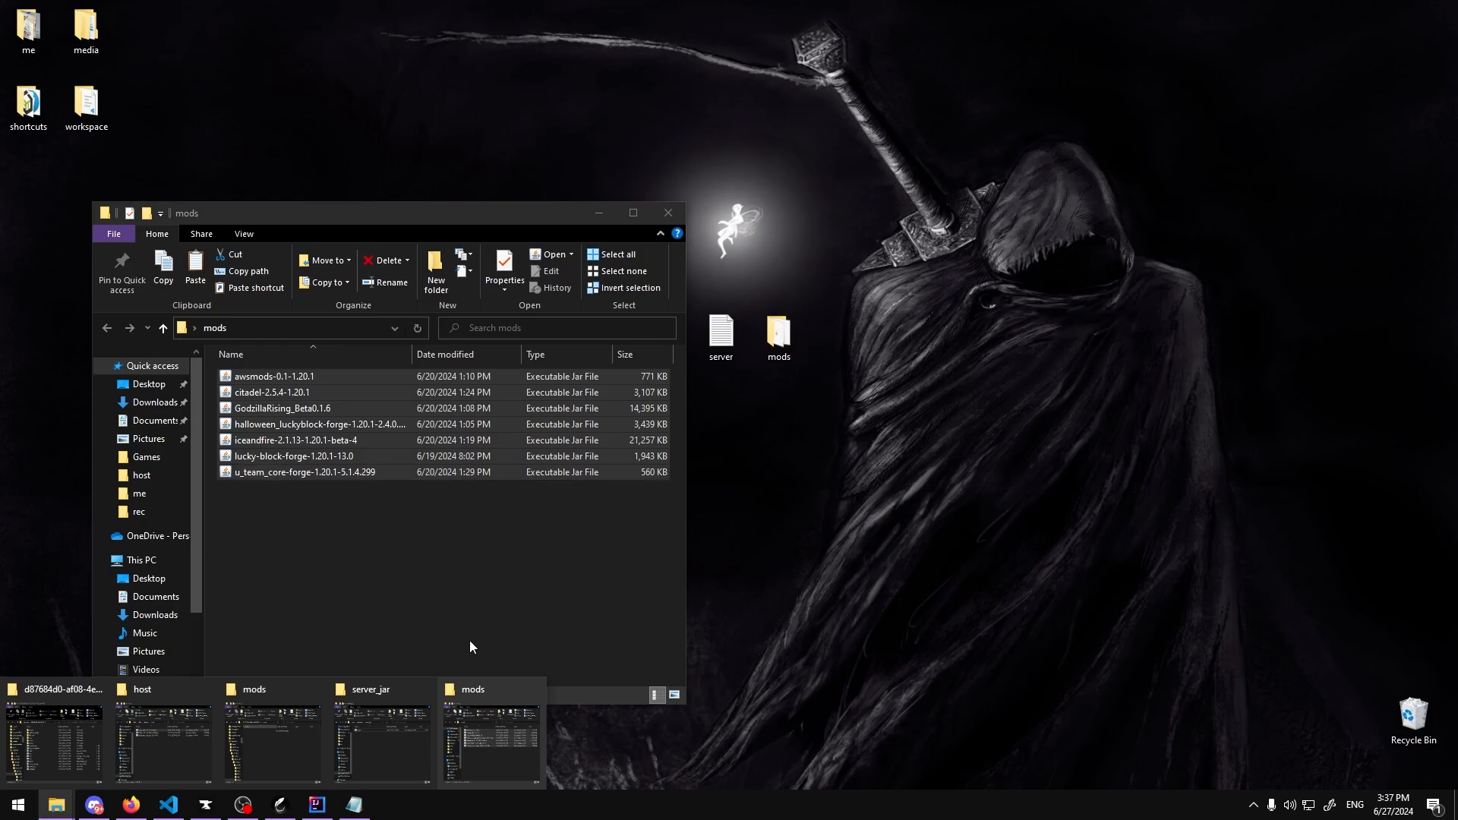
pyautogui.click(372, 725)
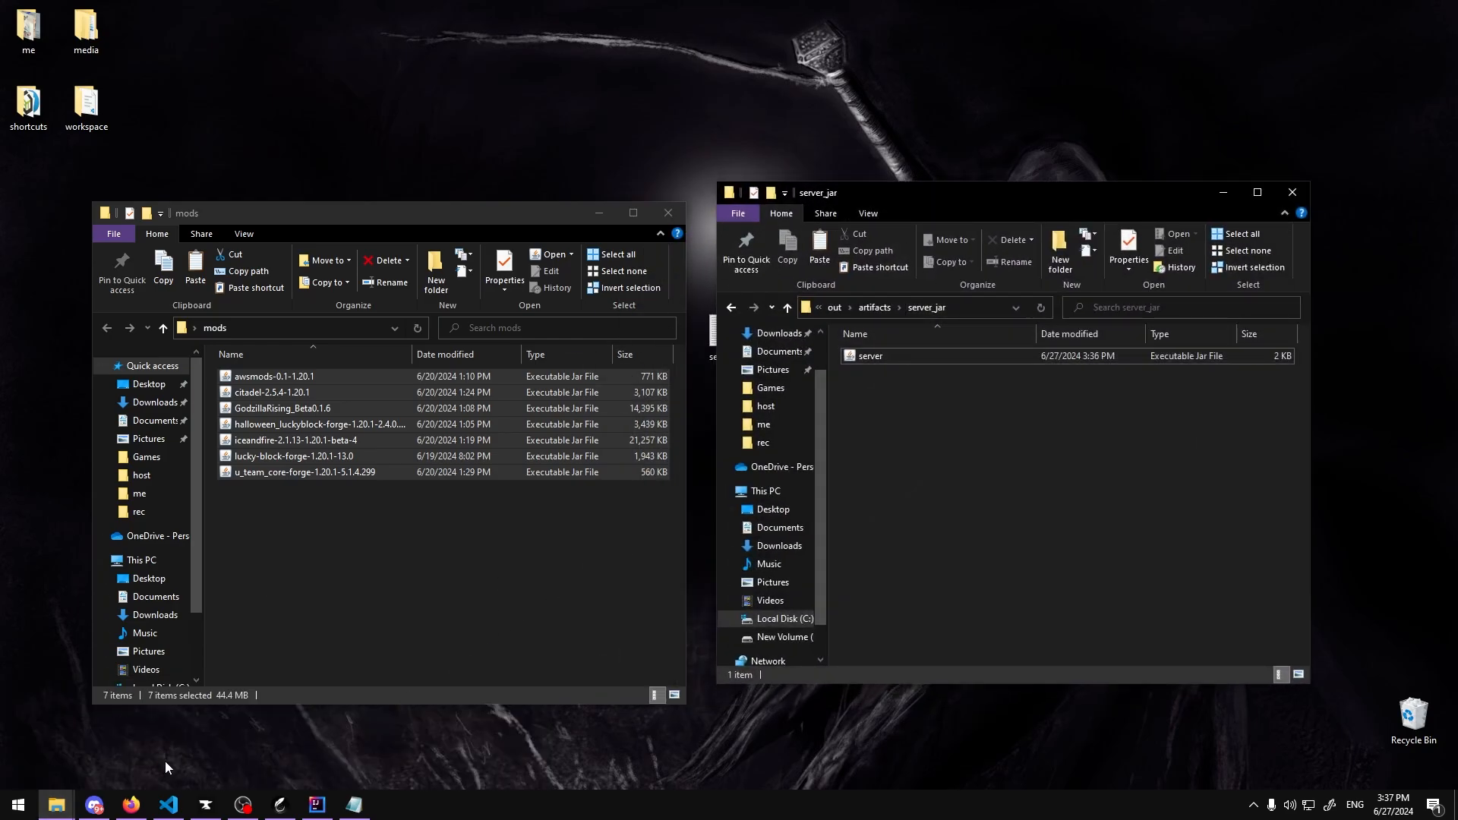
pyautogui.click(56, 804)
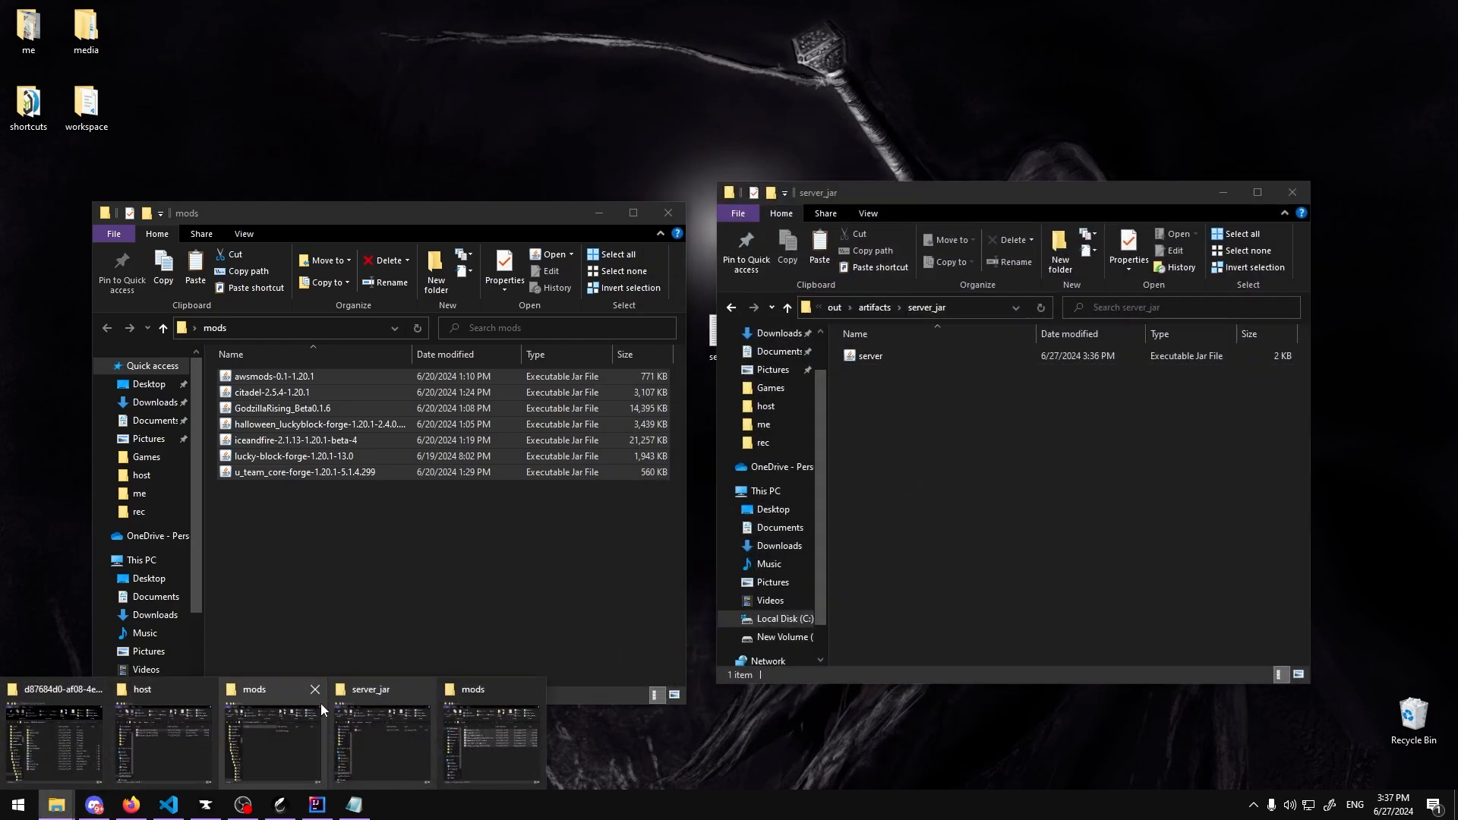
pyautogui.click(53, 709)
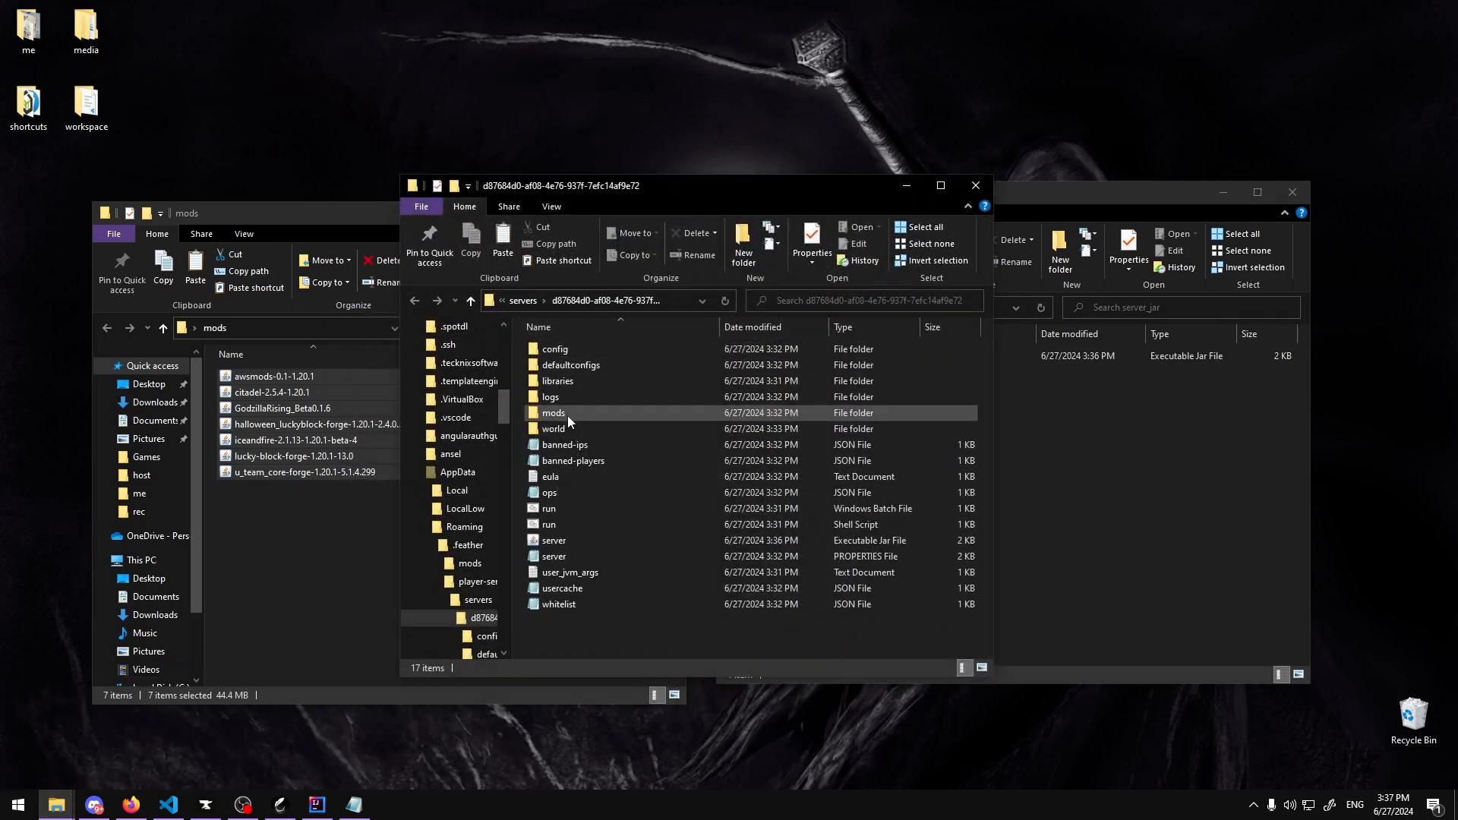
pyautogui.doubleClick(567, 416)
pyautogui.hotkey('ctrl', 'v')
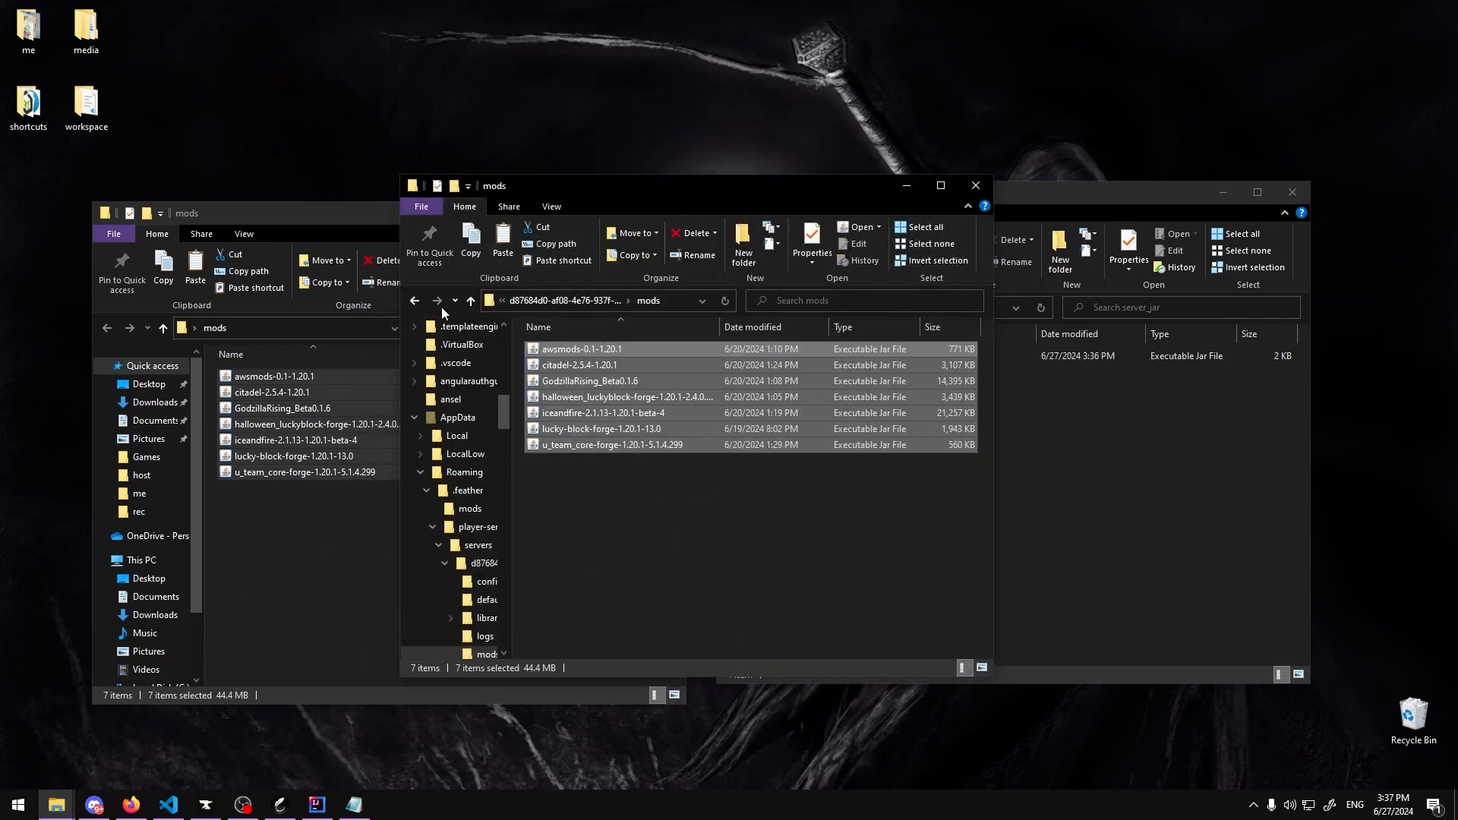
pyautogui.click(413, 300)
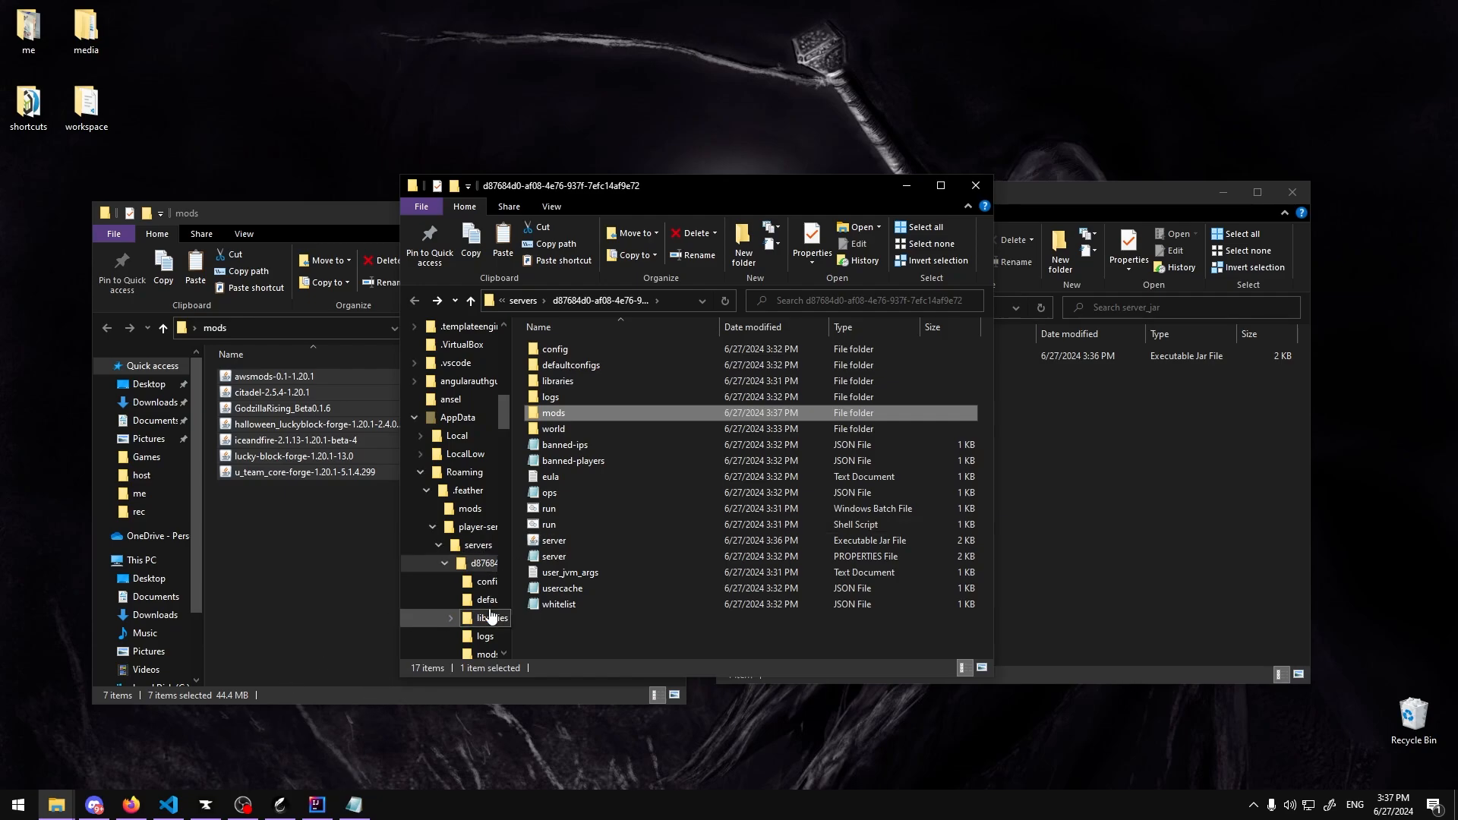
# Step: Start the custom server from Feather's servers page
pyautogui.click(279, 804)
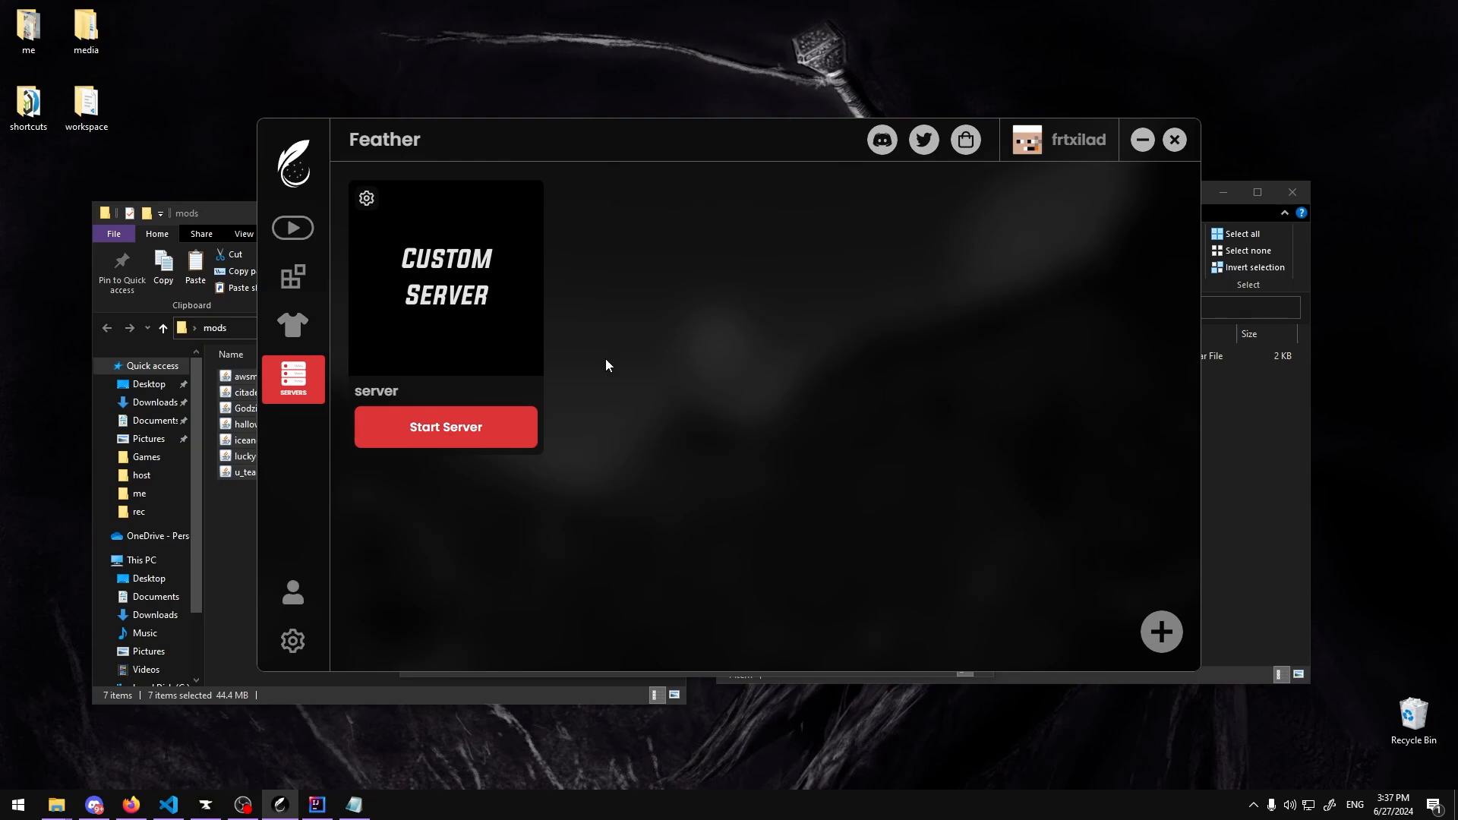
pyautogui.click(488, 426)
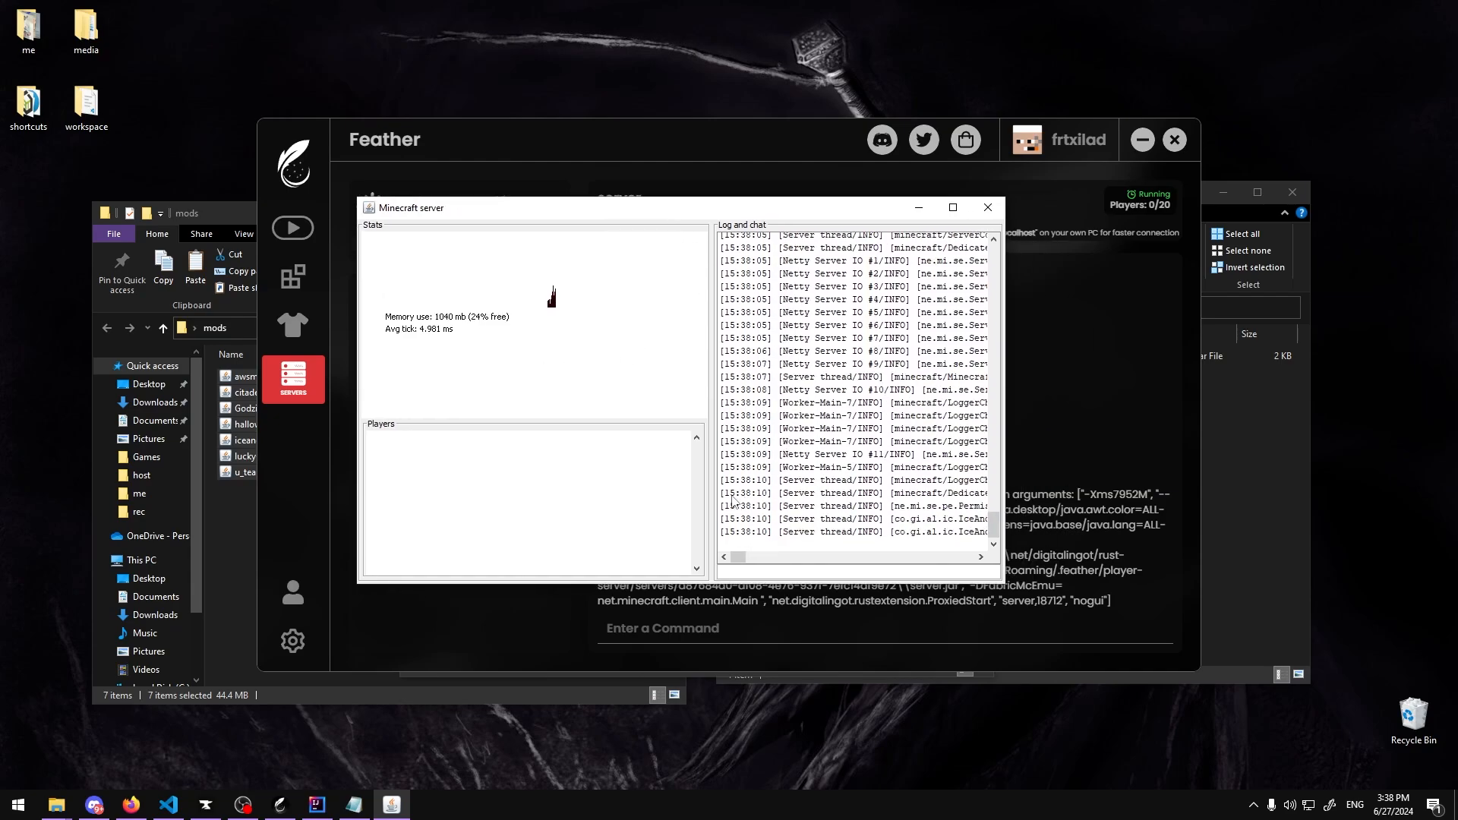
# Step: Open the Challenge Games modpack in CurseForge, review its mods, and launch it with Play
pyautogui.click(205, 804)
pyautogui.moveTo(472, 111); pyautogui.dragTo(483, 139)
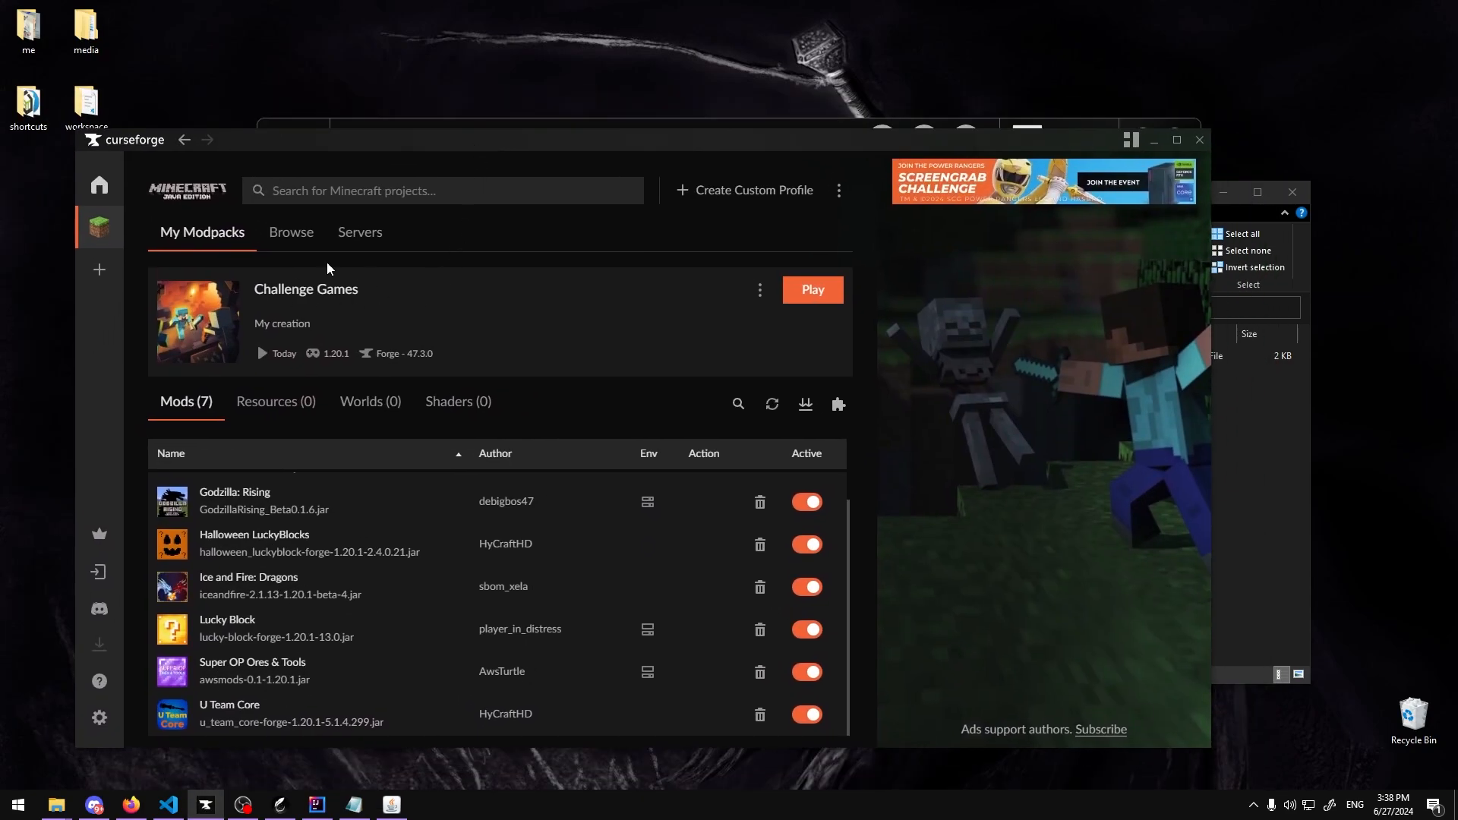
pyautogui.click(102, 243)
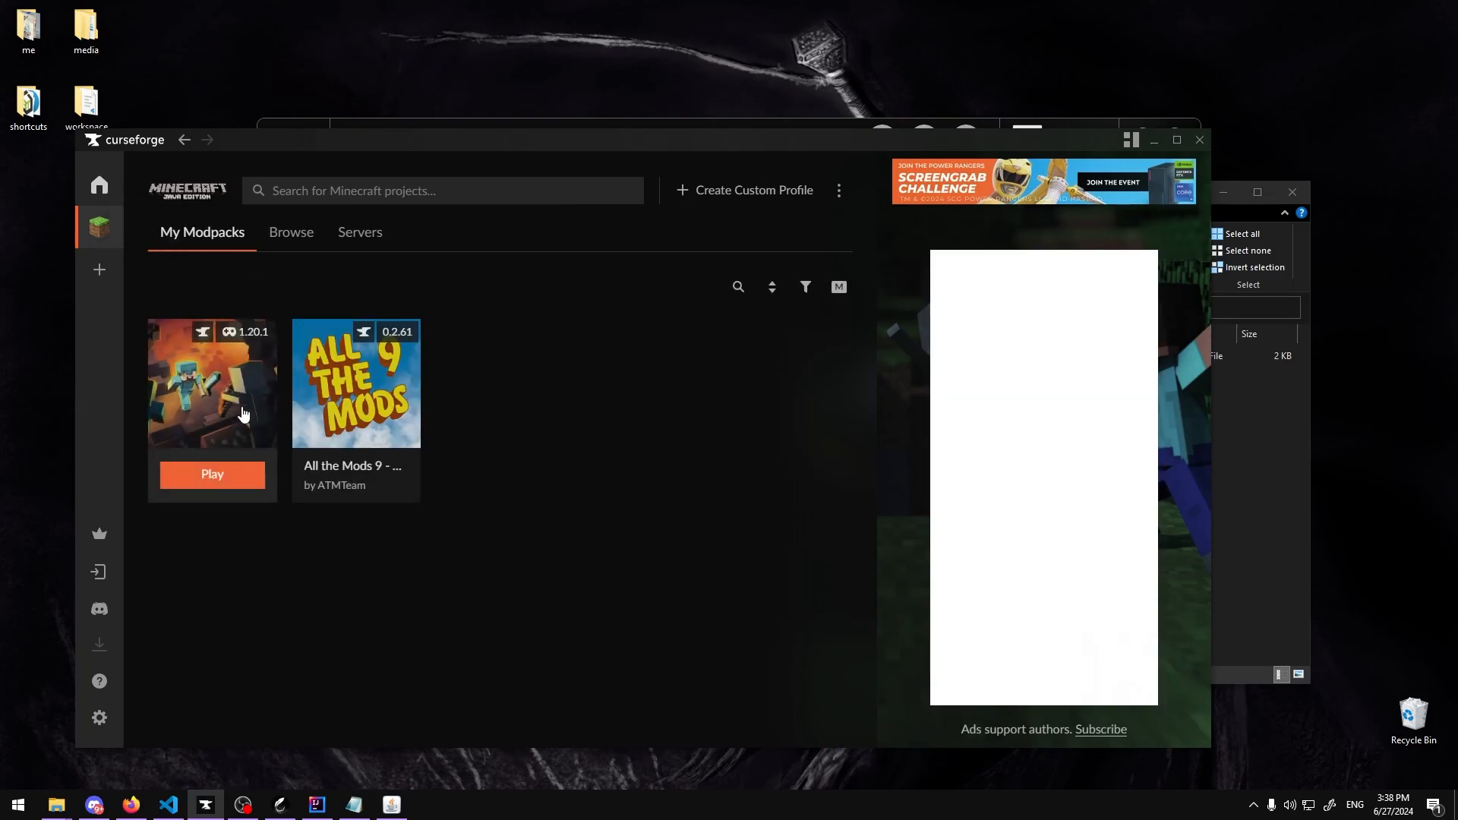
pyautogui.click(243, 367)
pyautogui.scroll(-2, 243, 675)
pyautogui.scroll(2, 313, 591)
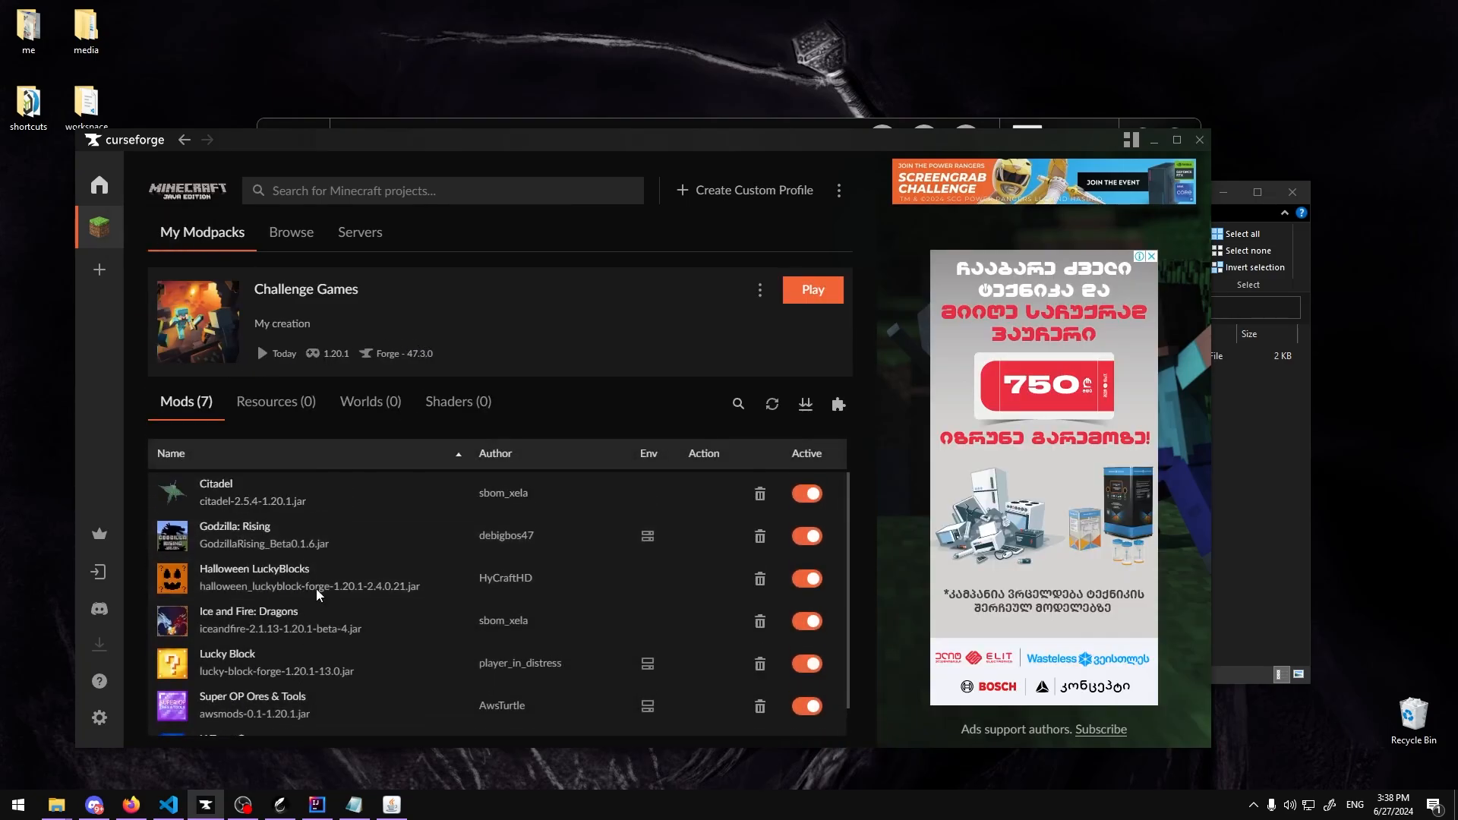
pyautogui.scroll(-1, 228, 683)
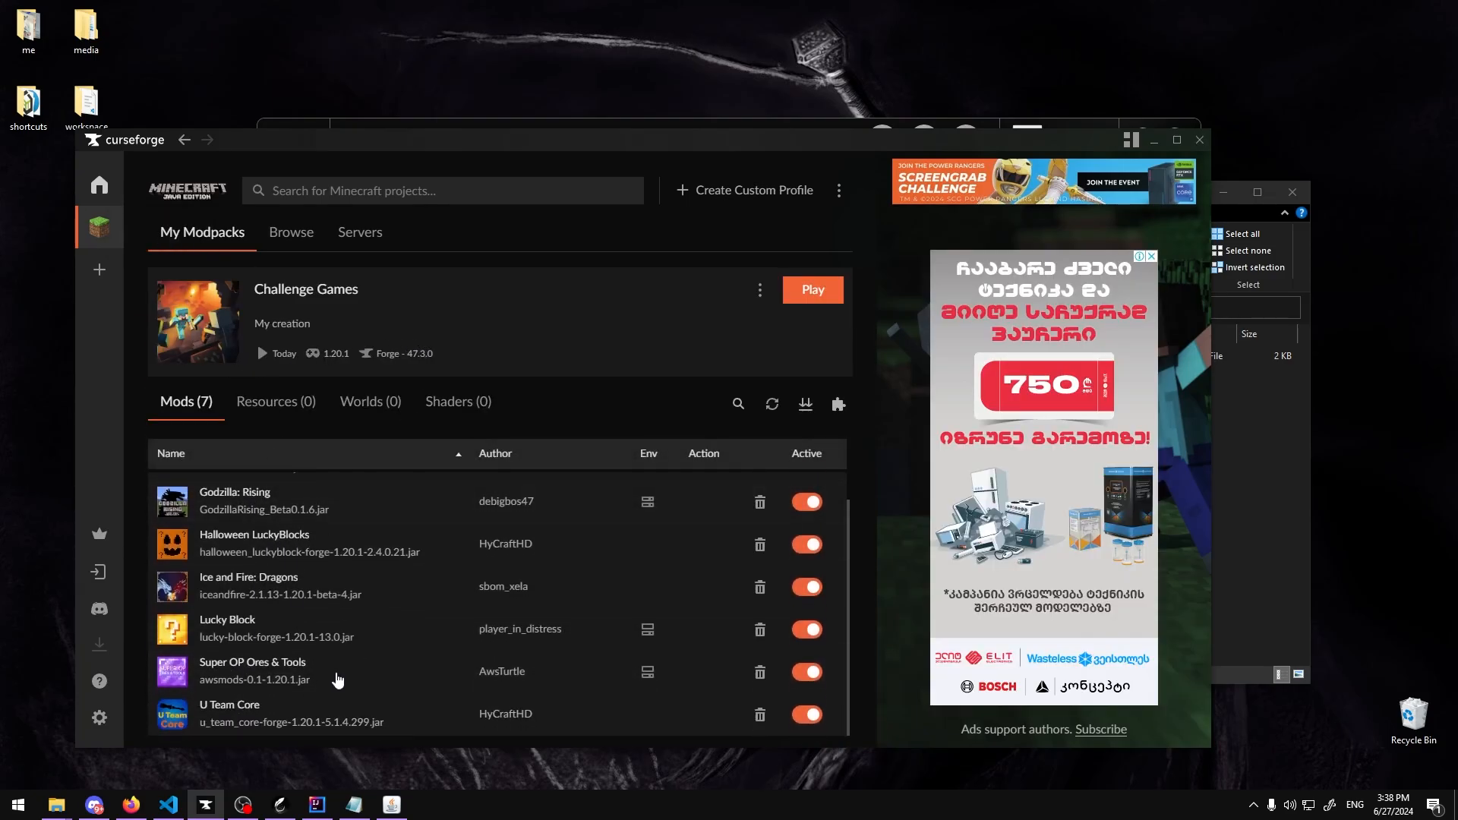
pyautogui.click(813, 289)
pyautogui.moveTo(674, 146); pyautogui.dragTo(362, 176)
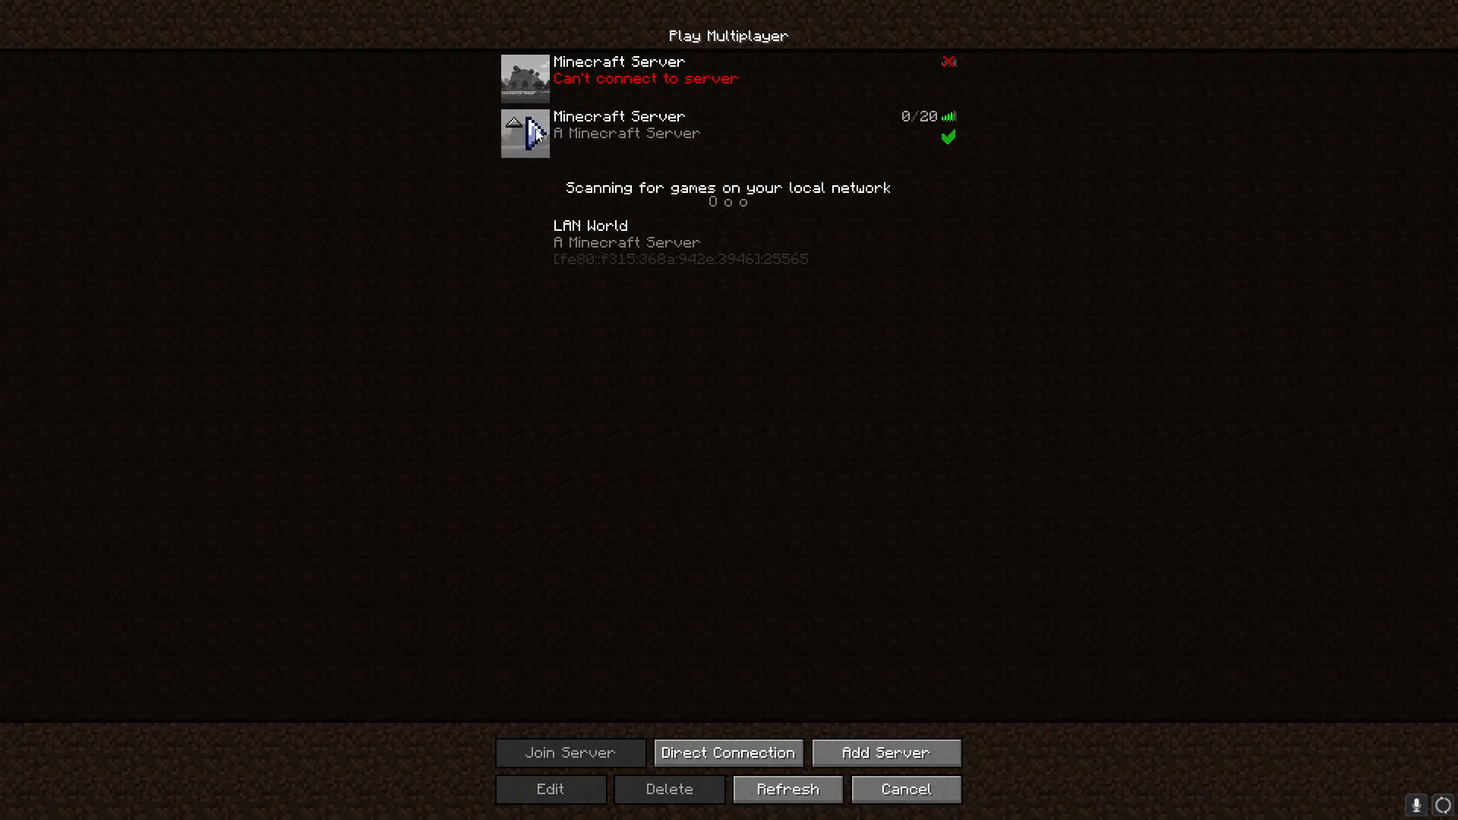
pyautogui.doubleClick(565, 135)
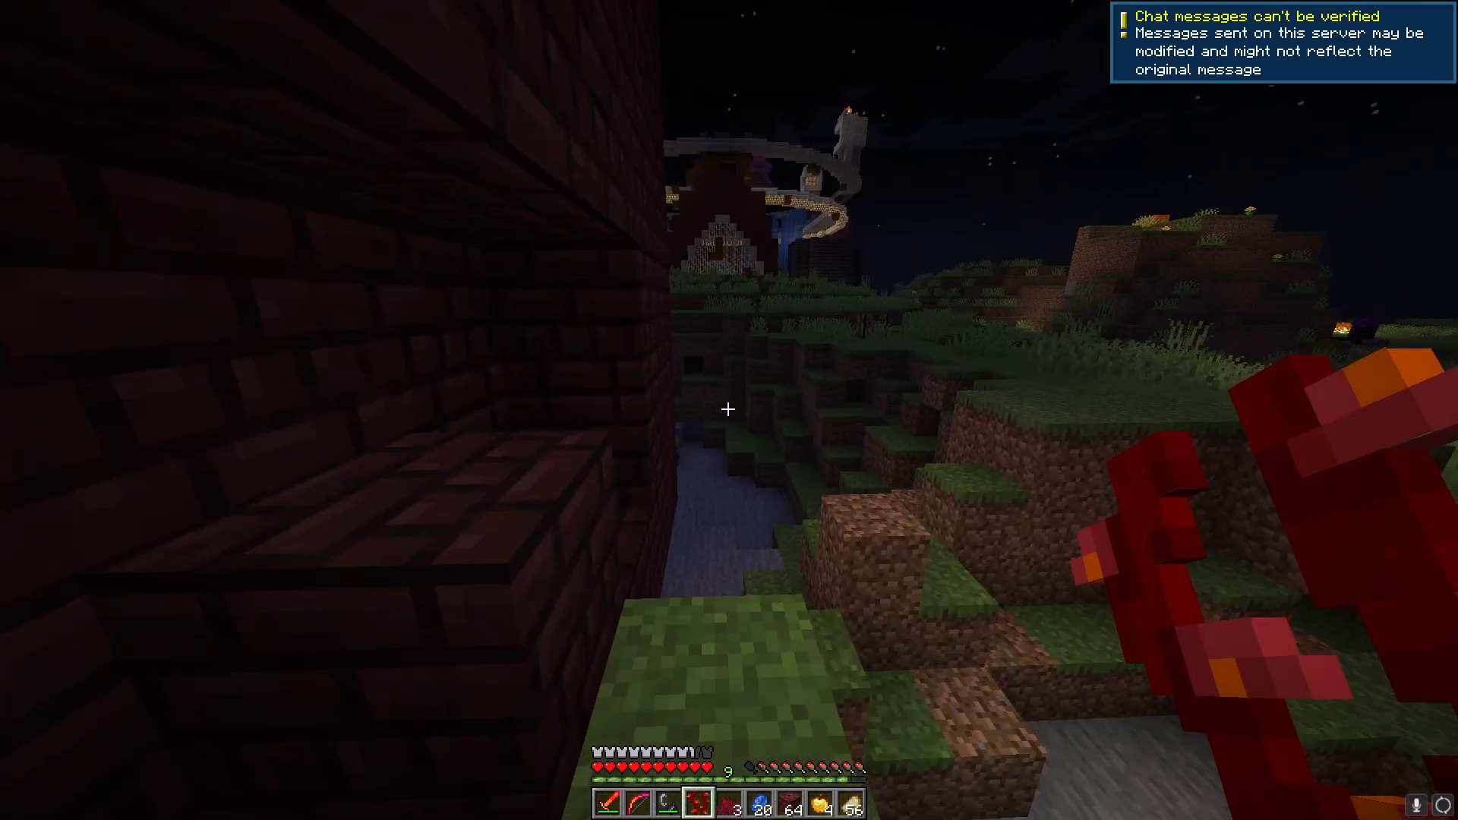
pyautogui.press('w')
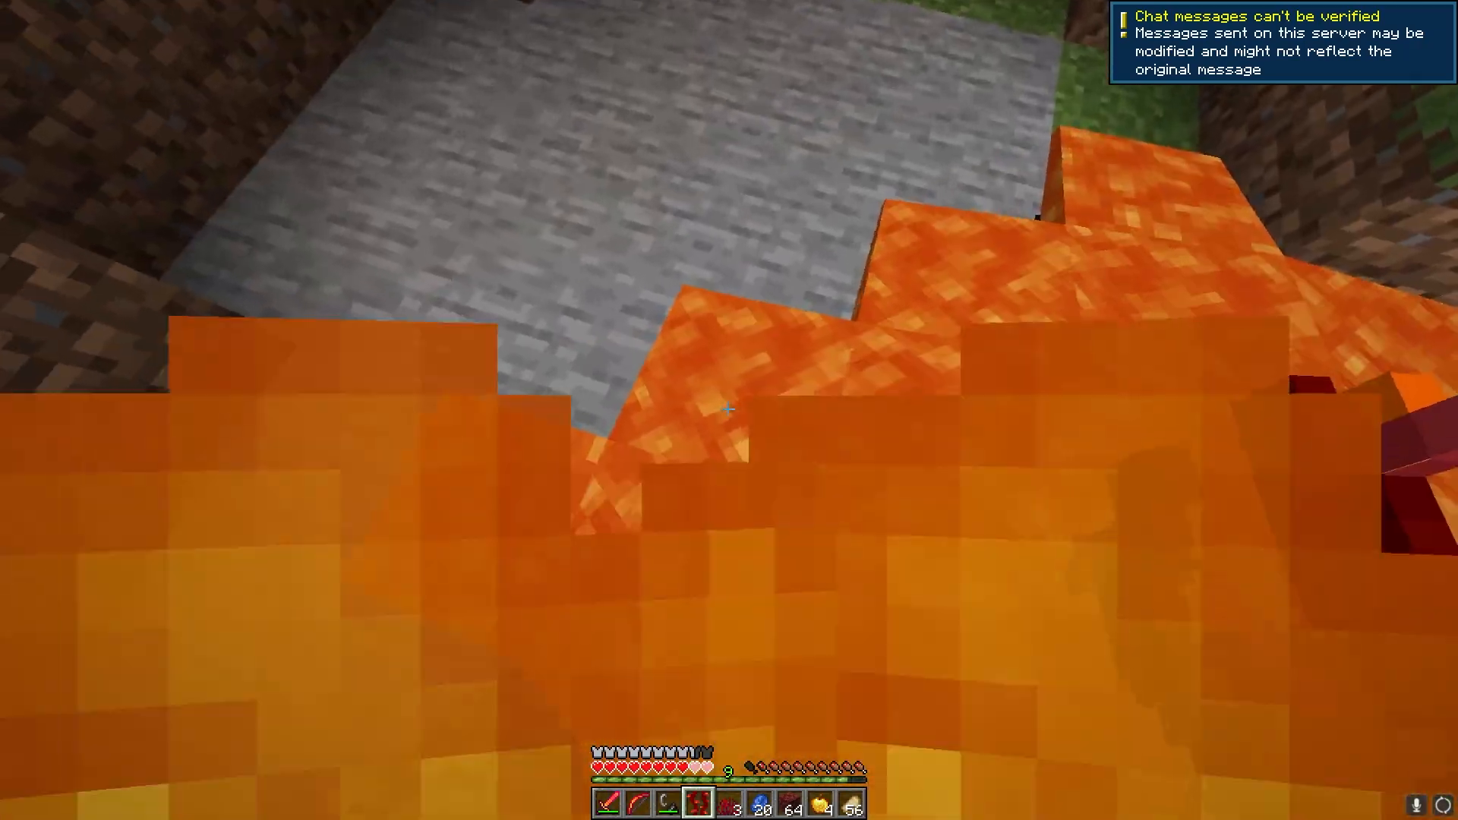
pyautogui.press('e')
pyautogui.press('e')
pyautogui.press('e')
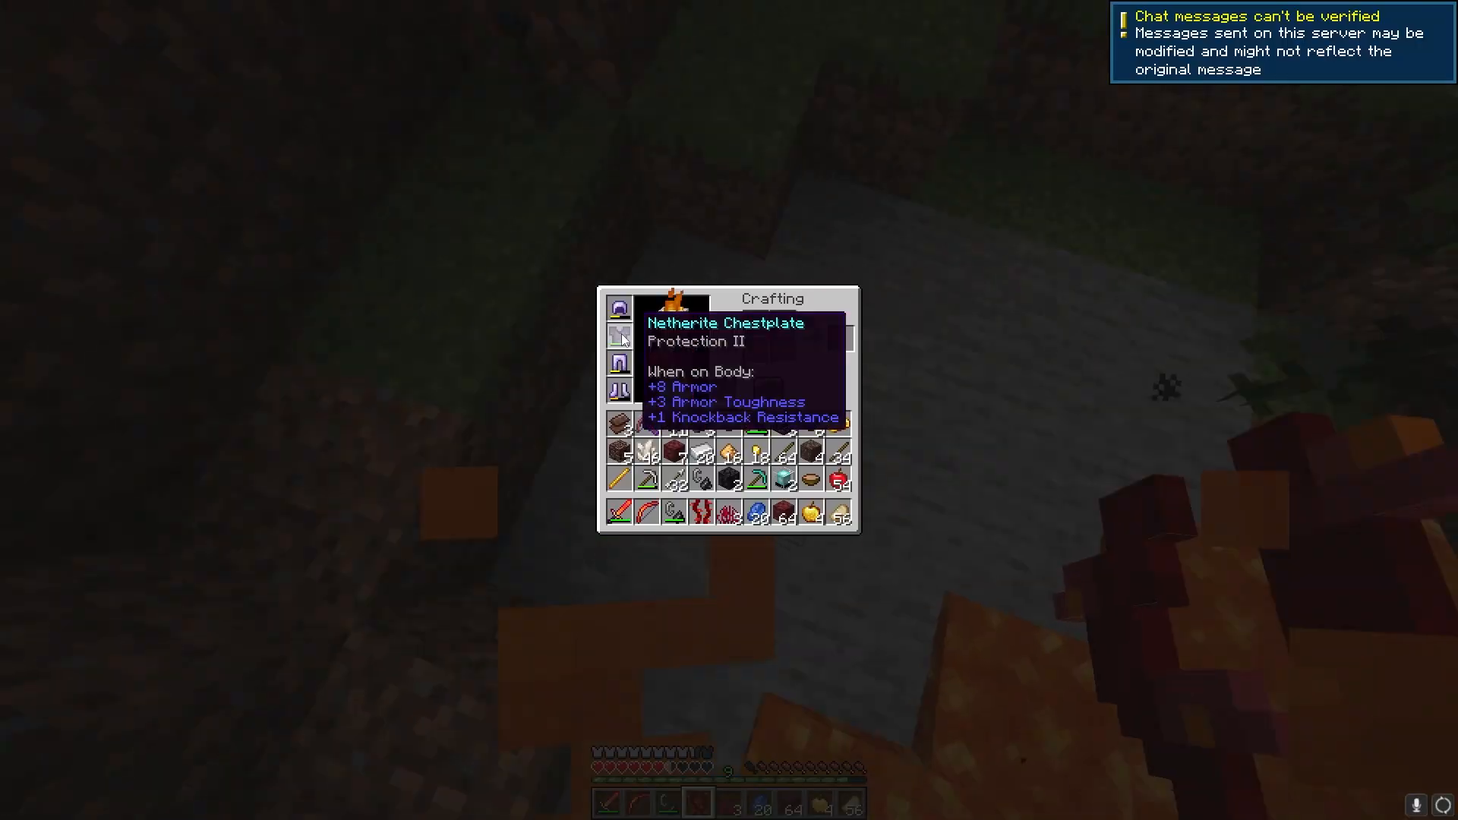
pyautogui.press('e')
pyautogui.press('1')
pyautogui.press('w')
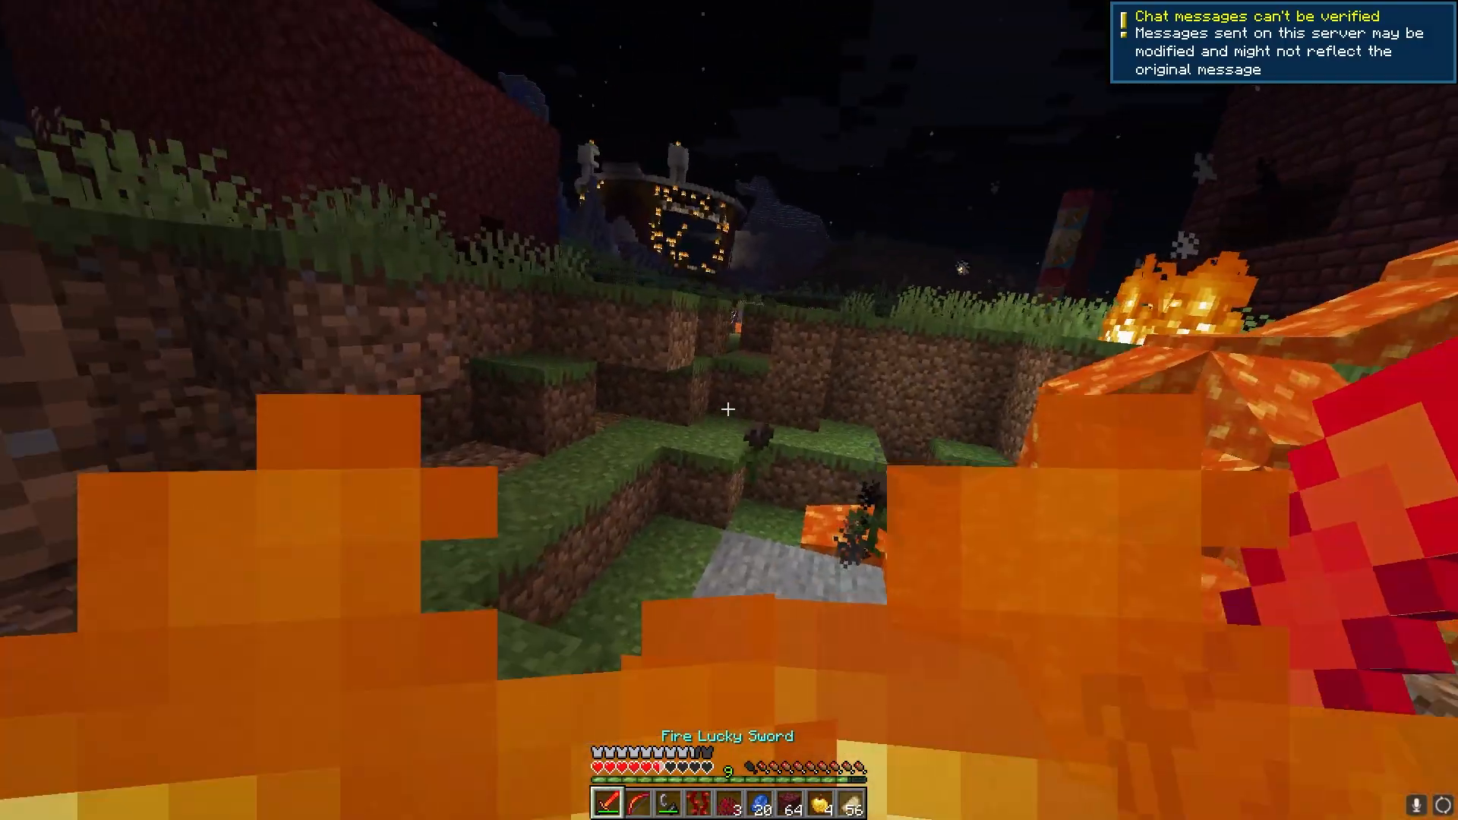
pyautogui.press('w')
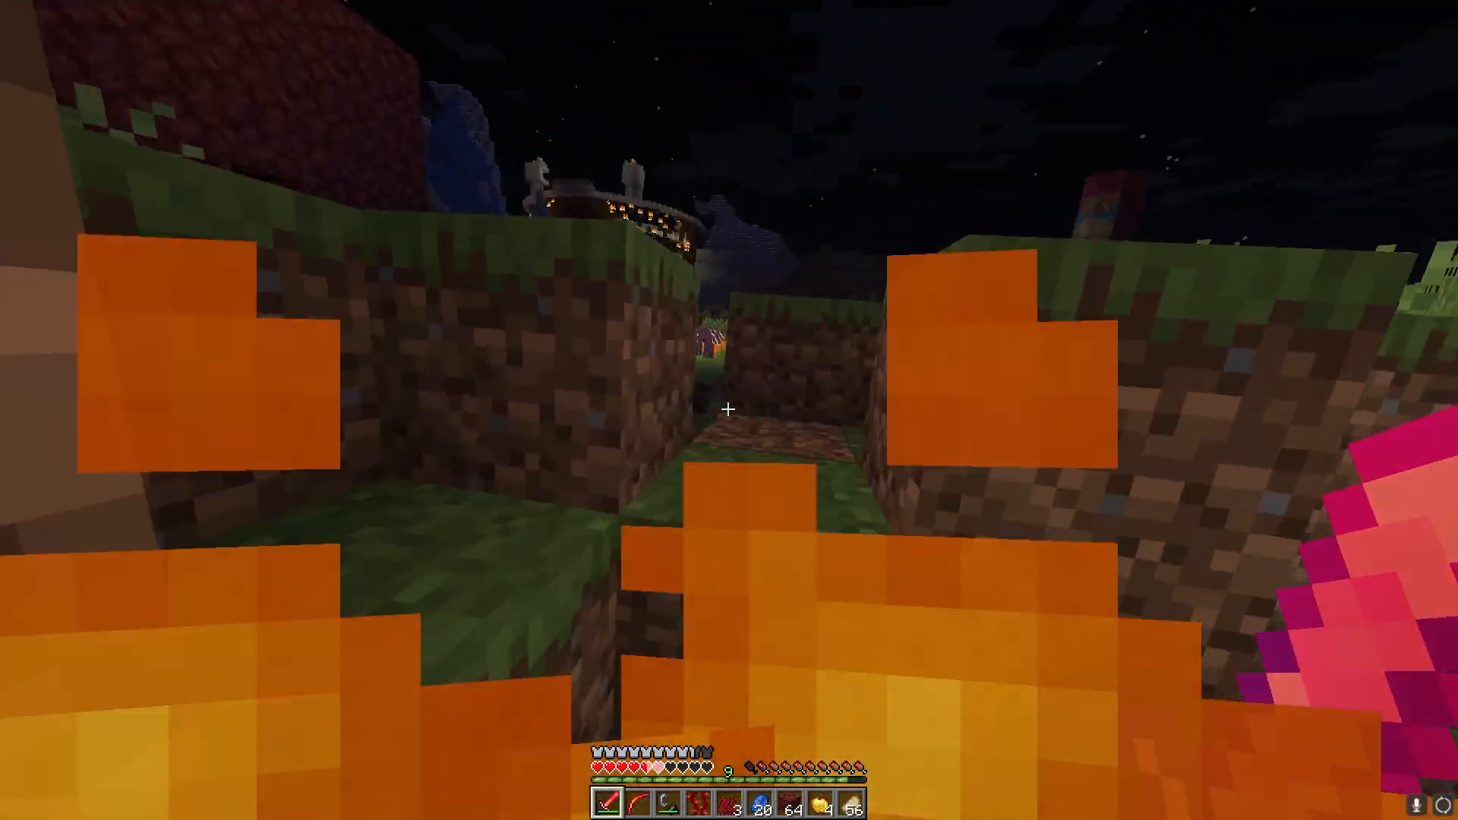
pyautogui.press('space')
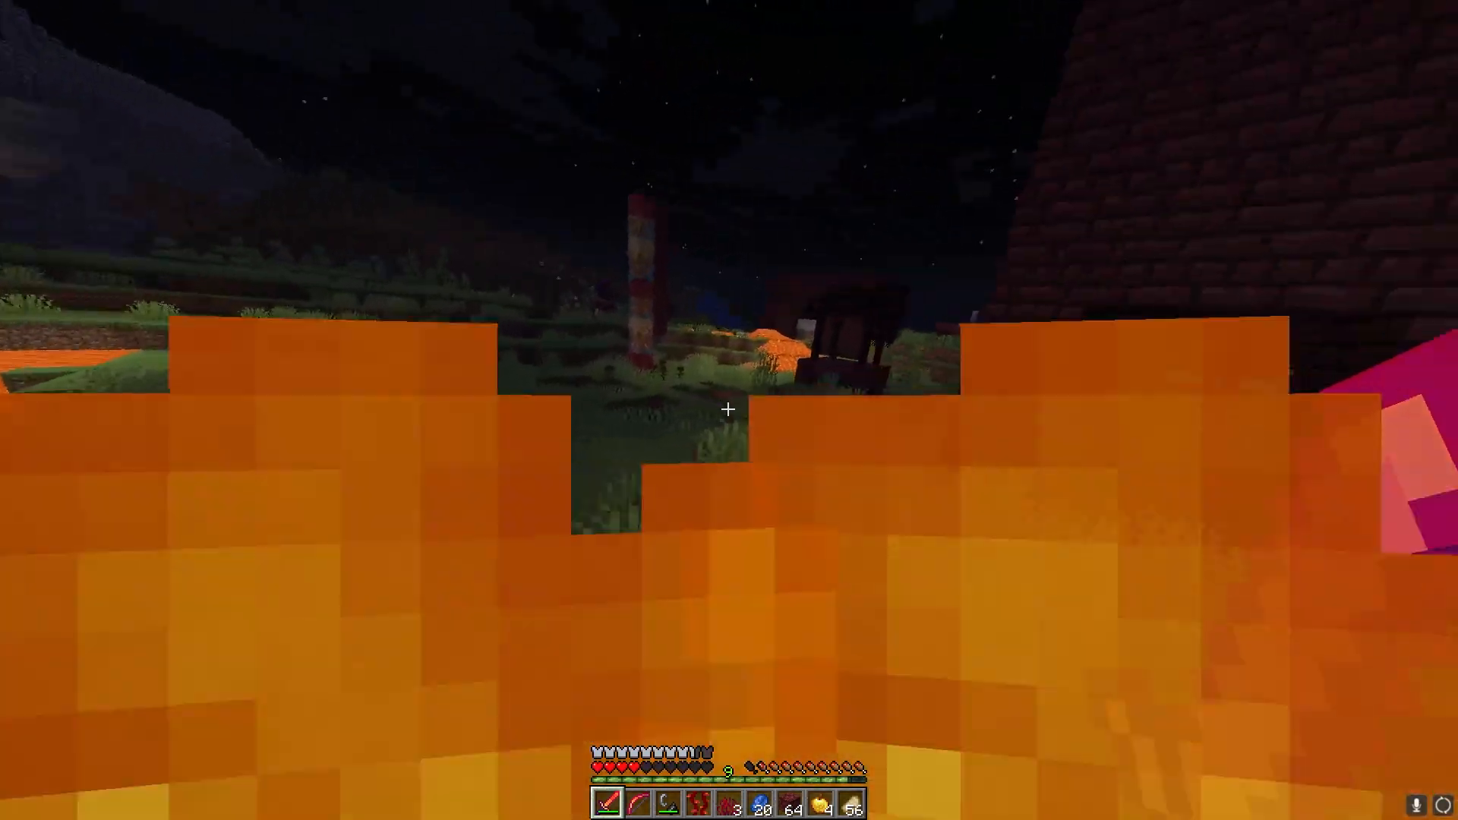
pyautogui.press('4')
pyautogui.press('5')
pyautogui.press('e')
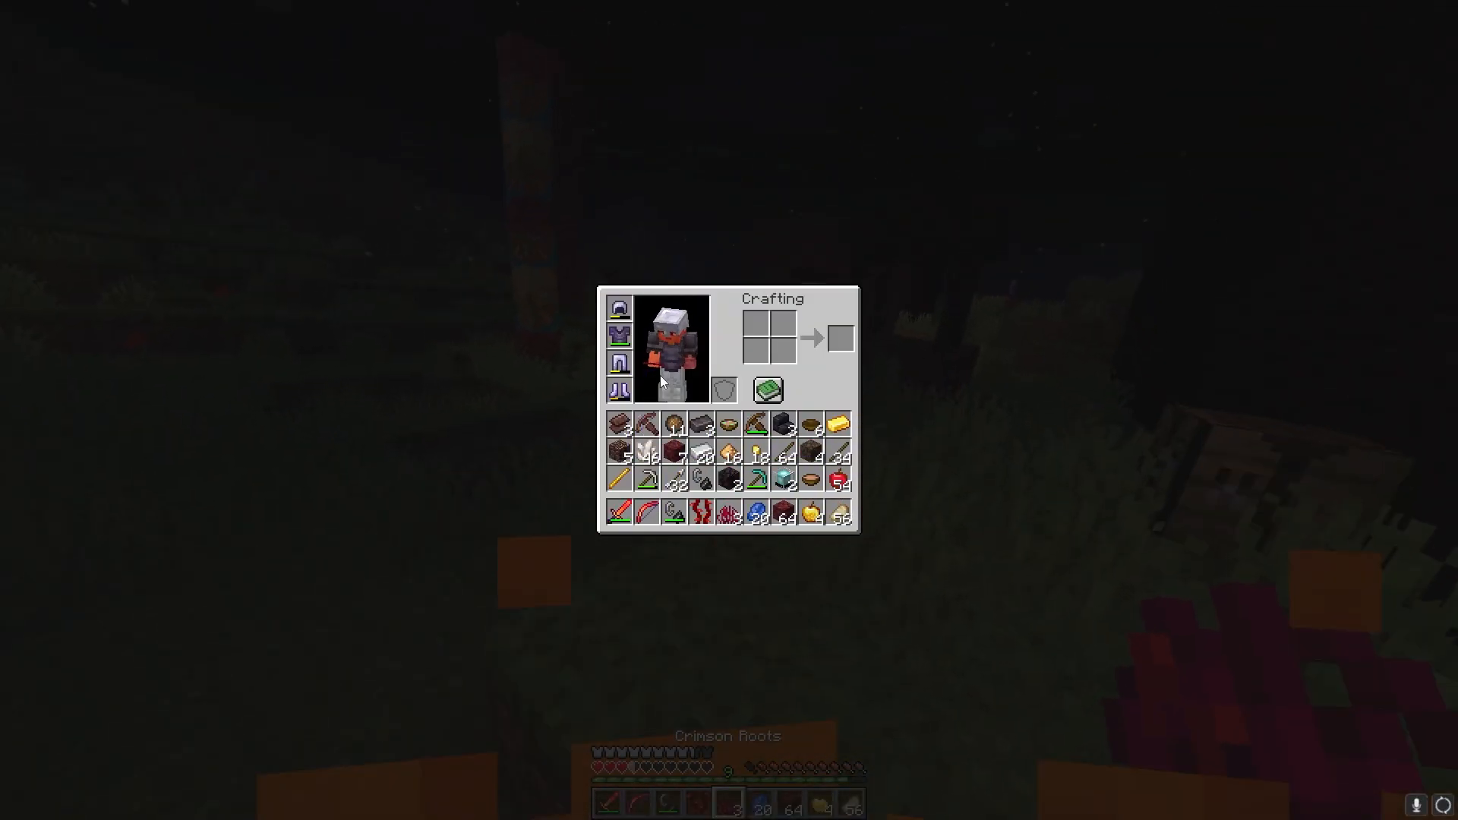
pyautogui.press('e')
pyautogui.press('2')
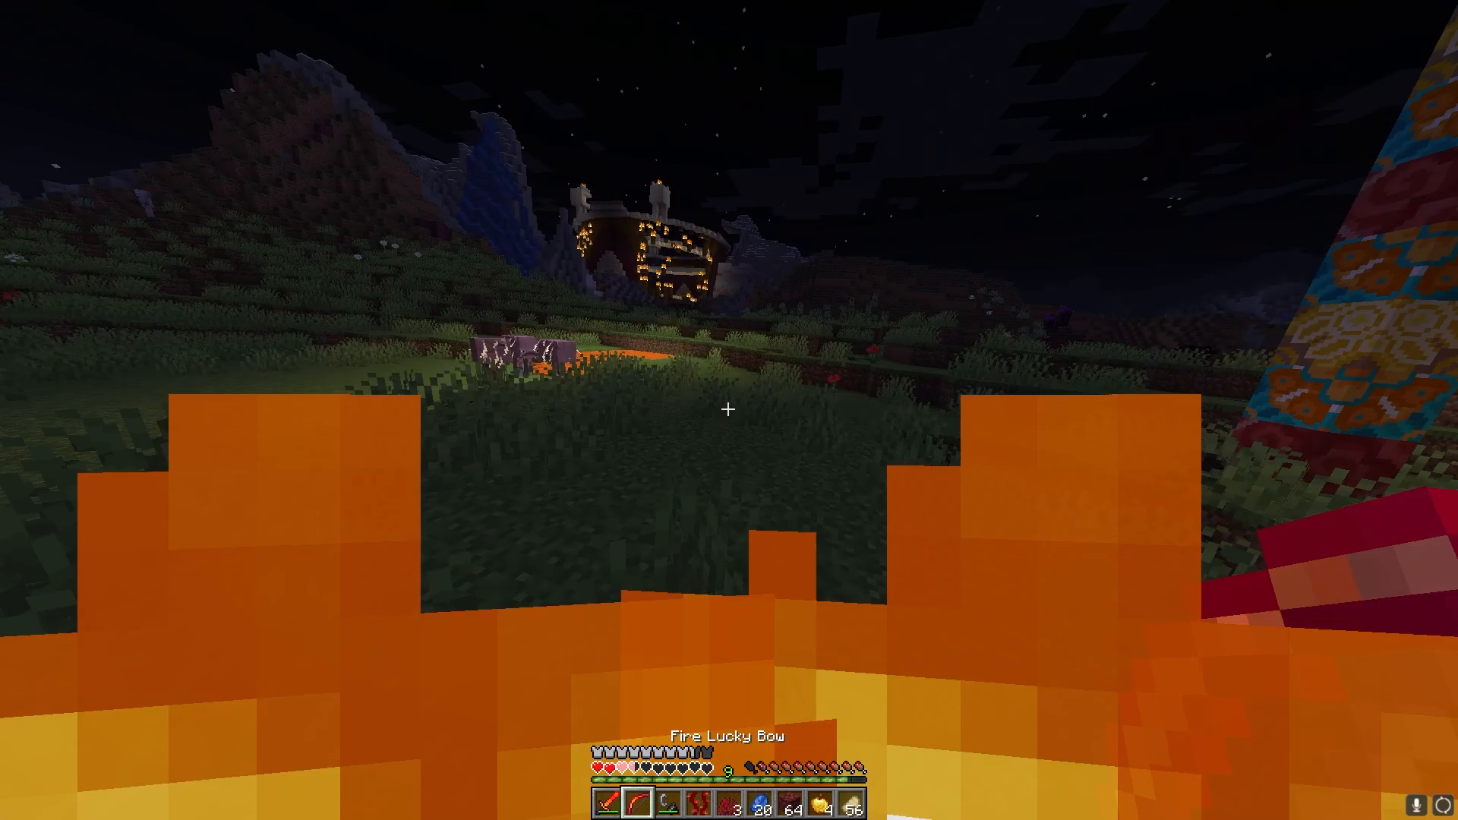
pyautogui.press('1')
pyautogui.press('w')
pyautogui.press('space')
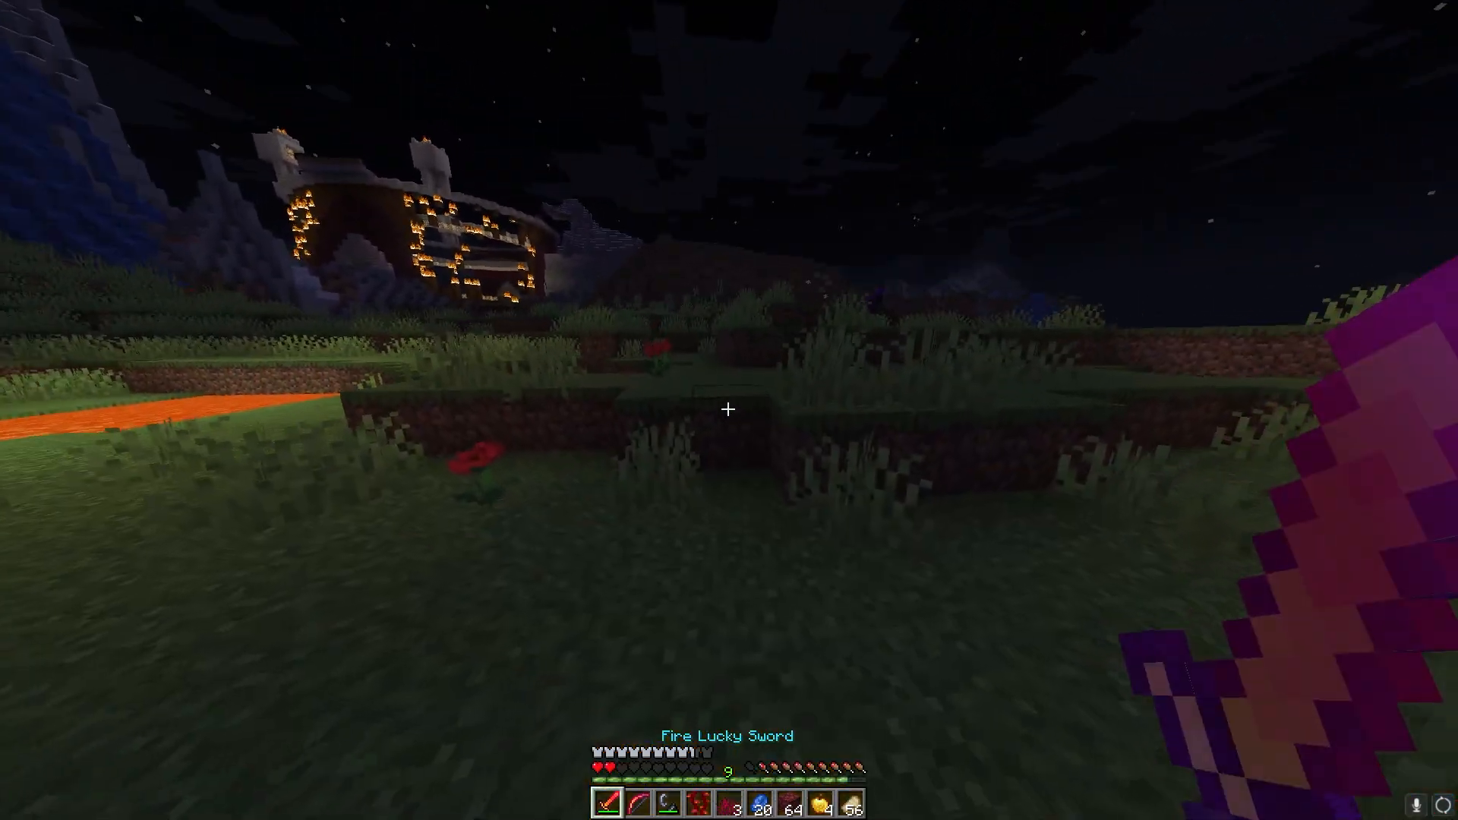
pyautogui.press('w')
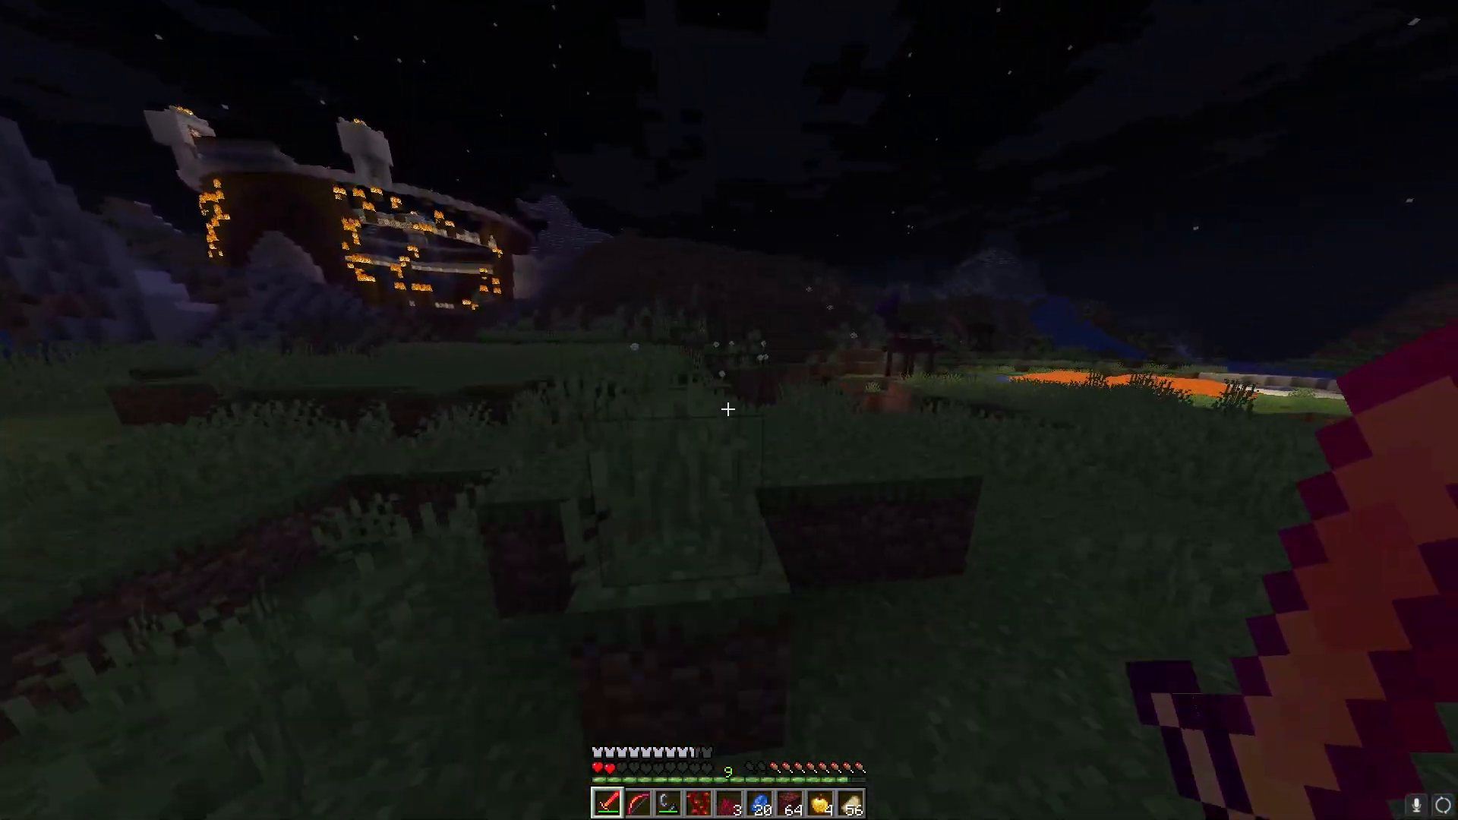
pyautogui.press('space')
pyautogui.press('w')
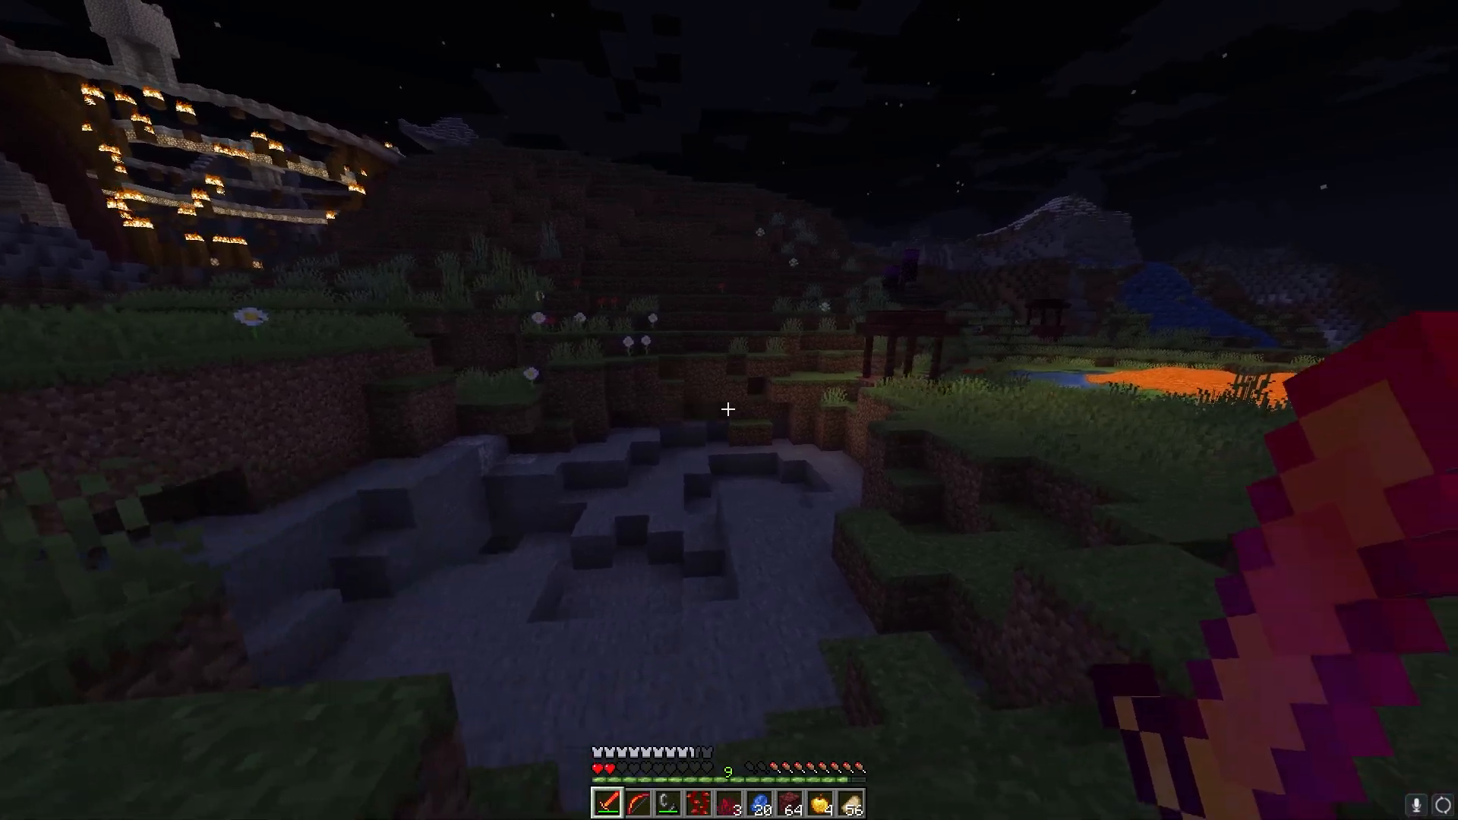
pyautogui.press('space')
pyautogui.scroll(-2, 727, 409)
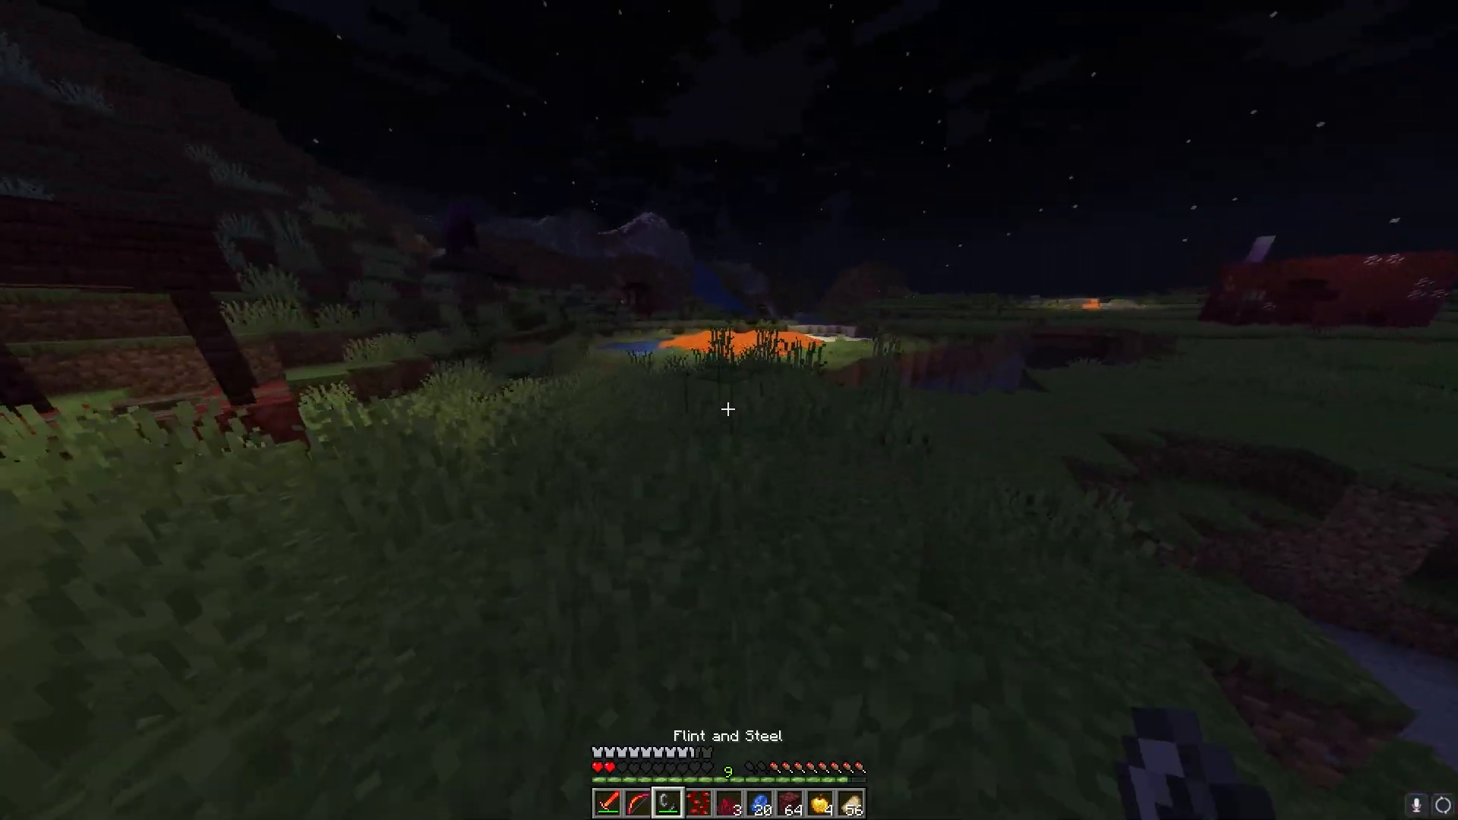
pyautogui.scroll(-1, 727, 410)
pyautogui.press('w')
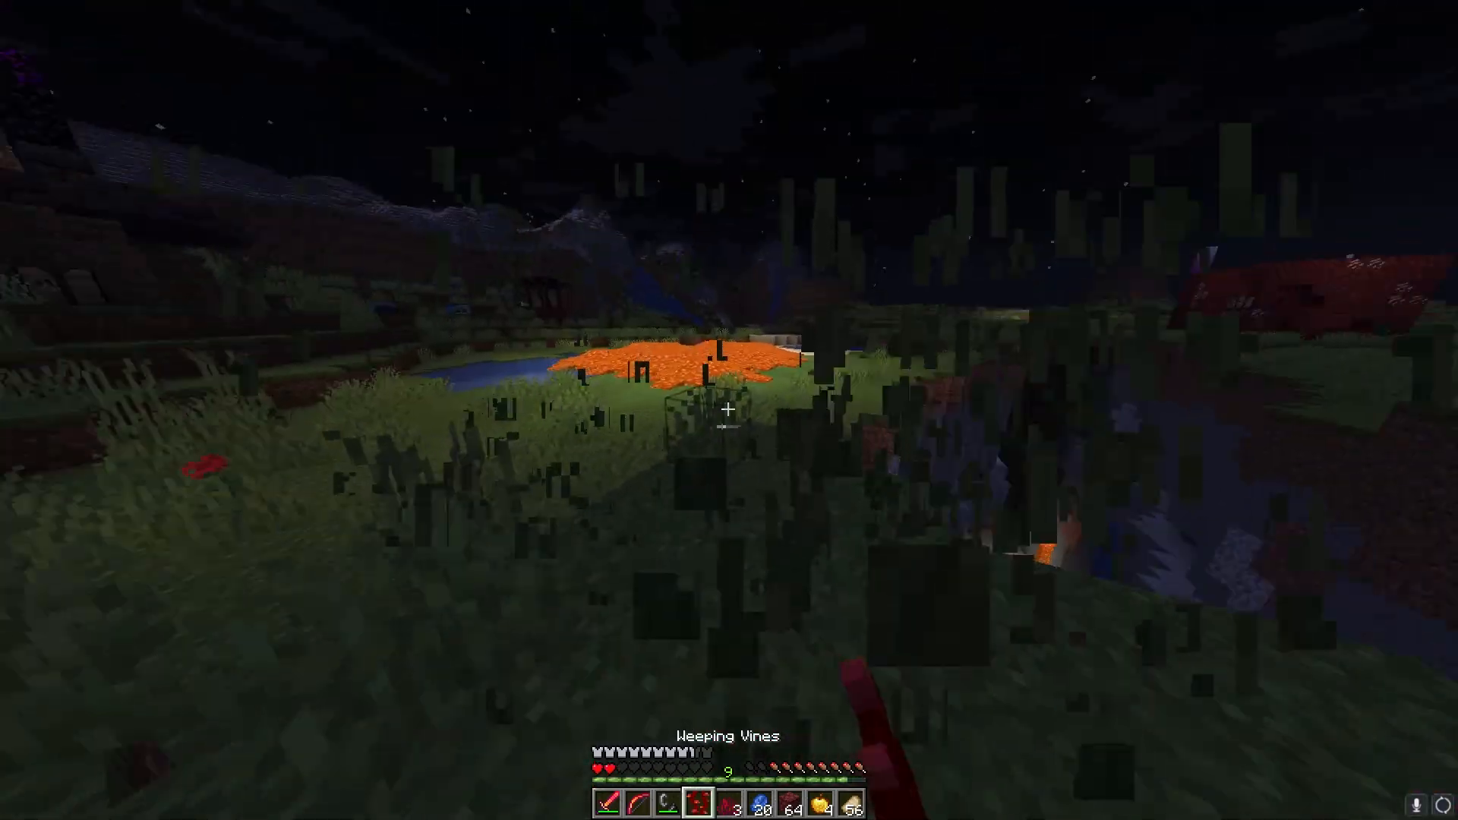
pyautogui.press('w')
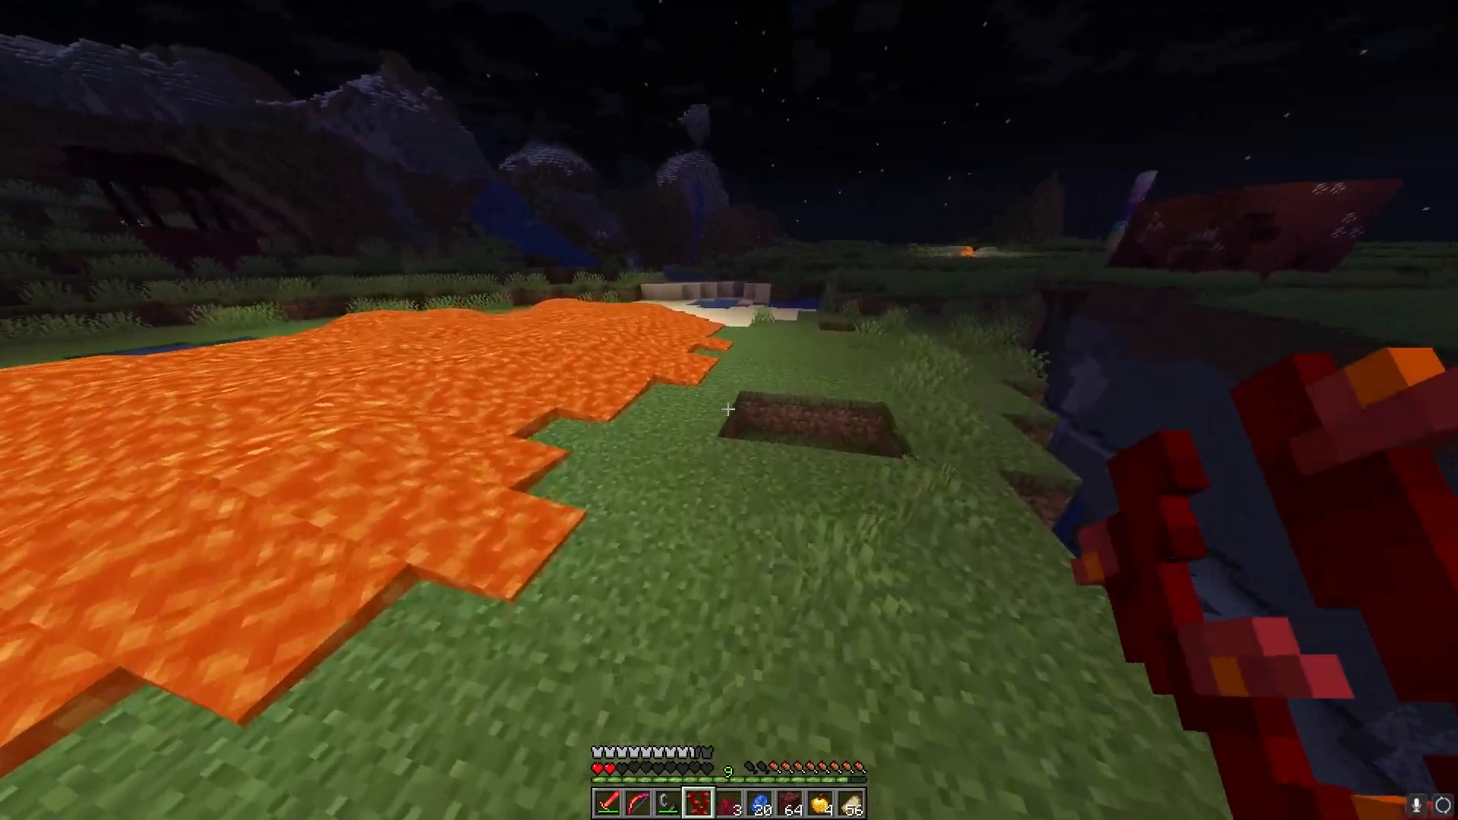
pyautogui.press('w')
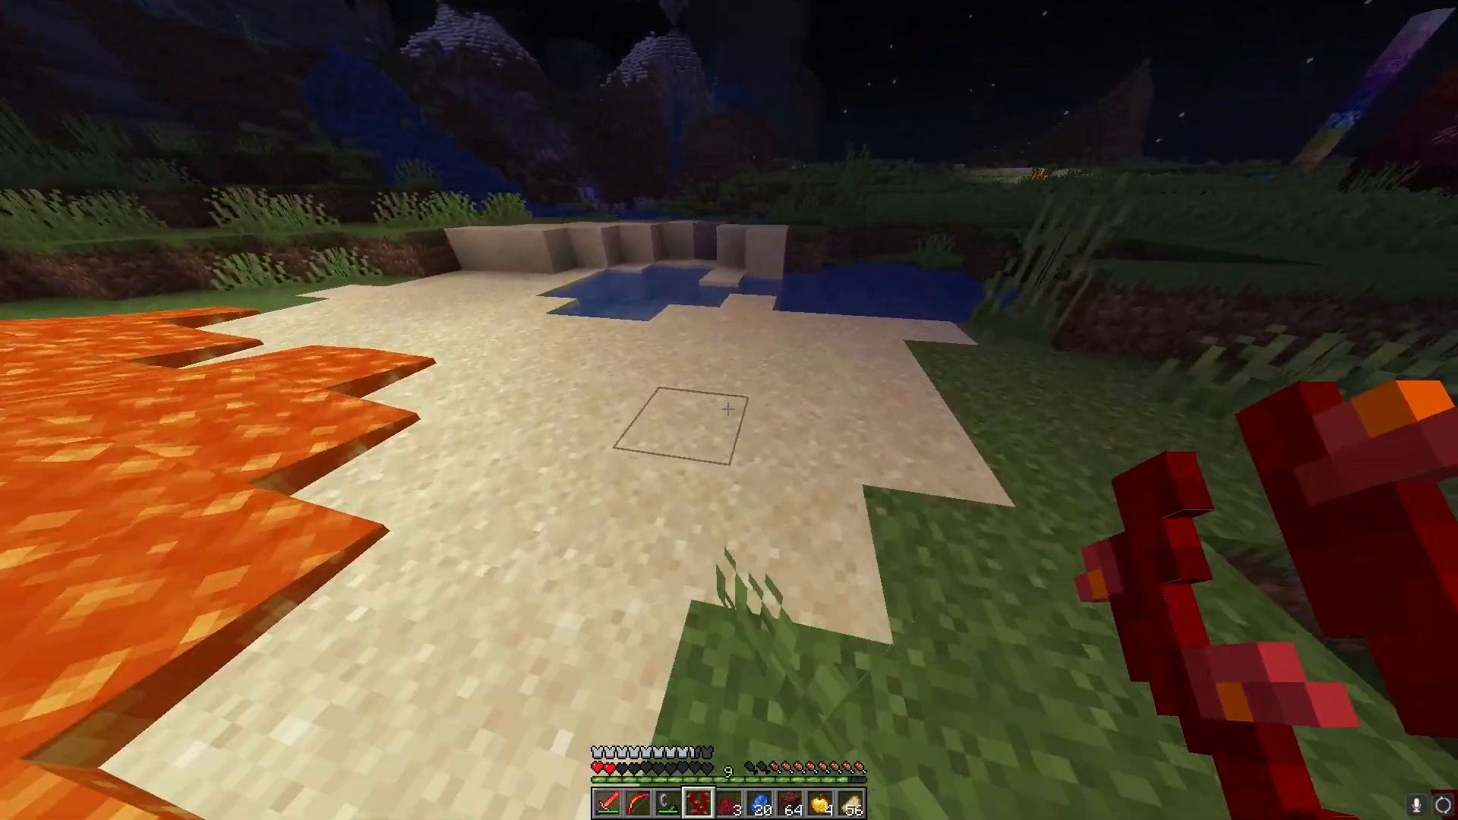
pyautogui.press('w')
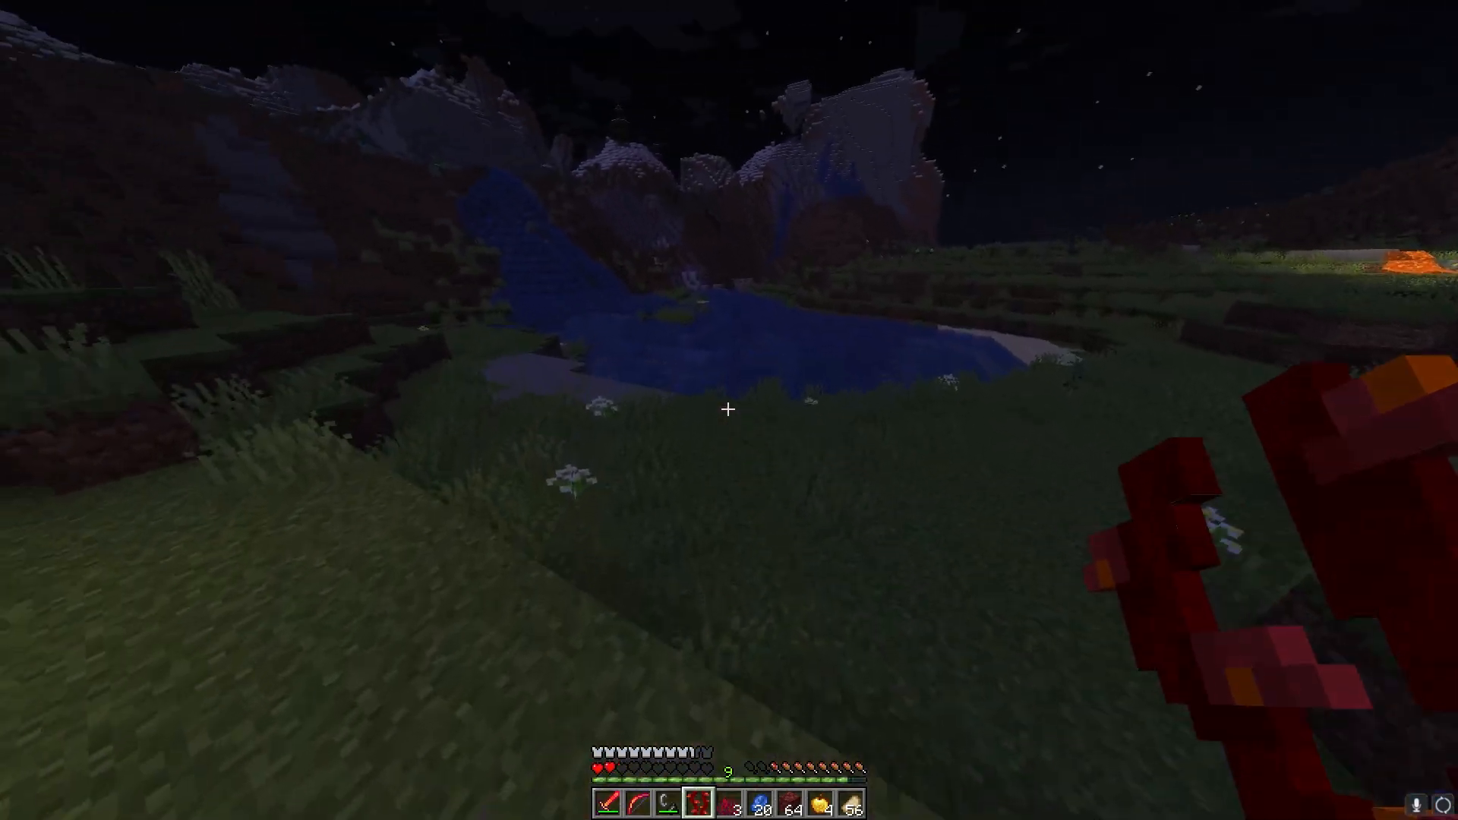
pyautogui.press('w')
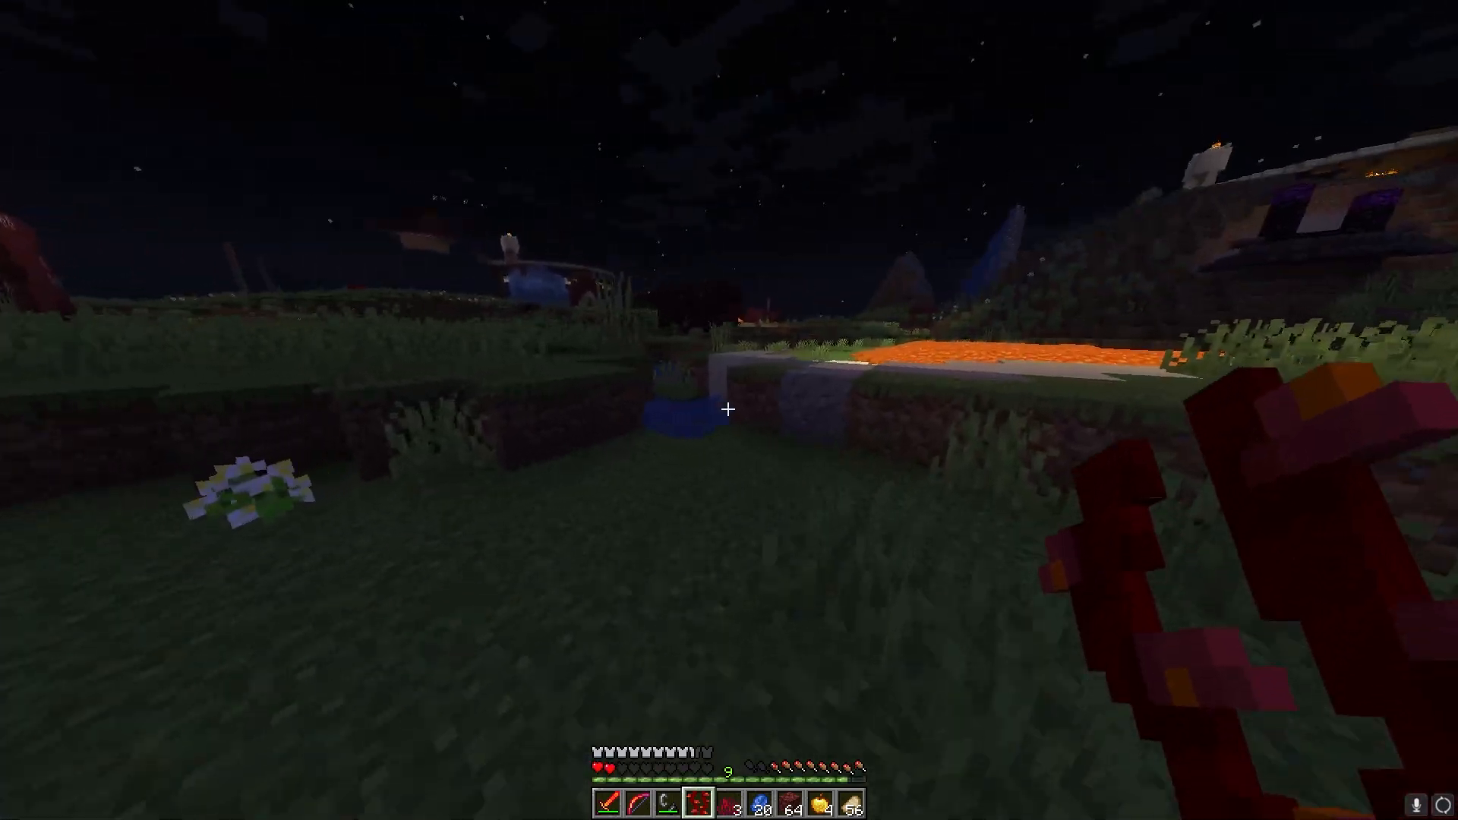
pyautogui.press('space')
pyautogui.press('w')
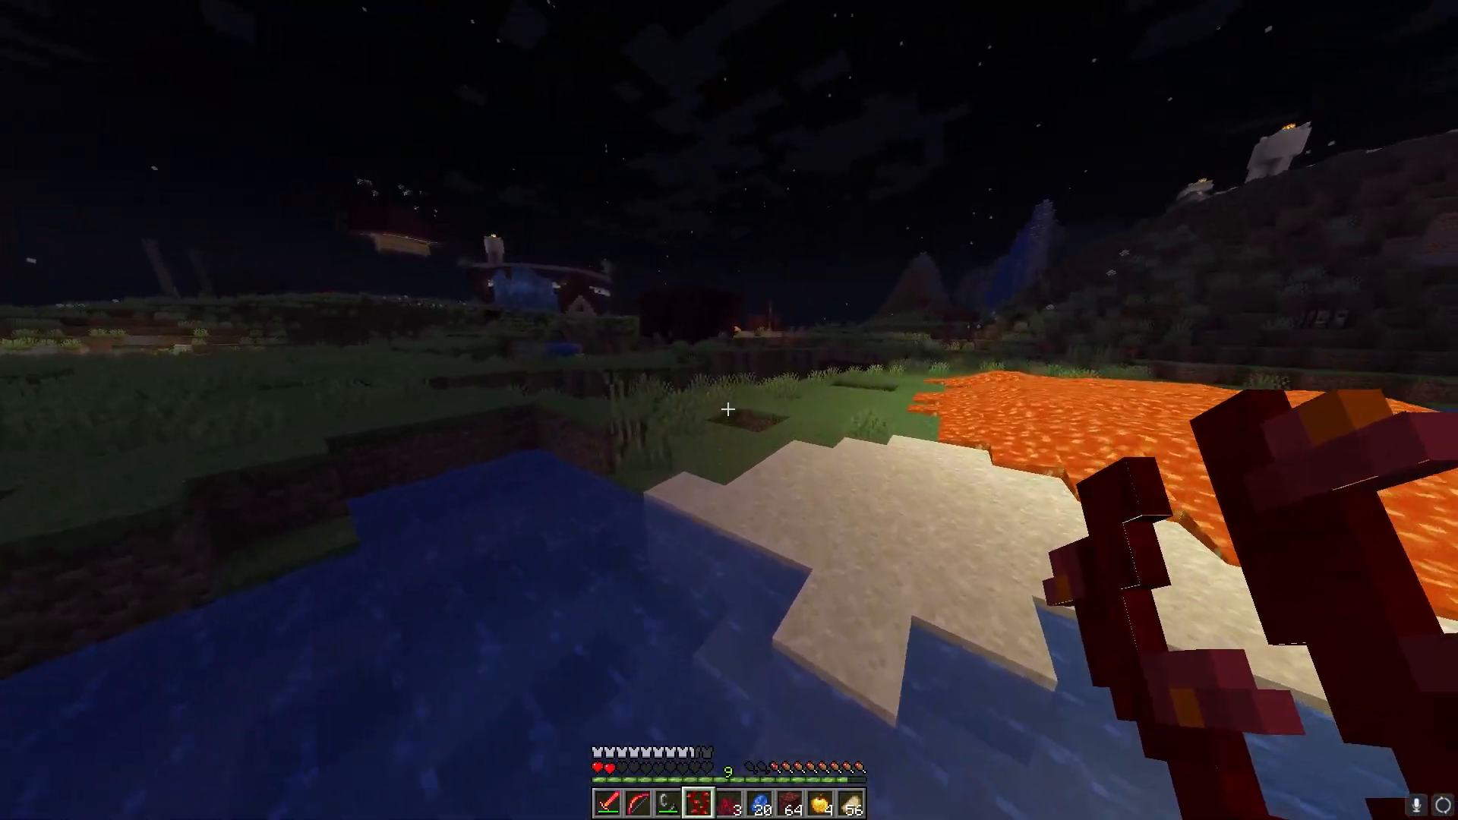
pyautogui.press('2')
pyautogui.press('w')
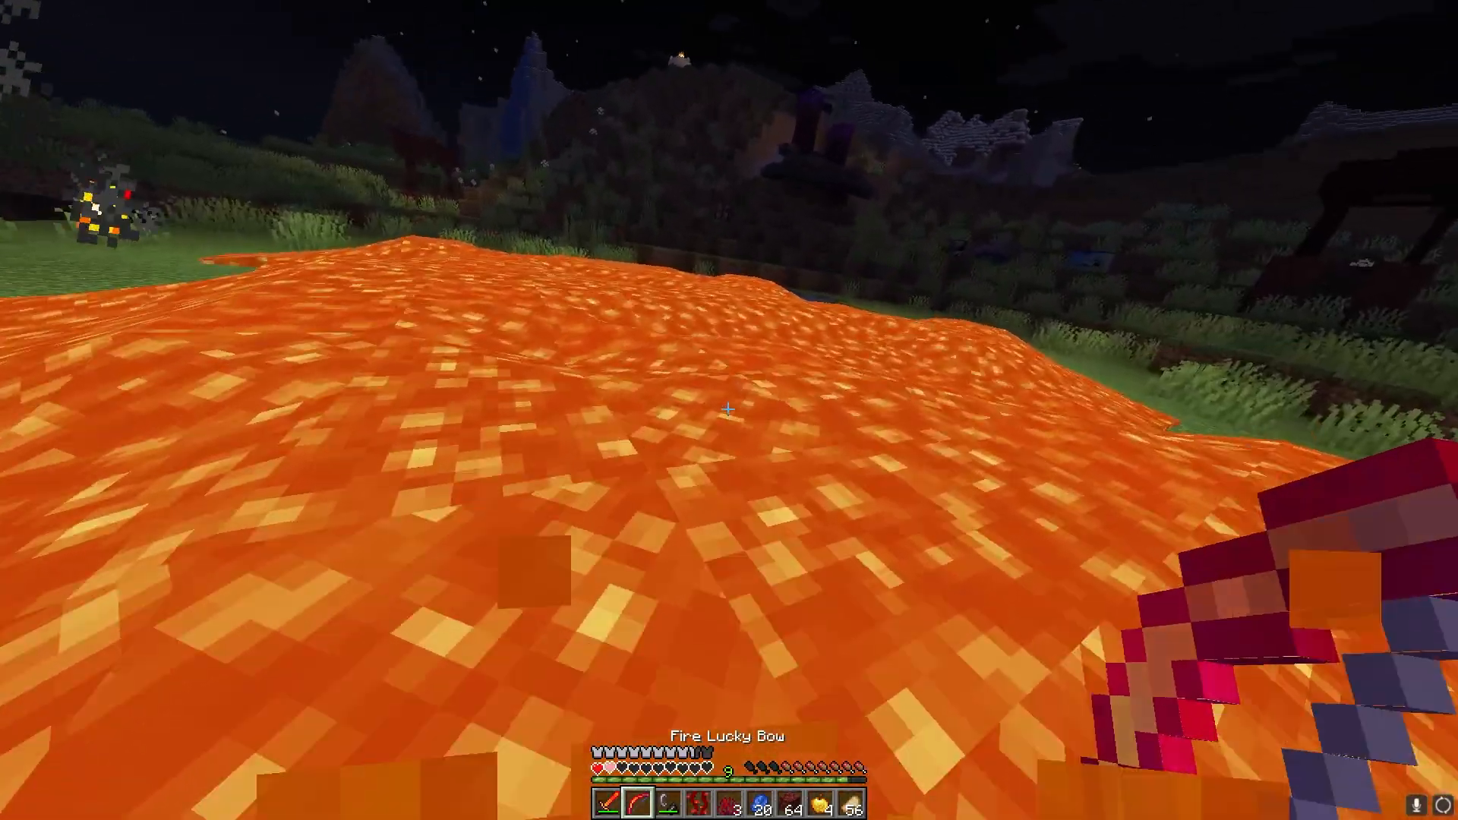